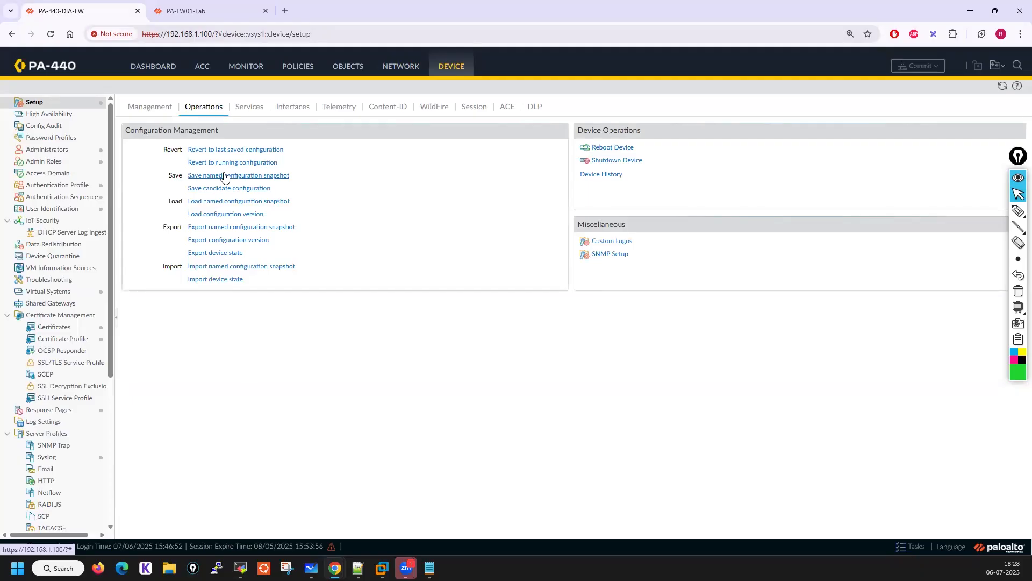
# Save a named configuration snapshot called 06july_25_beforeactivity
pyautogui.click(255, 177)
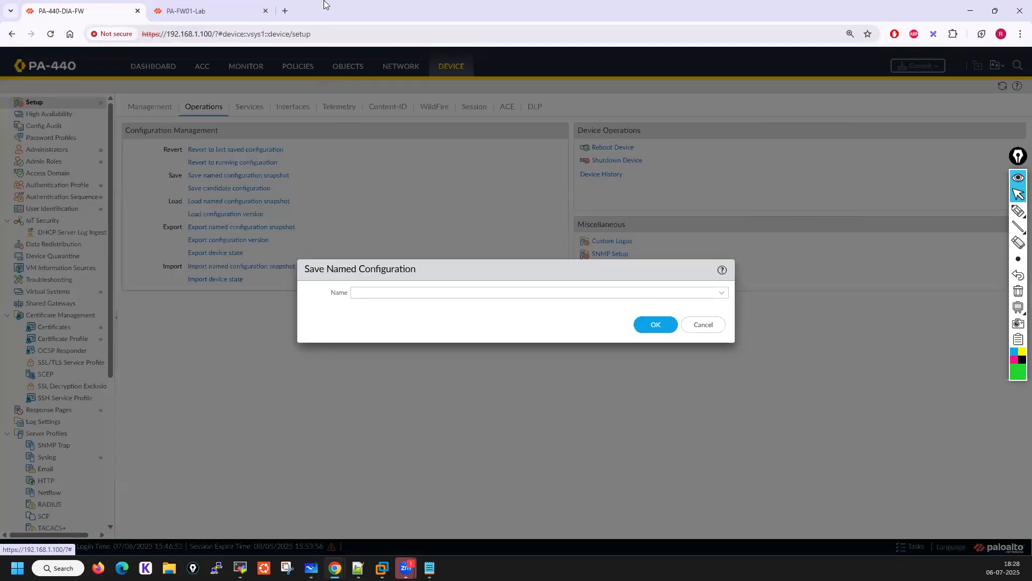
pyautogui.click(373, 291)
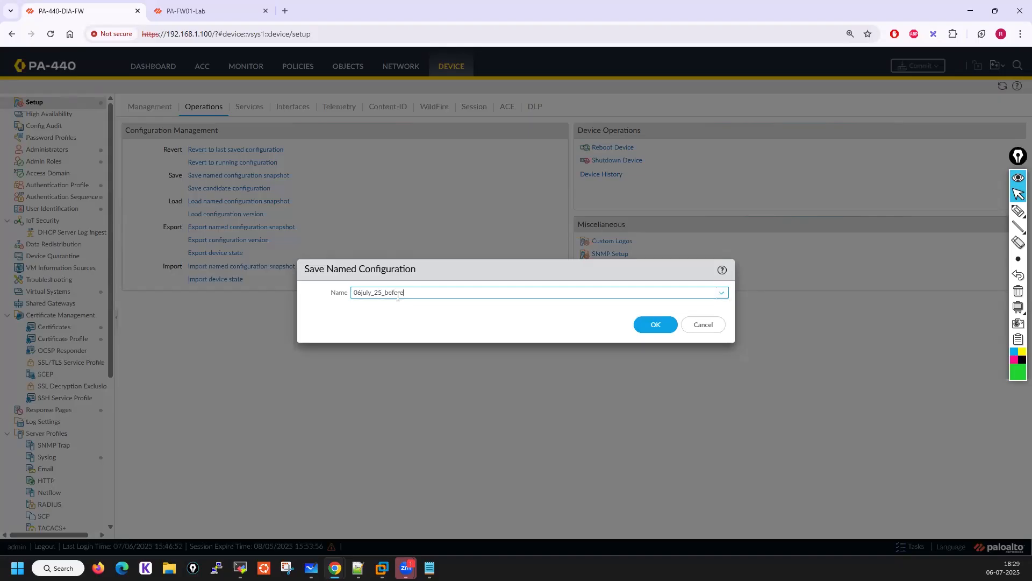
pyautogui.write('vity.xml')
pyautogui.click(657, 325)
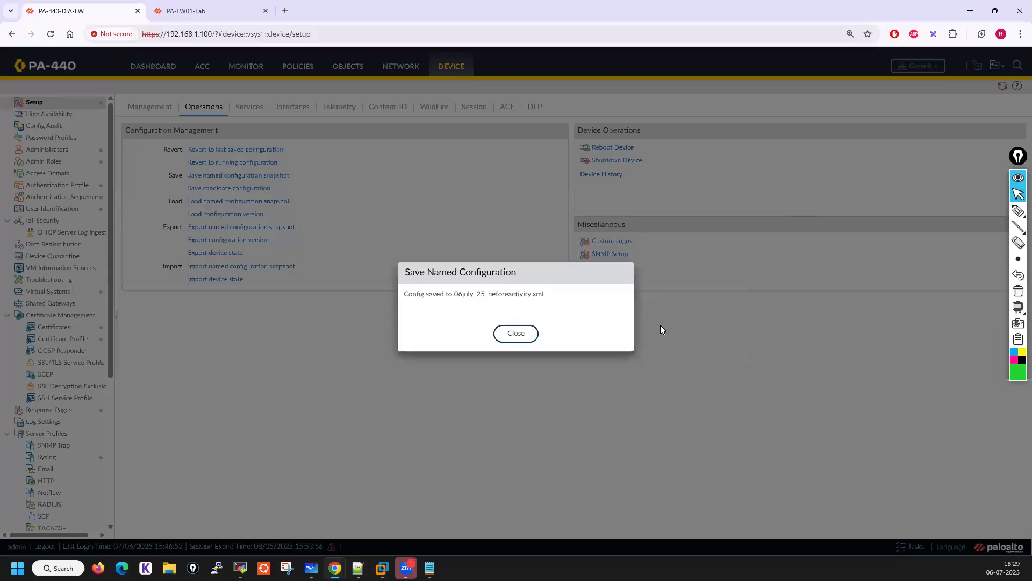
pyautogui.click(515, 334)
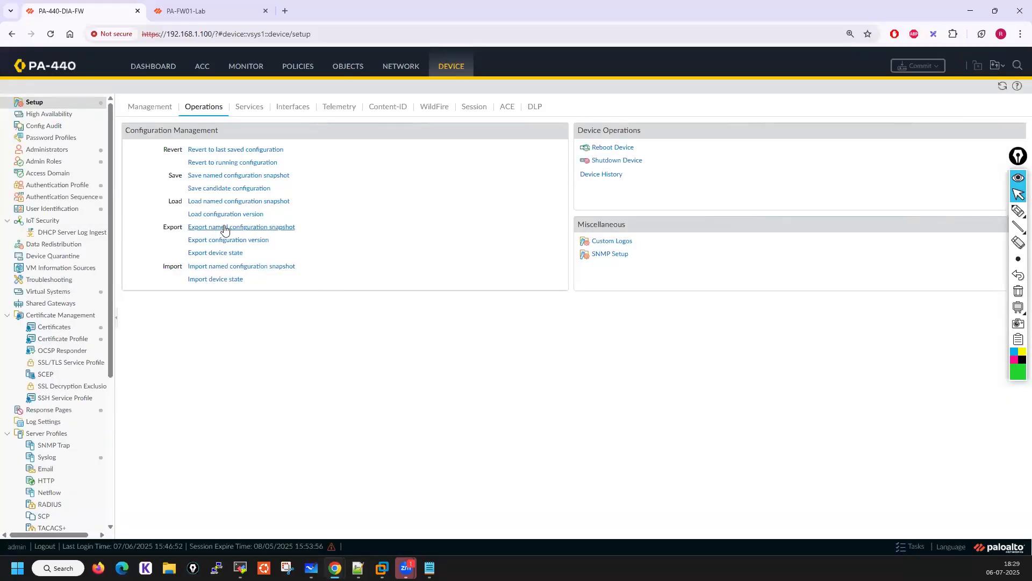
# Export the named configuration snapshot 06july_25_beforeactivity.xml
pyautogui.click(225, 228)
pyautogui.click(721, 295)
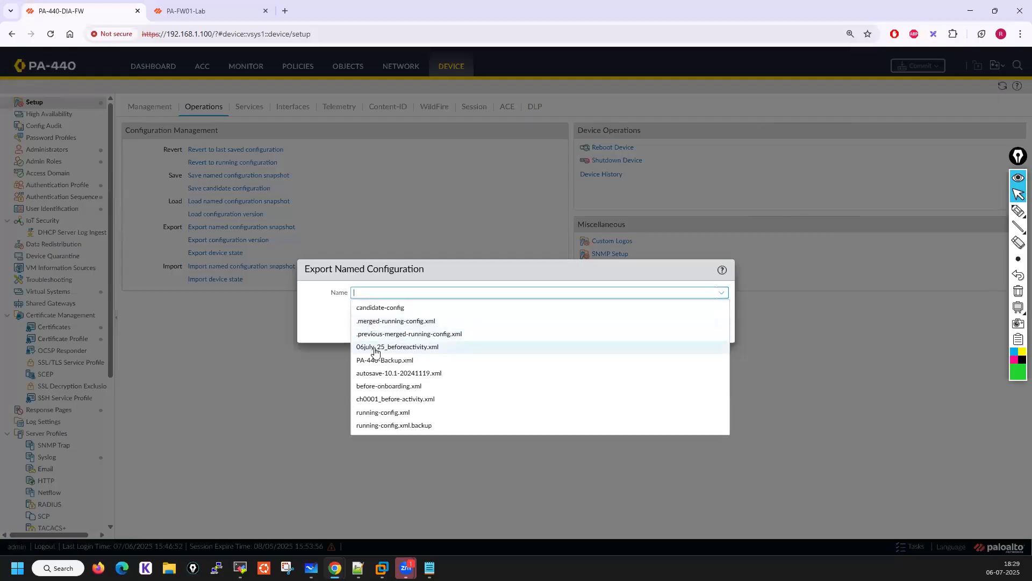
pyautogui.click(404, 347)
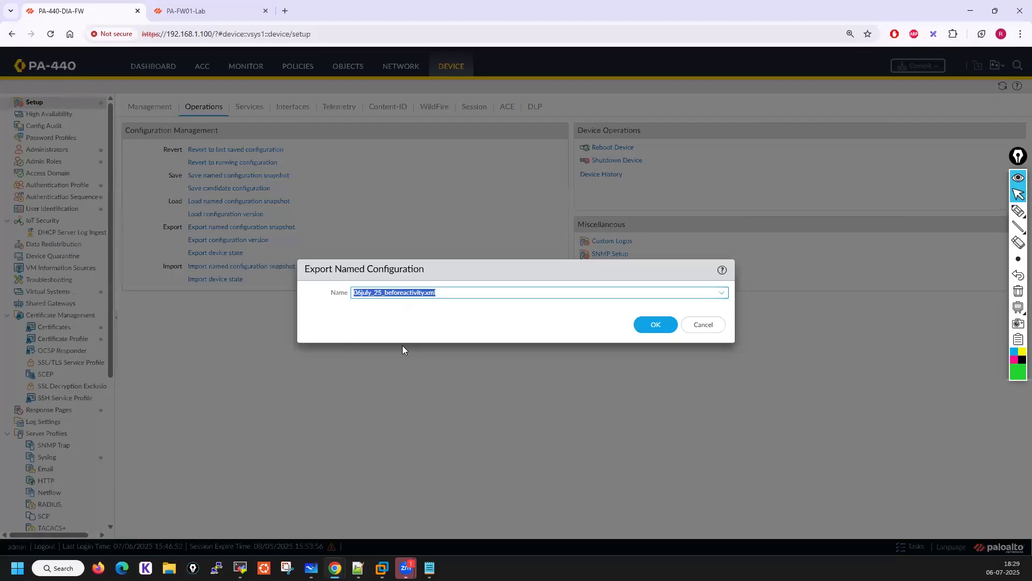
pyautogui.click(666, 324)
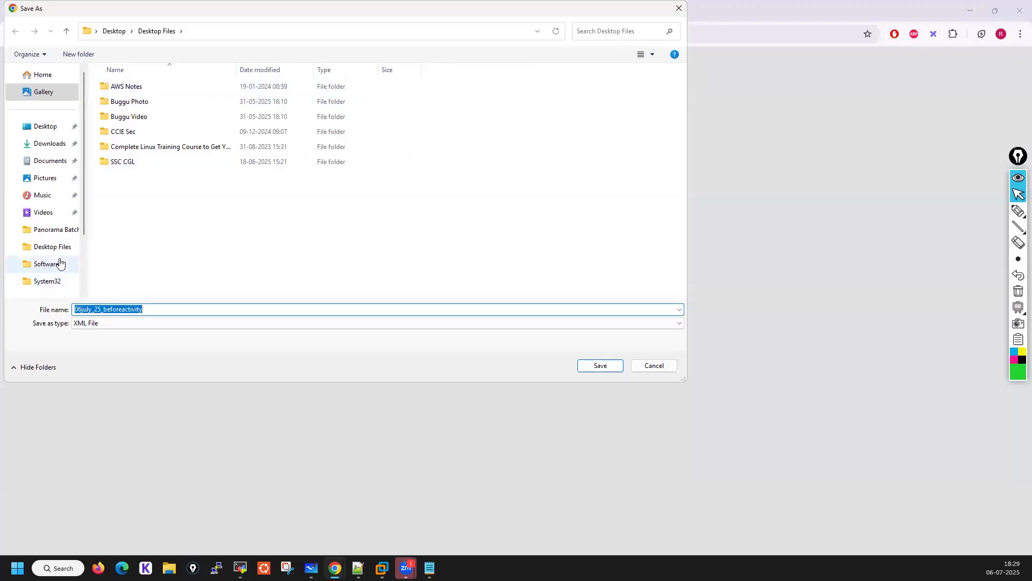
# Save the exported XML file into the Palo Alto 28th June 2025 Batch folder under My-Desktop on drive E:
pyautogui.click(48, 237)
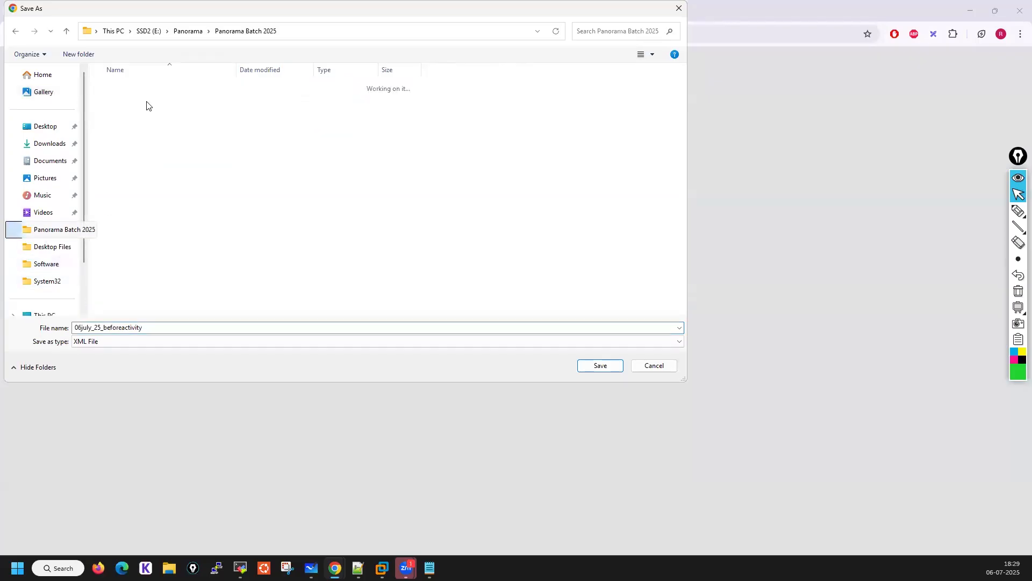
pyautogui.click(149, 31)
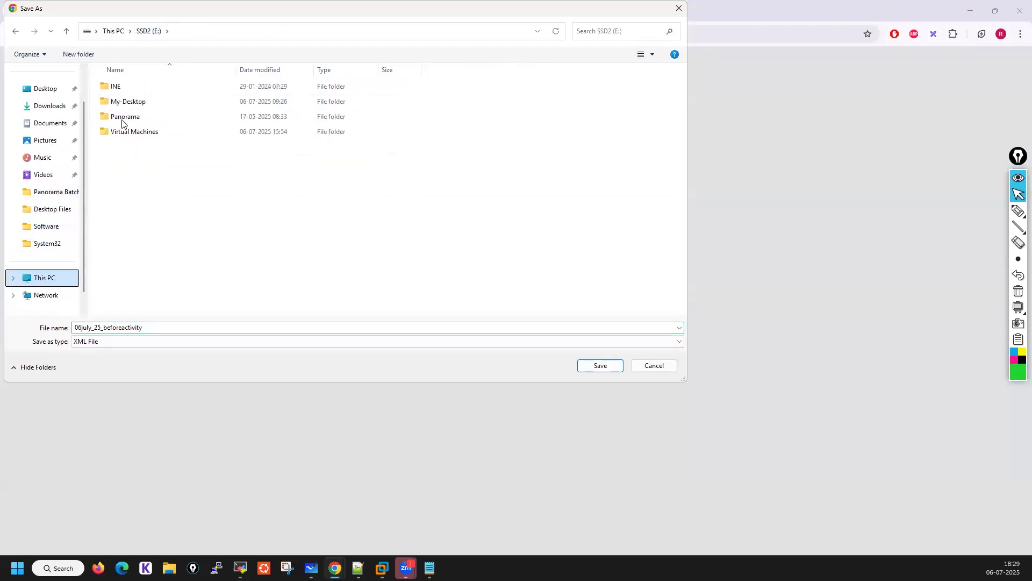
pyautogui.click(123, 105)
pyautogui.doubleClick(123, 106)
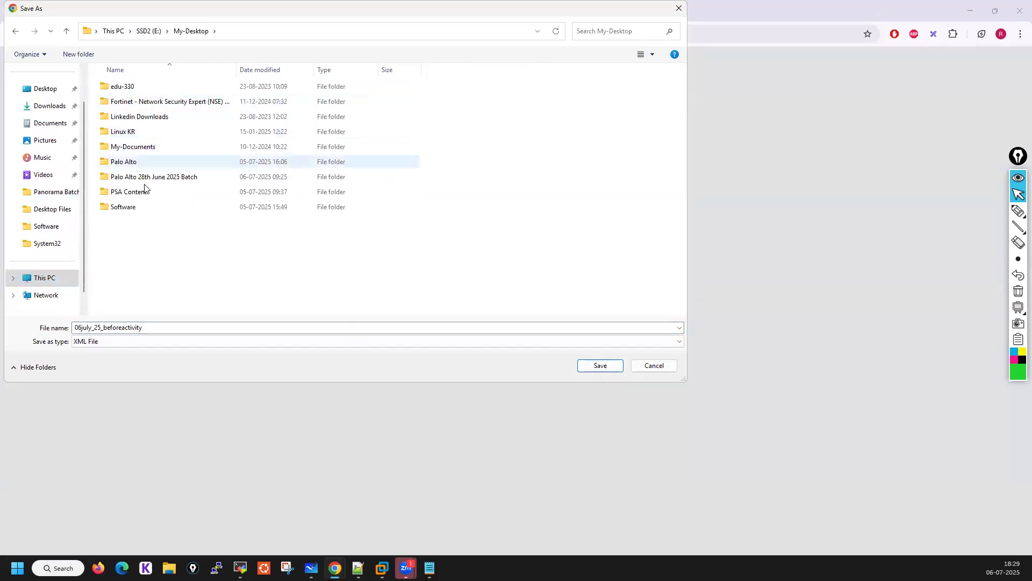
pyautogui.click(135, 178)
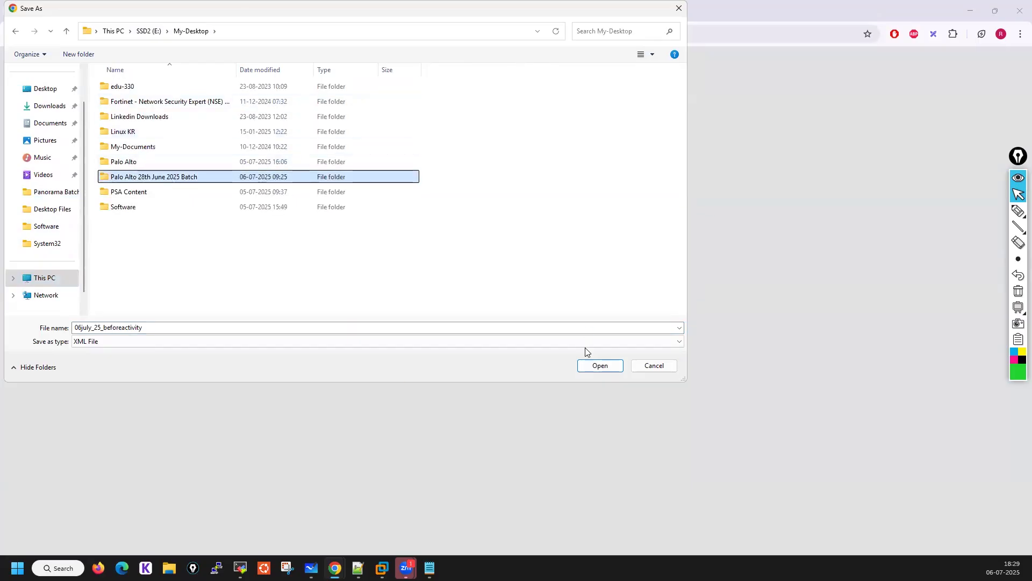
pyautogui.click(590, 364)
pyautogui.click(592, 365)
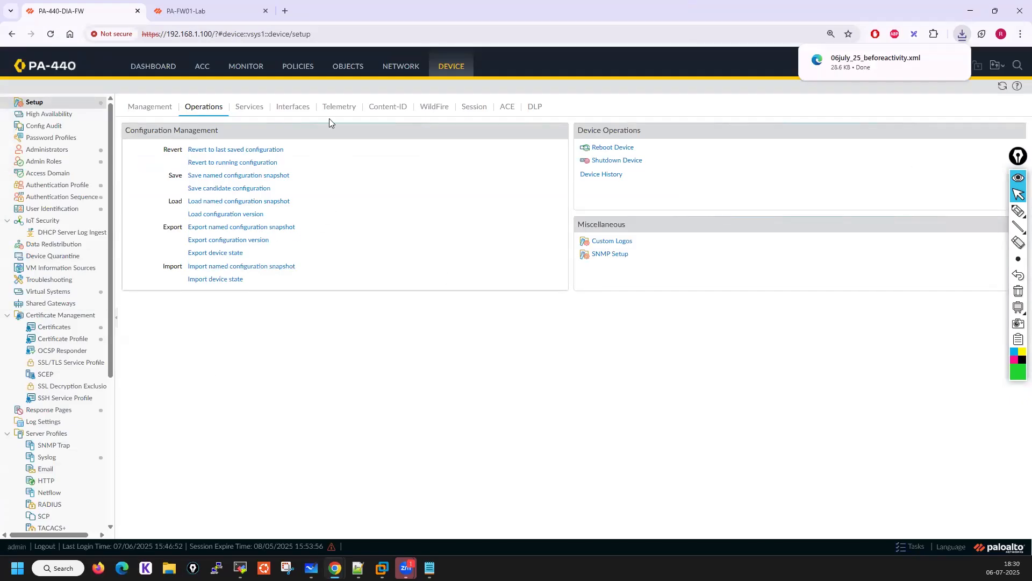
# Delete the static routes Test1 and Test2 from the VR-WAN virtual router and apply the change
pyautogui.click(398, 67)
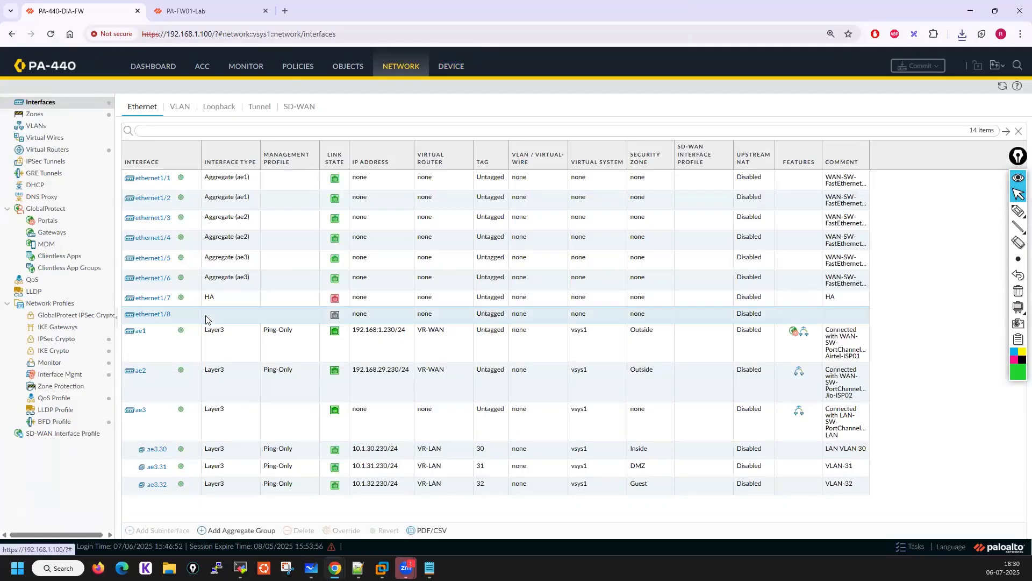
pyautogui.click(36, 116)
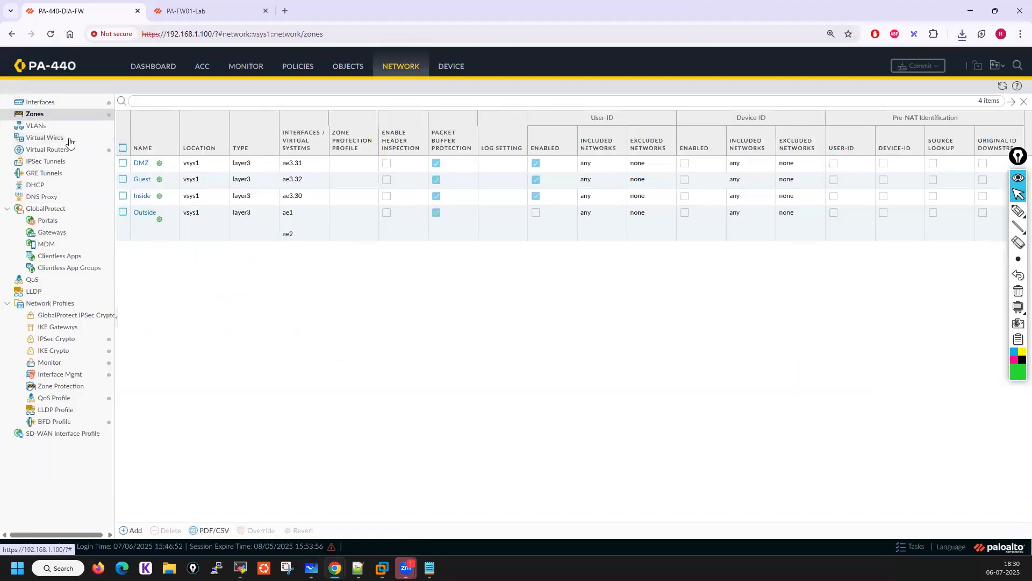
pyautogui.click(68, 150)
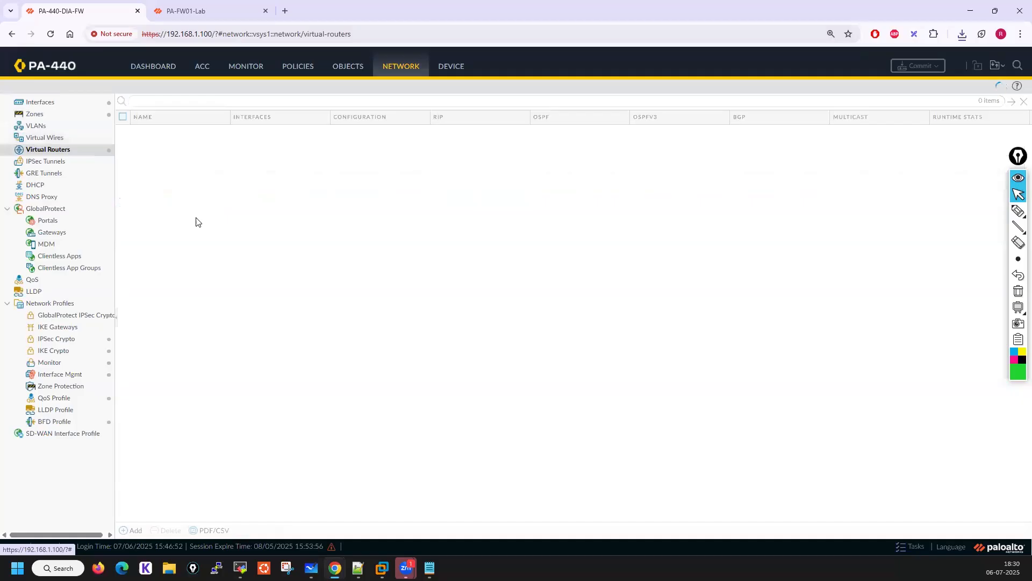
pyautogui.click(140, 138)
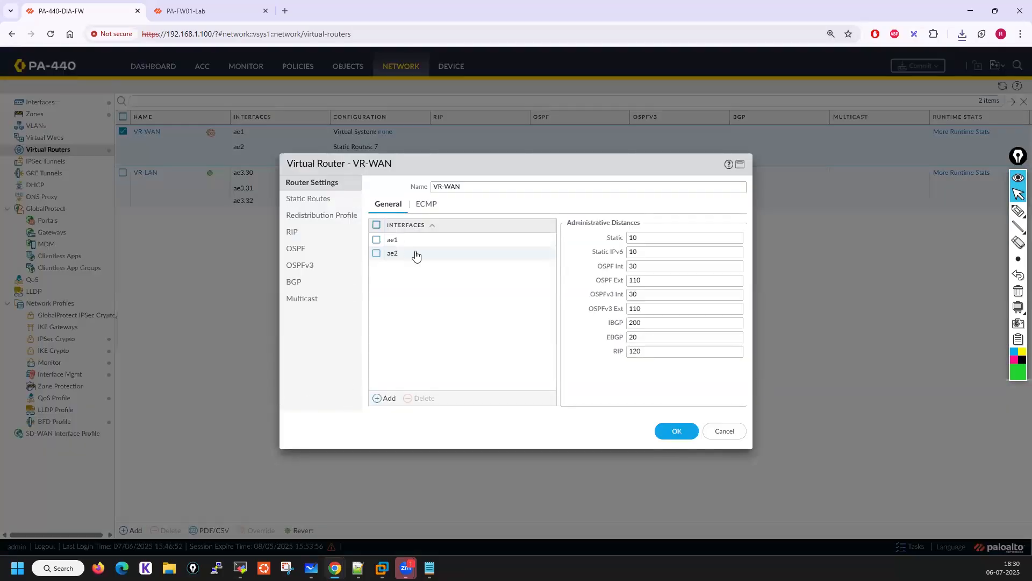
pyautogui.click(297, 202)
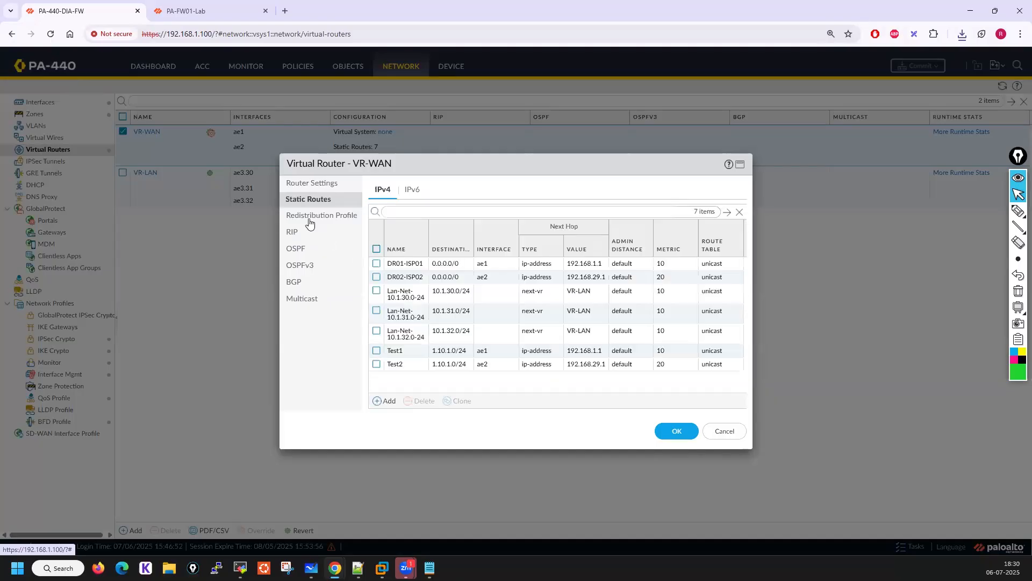
pyautogui.click(376, 350)
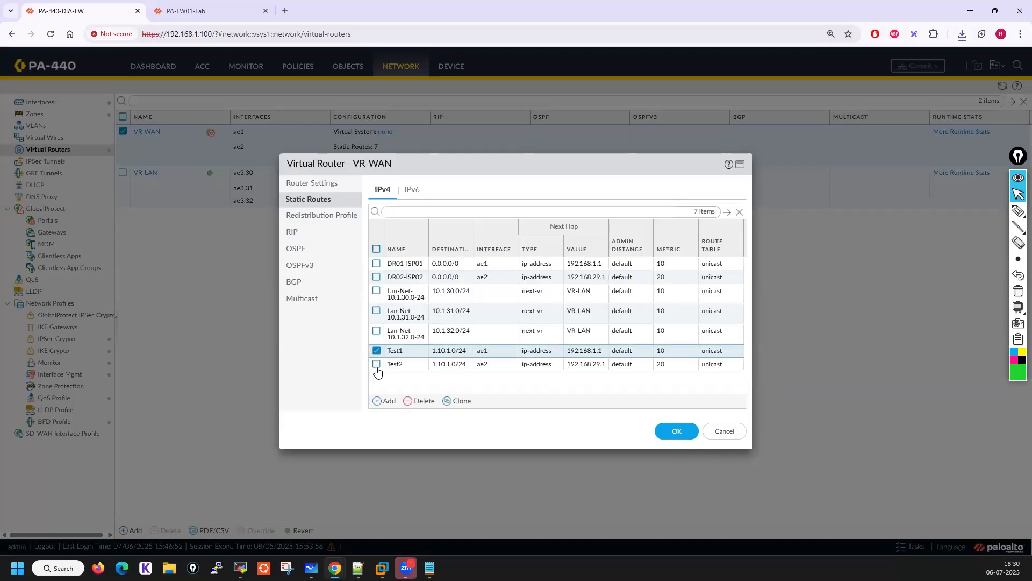
pyautogui.click(376, 364)
pyautogui.click(420, 400)
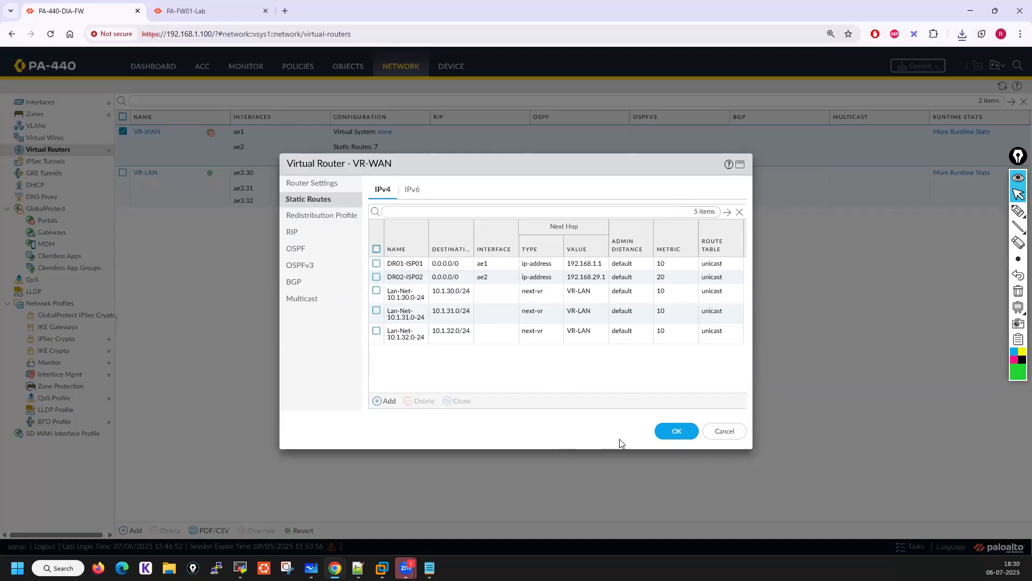
pyautogui.click(685, 434)
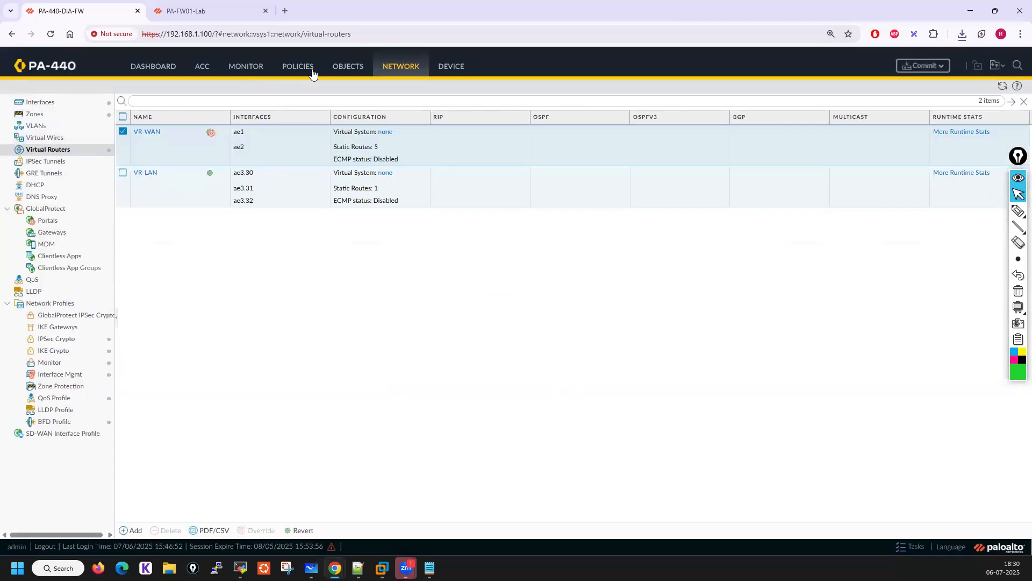
# Start a new NAT policy rule named PAT01
pyautogui.click(288, 67)
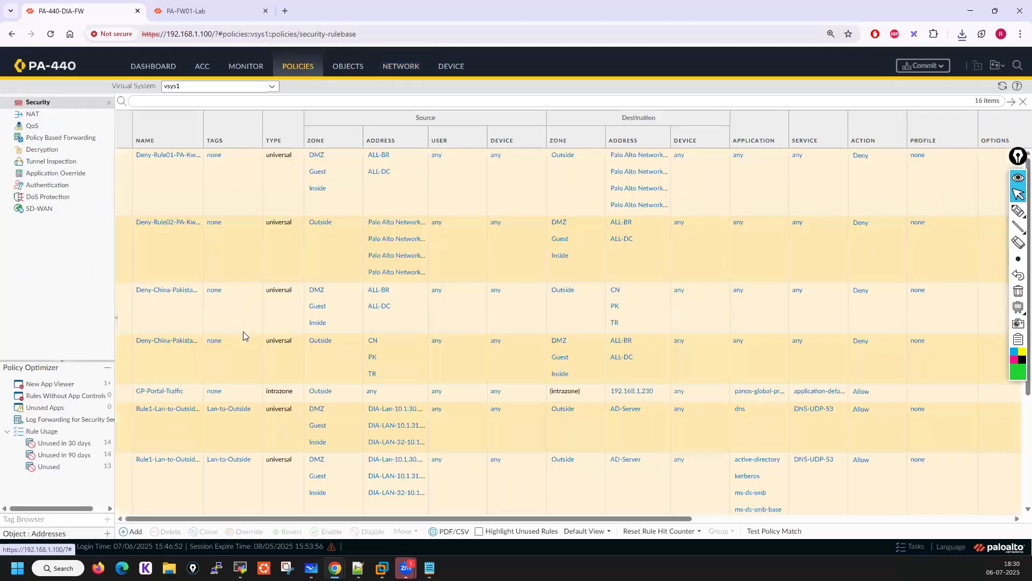
pyautogui.scroll(-10, 260, 352)
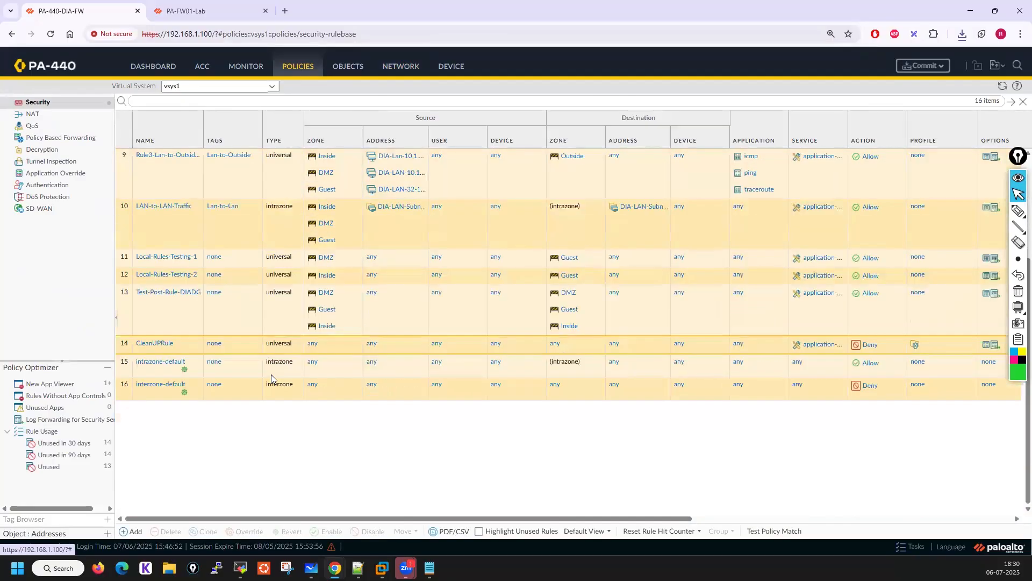
pyautogui.scroll(10, 291, 360)
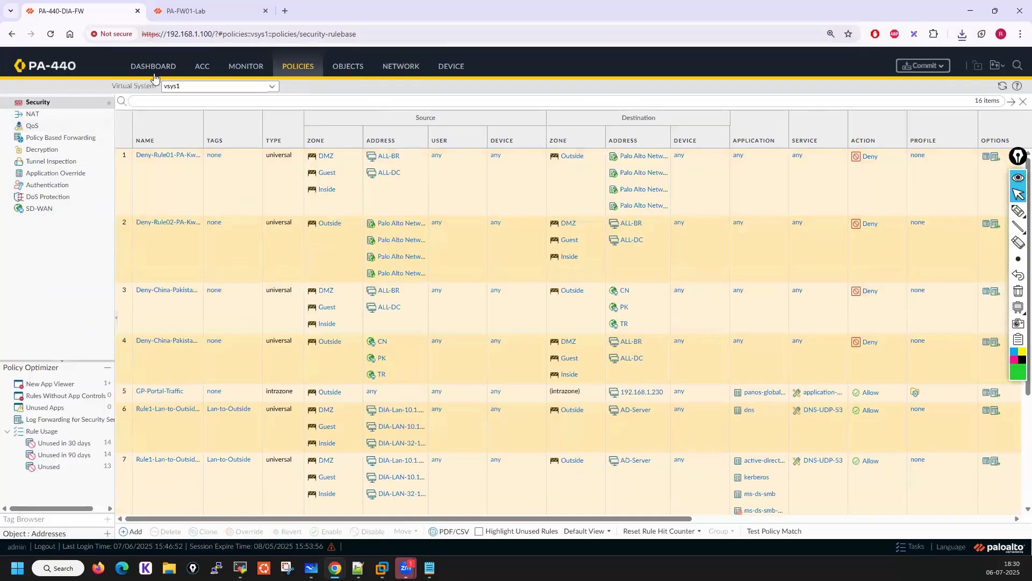
pyautogui.click(43, 117)
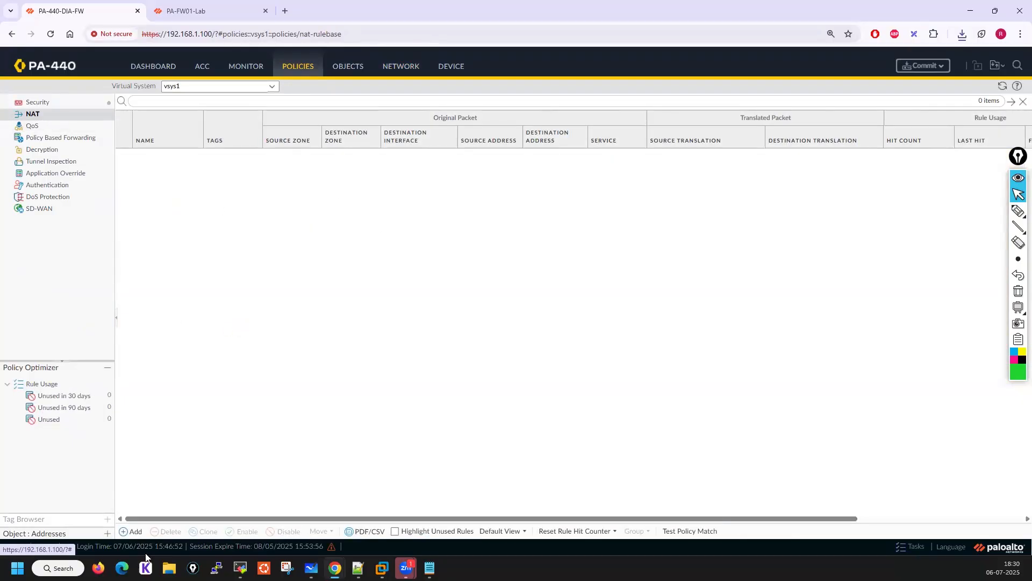
pyautogui.click(132, 533)
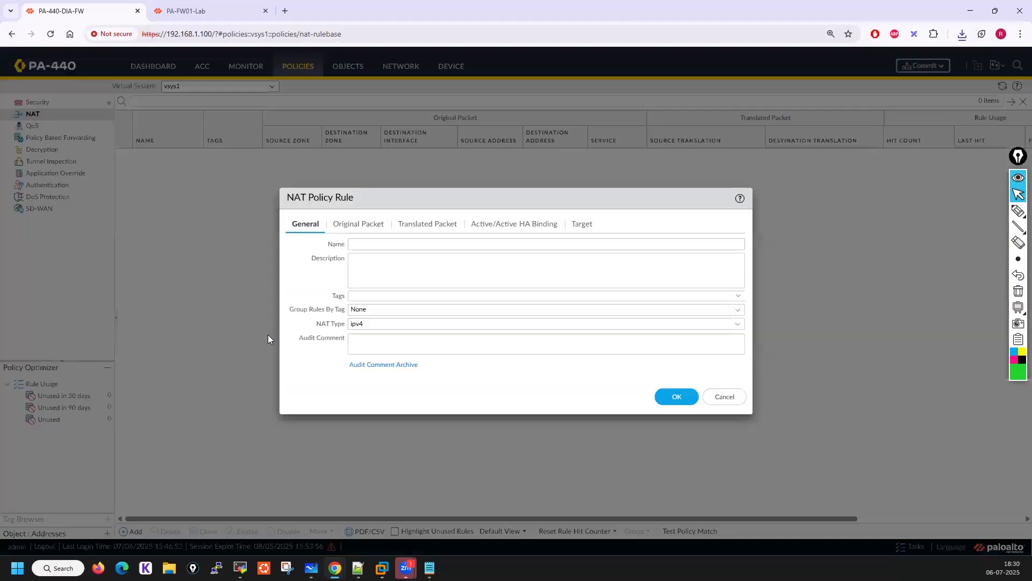
pyautogui.write('PAT01')
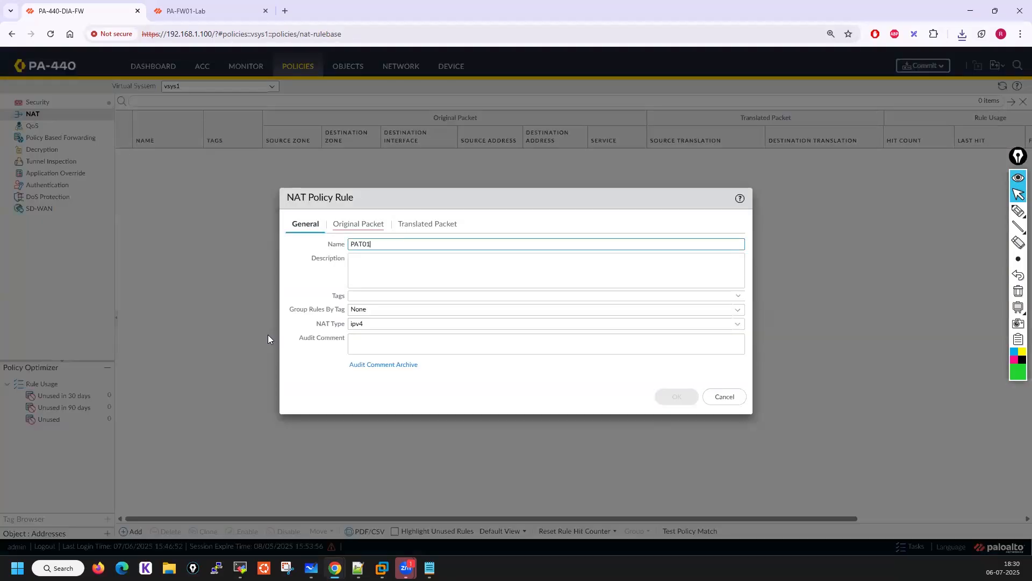
# Set the rule's original packet to source zone Inside, destination zone Outside and destination interface ae1
pyautogui.click(359, 225)
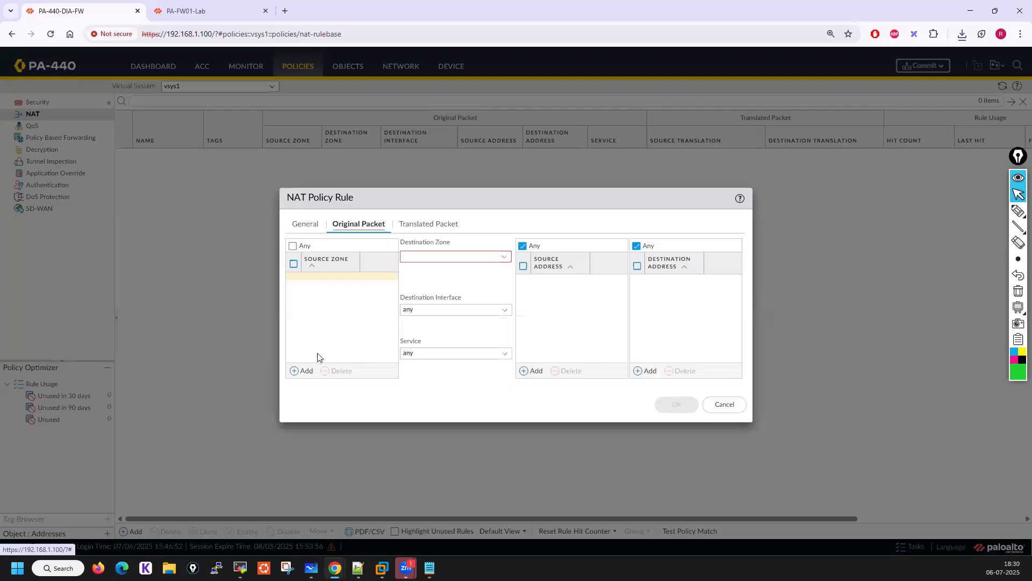
pyautogui.click(299, 372)
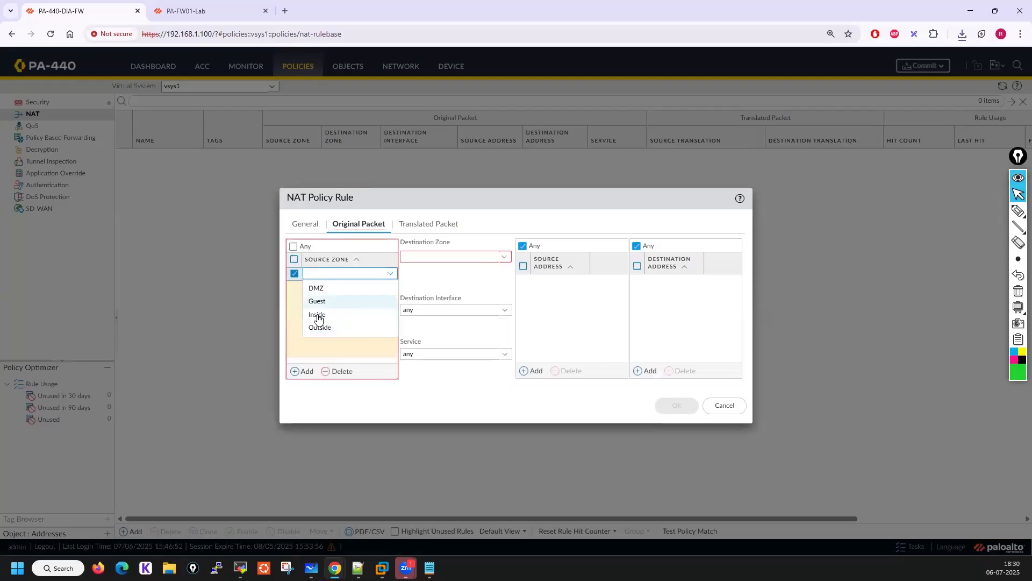
pyautogui.click(317, 317)
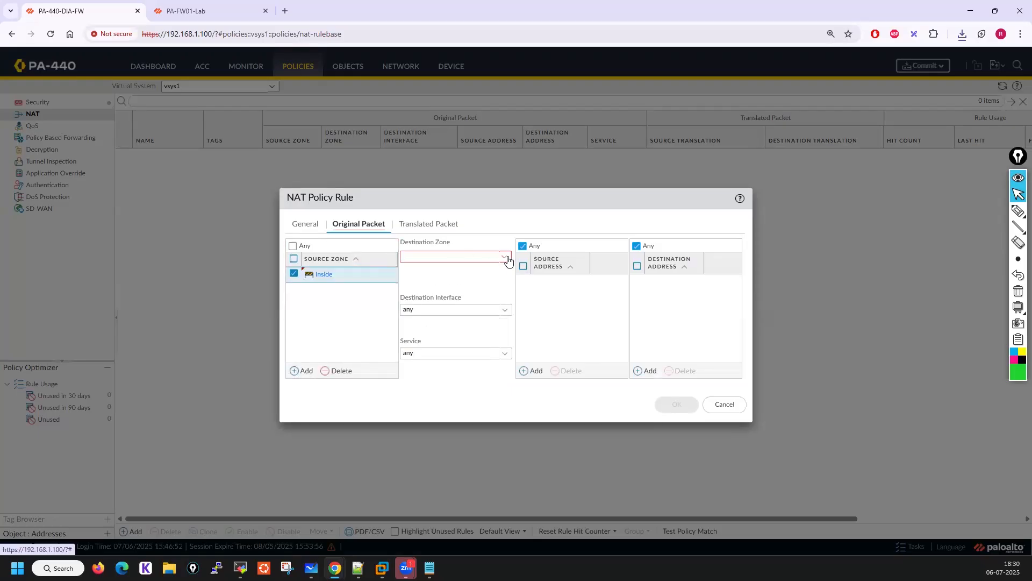
pyautogui.click(476, 257)
pyautogui.click(418, 311)
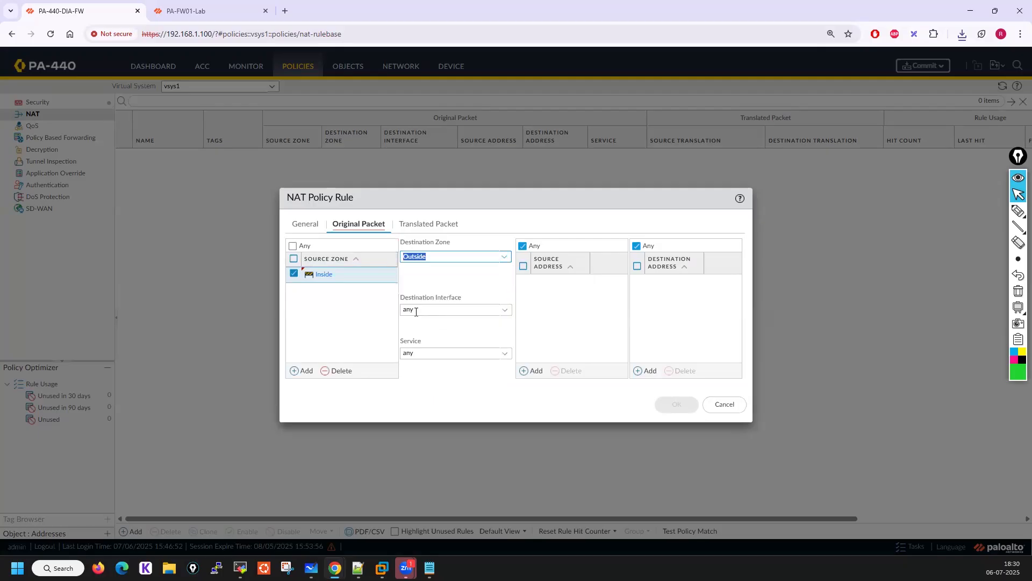
pyautogui.click(505, 310)
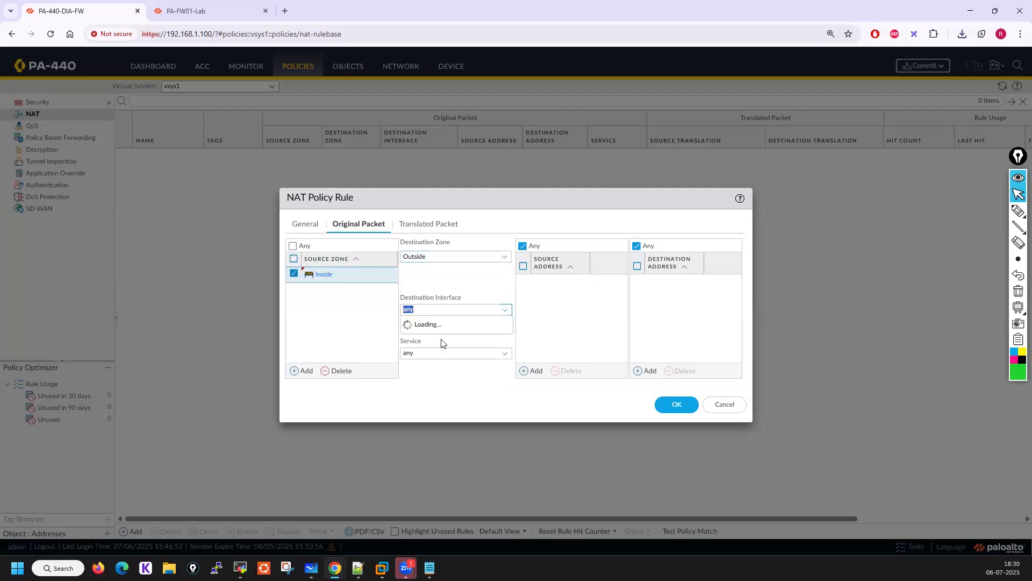
pyautogui.click(410, 325)
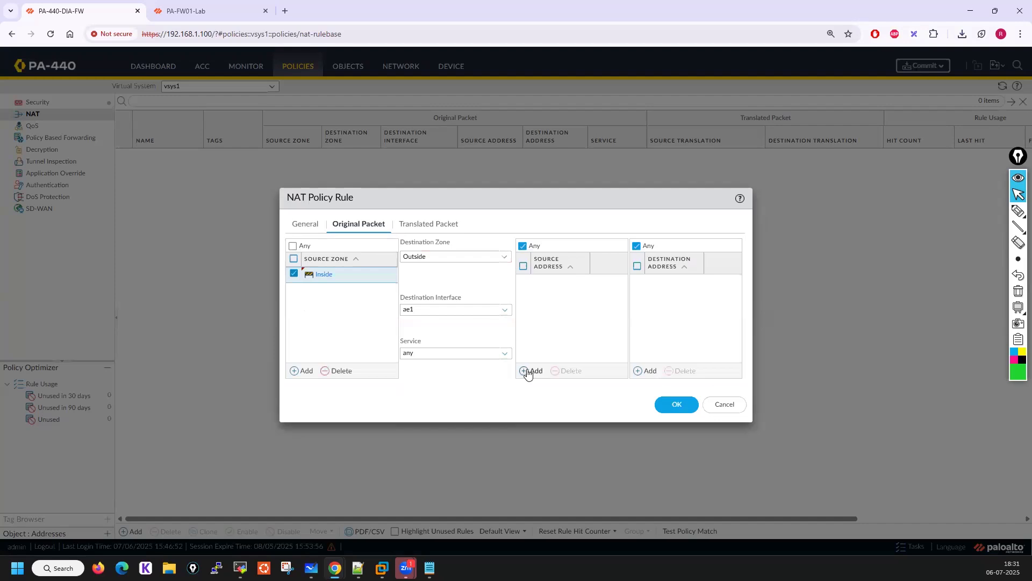
# Set source address translation to Dynamic IP And Port using Interface Address as the address type
pyautogui.click(418, 225)
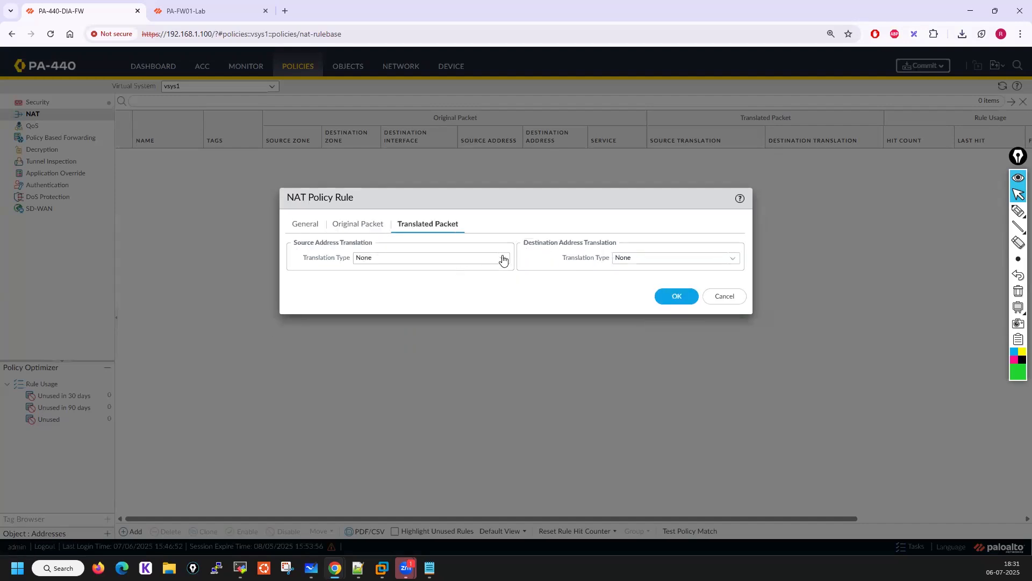
pyautogui.click(376, 258)
pyautogui.click(371, 271)
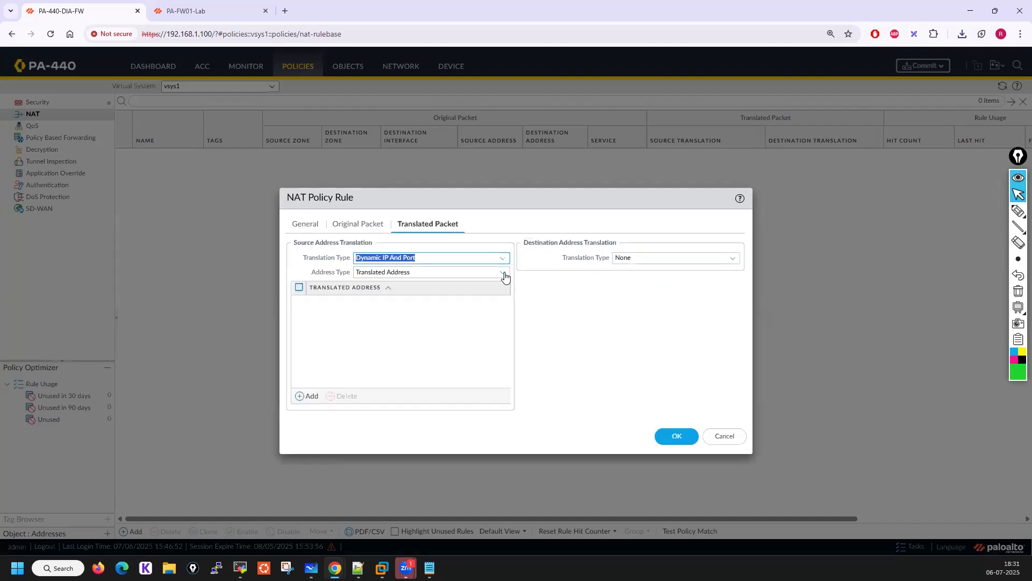
pyautogui.click(504, 272)
pyautogui.click(396, 303)
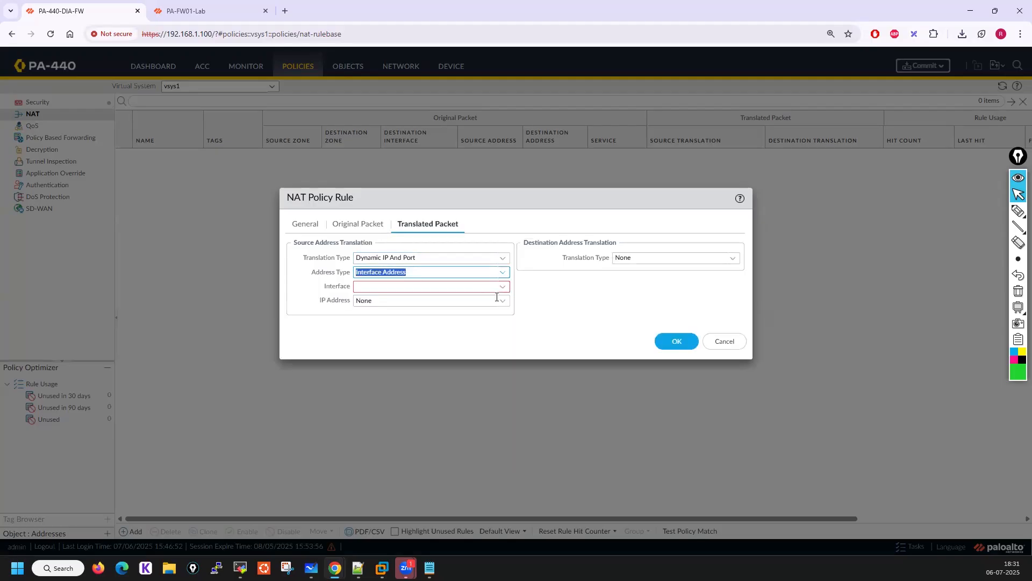
# Set the translated source interface to ae1 with IP address 192.168.1.230/24 and save the PAT01 rule
pyautogui.click(504, 291)
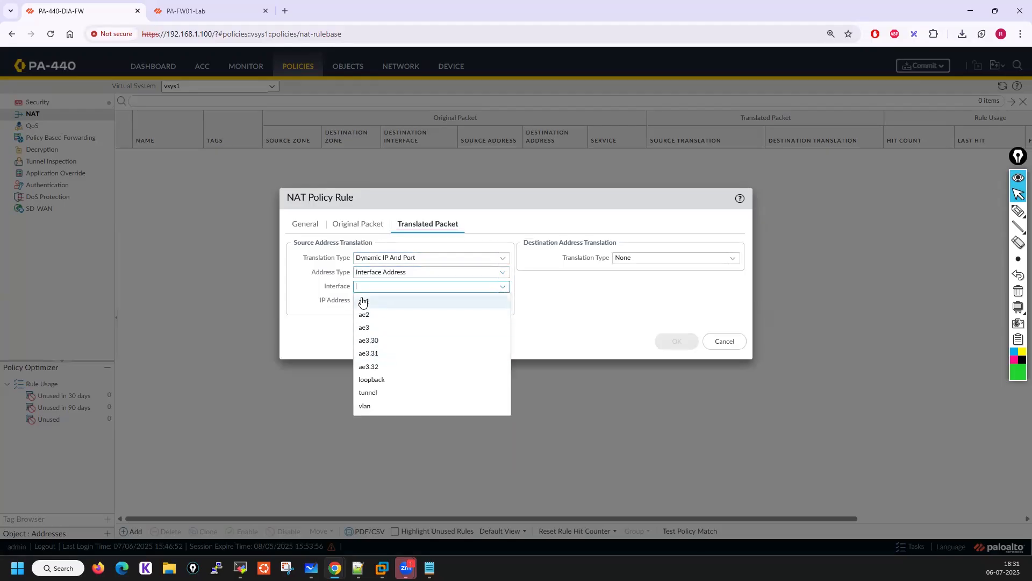
pyautogui.click(362, 300)
pyautogui.click(503, 300)
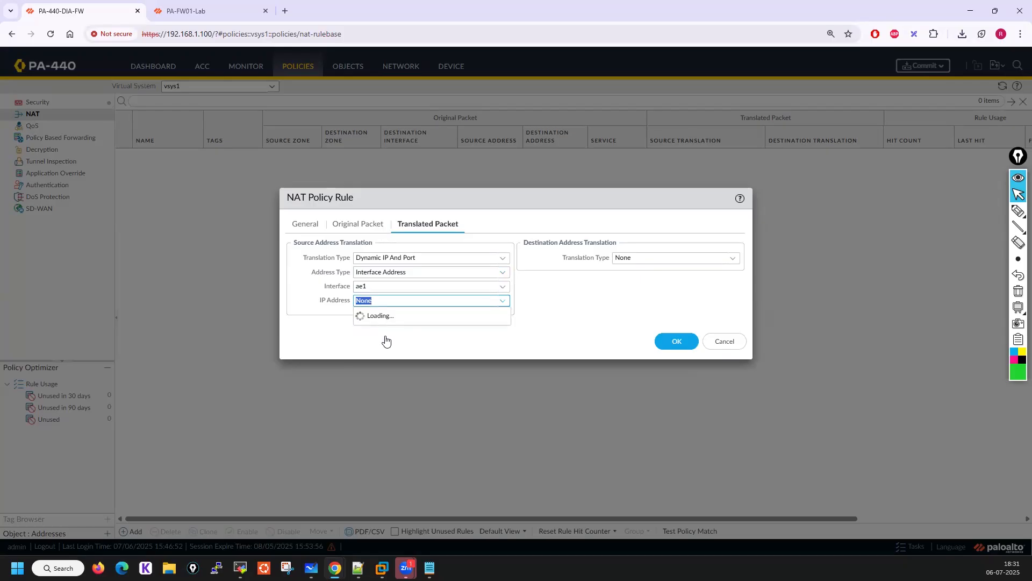
pyautogui.click(385, 332)
pyautogui.click(677, 341)
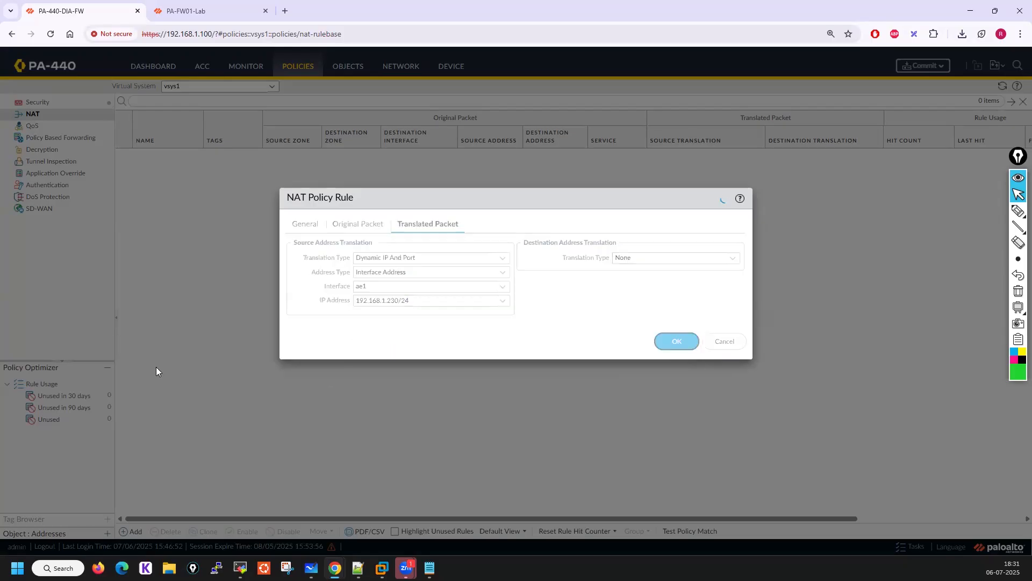
# Clone the PAT01 rule into vsys1, placing the copy after PAT01
pyautogui.click(163, 187)
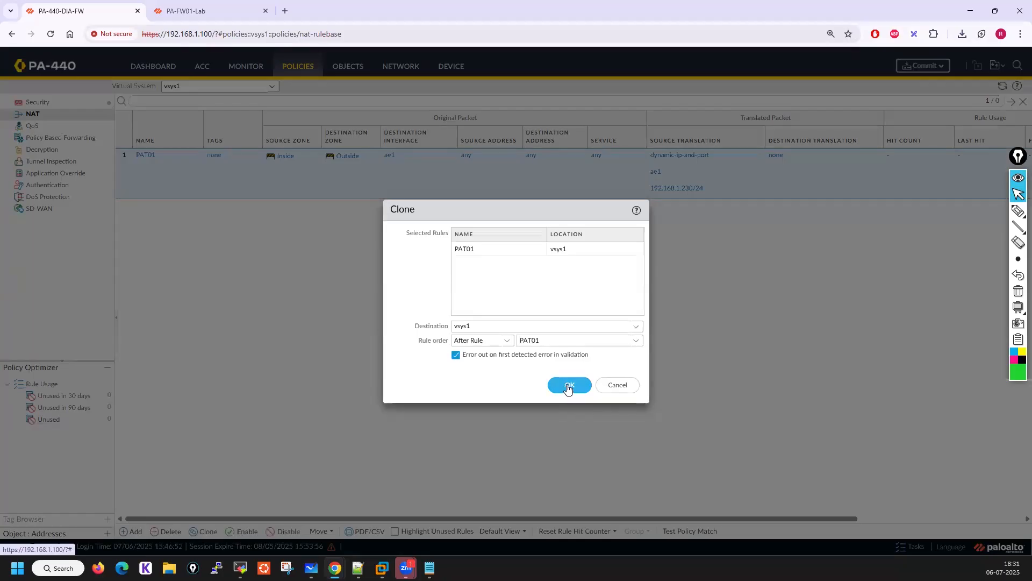
pyautogui.click(569, 386)
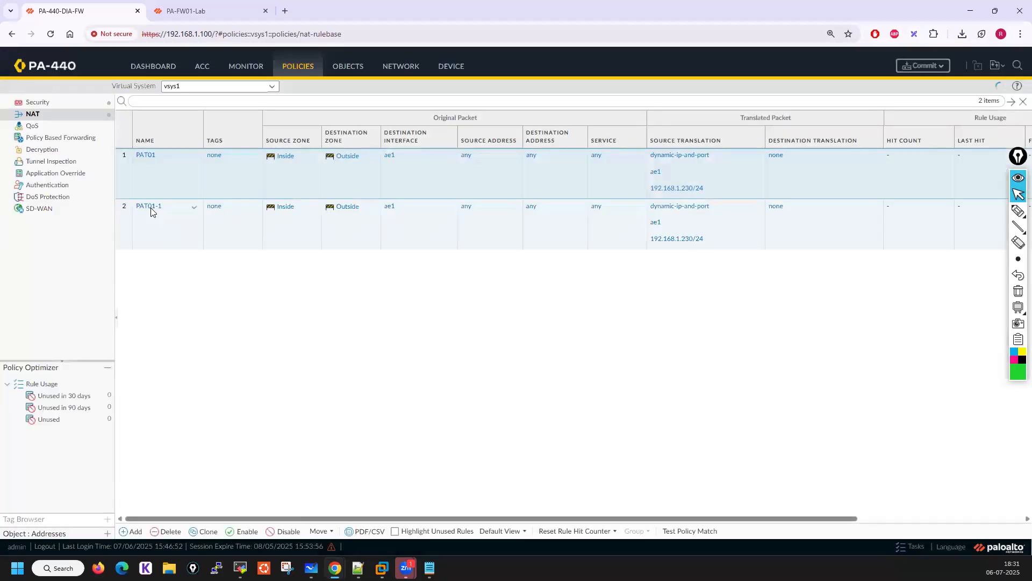
# Rename the cloned rule PAT02 and change its original packet destination interface to ae2
pyautogui.click(151, 208)
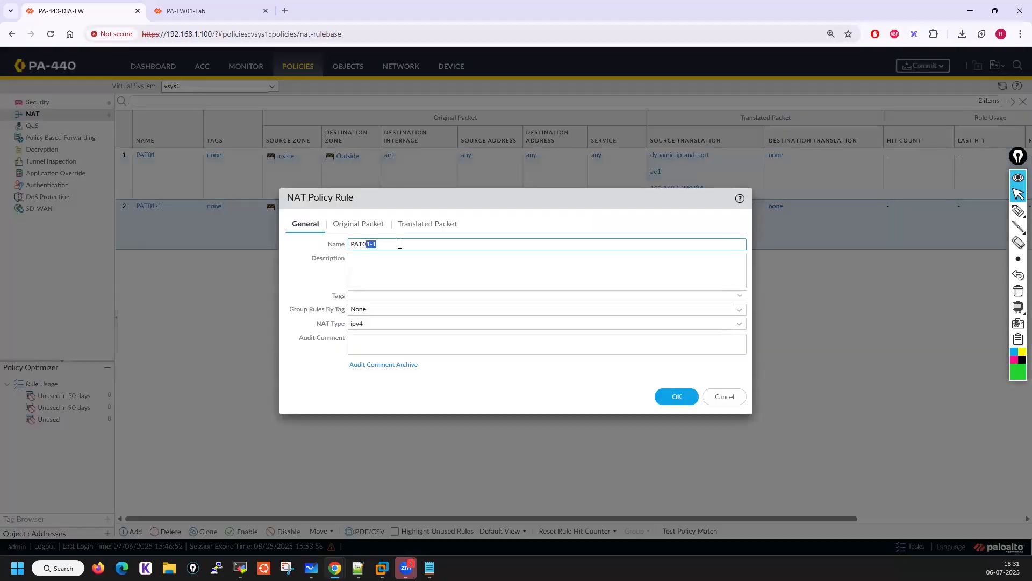
pyautogui.click(350, 225)
pyautogui.click(506, 310)
pyautogui.click(421, 339)
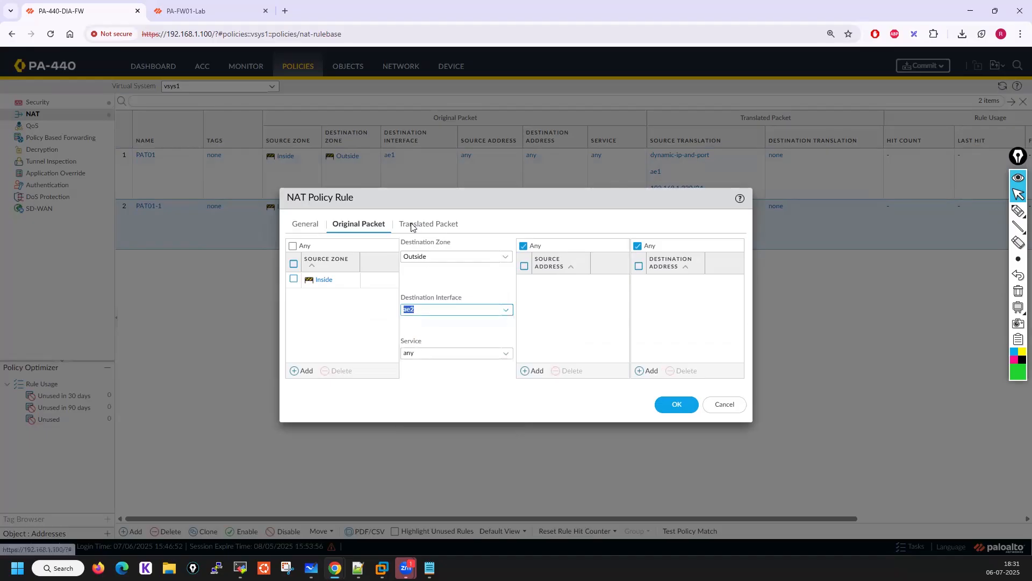
# Set PAT02's translated source interface to ae2 with IP address 192.168.29.230/24 and save the rule
pyautogui.click(415, 225)
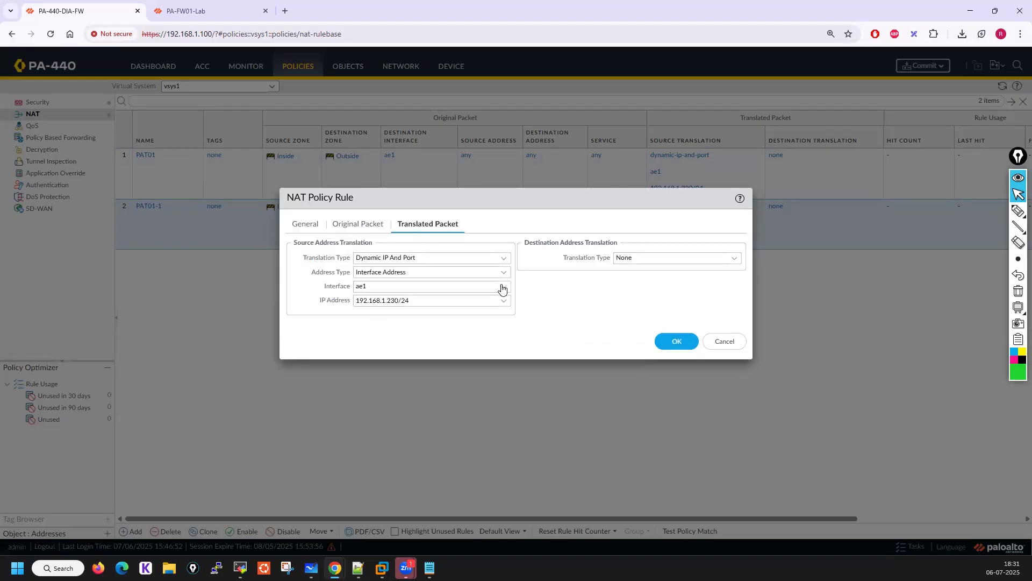
pyautogui.click(395, 287)
pyautogui.click(398, 315)
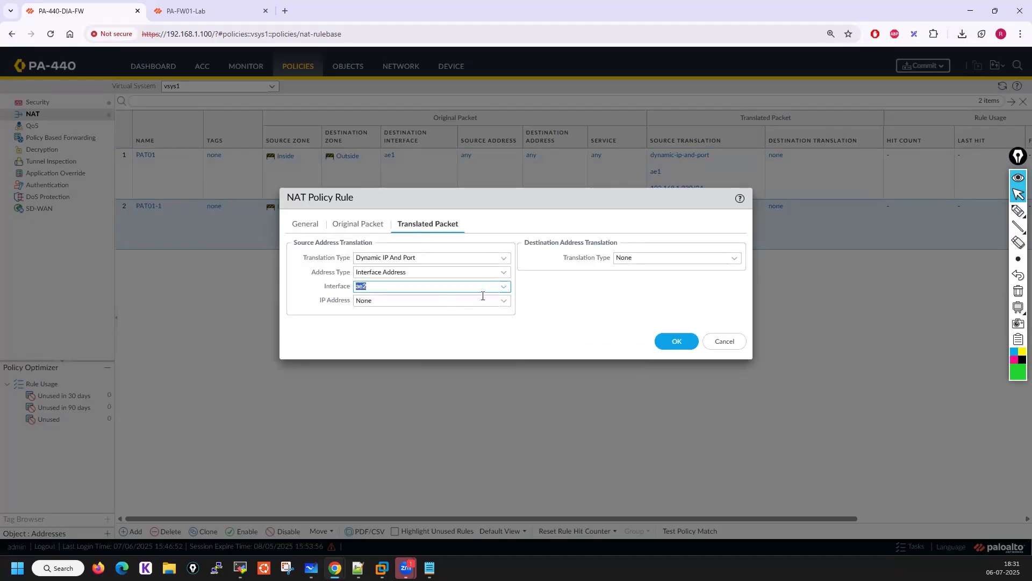
pyautogui.click(502, 301)
pyautogui.click(417, 329)
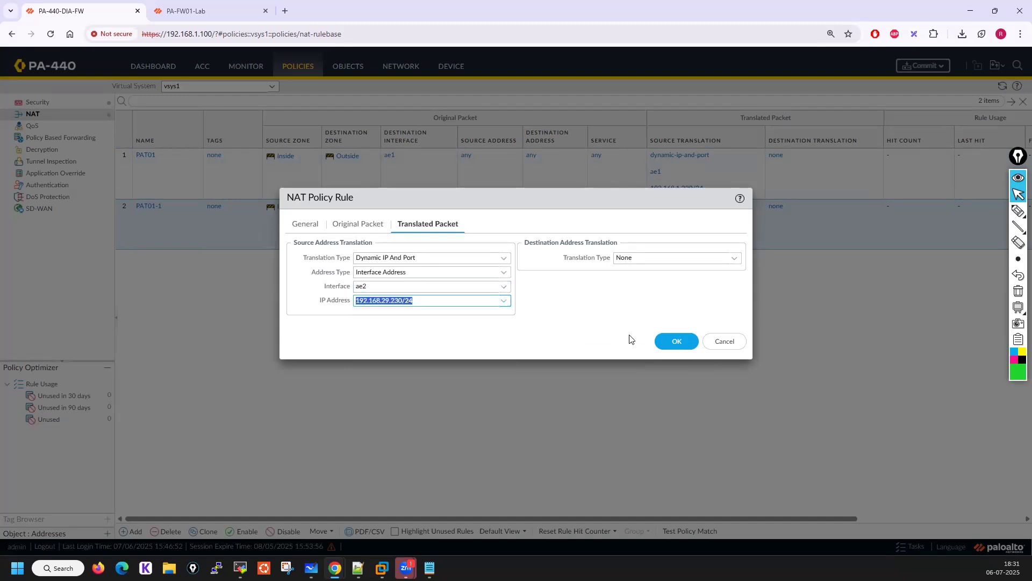
pyautogui.click(685, 345)
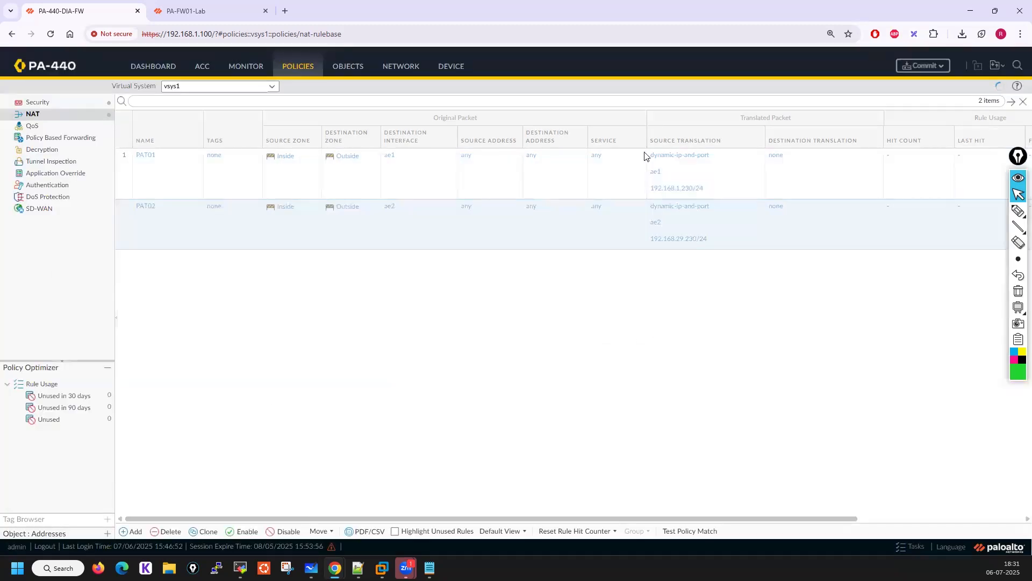
# Commit the configuration changes to the firewall
pyautogui.click(923, 65)
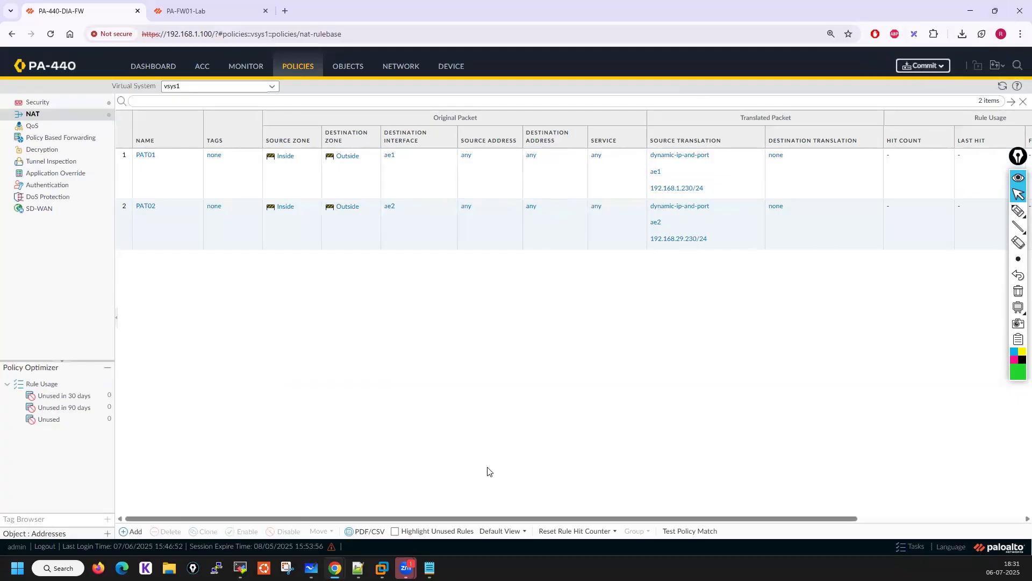
pyautogui.click(644, 446)
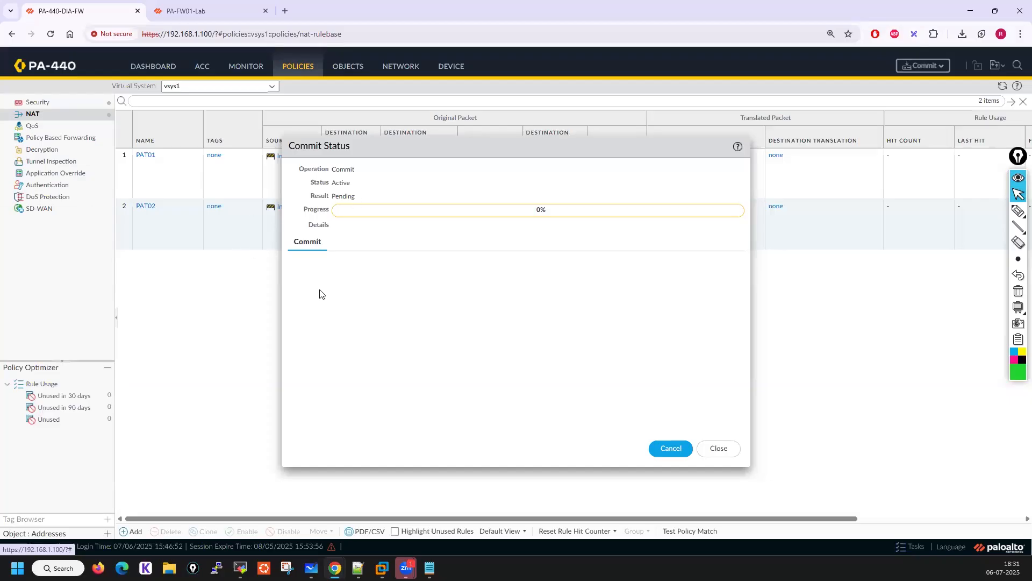
pyautogui.click(1018, 211)
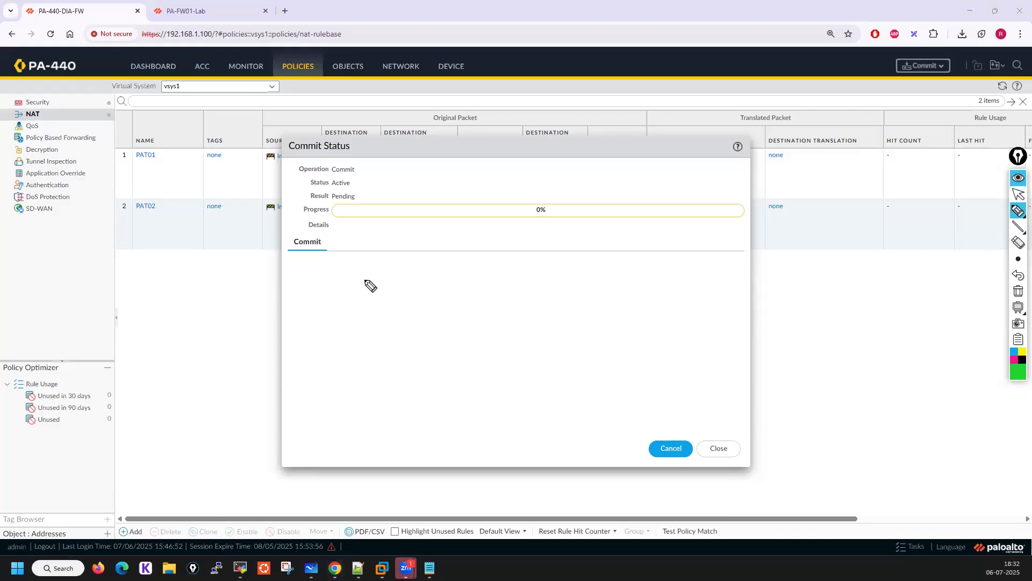
pyautogui.moveTo(371, 285)
pyautogui.mouseDown()
pyautogui.moveTo(372, 315)
pyautogui.moveTo(407, 293)
pyautogui.moveTo(398, 284)
pyautogui.moveTo(364, 337)
pyautogui.moveTo(431, 302)
pyautogui.moveTo(407, 279)
pyautogui.mouseUp()
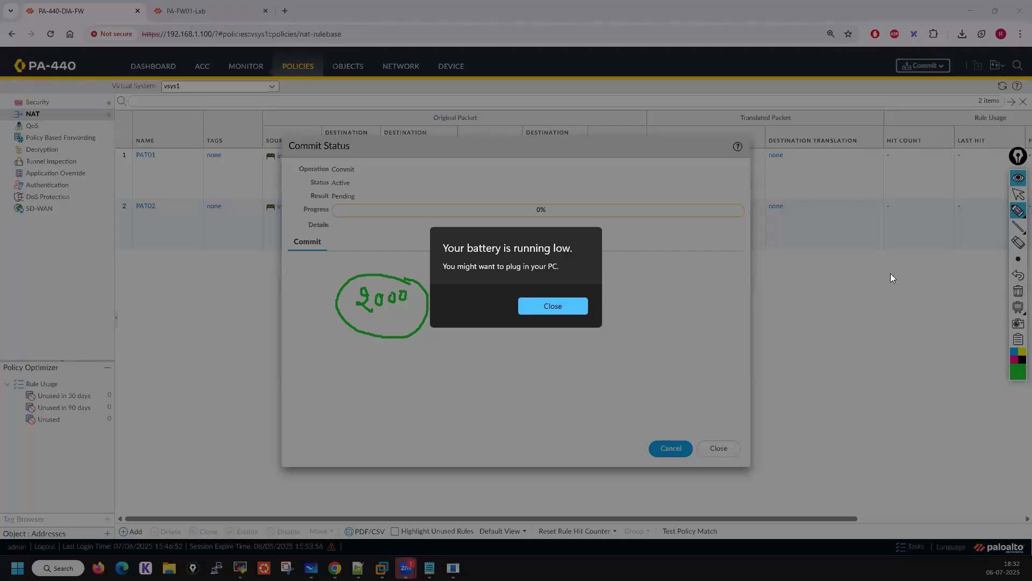
pyautogui.click(550, 312)
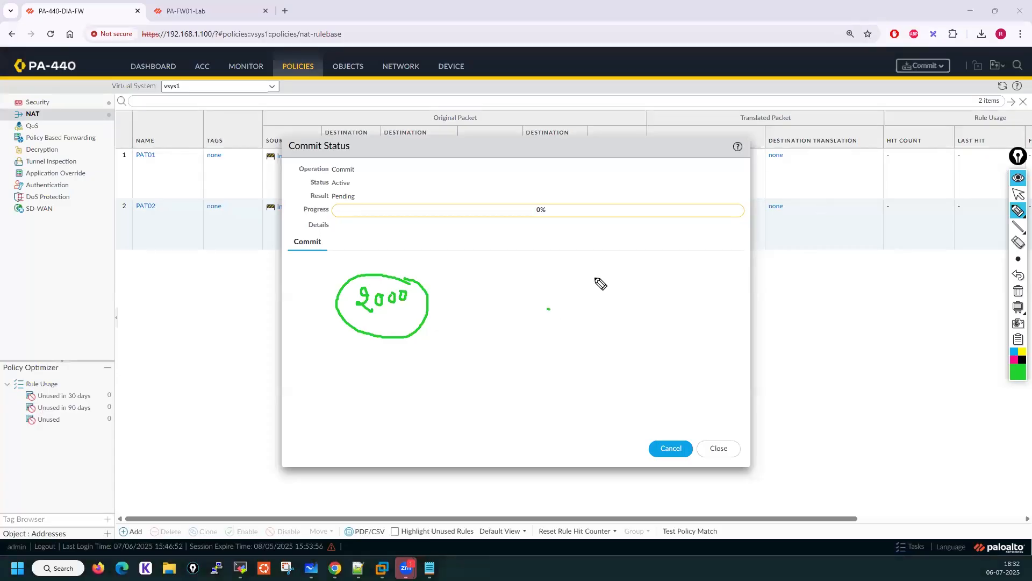
pyautogui.moveTo(467, 295)
pyautogui.mouseDown()
pyautogui.moveTo(477, 280)
pyautogui.moveTo(554, 295)
pyautogui.moveTo(540, 298)
pyautogui.mouseUp()
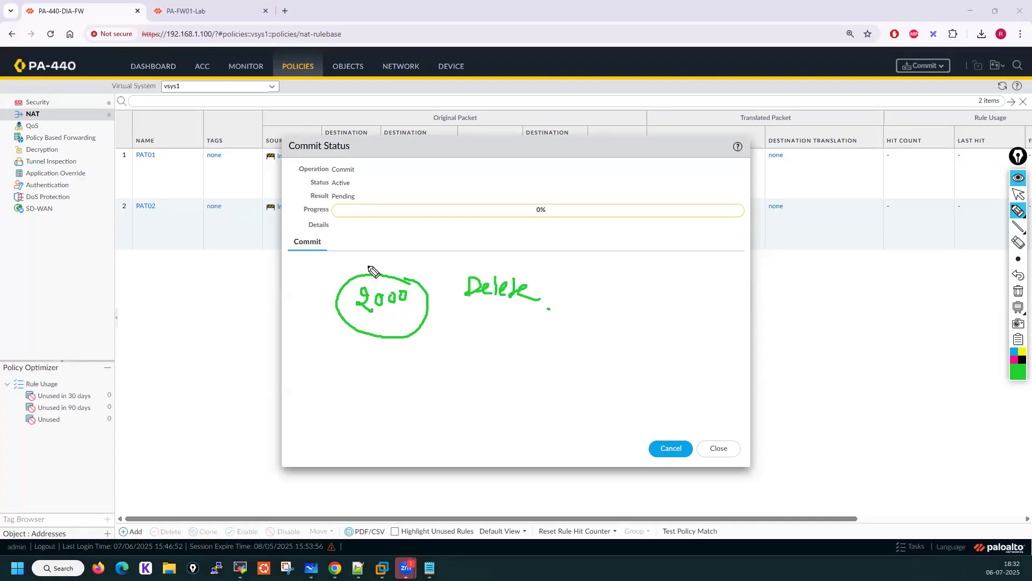
pyautogui.moveTo(360, 261)
pyautogui.mouseDown()
pyautogui.moveTo(397, 257)
pyautogui.moveTo(389, 275)
pyautogui.mouseUp()
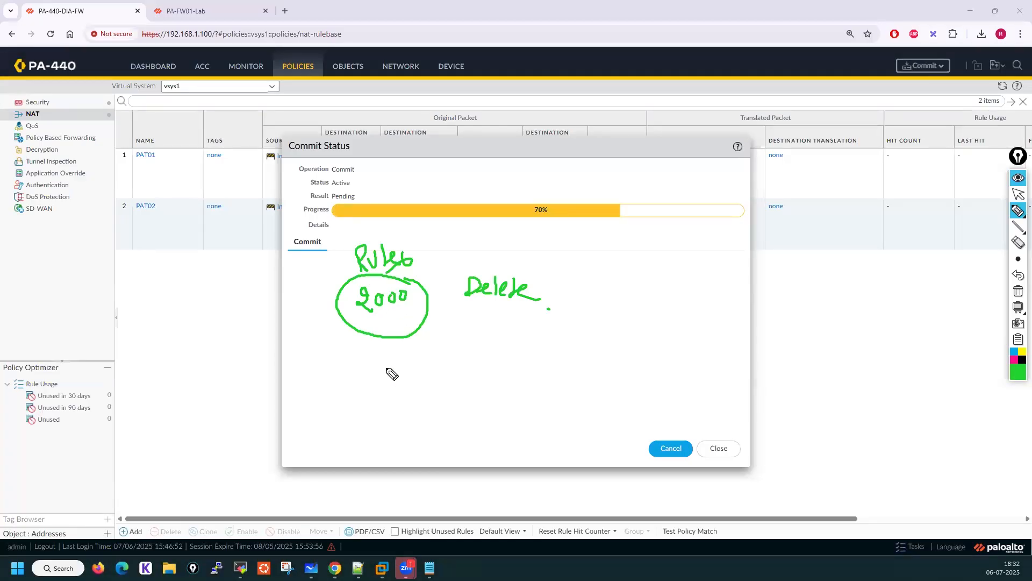
pyautogui.moveTo(389, 358)
pyautogui.mouseDown()
pyautogui.moveTo(381, 370)
pyautogui.moveTo(408, 359)
pyautogui.moveTo(388, 350)
pyautogui.moveTo(434, 366)
pyautogui.mouseUp()
pyautogui.moveTo(431, 343); pyautogui.dragTo(446, 359)
pyautogui.moveTo(450, 351)
pyautogui.mouseDown()
pyautogui.moveTo(479, 360)
pyautogui.moveTo(472, 325)
pyautogui.mouseUp()
pyautogui.moveTo(436, 383); pyautogui.dragTo(434, 385)
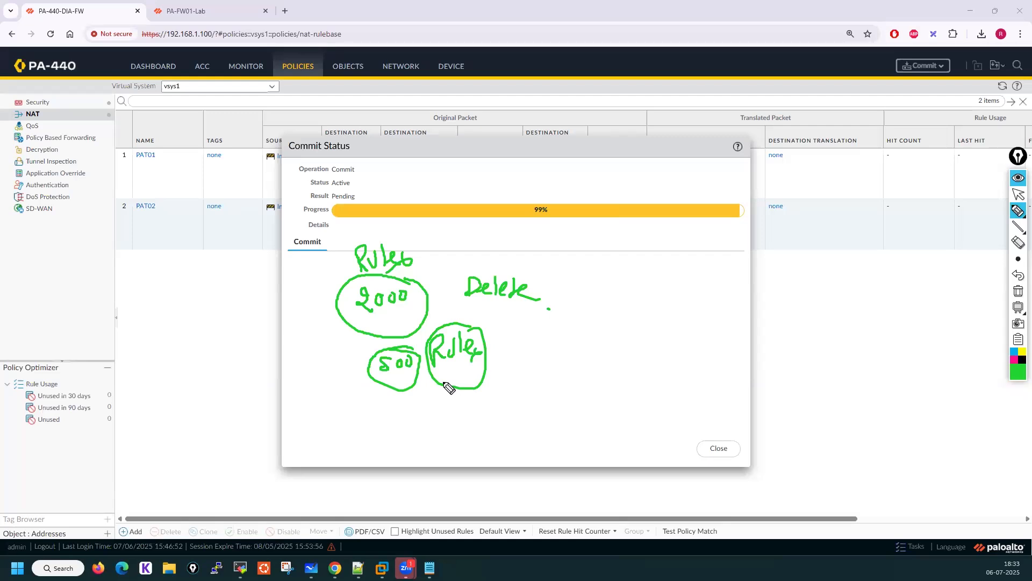
pyautogui.moveTo(531, 337)
pyautogui.mouseDown()
pyautogui.moveTo(529, 354)
pyautogui.moveTo(505, 341)
pyautogui.moveTo(542, 366)
pyautogui.mouseUp()
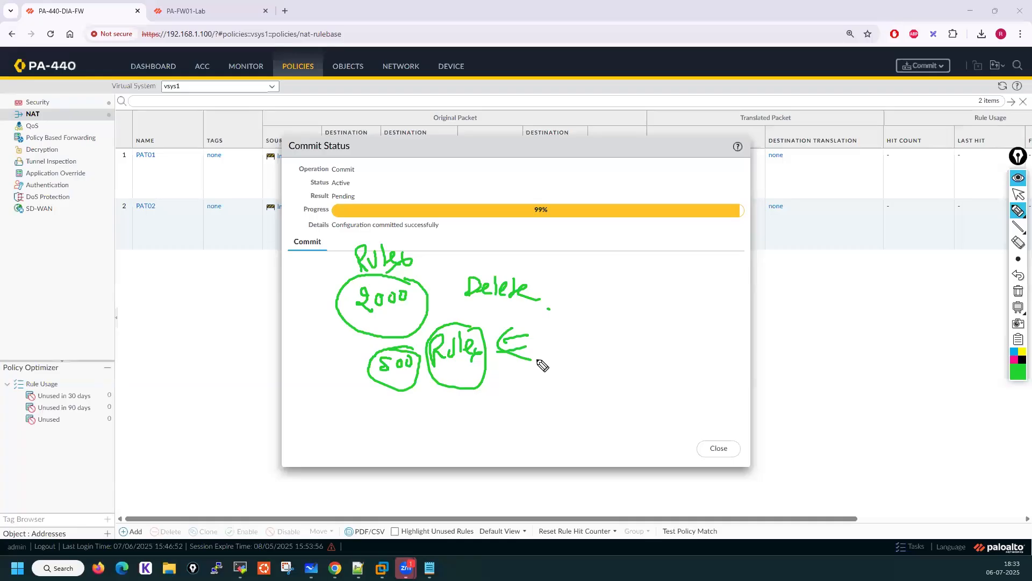
pyautogui.moveTo(300, 368)
pyautogui.mouseDown()
pyautogui.moveTo(336, 353)
pyautogui.moveTo(341, 379)
pyautogui.mouseUp()
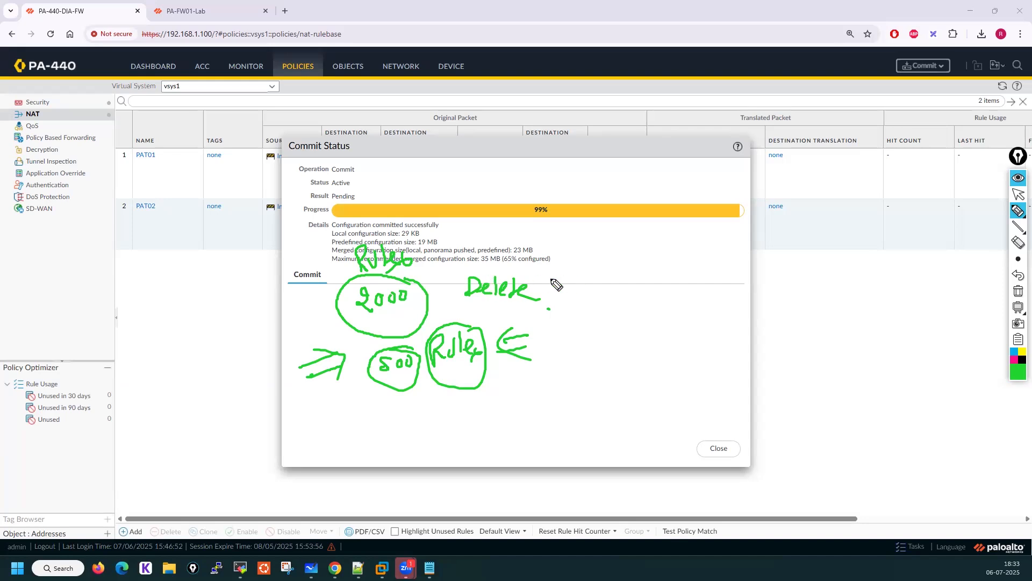
pyautogui.moveTo(549, 290); pyautogui.dragTo(573, 291)
pyautogui.moveTo(551, 279)
pyautogui.mouseDown()
pyautogui.moveTo(569, 279)
pyautogui.moveTo(560, 273)
pyautogui.moveTo(562, 297)
pyautogui.moveTo(602, 293)
pyautogui.moveTo(612, 273)
pyautogui.mouseUp()
pyautogui.moveTo(602, 284)
pyautogui.mouseDown()
pyautogui.moveTo(613, 294)
pyautogui.moveTo(664, 278)
pyautogui.mouseUp()
pyautogui.moveTo(654, 289)
pyautogui.mouseDown()
pyautogui.moveTo(722, 288)
pyautogui.moveTo(730, 276)
pyautogui.mouseUp()
pyautogui.moveTo(721, 289); pyautogui.dragTo(734, 286)
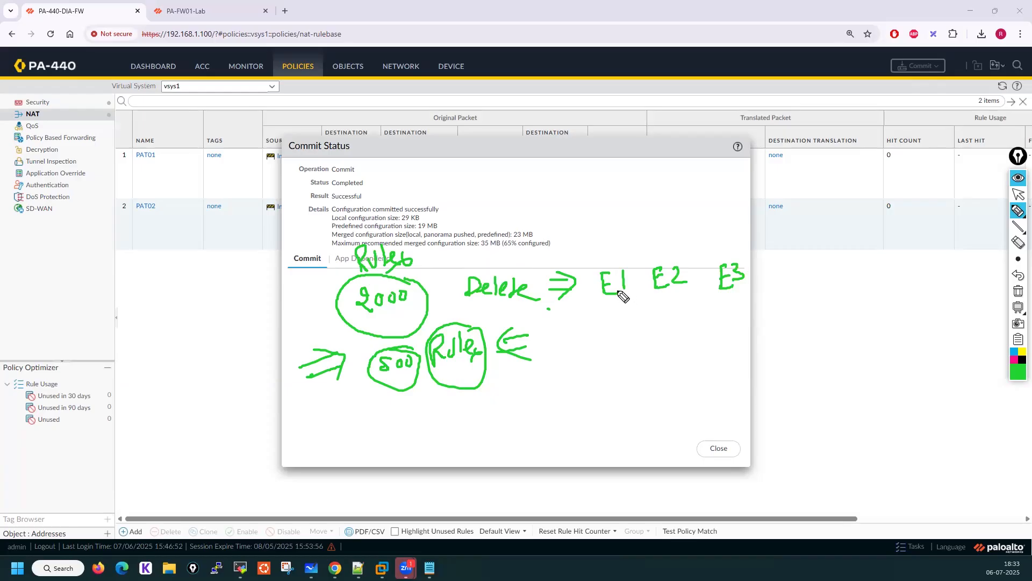
pyautogui.moveTo(599, 312)
pyautogui.mouseDown()
pyautogui.moveTo(610, 313)
pyautogui.moveTo(603, 329)
pyautogui.moveTo(622, 319)
pyautogui.mouseUp()
pyautogui.moveTo(657, 311)
pyautogui.mouseDown()
pyautogui.moveTo(656, 325)
pyautogui.moveTo(690, 321)
pyautogui.mouseUp()
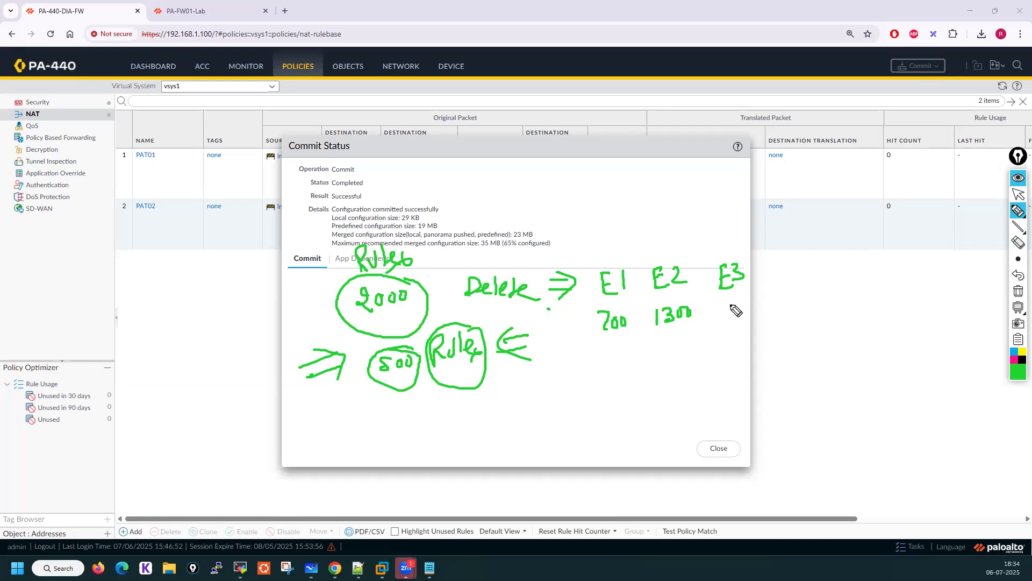
pyautogui.moveTo(729, 303)
pyautogui.mouseDown()
pyautogui.moveTo(726, 312)
pyautogui.moveTo(743, 311)
pyautogui.moveTo(738, 355)
pyautogui.moveTo(736, 326)
pyautogui.moveTo(743, 336)
pyautogui.mouseUp()
pyautogui.moveTo(729, 348)
pyautogui.mouseDown()
pyautogui.moveTo(737, 360)
pyautogui.moveTo(744, 349)
pyautogui.mouseUp()
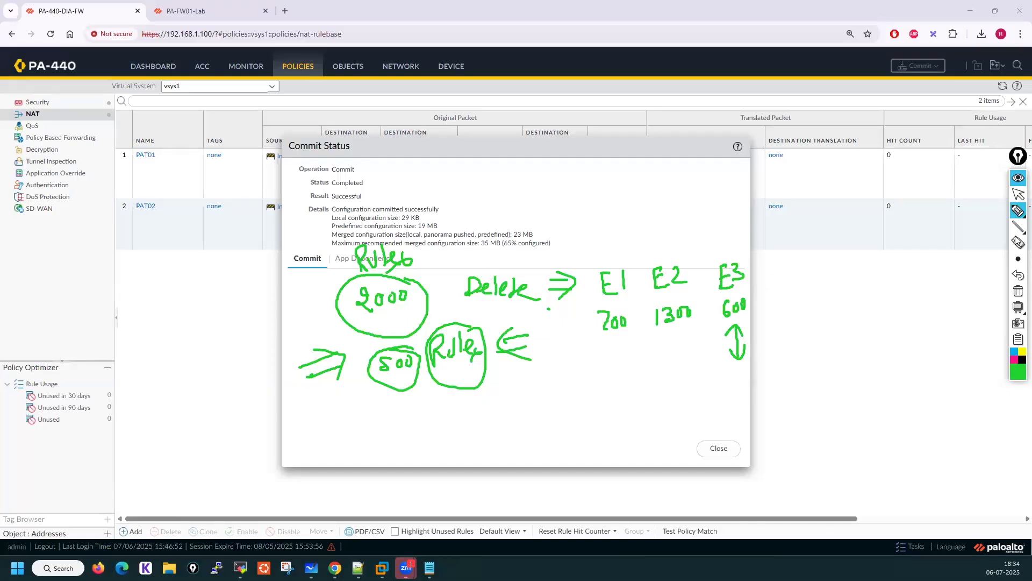
pyautogui.click(1019, 196)
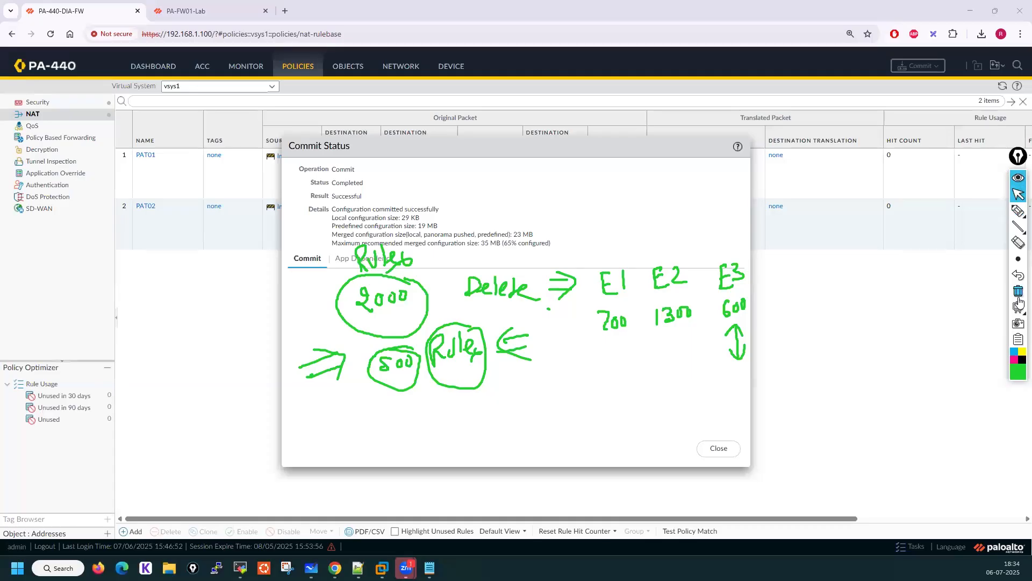
pyautogui.click(1019, 297)
# Import the named configuration snapshot 06july_25_beforeactivity from the Palo Alto 28th June 2025 Batch folder
pyautogui.click(733, 450)
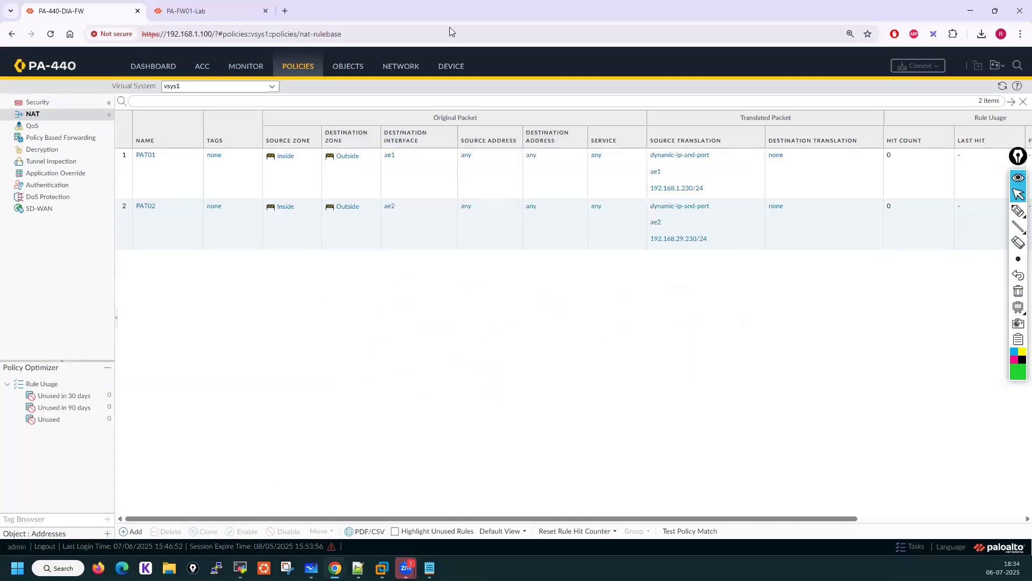
pyautogui.click(451, 66)
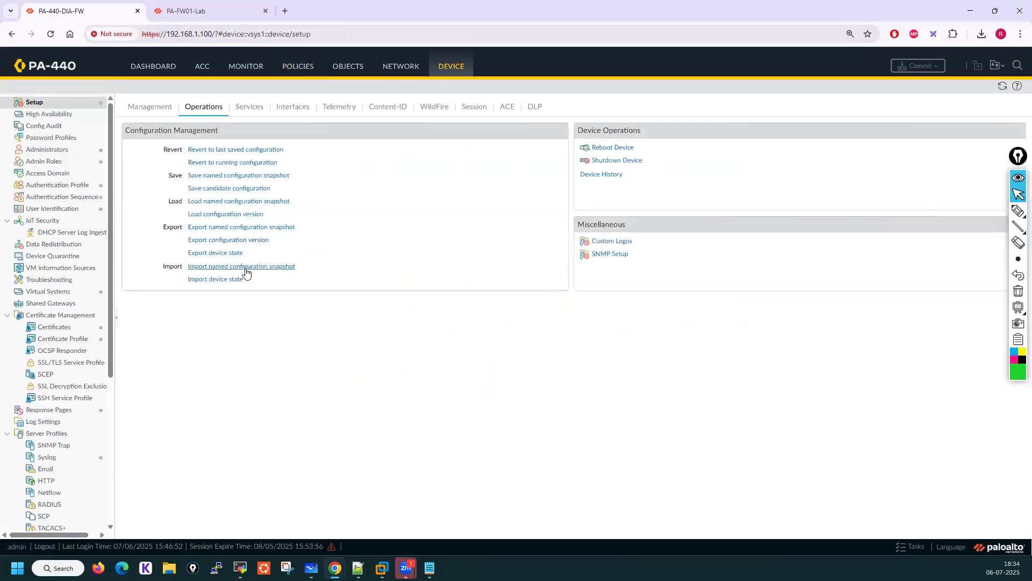
pyautogui.click(246, 269)
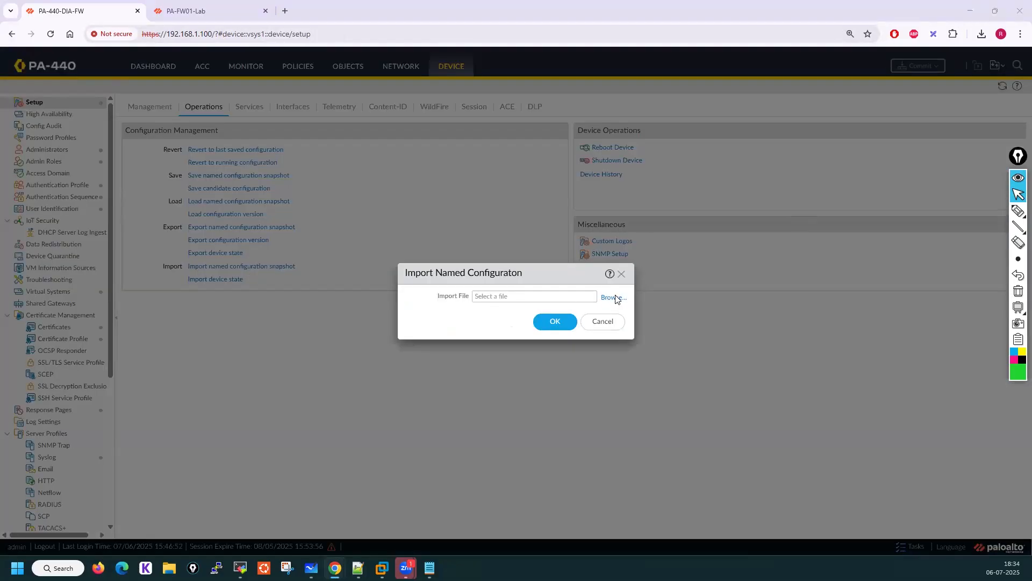
pyautogui.click(614, 297)
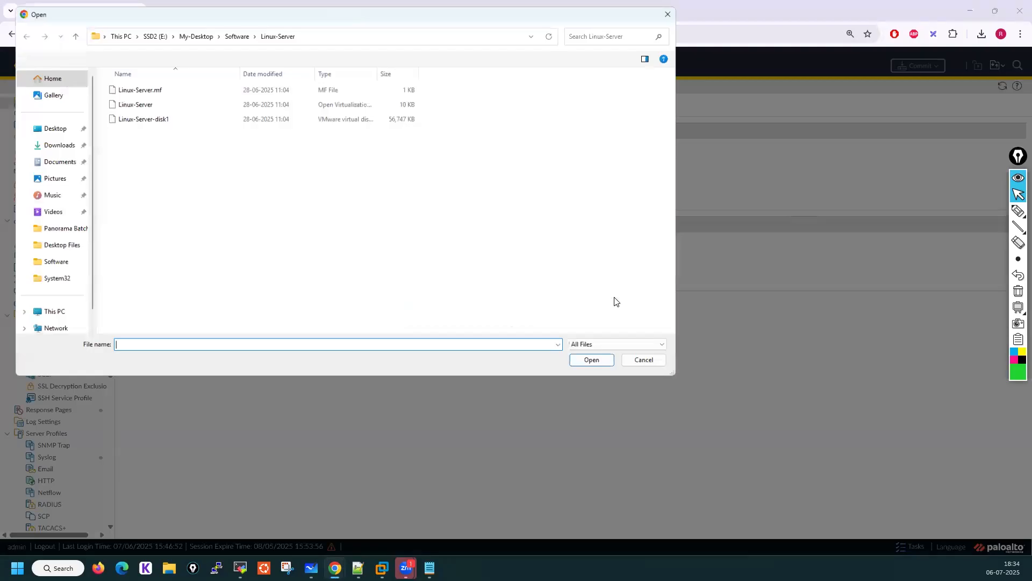
pyautogui.click(154, 31)
pyautogui.doubleClick(131, 102)
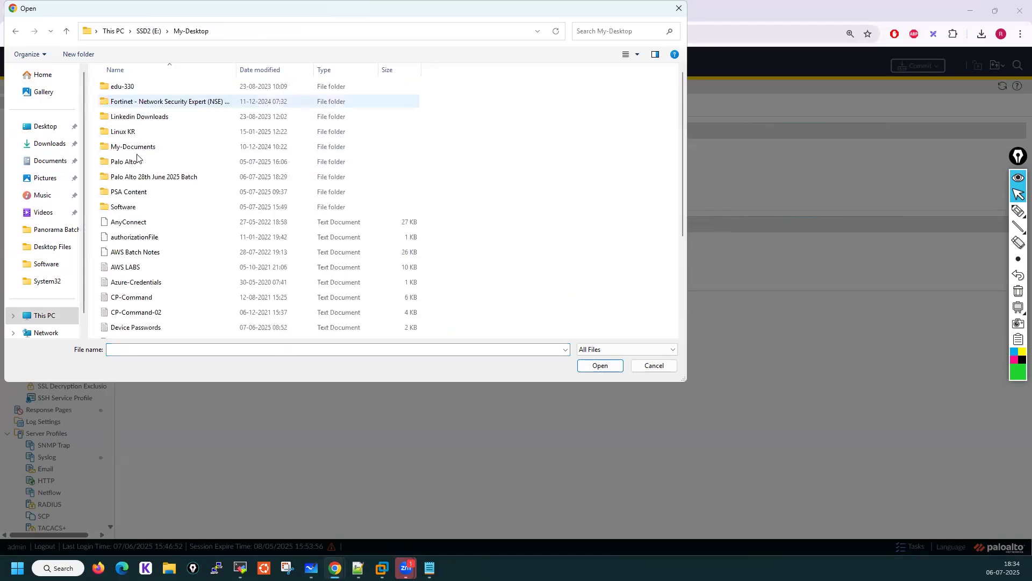
pyautogui.doubleClick(137, 181)
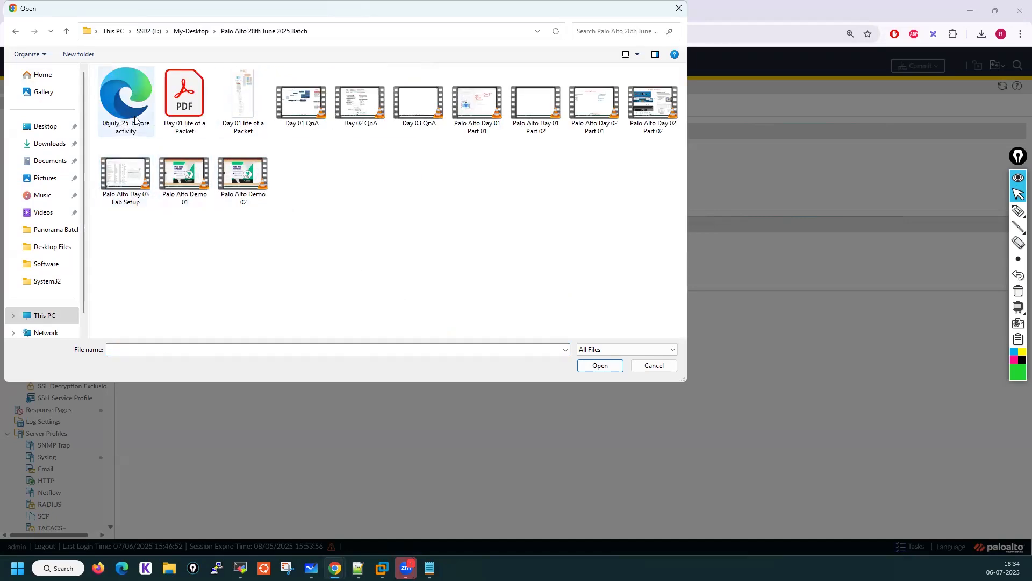
pyautogui.click(135, 119)
pyautogui.click(602, 366)
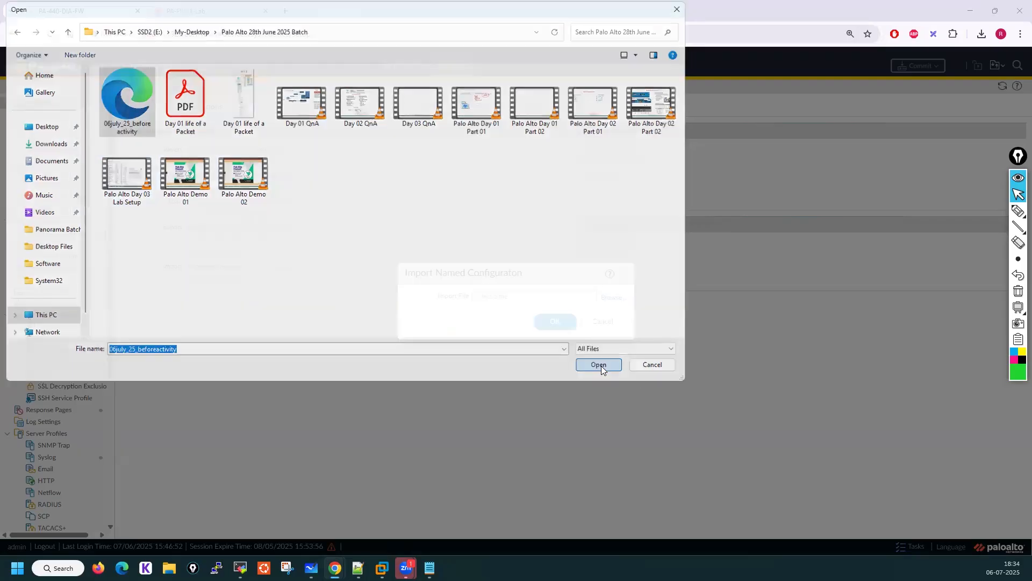
pyautogui.click(554, 321)
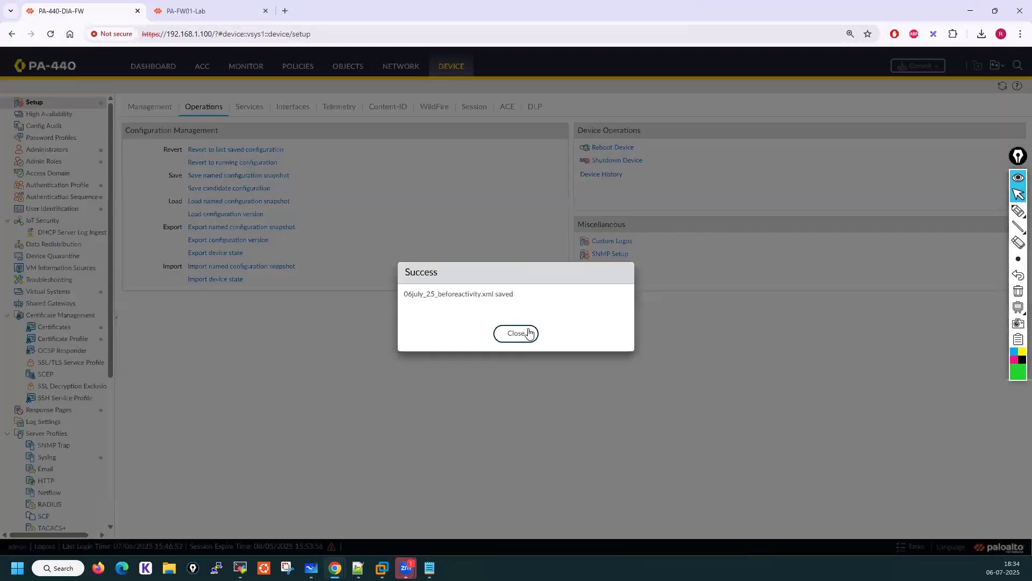
pyautogui.click(528, 333)
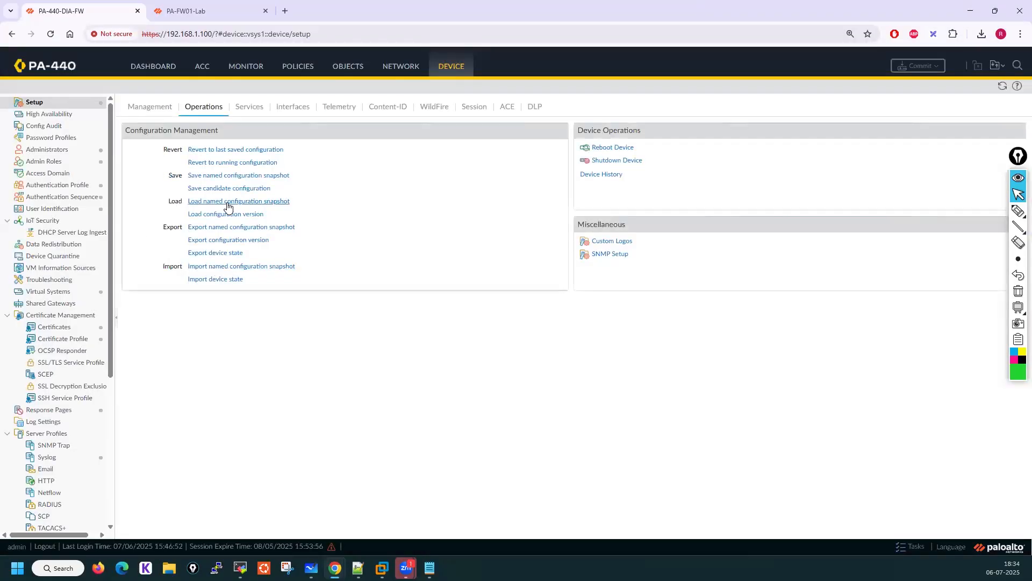
# Load the named configuration snapshot 06july_25_beforeactivity.xml onto the firewall
pyautogui.click(227, 203)
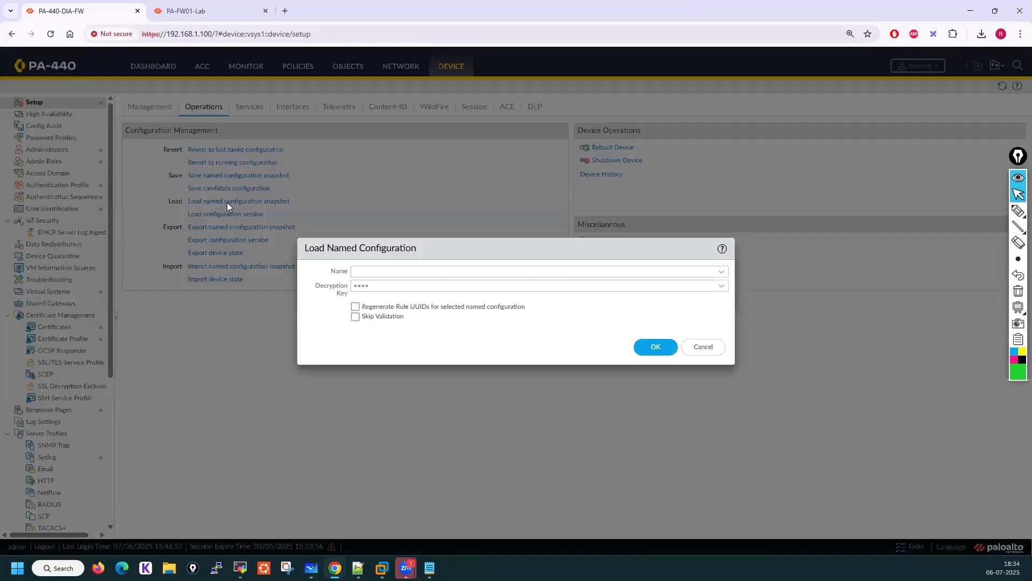
pyautogui.click(722, 272)
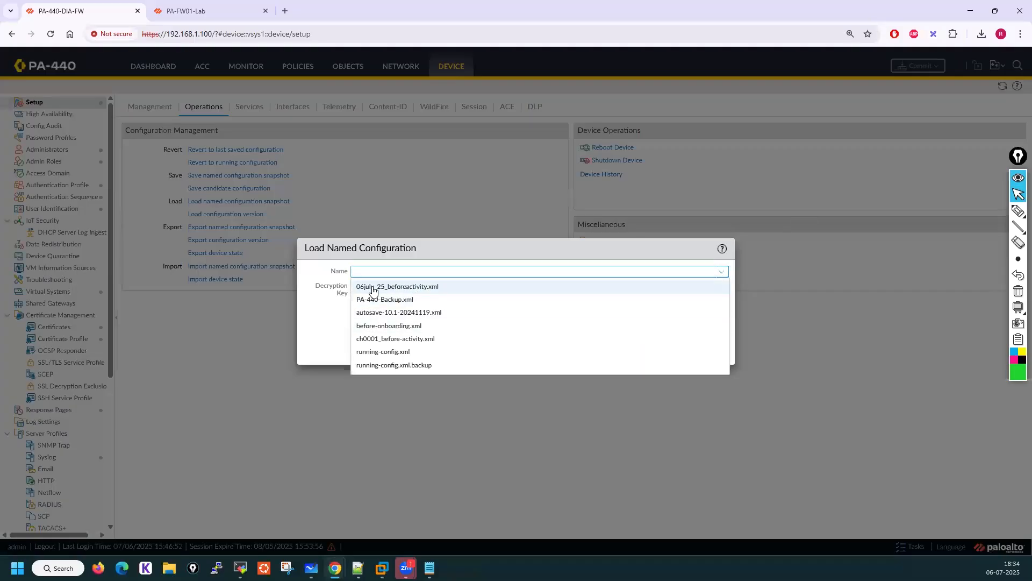
pyautogui.click(407, 287)
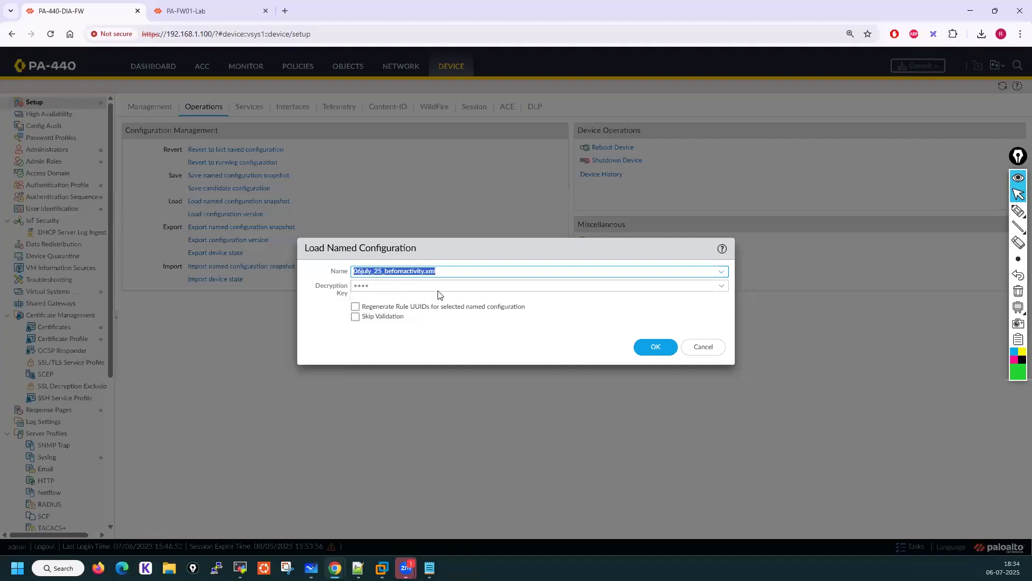
pyautogui.click(664, 347)
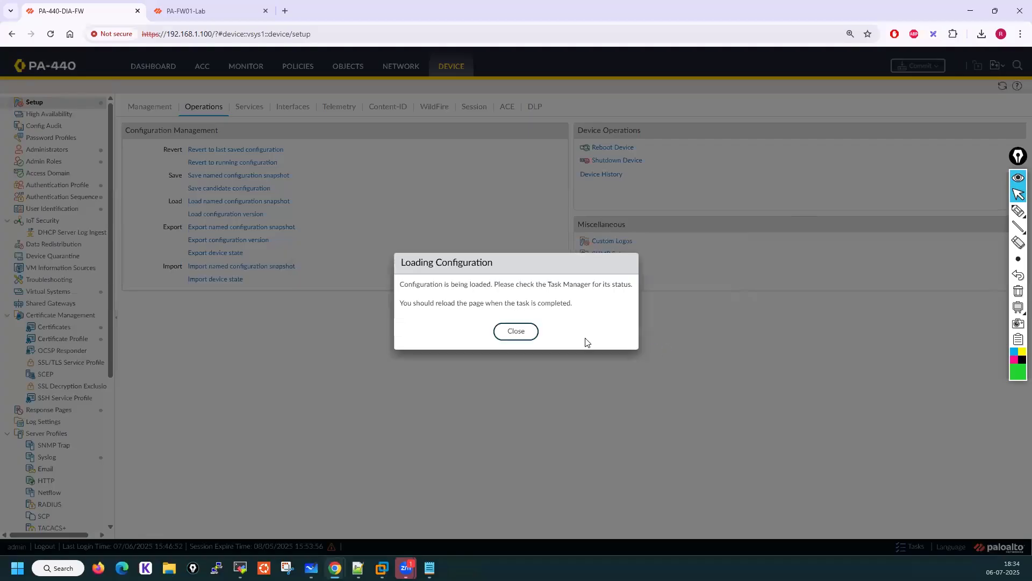
pyautogui.click(500, 333)
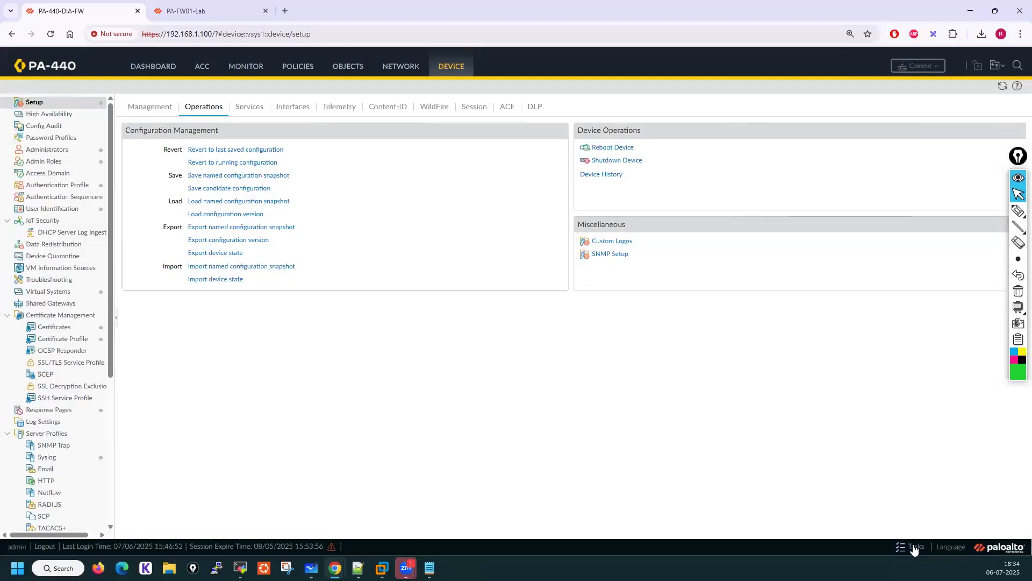
# Check the configuration load job's status in the Task Manager
pyautogui.click(914, 547)
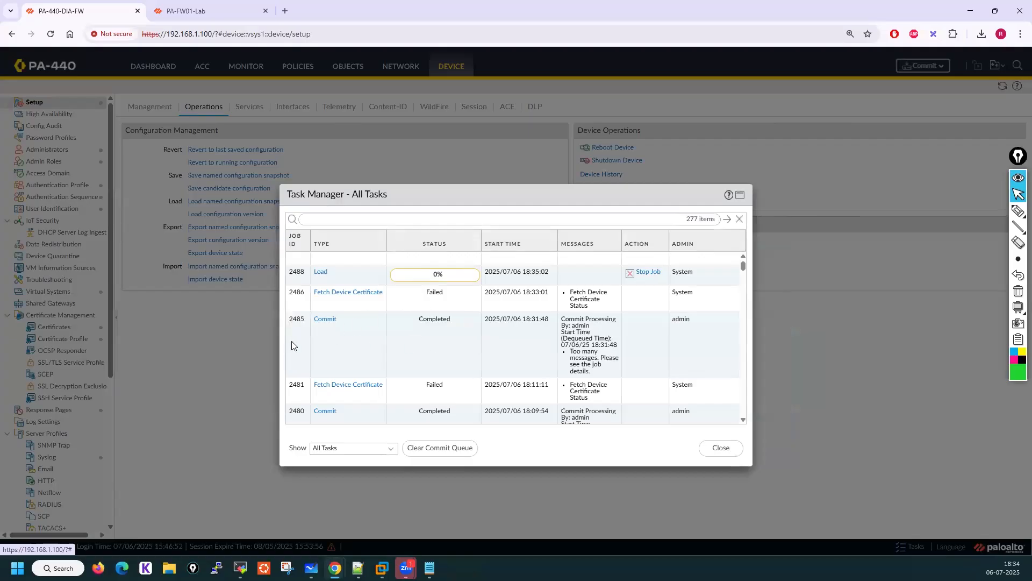
pyautogui.click(320, 273)
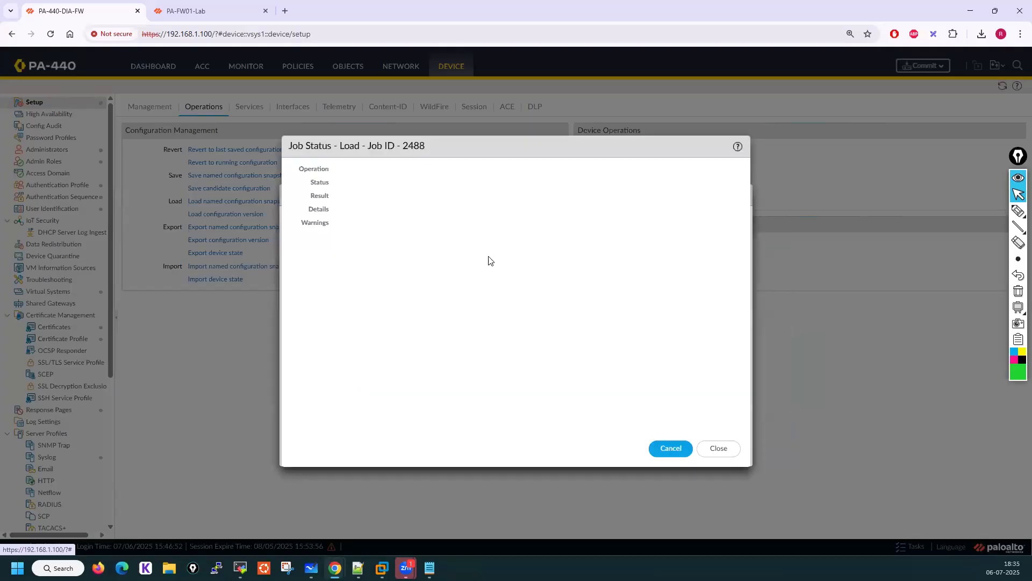
pyautogui.click(708, 452)
pyautogui.click(721, 449)
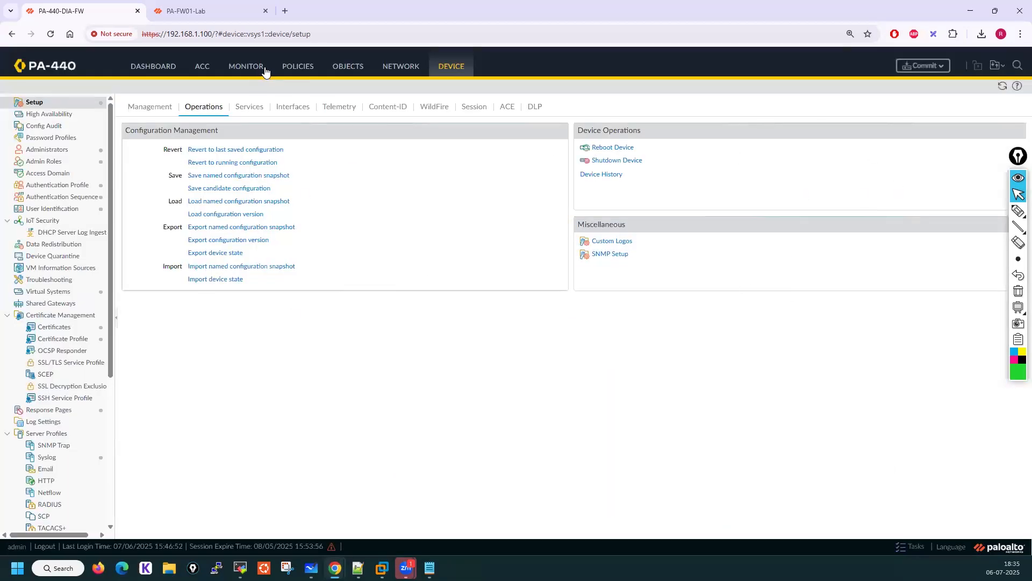
# Review the NAT policies and the VR-WAN virtual router's static routes without changing them
pyautogui.click(291, 69)
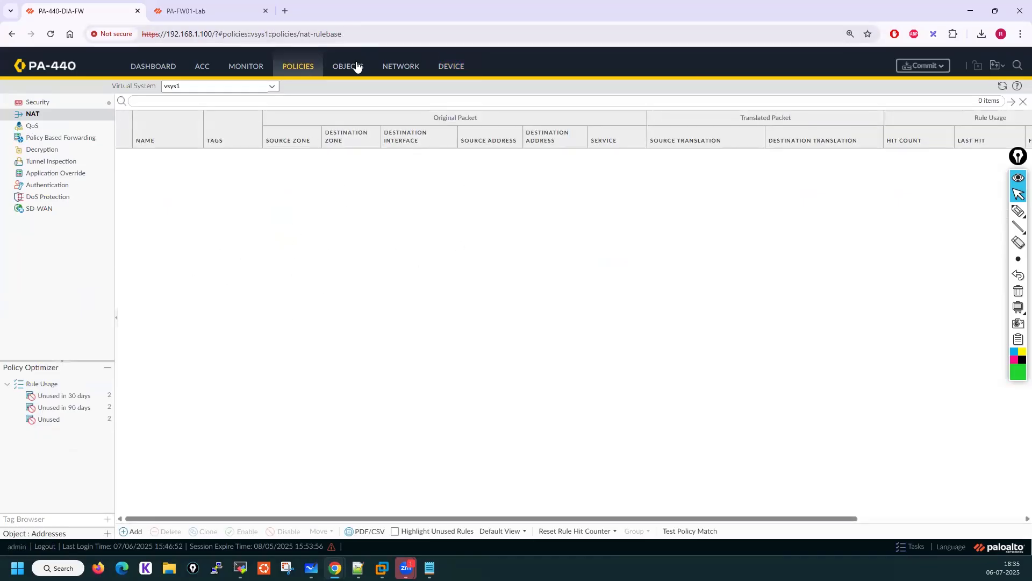
pyautogui.click(406, 70)
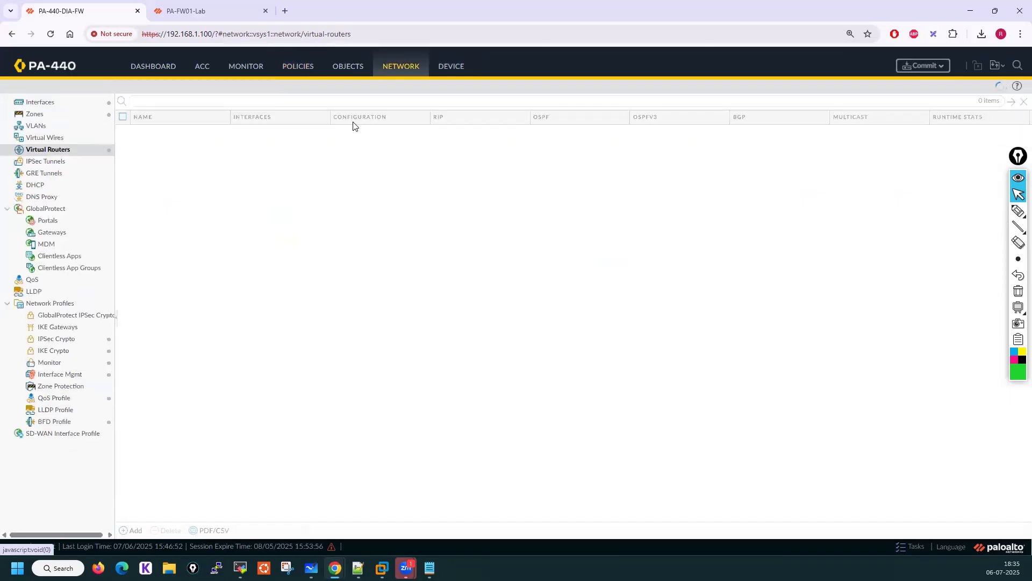
pyautogui.click(145, 137)
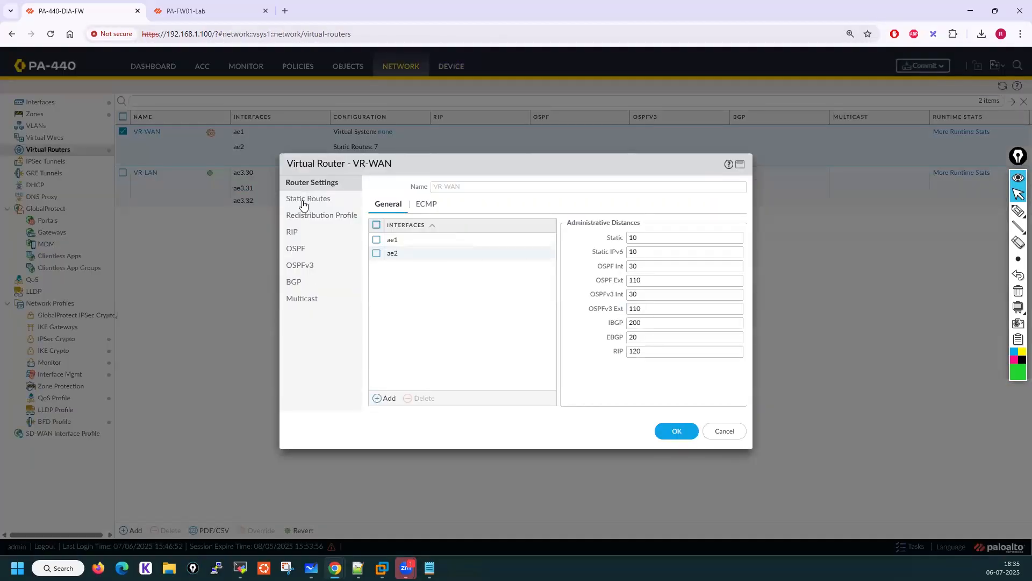
pyautogui.click(302, 199)
pyautogui.click(724, 431)
# Commit the loaded configuration to the firewall
pyautogui.click(923, 66)
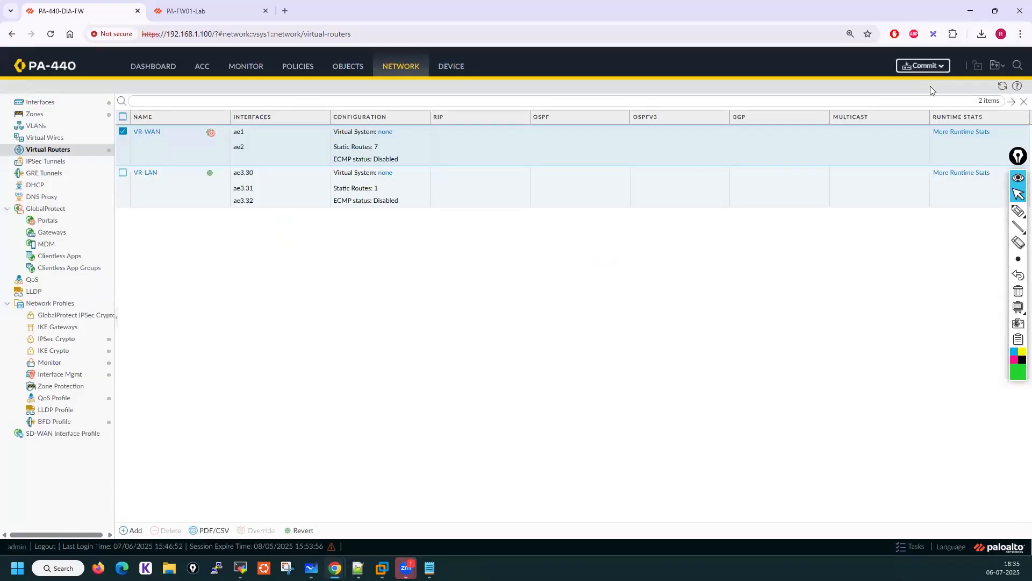
pyautogui.click(647, 447)
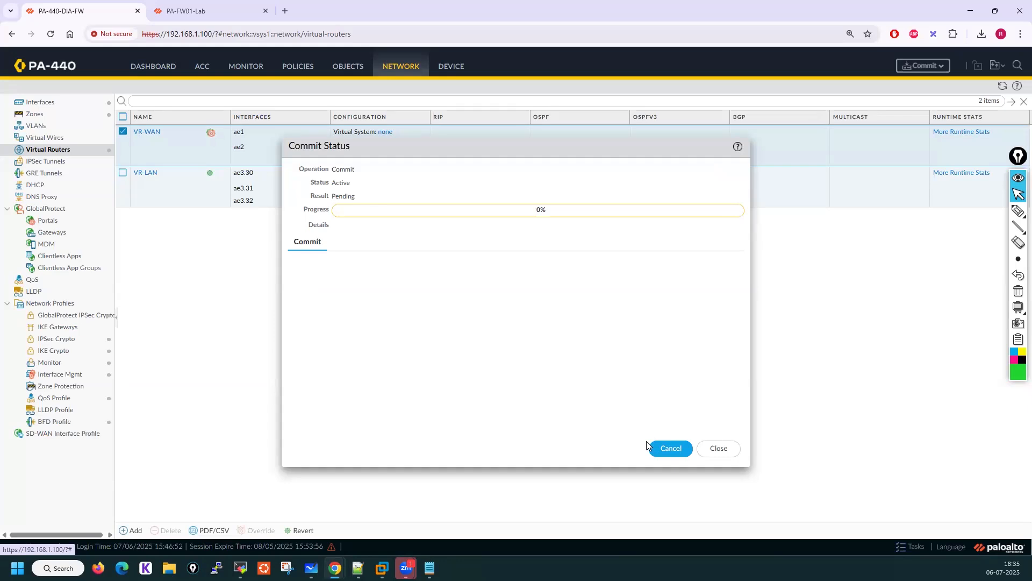
pyautogui.click(1018, 195)
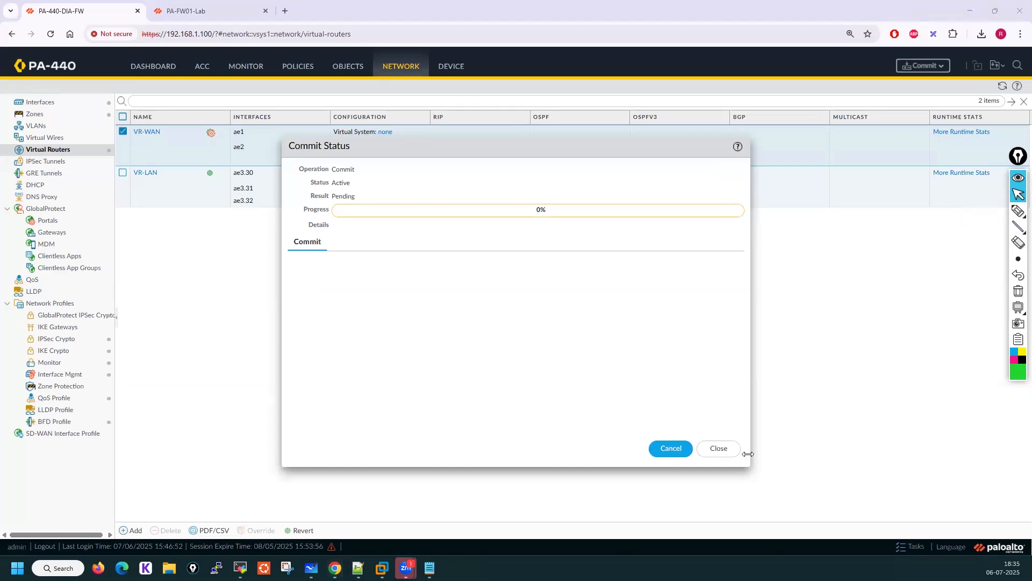
pyautogui.click(719, 448)
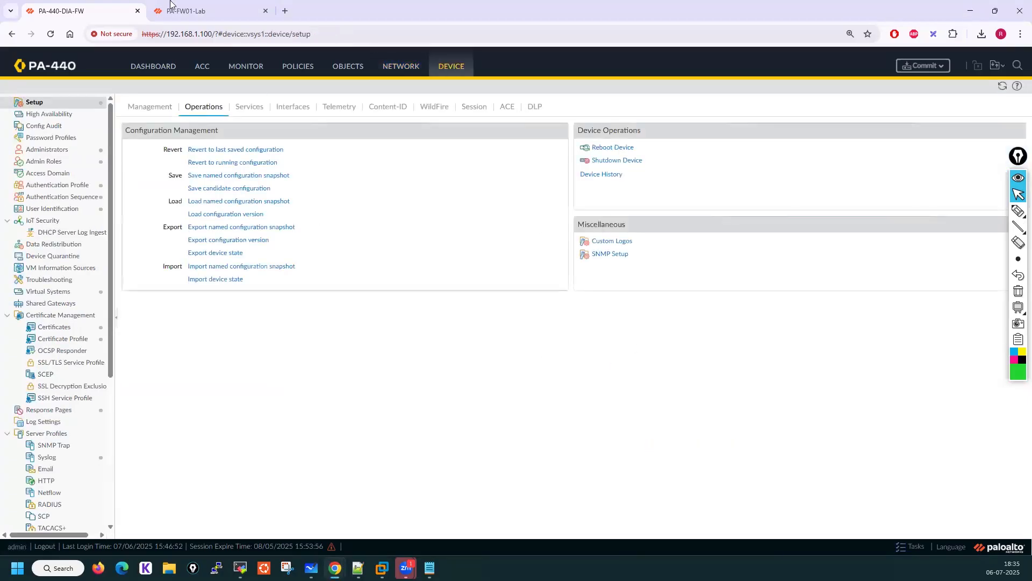
# Open the help page for Device > Setup > Operations on the lab firewall and scroll through it
pyautogui.click(203, 10)
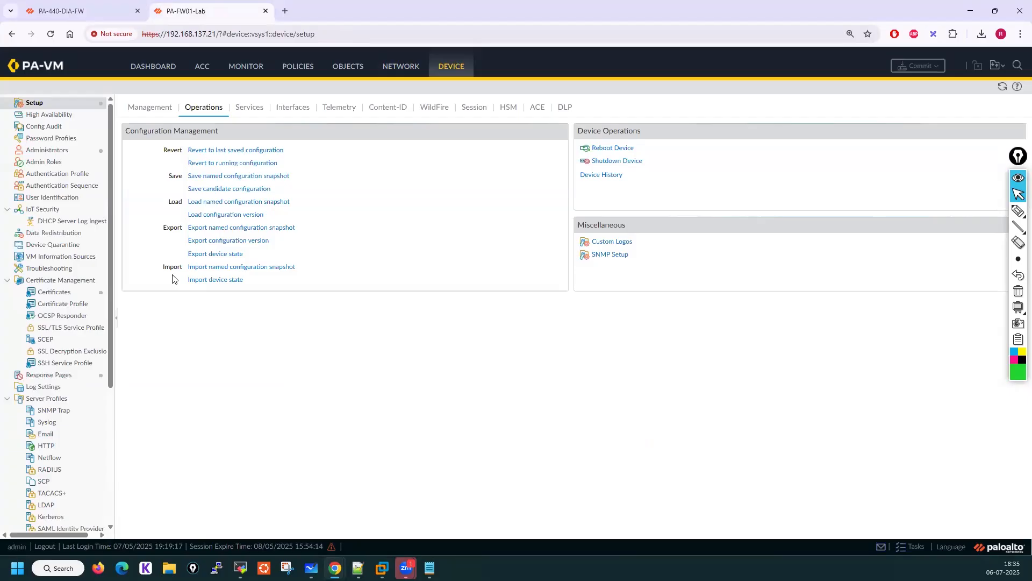
pyautogui.click(1019, 89)
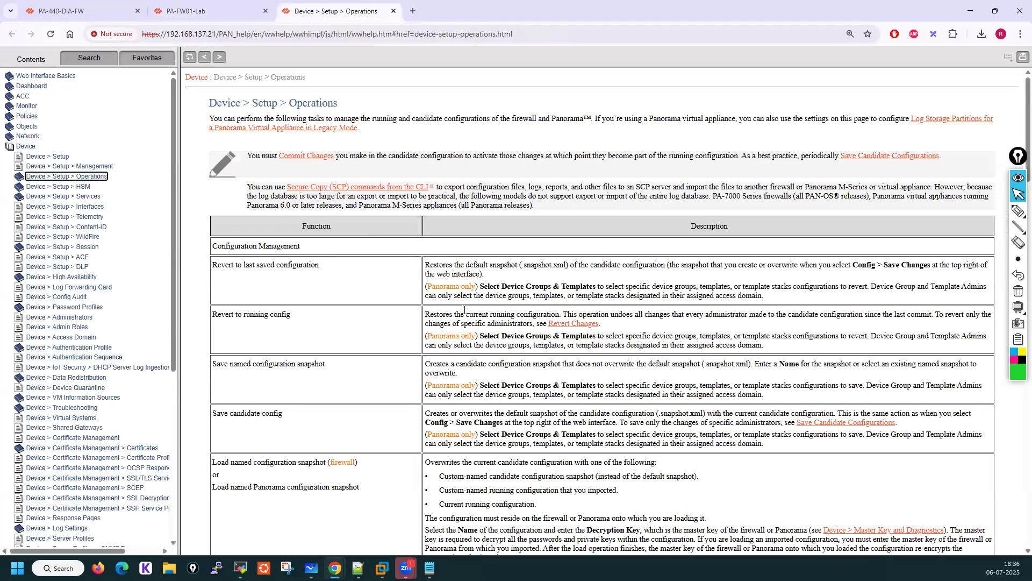
pyautogui.scroll(-8, 464, 309)
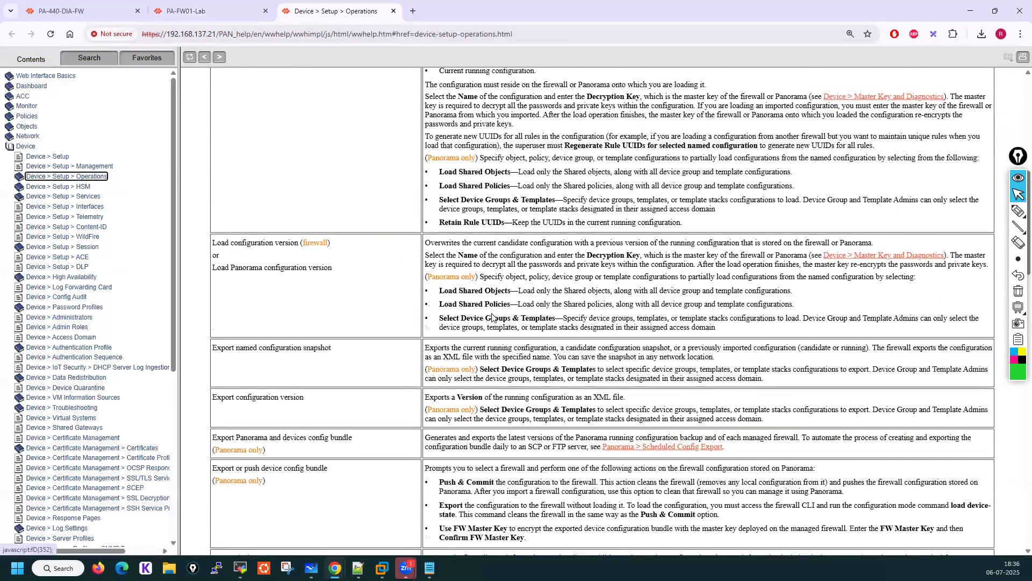
pyautogui.scroll(-6, 492, 317)
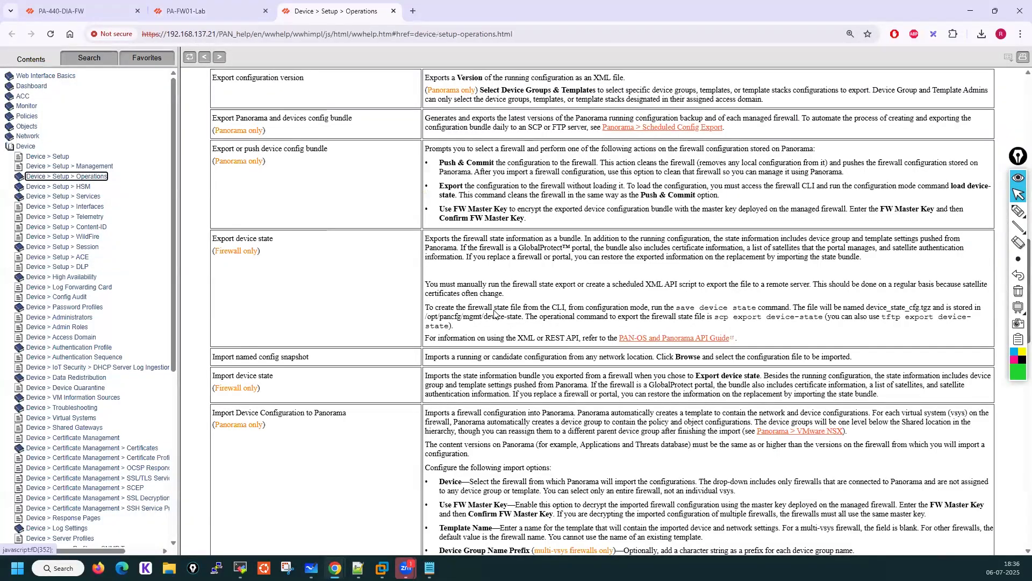
pyautogui.scroll(-10, 495, 312)
pyautogui.scroll(-8, 495, 314)
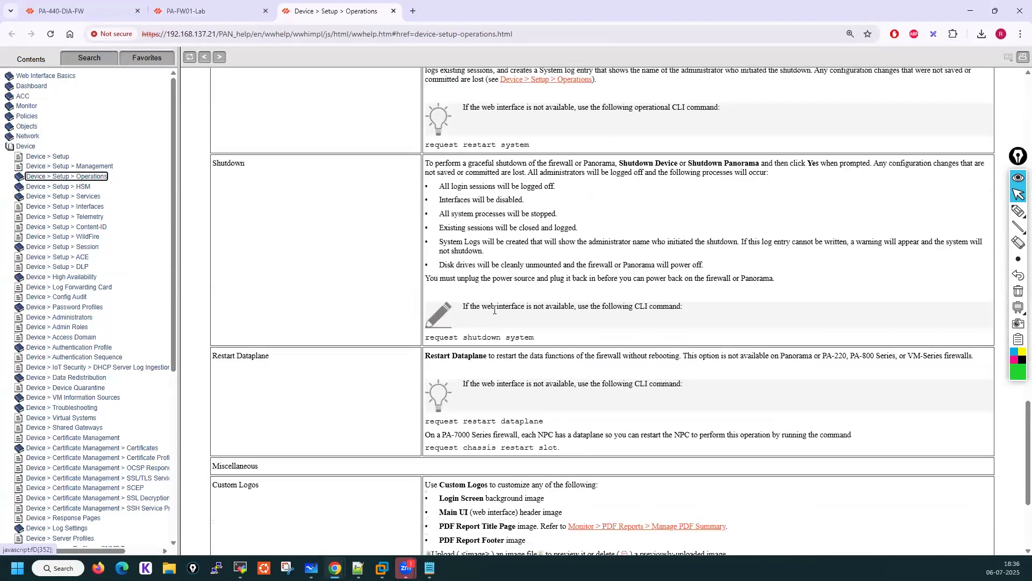
pyautogui.scroll(15, 494, 310)
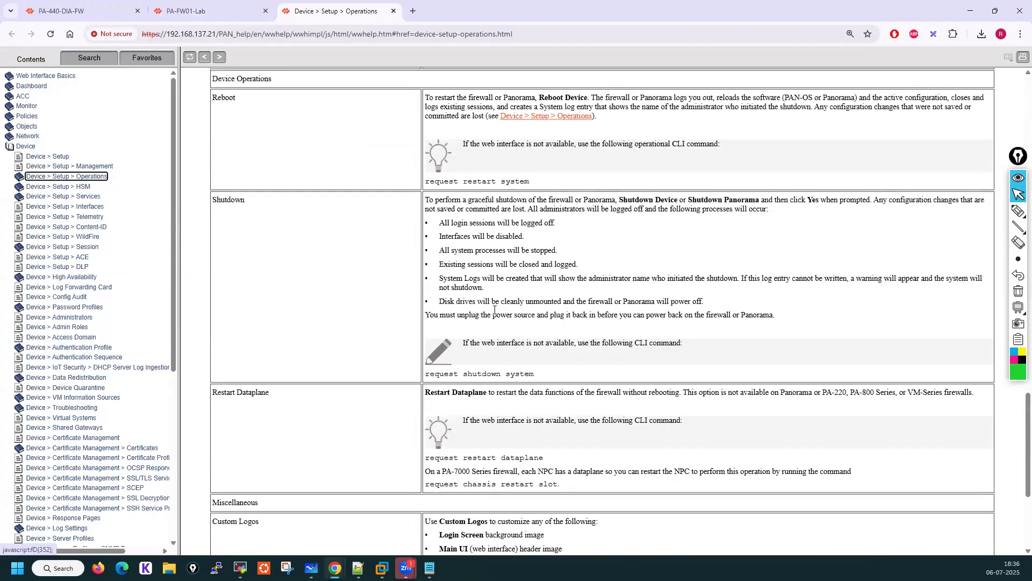
pyautogui.scroll(10, 494, 310)
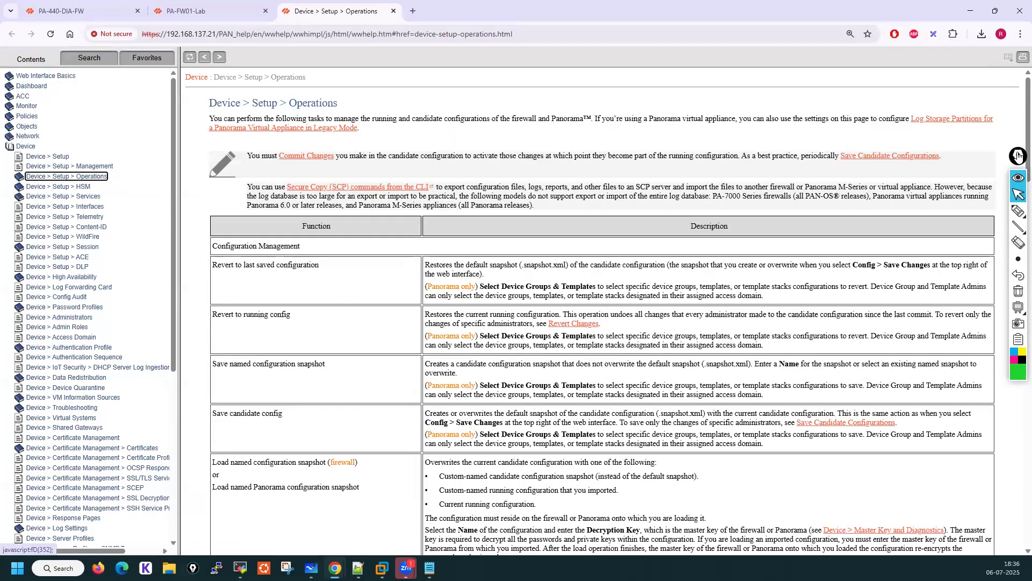
# Examine the help description of the Save named configuration snapshot function
pyautogui.click(1017, 156)
pyautogui.moveTo(1017, 156); pyautogui.dragTo(1010, 153)
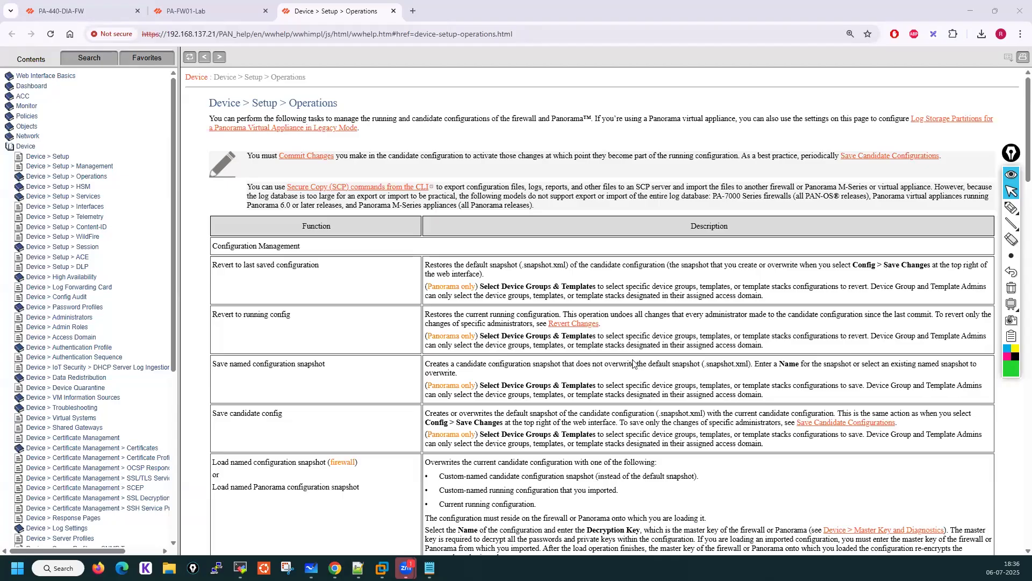
pyautogui.moveTo(214, 364); pyautogui.dragTo(335, 365)
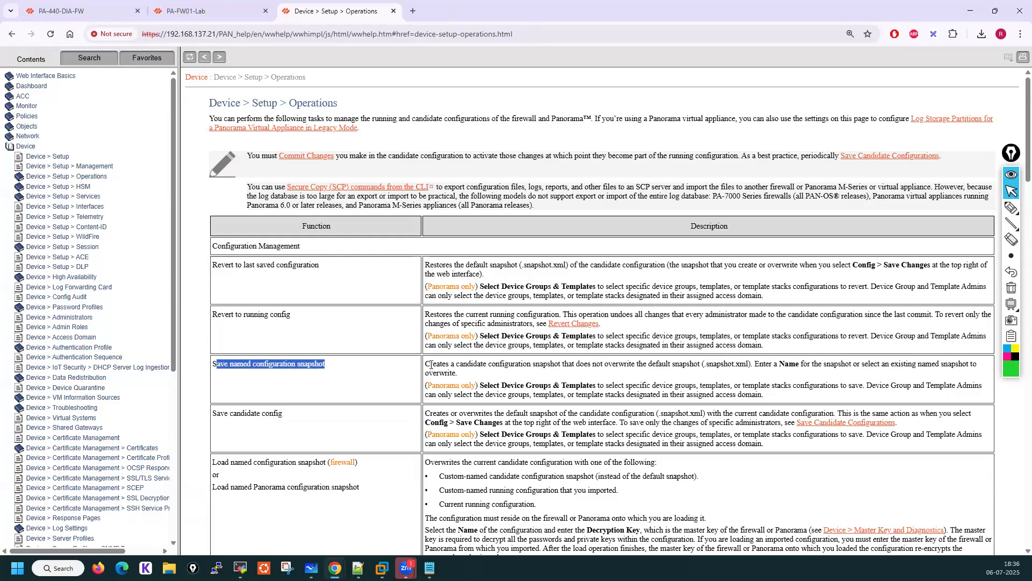
pyautogui.moveTo(426, 364); pyautogui.dragTo(565, 366)
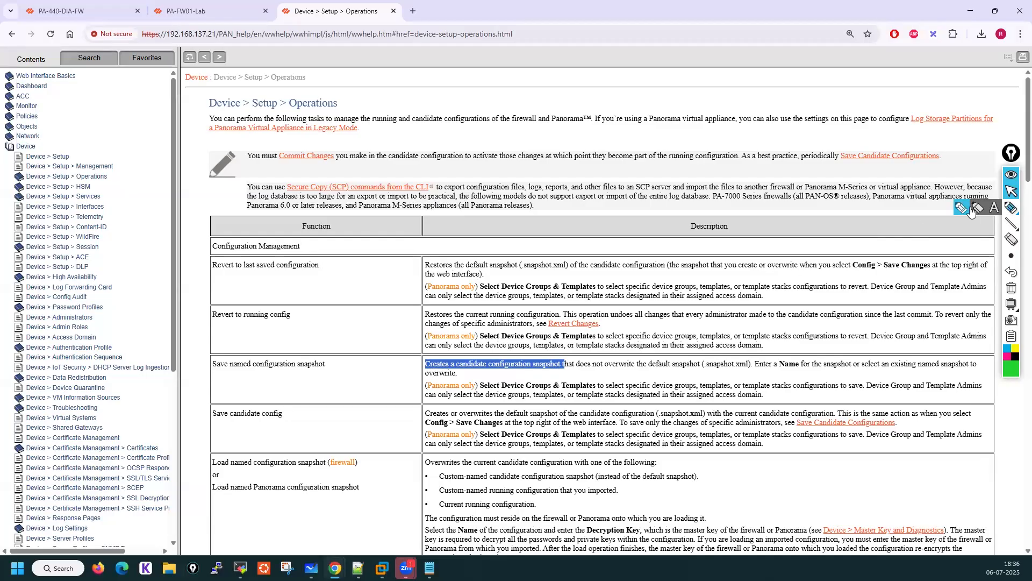
pyautogui.click(1012, 207)
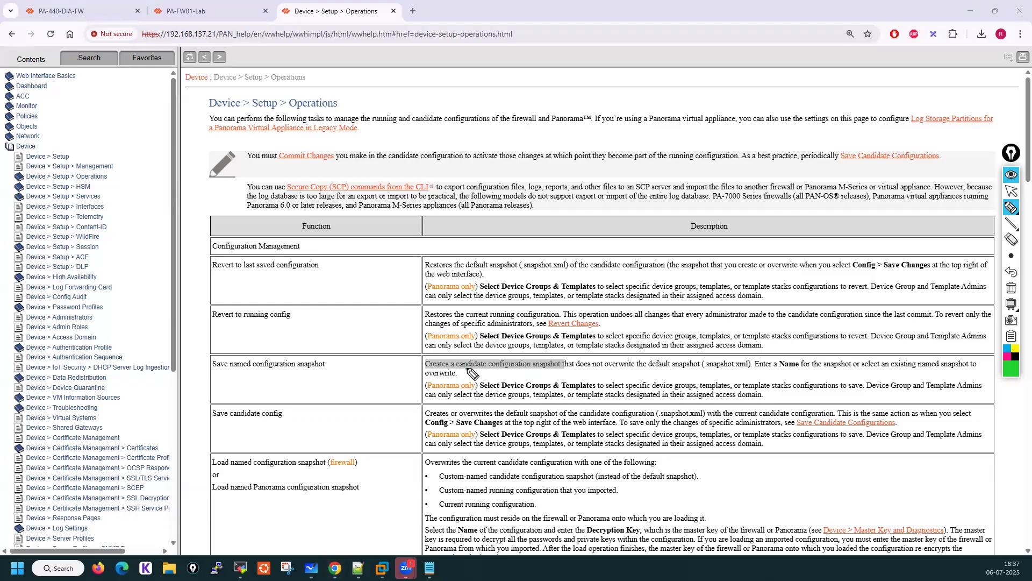
pyautogui.moveTo(469, 370); pyautogui.dragTo(698, 370)
pyautogui.moveTo(763, 370); pyautogui.dragTo(981, 370)
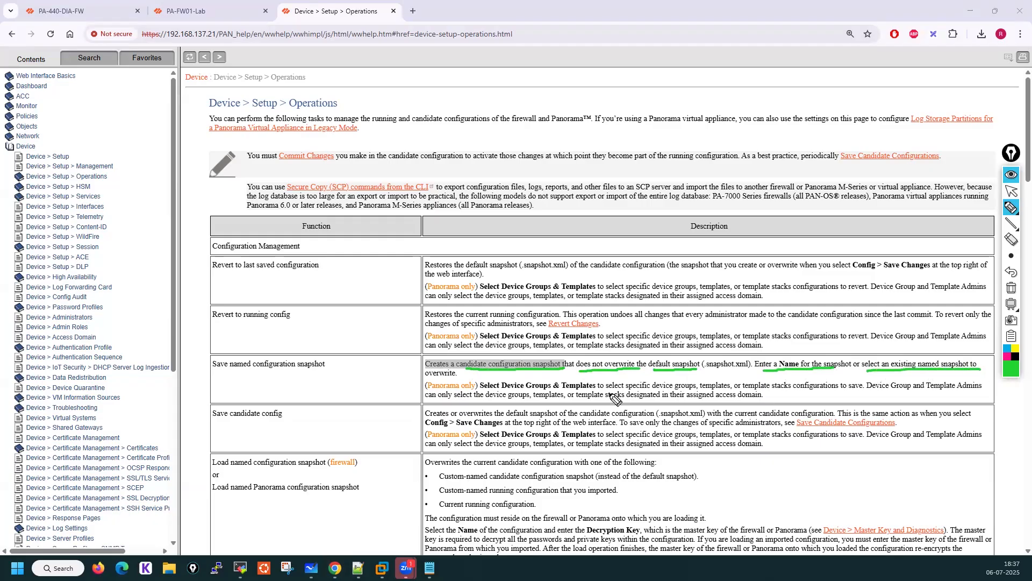
pyautogui.moveTo(423, 380); pyautogui.dragTo(458, 380)
pyautogui.click(1011, 288)
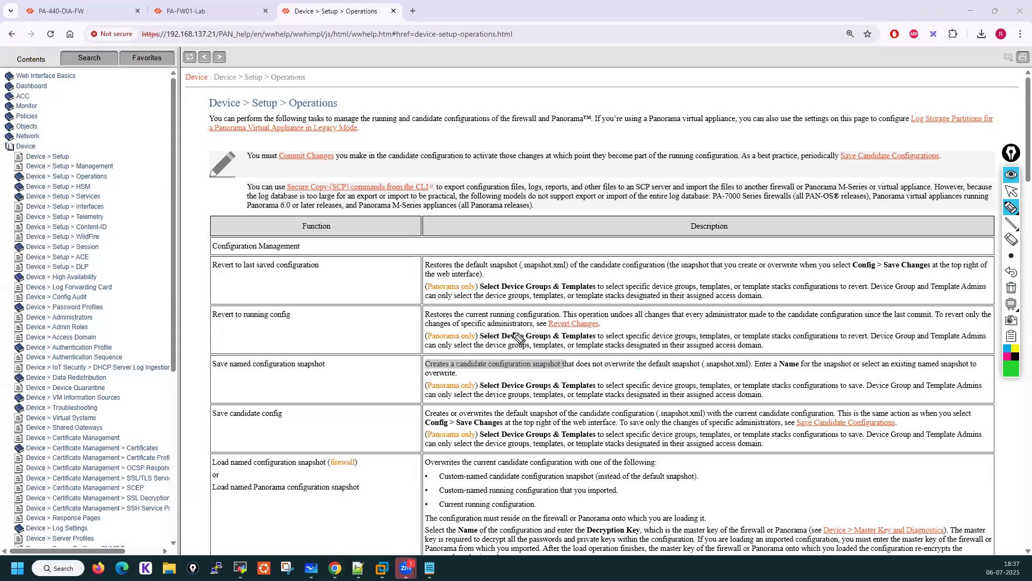
pyautogui.moveTo(280, 353)
pyautogui.mouseDown()
pyautogui.moveTo(232, 352)
pyautogui.moveTo(204, 366)
pyautogui.moveTo(357, 377)
pyautogui.moveTo(215, 357)
pyautogui.mouseUp()
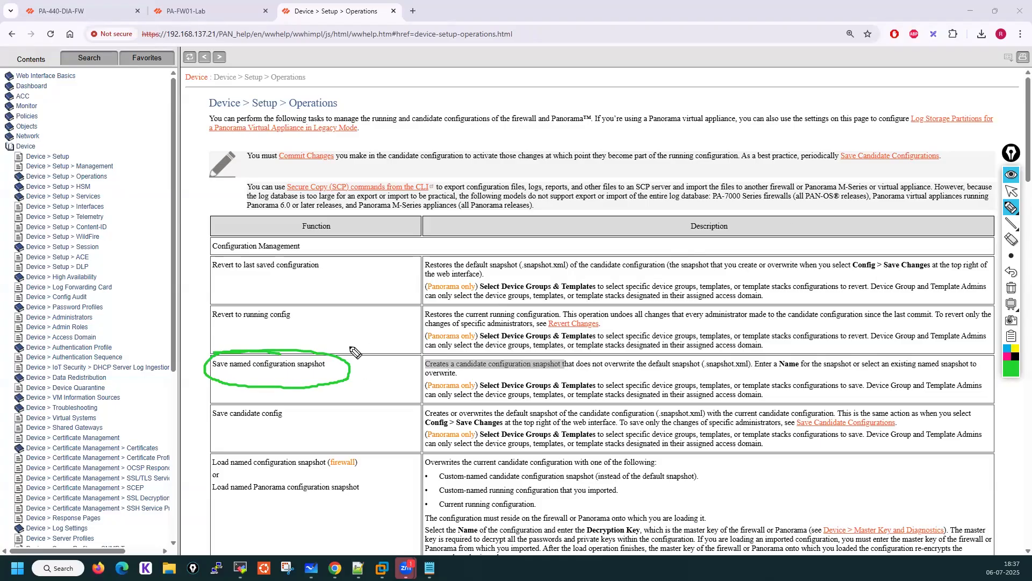
pyautogui.moveTo(334, 367)
pyautogui.mouseDown()
pyautogui.moveTo(350, 337)
pyautogui.moveTo(392, 332)
pyautogui.moveTo(390, 350)
pyautogui.mouseUp()
pyautogui.moveTo(469, 371); pyautogui.dragTo(538, 370)
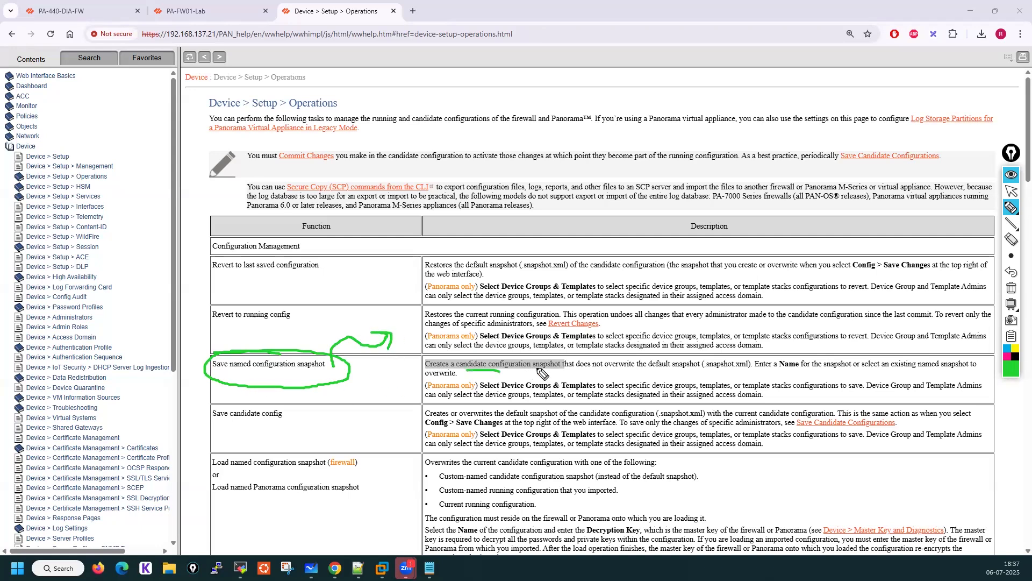
pyautogui.click(1012, 288)
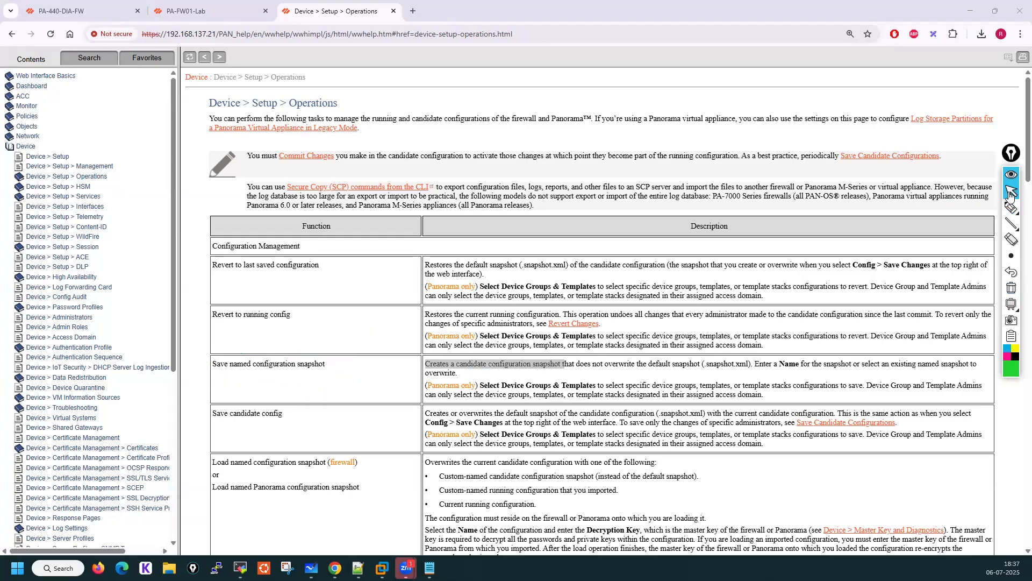
pyautogui.click(107, 6)
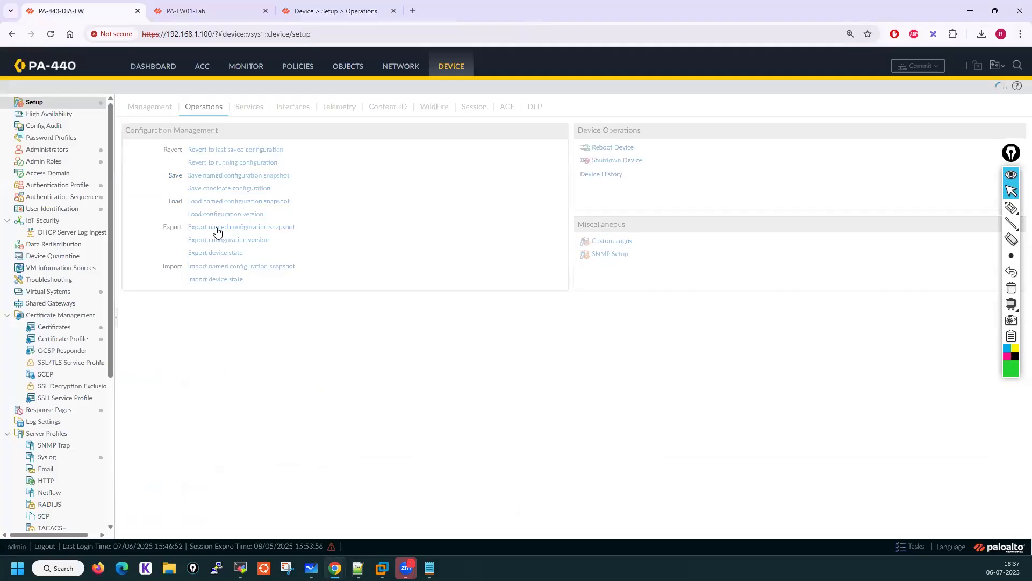
pyautogui.click(234, 228)
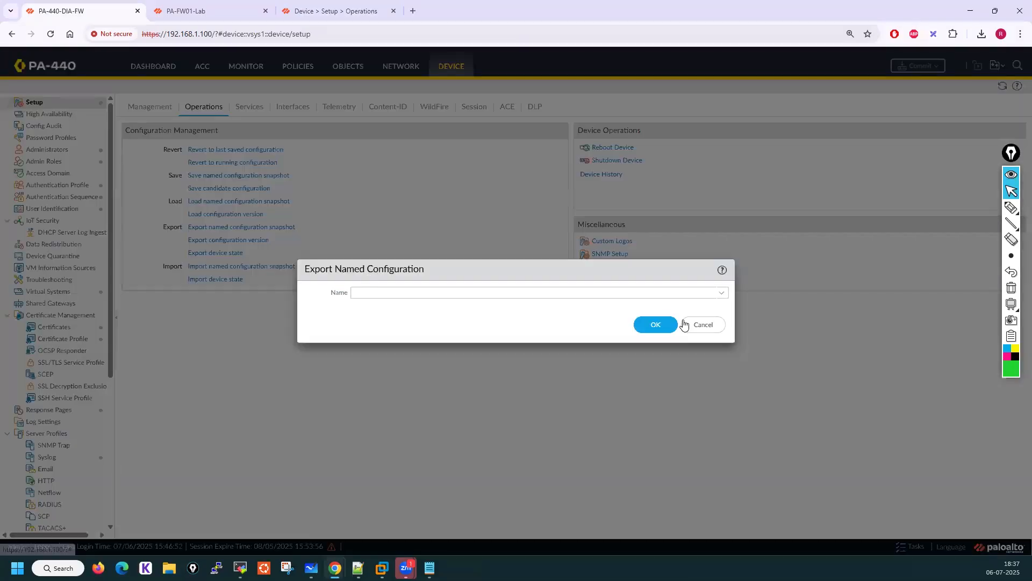
pyautogui.click(722, 295)
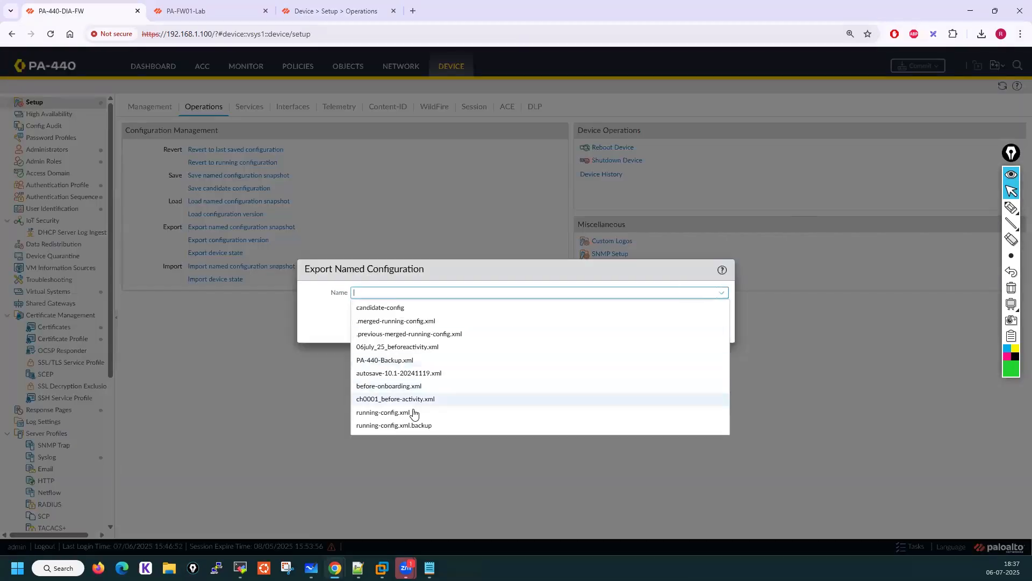
pyautogui.click(376, 412)
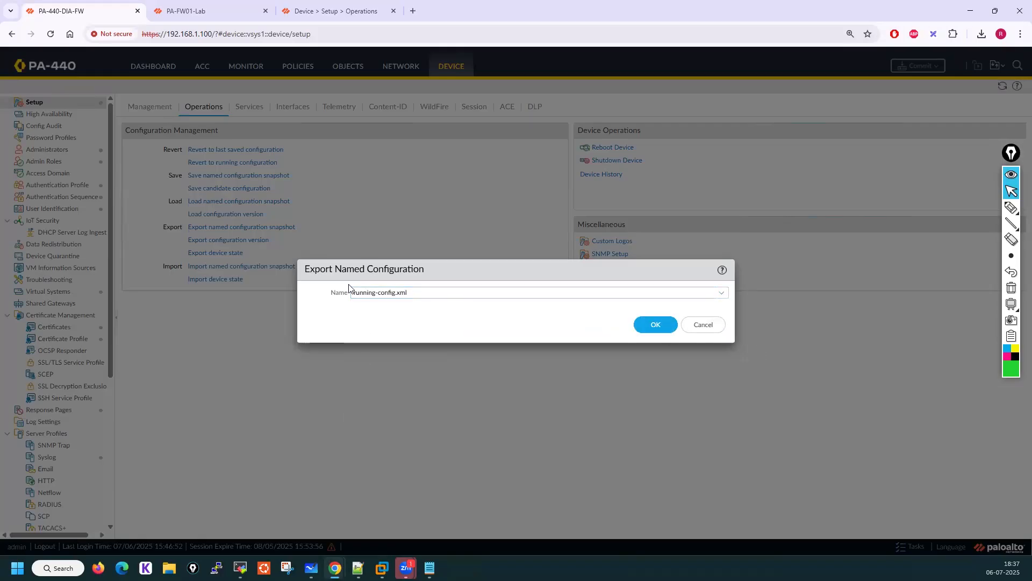
pyautogui.click(704, 326)
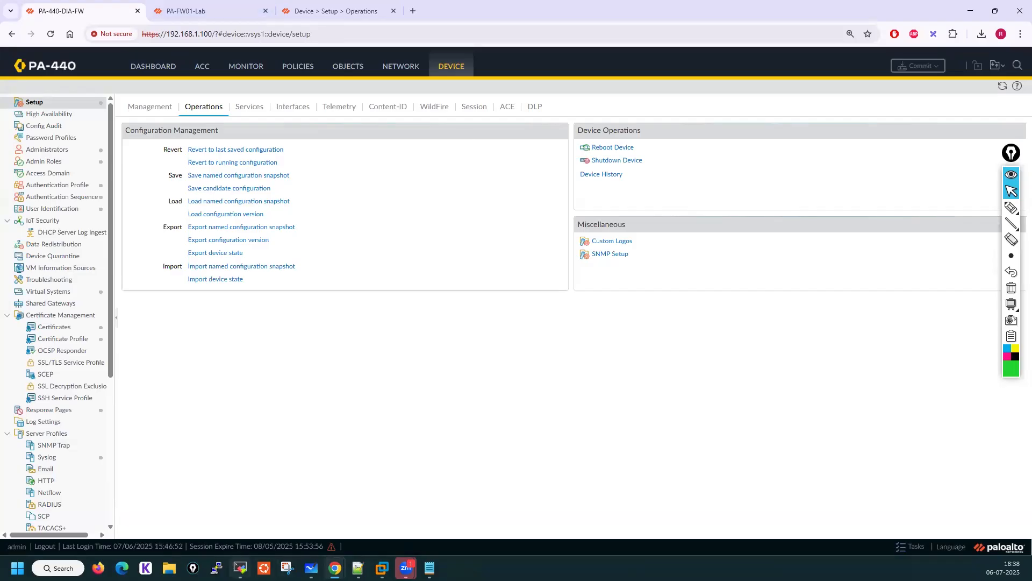
# Compare the help description of Revert to last saved configuration with the lab firewall's save and revert options
pyautogui.moveTo(240, 567)
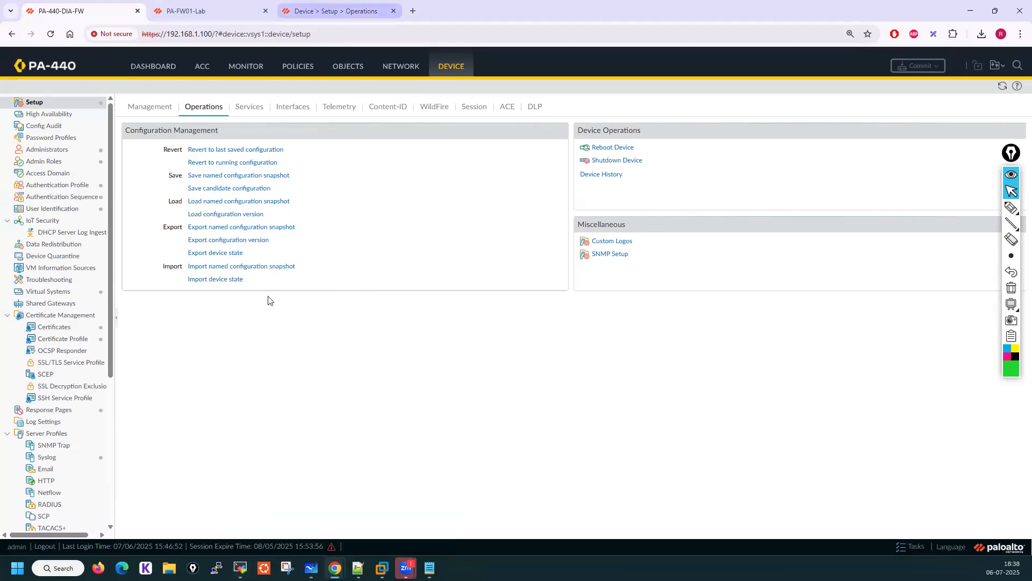
pyautogui.click(336, 11)
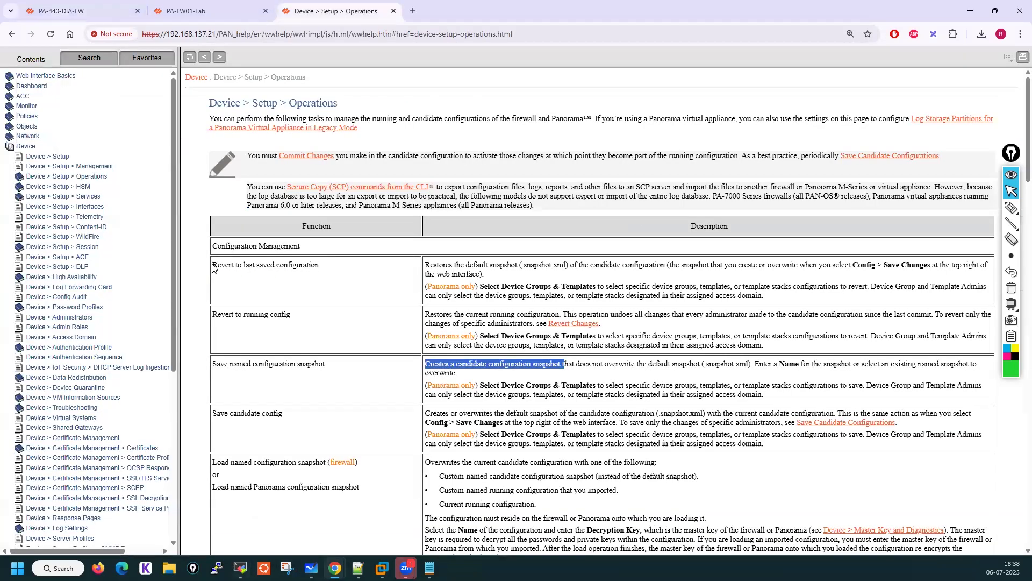
pyautogui.click(205, 11)
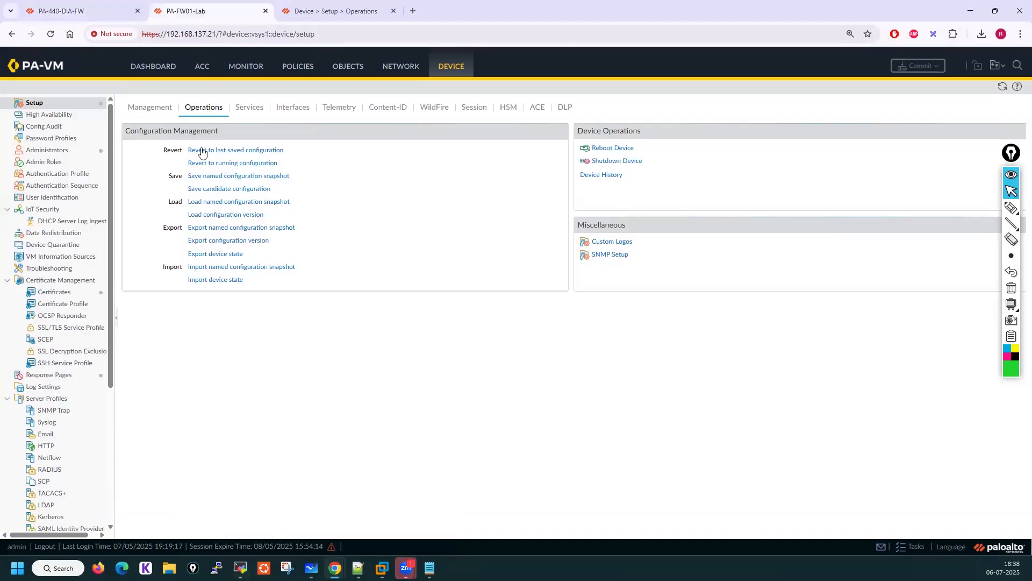
pyautogui.click(1002, 64)
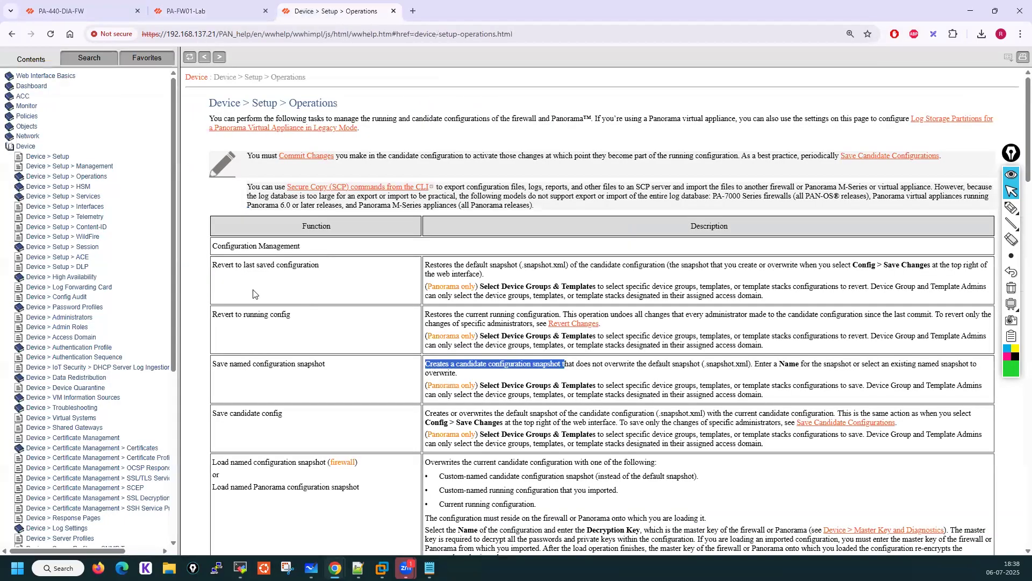
pyautogui.click(308, 9)
pyautogui.click(220, 11)
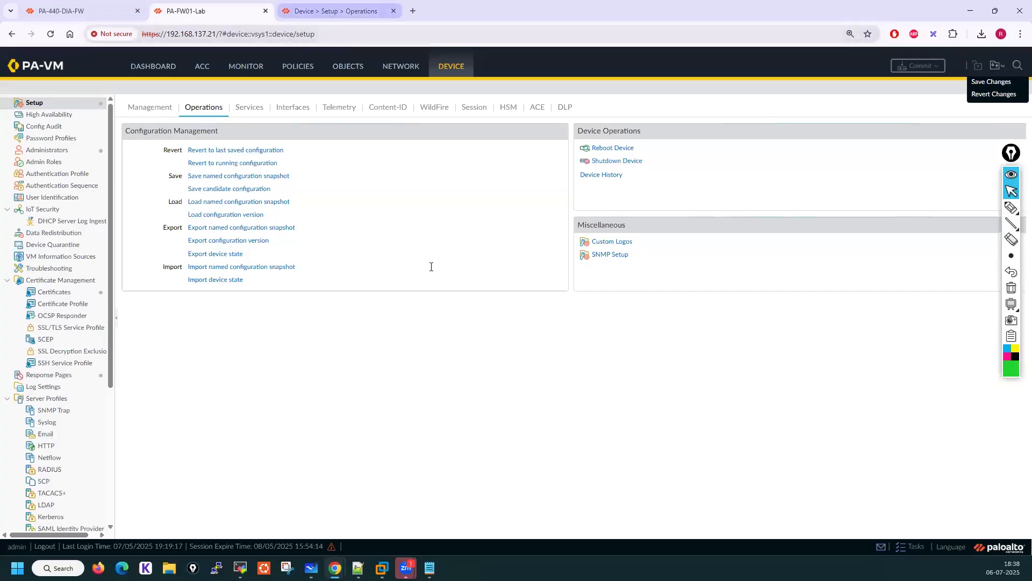
pyautogui.hotkey('ctrl', 'Tab')
pyautogui.moveTo(425, 264); pyautogui.dragTo(984, 275)
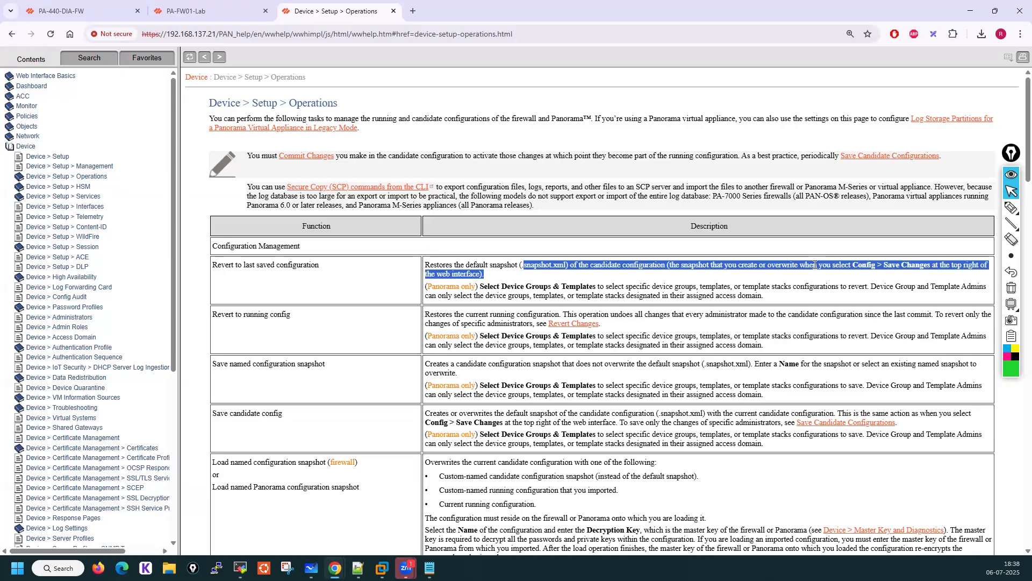
pyautogui.click(195, 10)
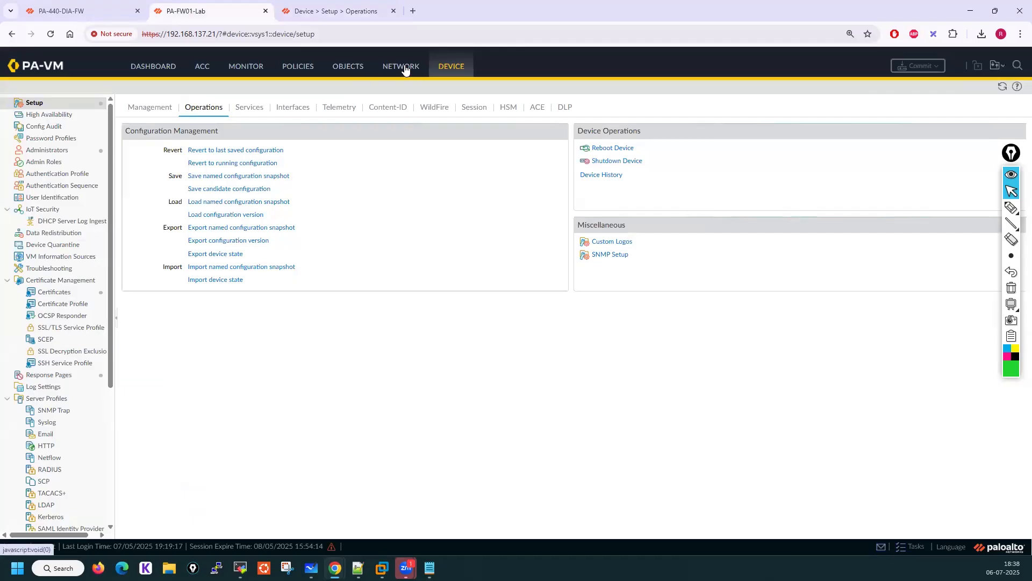
# Delete the Test123 and Test123-1 address objects on the lab firewall
pyautogui.click(354, 66)
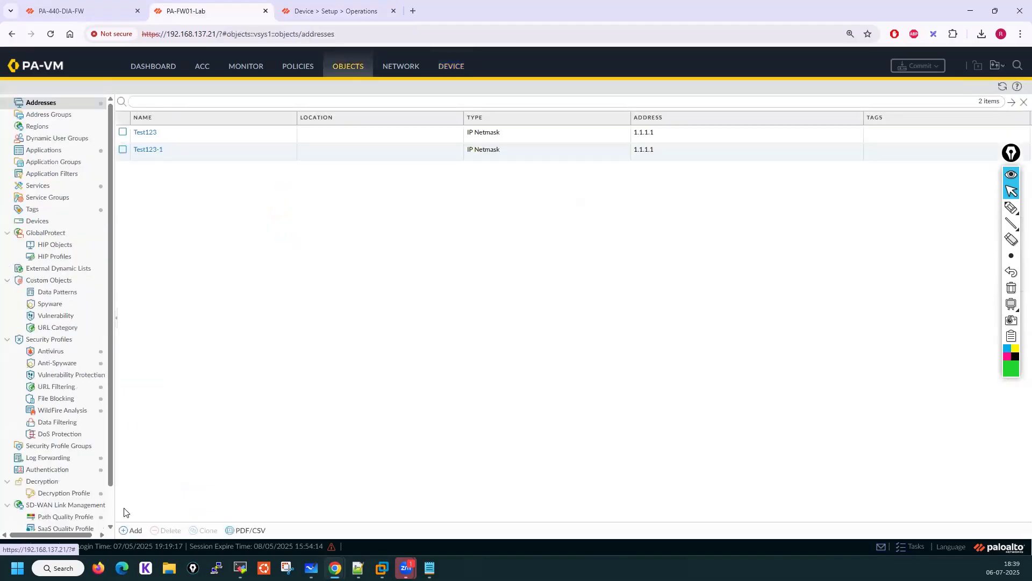
pyautogui.click(122, 132)
pyautogui.click(122, 150)
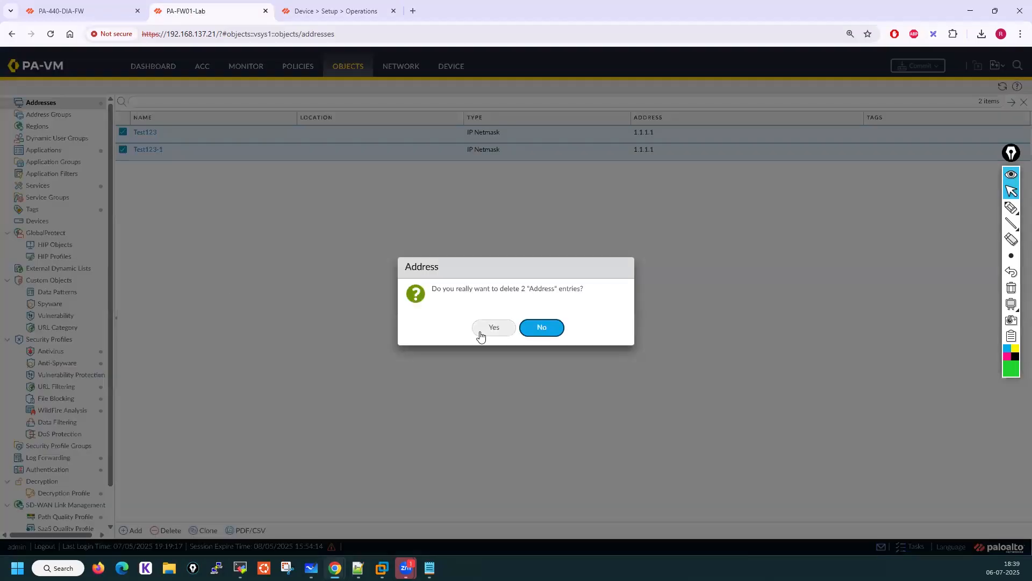
pyautogui.click(481, 332)
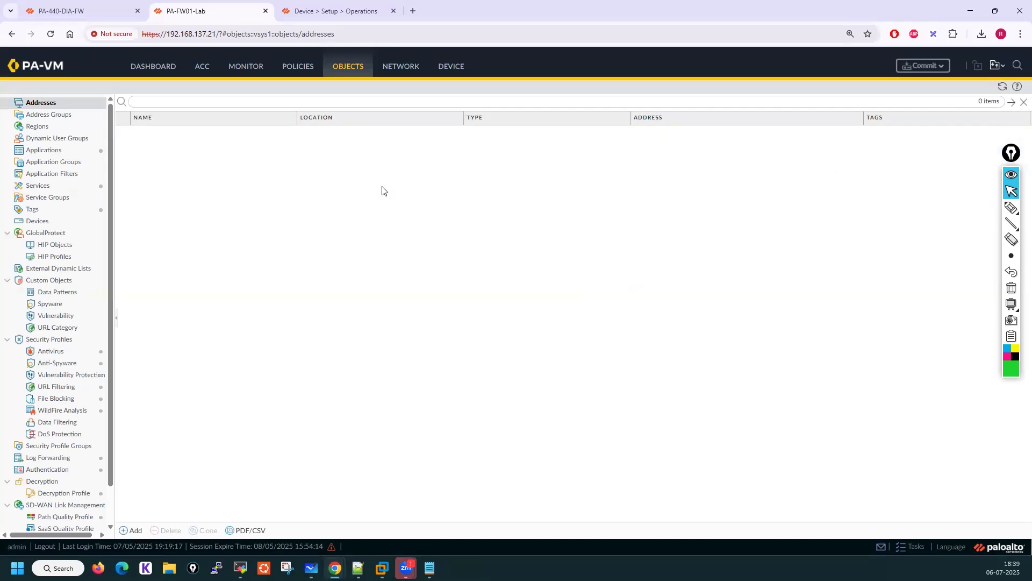
# Add an IP Netmask address object named Lan-Subnet with address 10.1.1.0/24
pyautogui.click(41, 186)
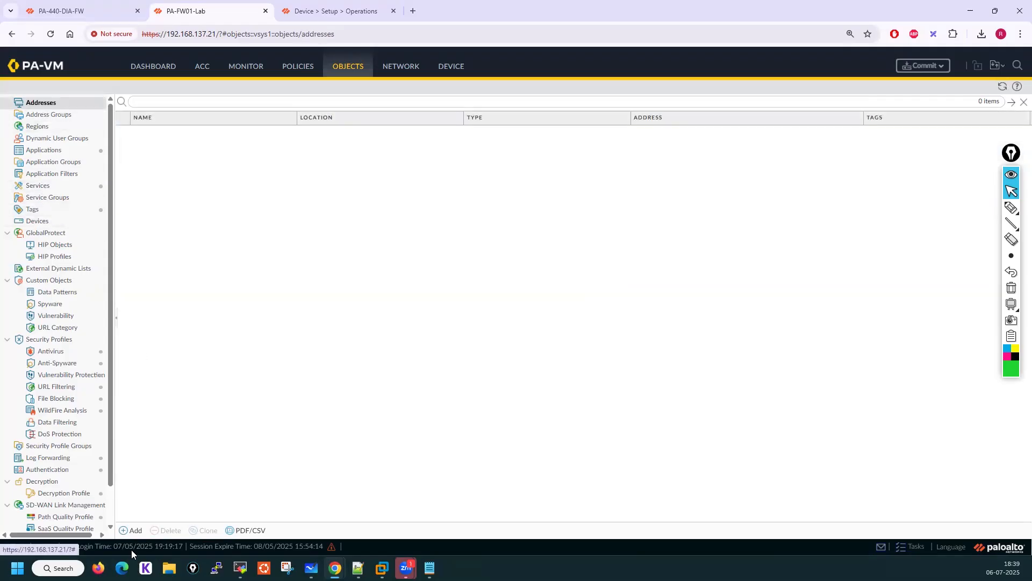
pyautogui.click(132, 531)
pyautogui.click(368, 262)
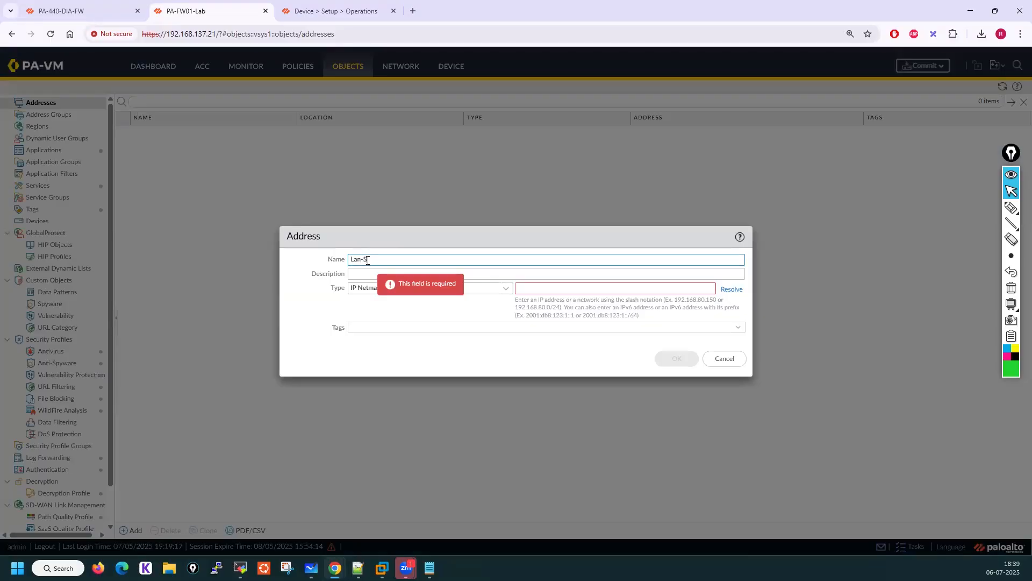
pyautogui.write('Lan-Subnet')
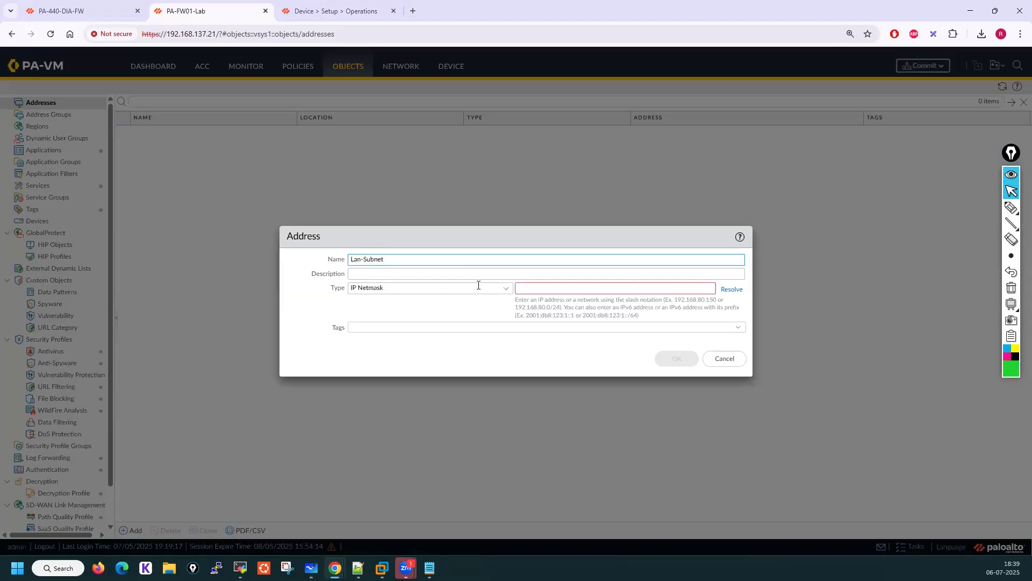
pyautogui.click(535, 291)
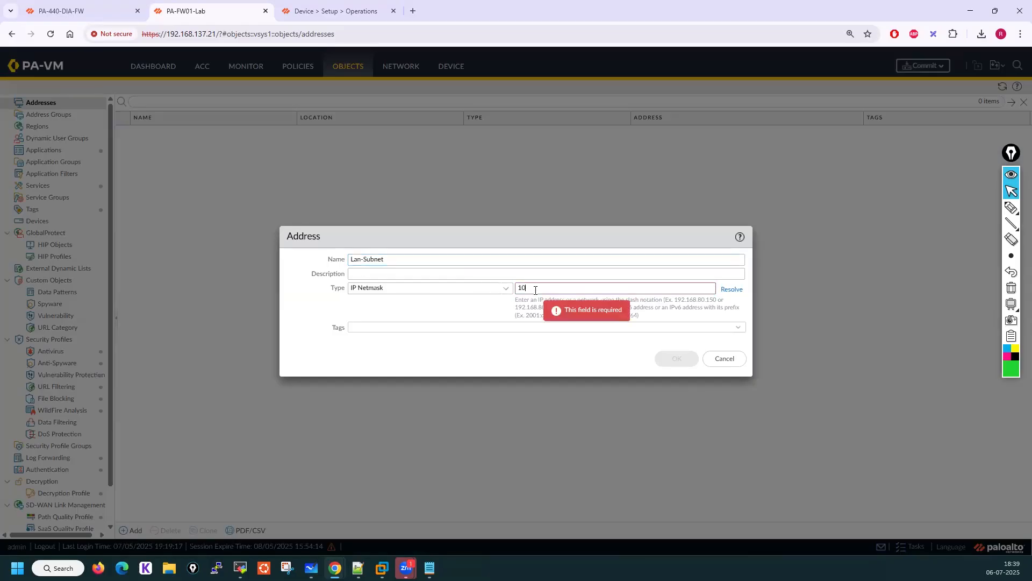
pyautogui.write('10.1.10')
pyautogui.write('/24')
pyautogui.click(676, 359)
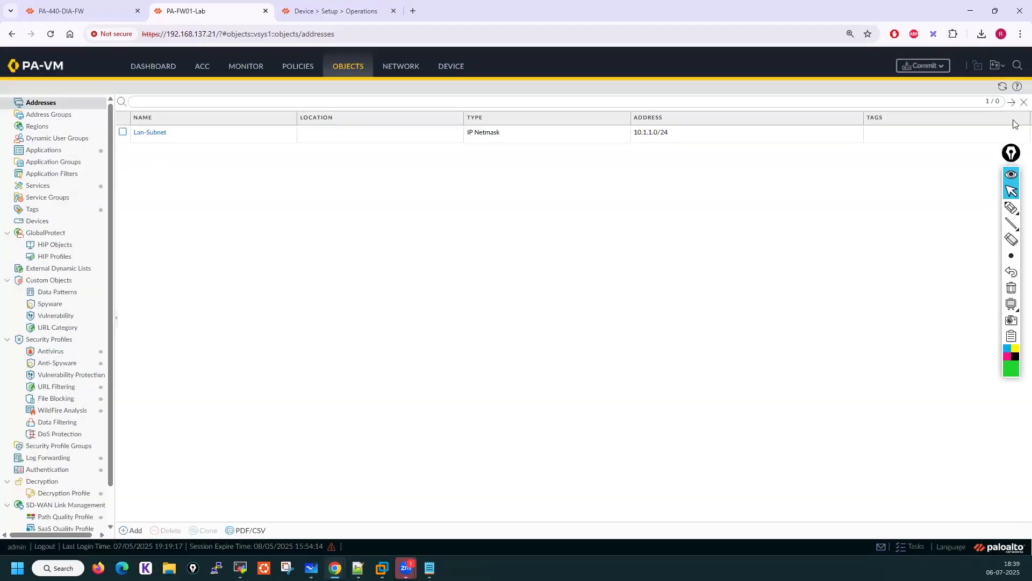
# Save the candidate configuration changes to the default snapshot
pyautogui.click(996, 65)
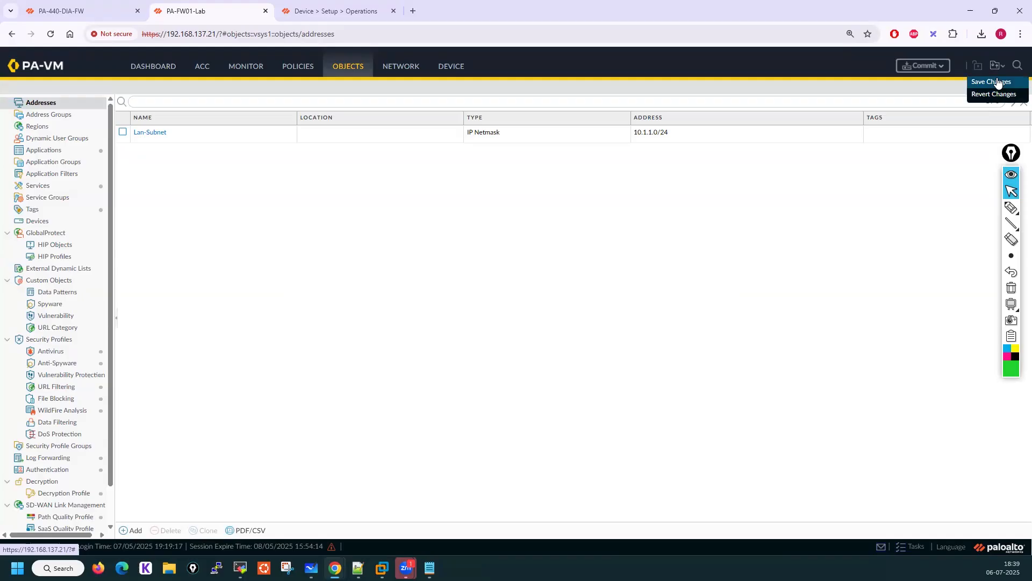
pyautogui.click(997, 81)
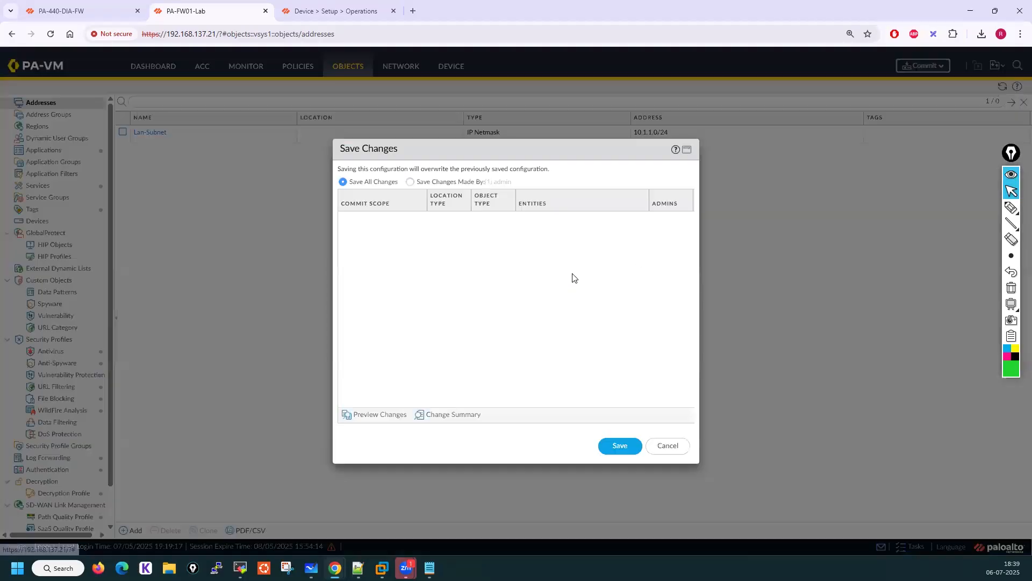
pyautogui.click(620, 446)
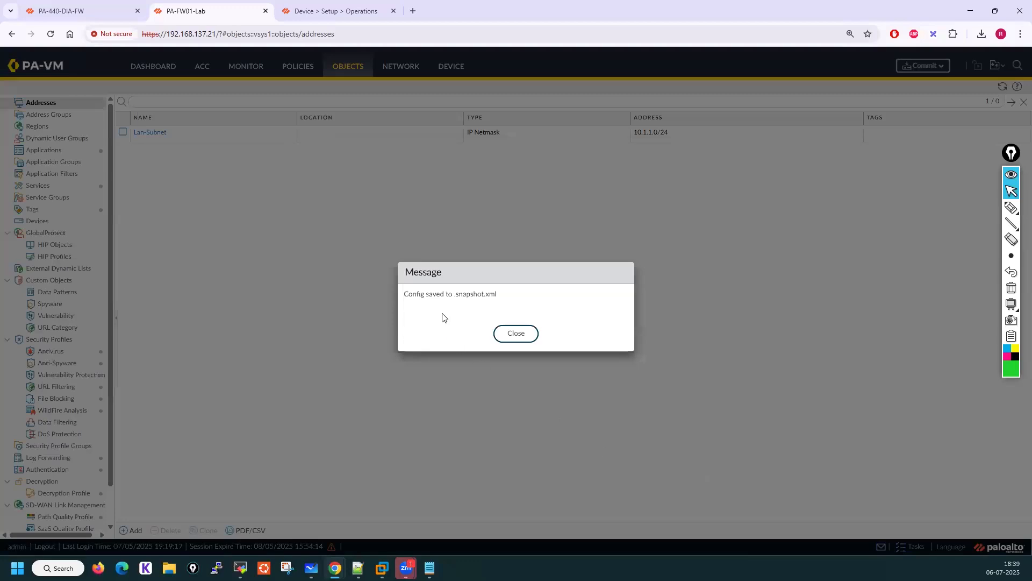
pyautogui.moveTo(459, 294); pyautogui.dragTo(497, 293)
pyautogui.click(513, 335)
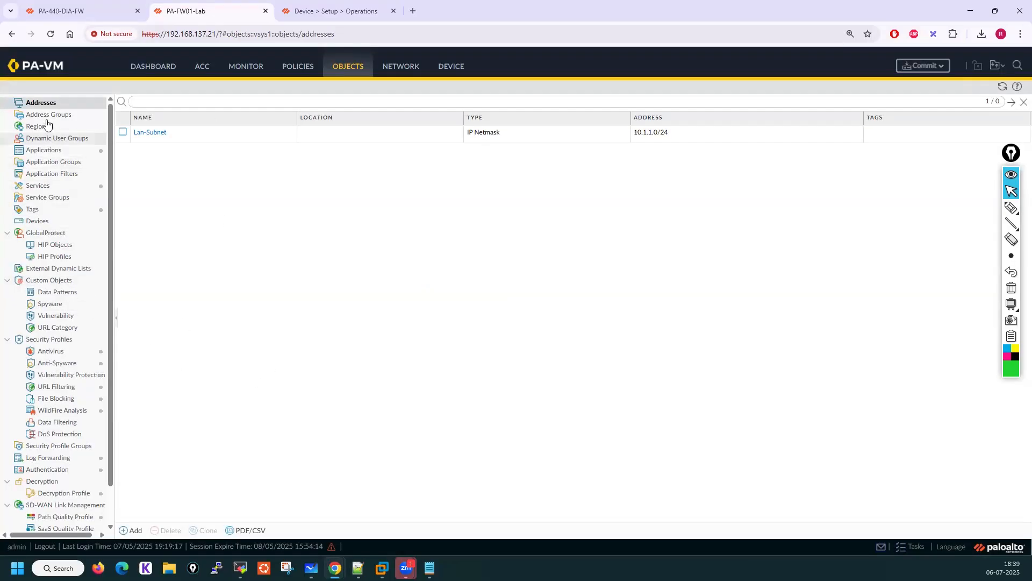
# Create a TCP service object named TCP-80 with destination port 80
pyautogui.click(47, 186)
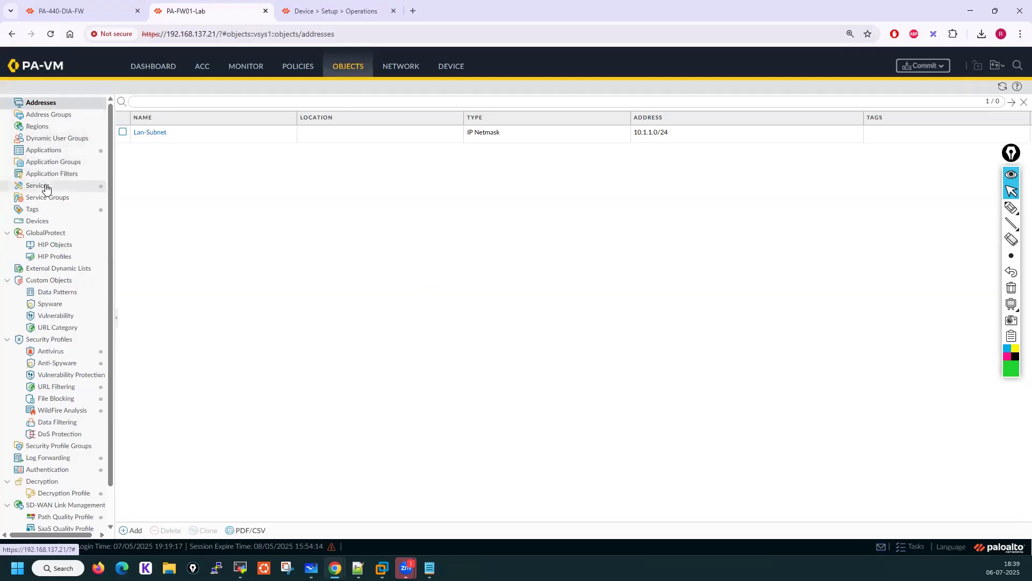
pyautogui.click(132, 530)
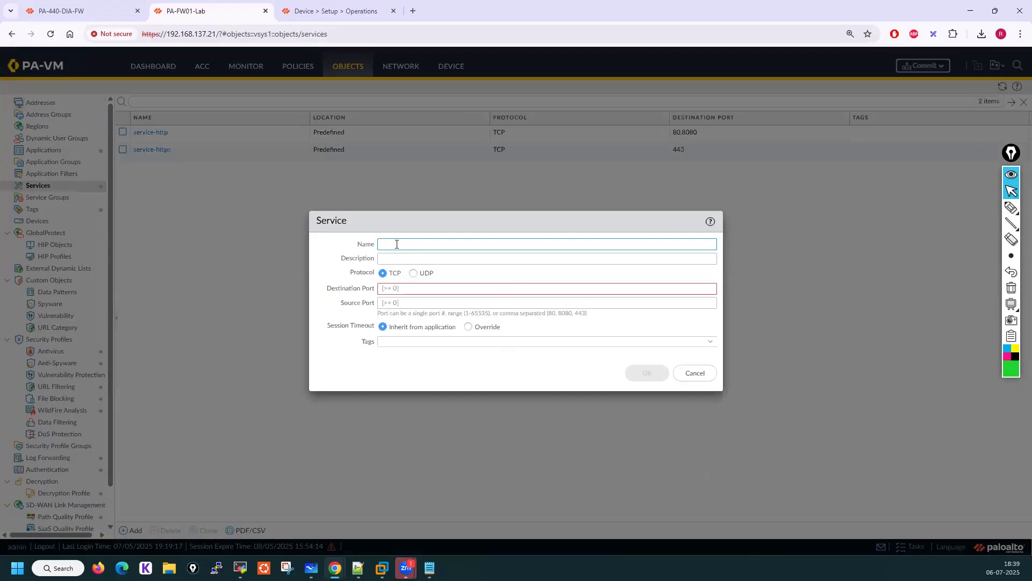
pyautogui.click(403, 290)
pyautogui.write('80')
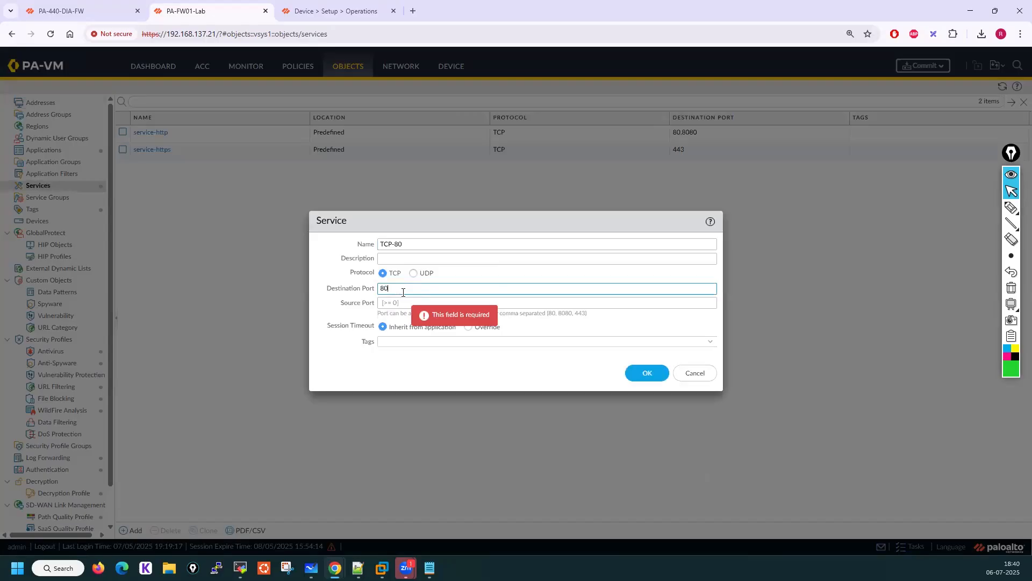
pyautogui.click(647, 373)
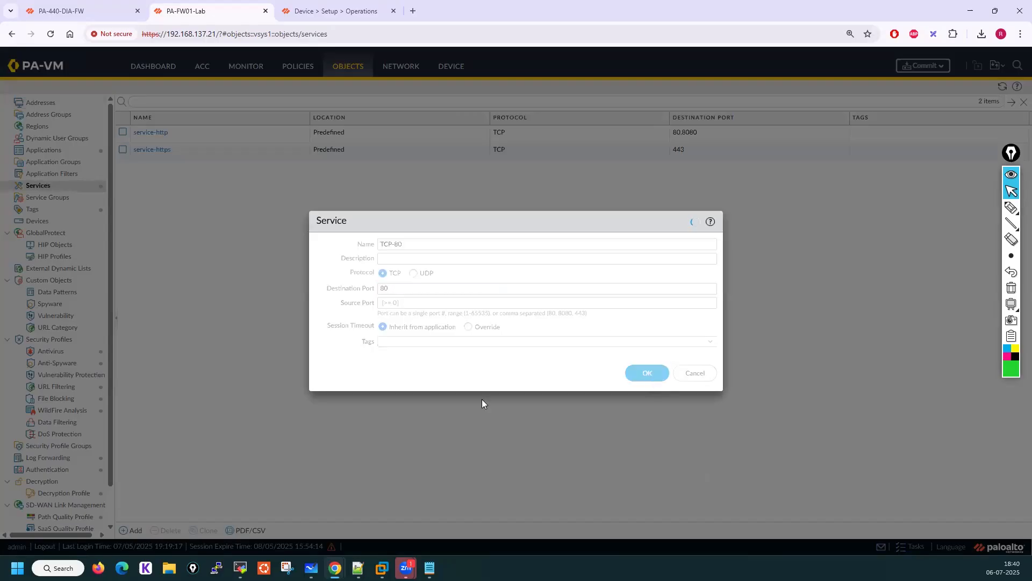
# Create a TCP service object named TCP-389 with destination port 389
pyautogui.click(122, 531)
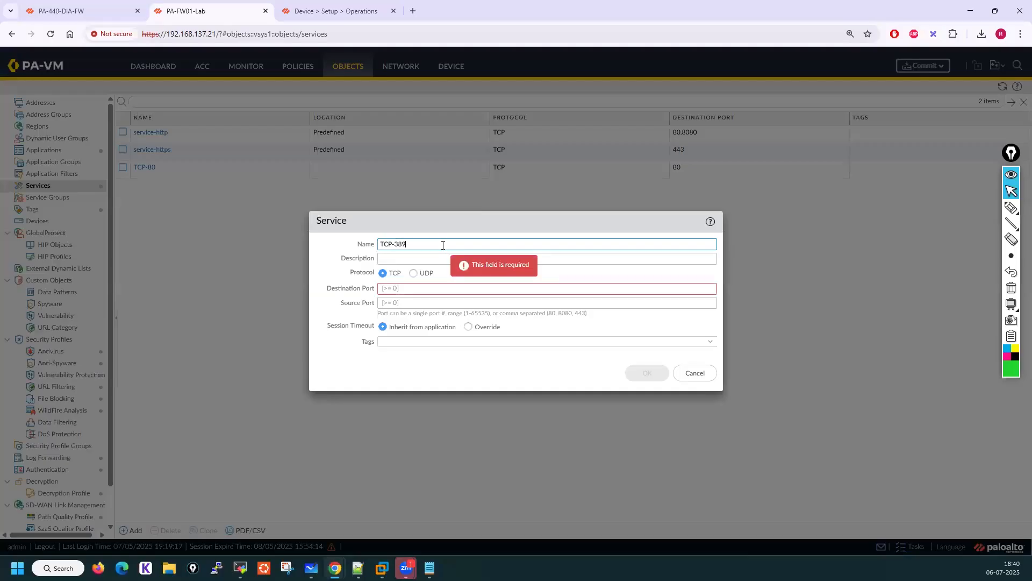
pyautogui.click(403, 288)
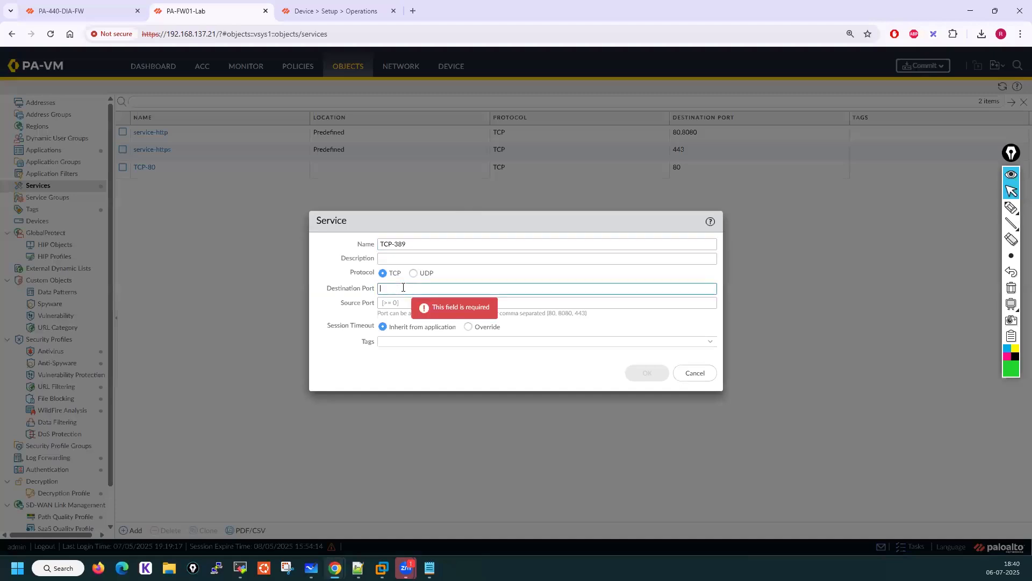
pyautogui.write('389')
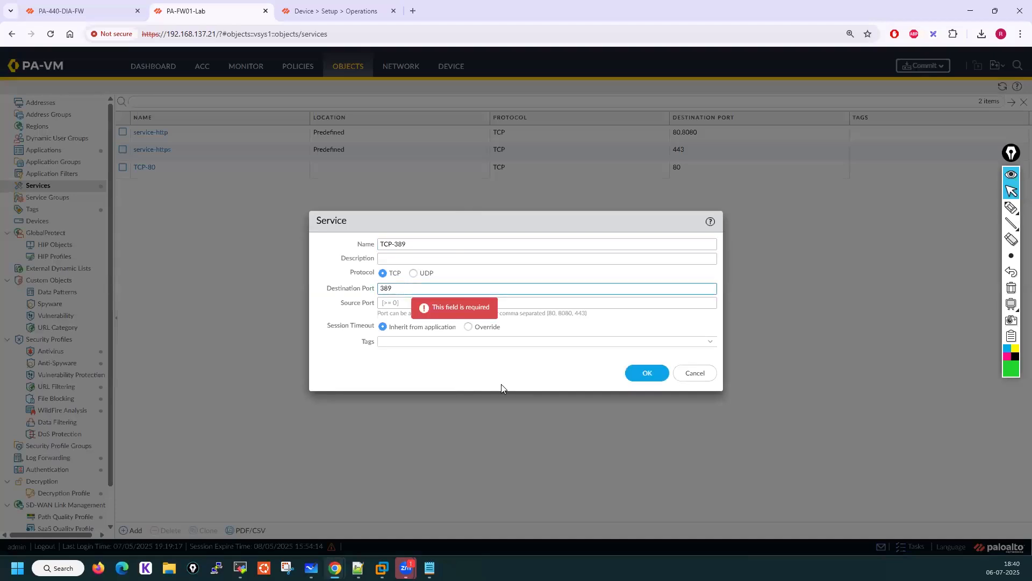
pyautogui.click(652, 375)
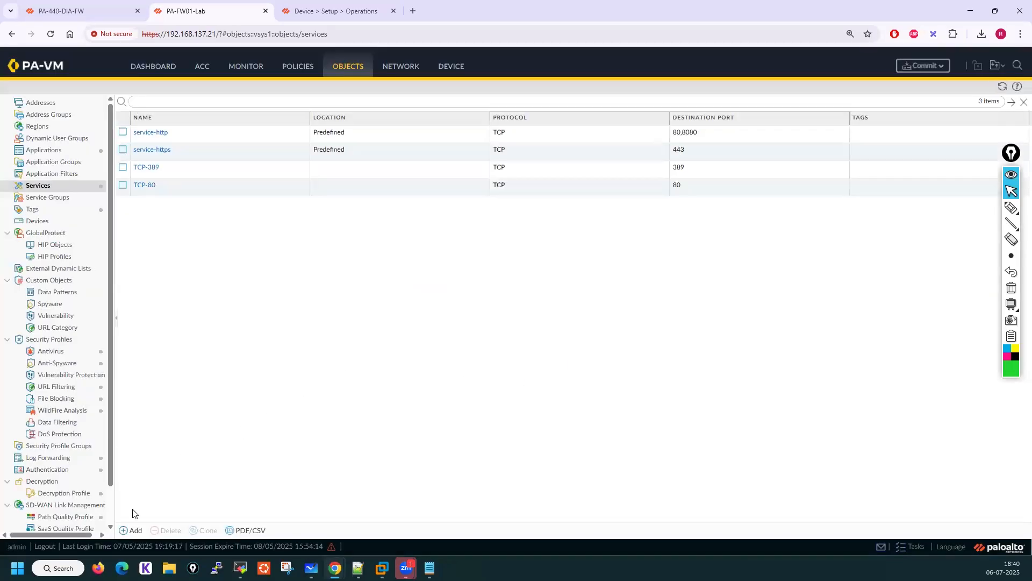
# Create a TCP service object named TCP-22 with destination port 22
pyautogui.click(135, 530)
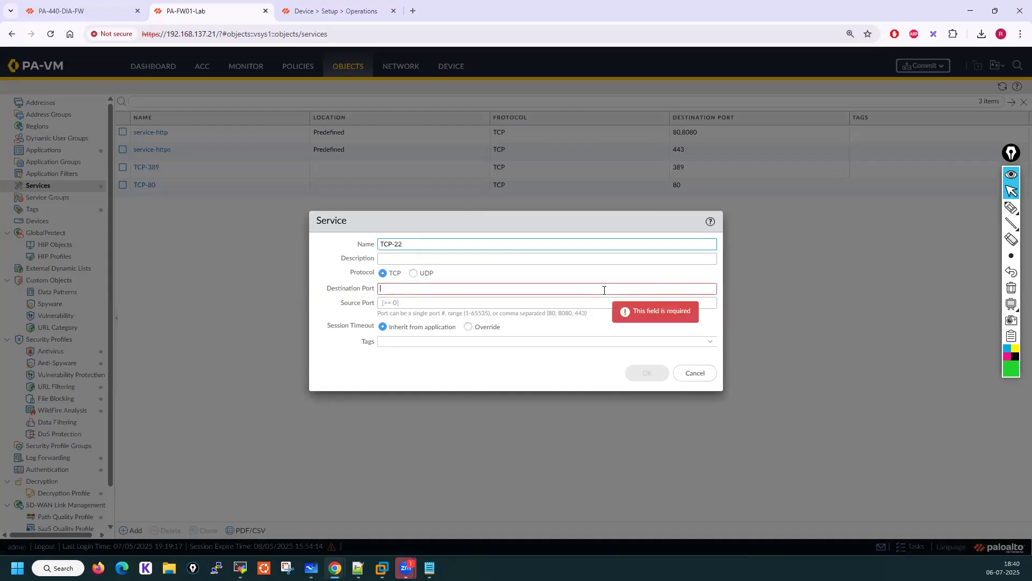
pyautogui.write('22')
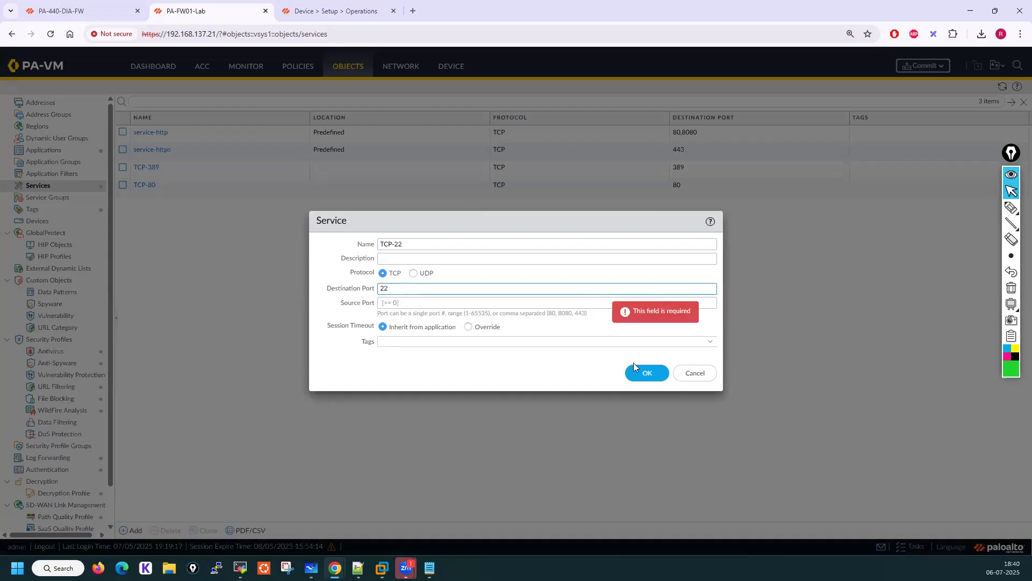
pyautogui.click(647, 374)
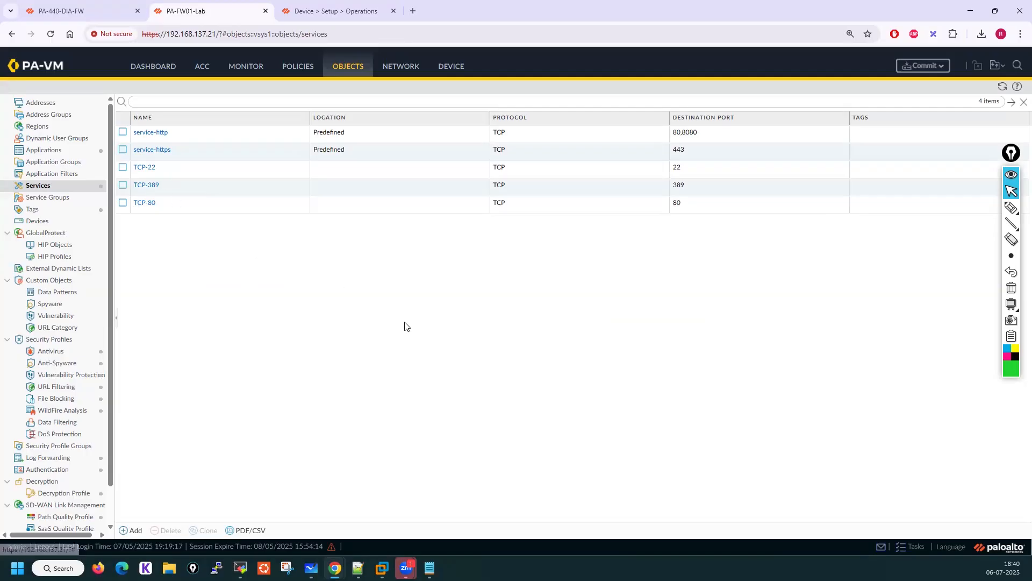
# Revert the firewall to the last saved configuration
pyautogui.click(458, 74)
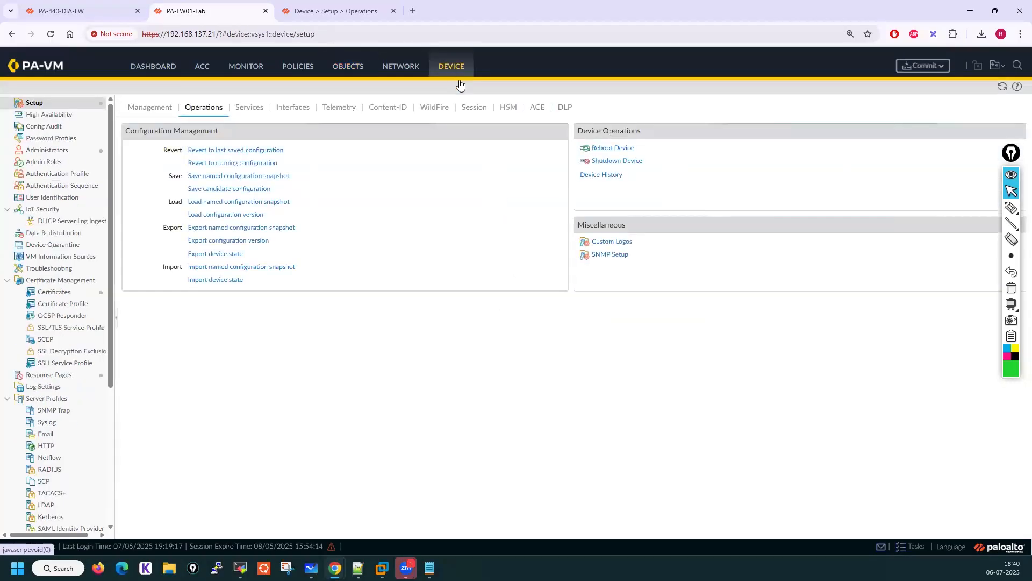
pyautogui.click(237, 150)
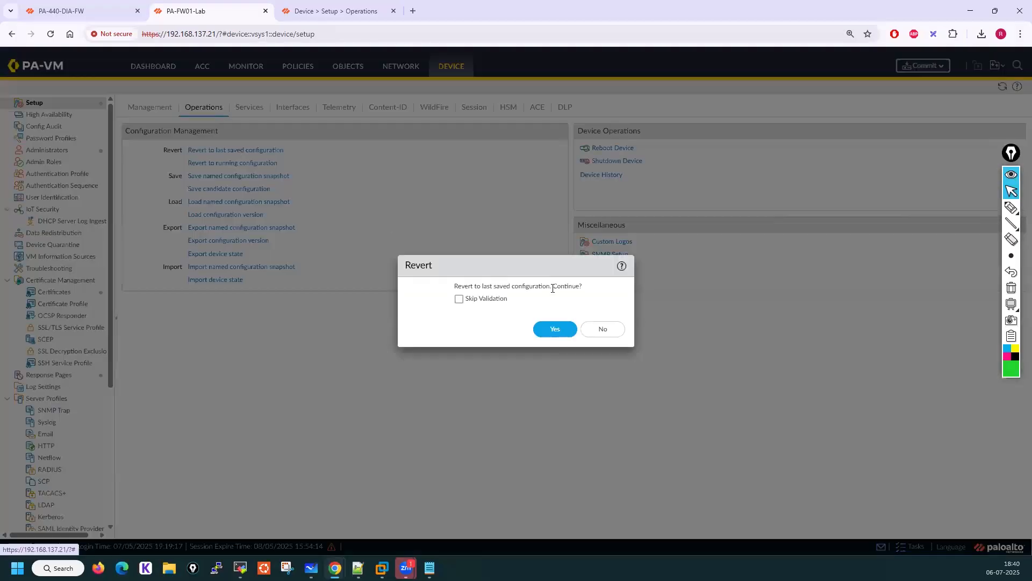
pyautogui.click(554, 328)
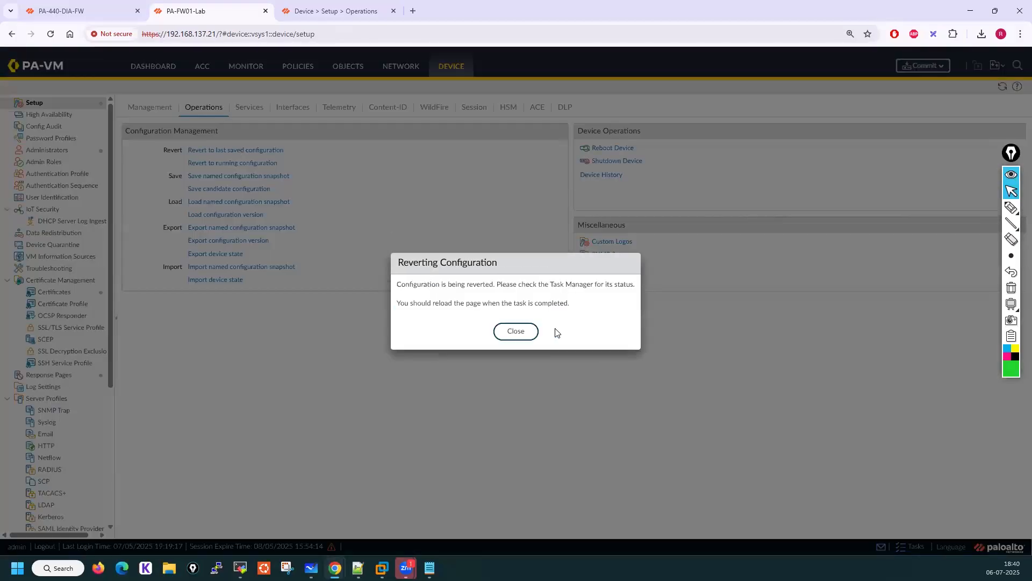
pyautogui.click(515, 332)
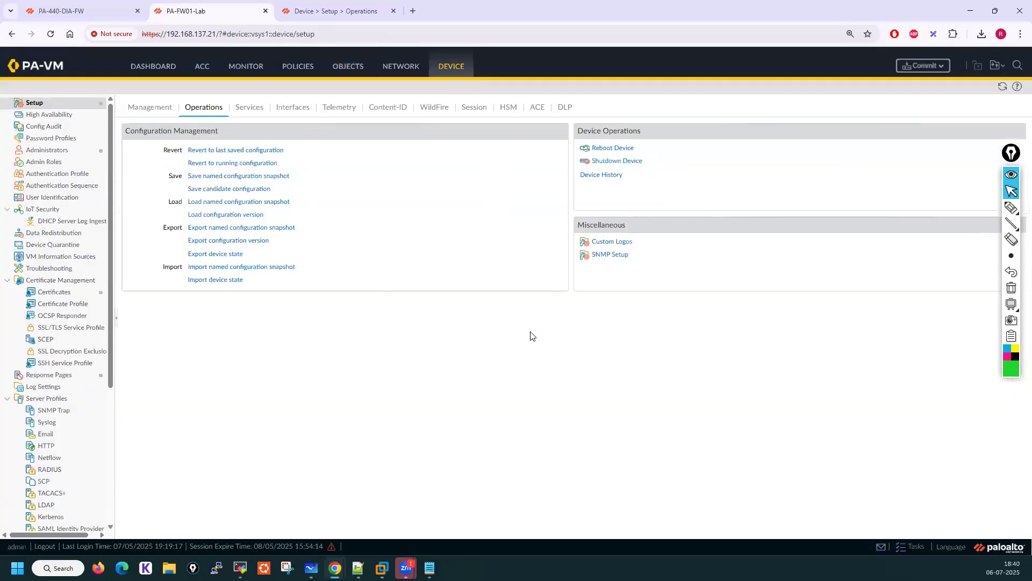
# Check the Services and Addresses object lists after the revert
pyautogui.click(354, 68)
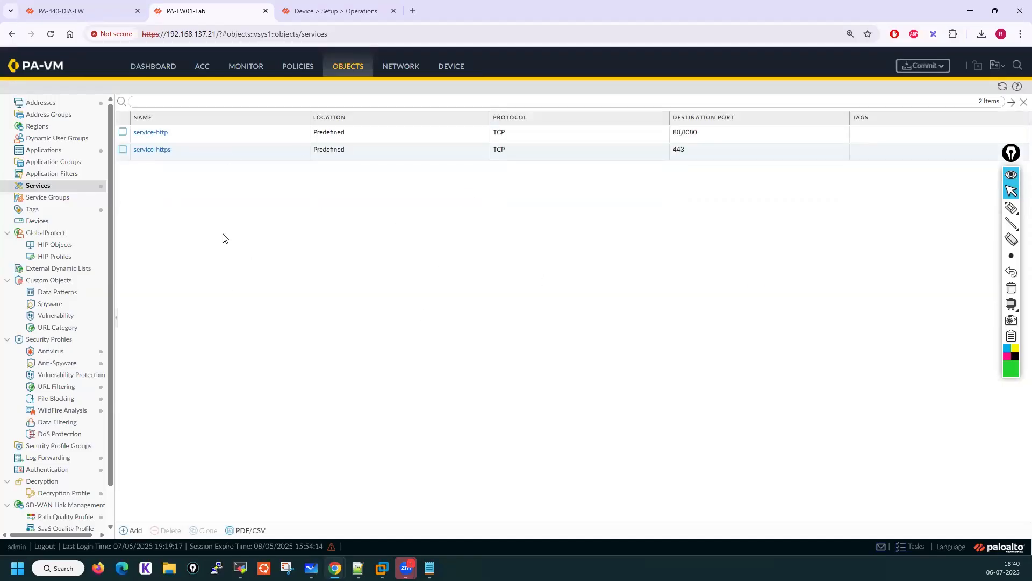
pyautogui.click(50, 105)
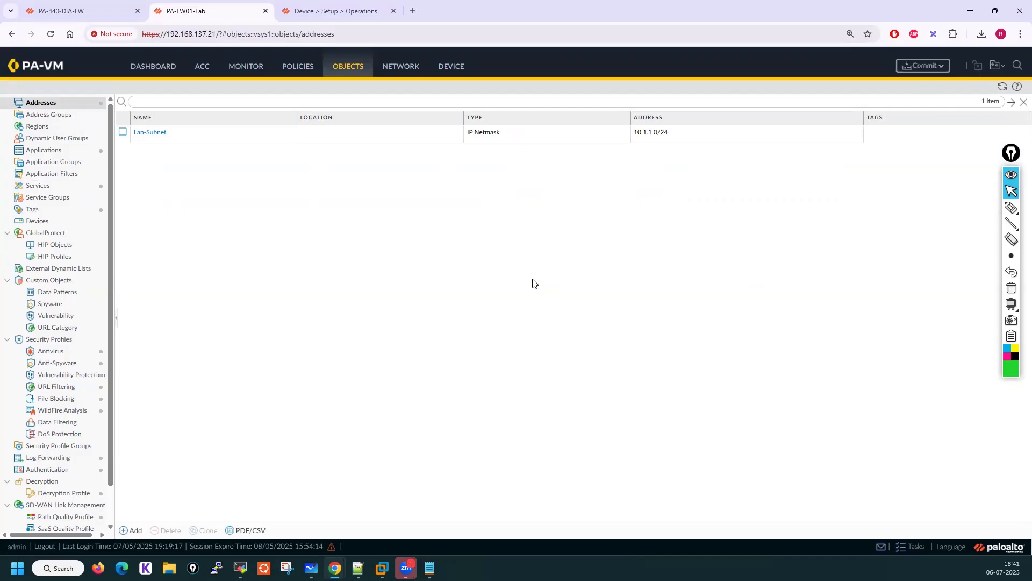
pyautogui.click(1011, 207)
pyautogui.click(965, 212)
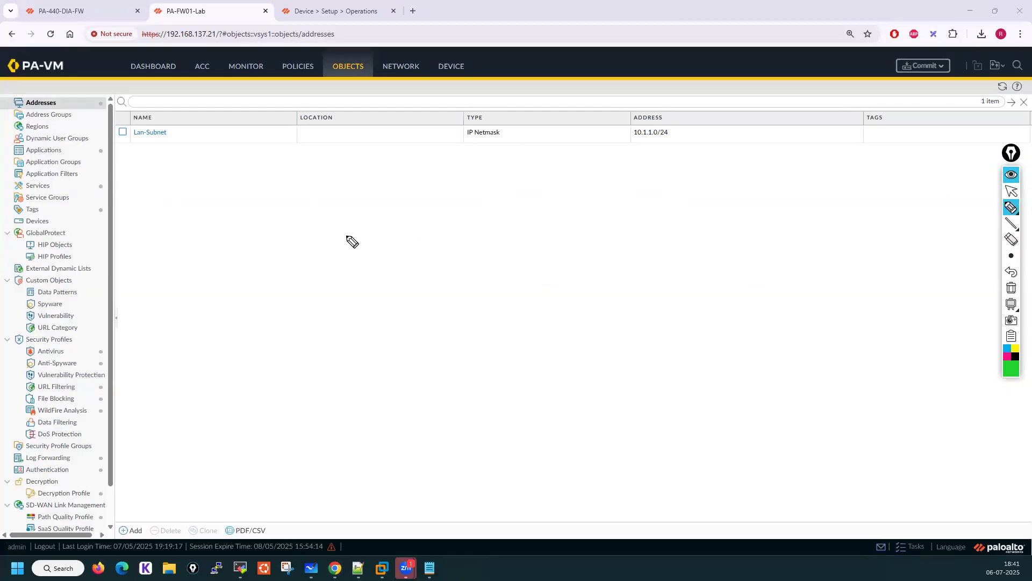
pyautogui.moveTo(411, 218)
pyautogui.mouseDown()
pyautogui.moveTo(412, 245)
pyautogui.moveTo(464, 215)
pyautogui.moveTo(533, 225)
pyautogui.mouseUp()
pyautogui.click(441, 216)
pyautogui.click(442, 231)
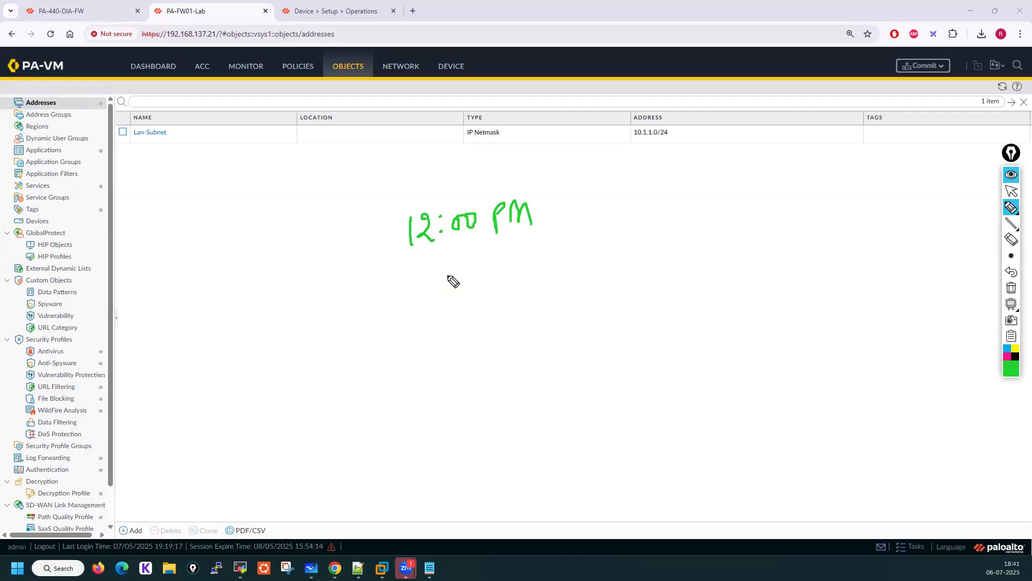
pyautogui.moveTo(453, 268)
pyautogui.mouseDown()
pyautogui.moveTo(442, 284)
pyautogui.moveTo(554, 270)
pyautogui.moveTo(557, 280)
pyautogui.mouseUp()
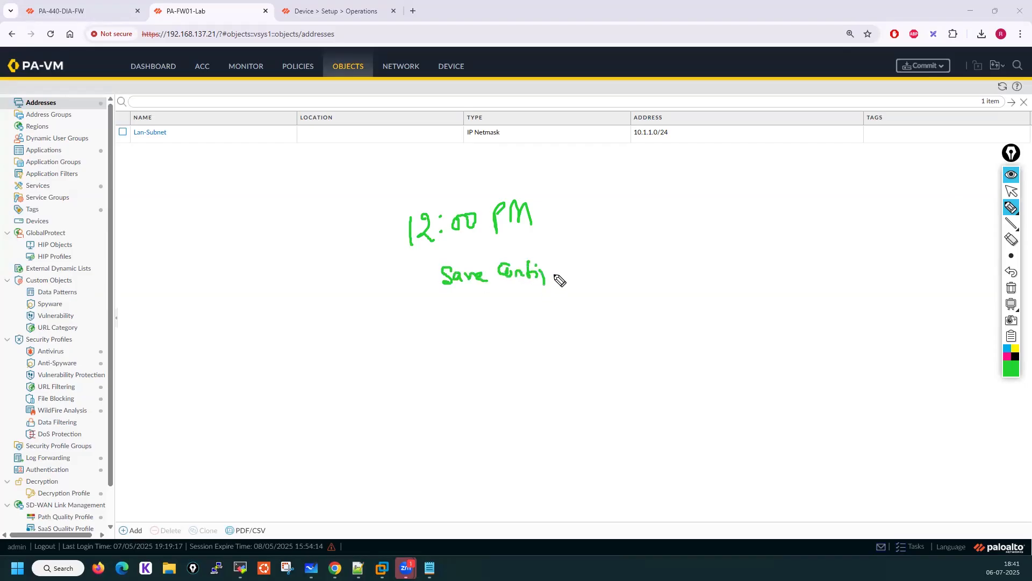
pyautogui.click(1010, 191)
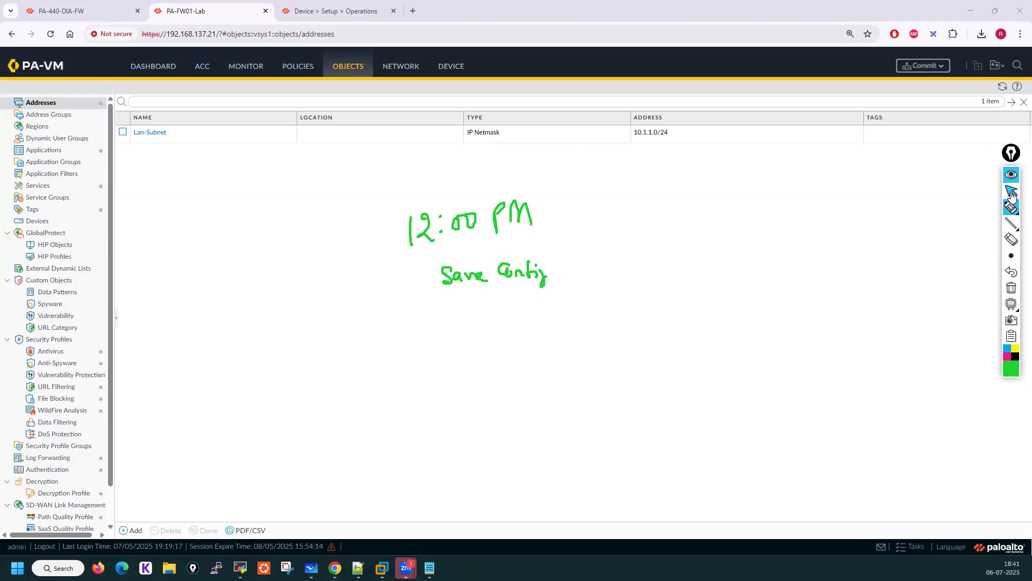
pyautogui.click(996, 65)
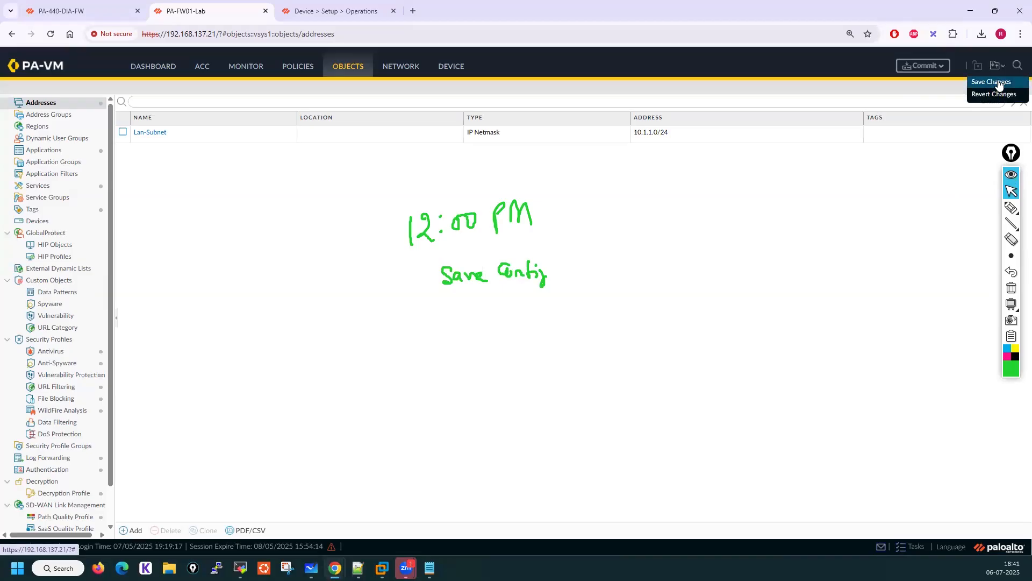
pyautogui.click(1011, 208)
pyautogui.click(961, 208)
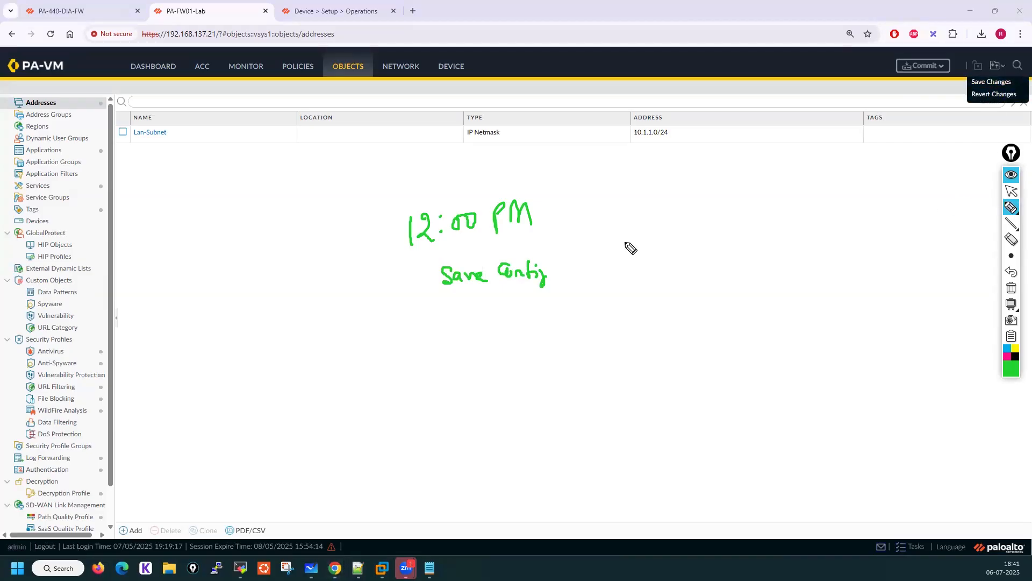
pyautogui.moveTo(521, 248)
pyautogui.mouseDown()
pyautogui.moveTo(542, 312)
pyautogui.moveTo(492, 249)
pyautogui.mouseUp()
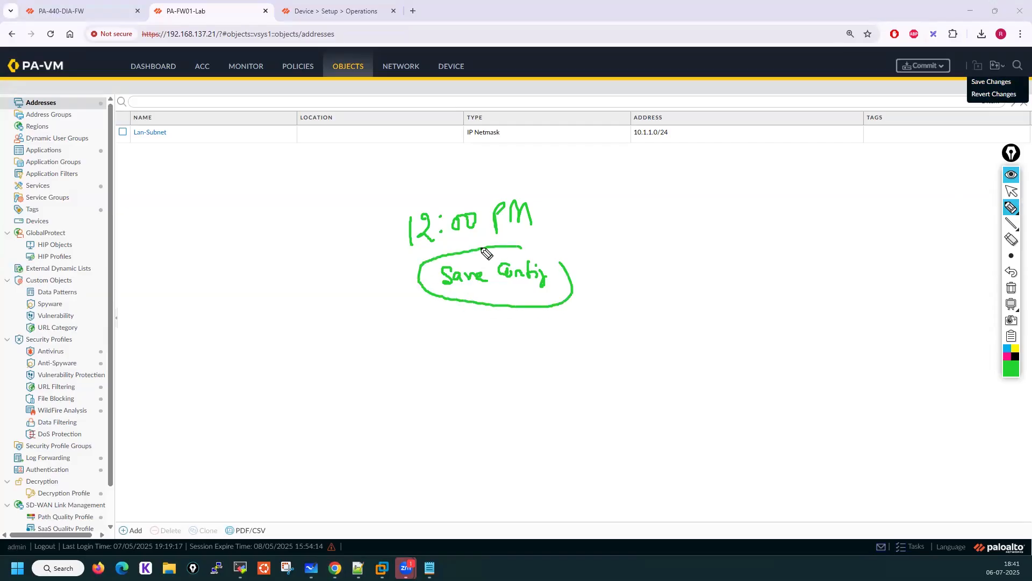
pyautogui.click(632, 270)
pyautogui.moveTo(639, 263)
pyautogui.mouseDown()
pyautogui.moveTo(738, 264)
pyautogui.moveTo(762, 275)
pyautogui.mouseUp()
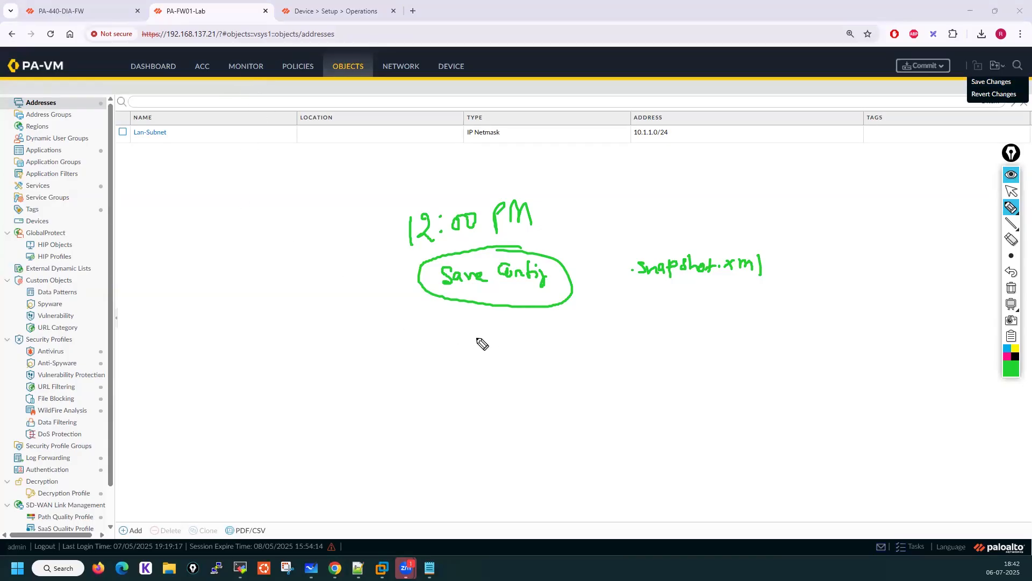
pyautogui.moveTo(409, 409)
pyautogui.mouseDown()
pyautogui.moveTo(419, 377)
pyautogui.moveTo(474, 360)
pyautogui.moveTo(476, 373)
pyautogui.mouseUp()
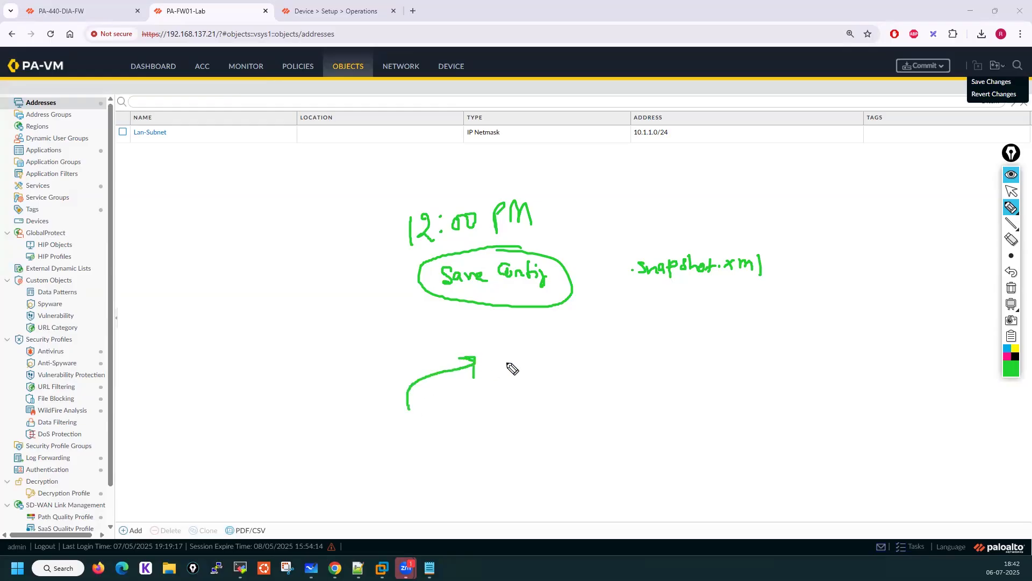
pyautogui.moveTo(507, 349)
pyautogui.mouseDown()
pyautogui.moveTo(508, 367)
pyautogui.moveTo(516, 352)
pyautogui.moveTo(571, 365)
pyautogui.moveTo(598, 350)
pyautogui.moveTo(602, 360)
pyautogui.moveTo(687, 357)
pyautogui.moveTo(663, 383)
pyautogui.mouseUp()
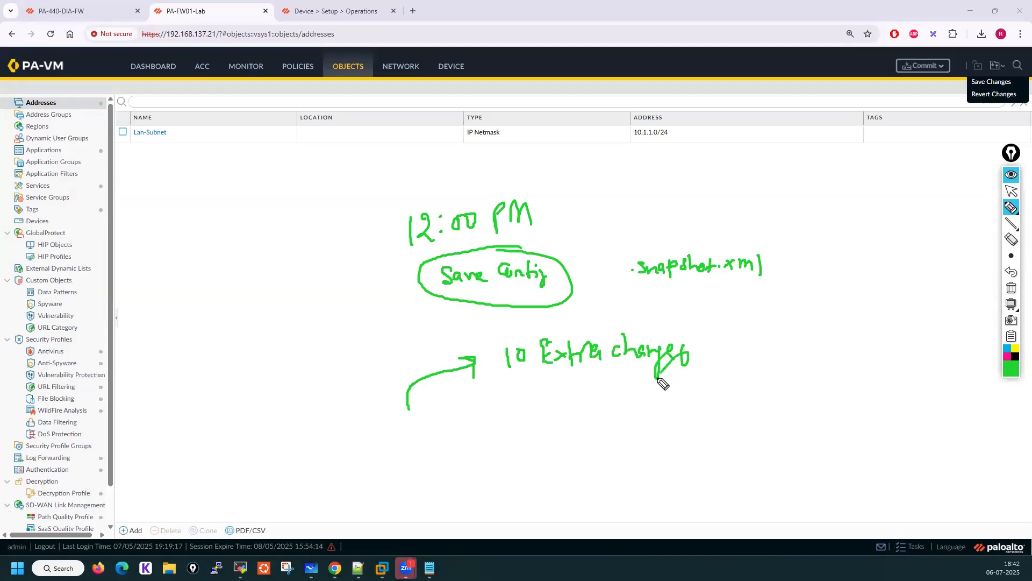
pyautogui.click(501, 374)
pyautogui.moveTo(501, 374); pyautogui.dragTo(586, 372)
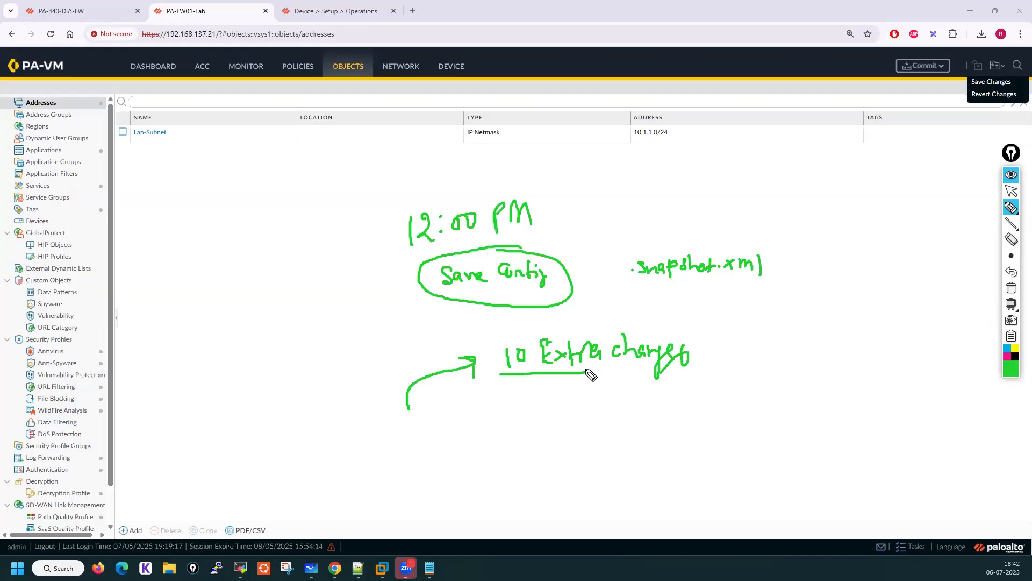
pyautogui.moveTo(495, 337); pyautogui.dragTo(496, 376)
pyautogui.moveTo(496, 336)
pyautogui.mouseDown()
pyautogui.moveTo(663, 340)
pyautogui.moveTo(704, 379)
pyautogui.moveTo(584, 372)
pyautogui.mouseUp()
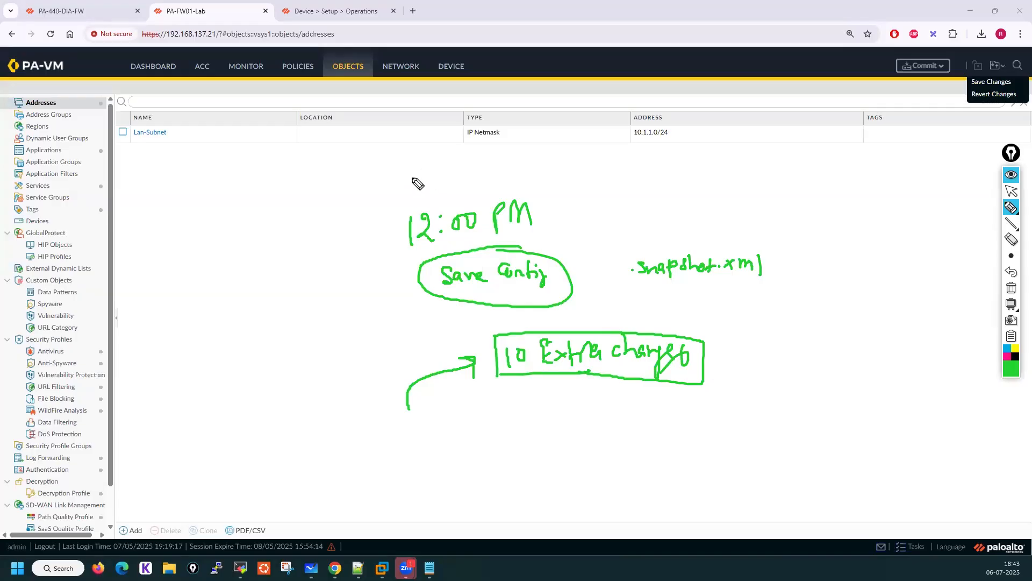
pyautogui.moveTo(407, 177)
pyautogui.mouseDown()
pyautogui.moveTo(409, 196)
pyautogui.moveTo(414, 173)
pyautogui.moveTo(425, 194)
pyautogui.moveTo(433, 181)
pyautogui.moveTo(443, 189)
pyautogui.mouseUp()
pyautogui.click(434, 188)
pyautogui.moveTo(793, 156)
pyautogui.mouseDown()
pyautogui.moveTo(795, 173)
pyautogui.moveTo(801, 154)
pyautogui.moveTo(808, 178)
pyautogui.moveTo(809, 167)
pyautogui.moveTo(823, 171)
pyautogui.mouseUp()
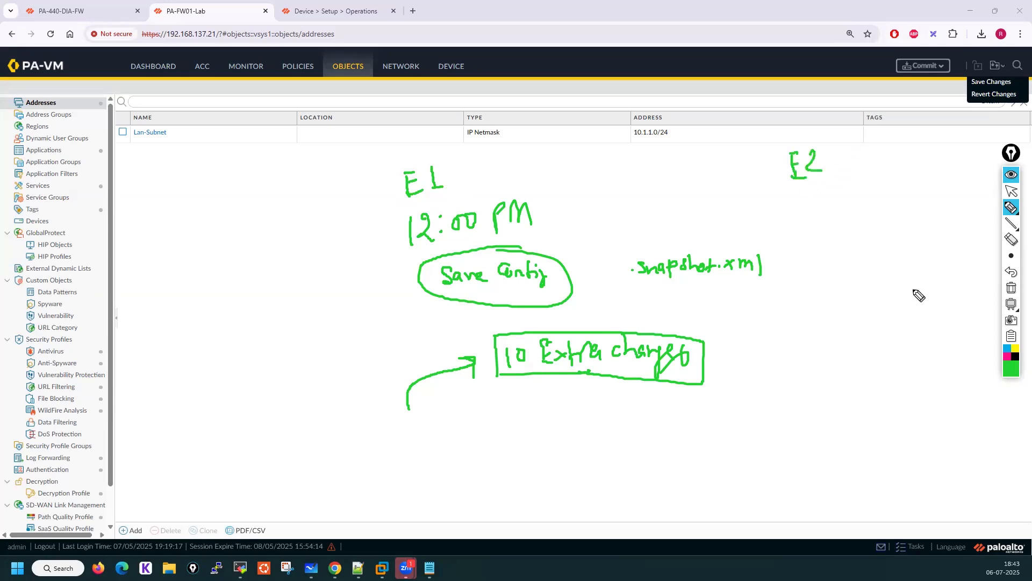
pyautogui.click(1015, 357)
pyautogui.moveTo(775, 216); pyautogui.dragTo(915, 210)
pyautogui.moveTo(906, 204); pyautogui.dragTo(912, 217)
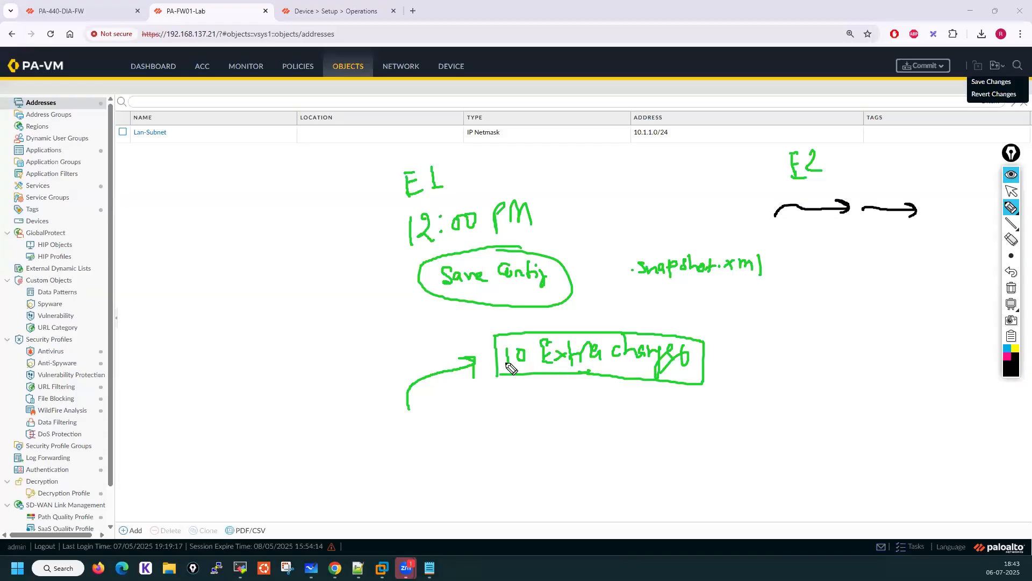
pyautogui.moveTo(561, 398)
pyautogui.mouseDown()
pyautogui.moveTo(560, 372)
pyautogui.moveTo(582, 382)
pyautogui.mouseUp()
pyautogui.click(1012, 192)
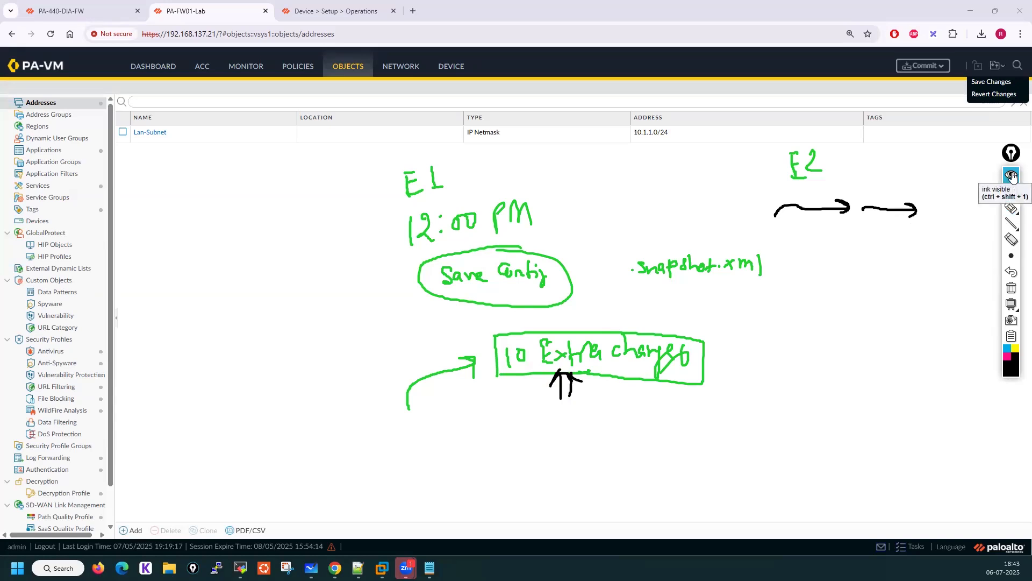
pyautogui.click(1011, 176)
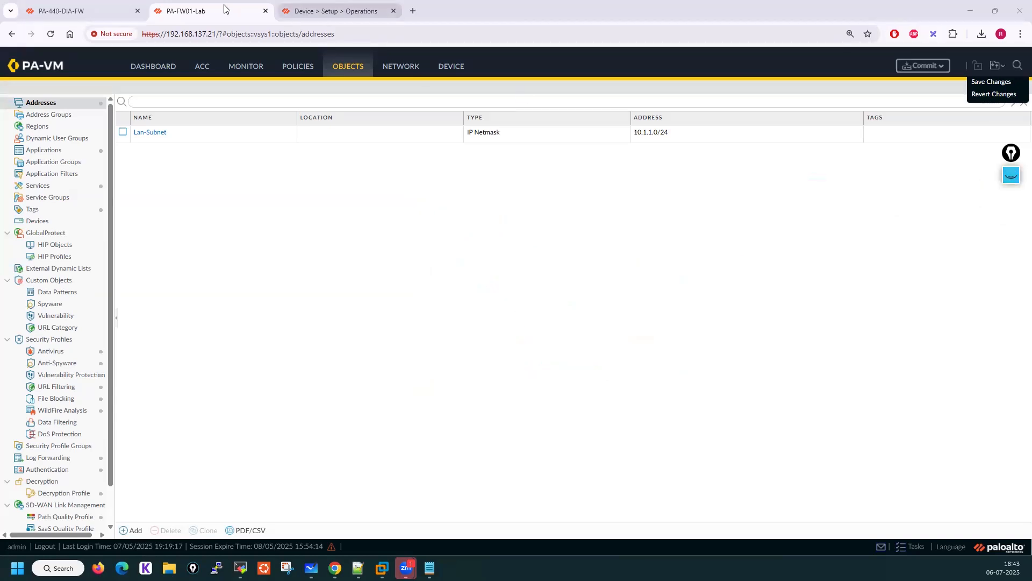
# Read the help page's description of Revert to last saved configuration on the Device Setup Operations page
pyautogui.click(446, 68)
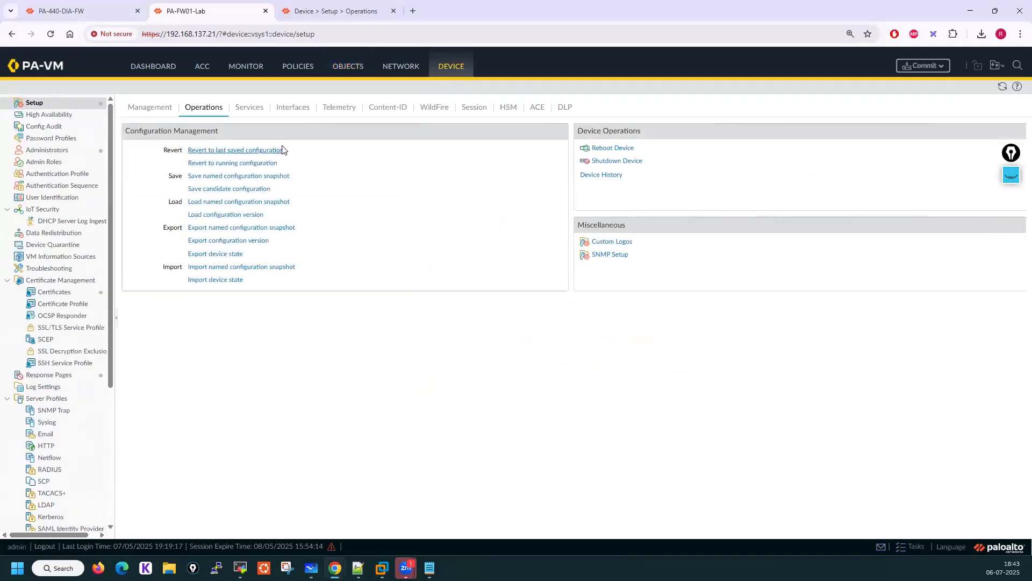
pyautogui.click(348, 7)
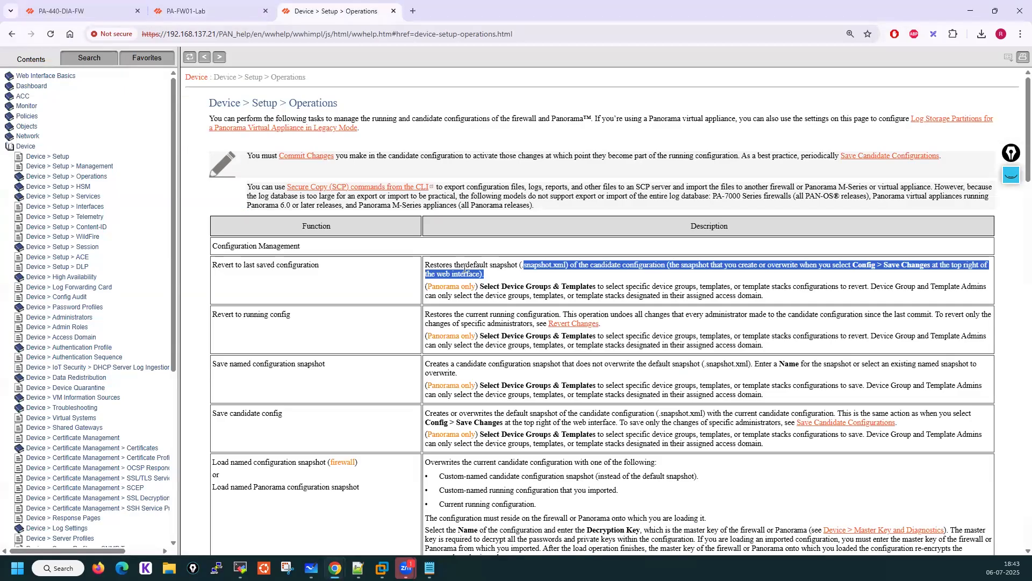
pyautogui.click(662, 268)
pyautogui.moveTo(676, 267); pyautogui.dragTo(989, 274)
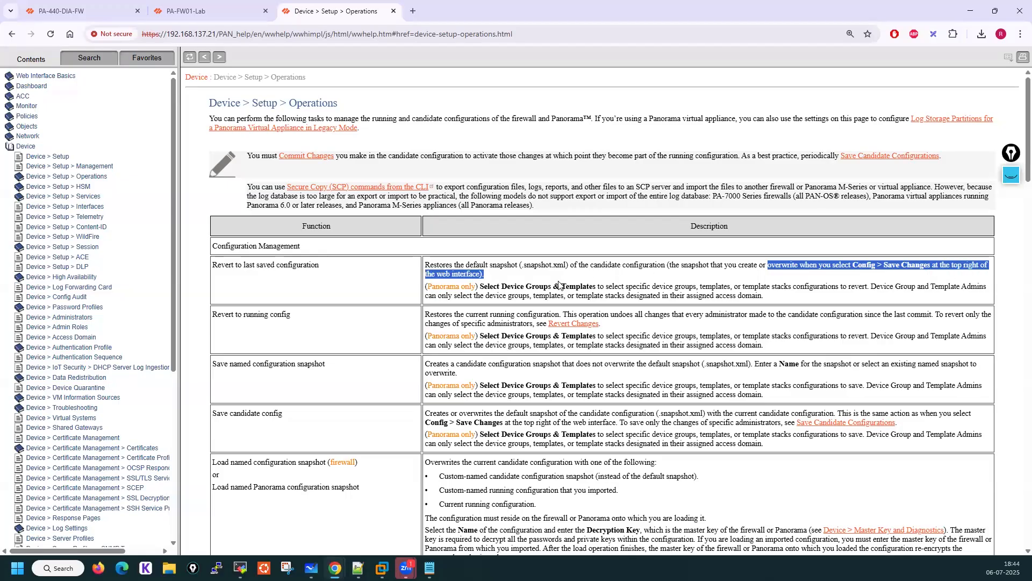
pyautogui.moveTo(480, 286); pyautogui.dragTo(949, 297)
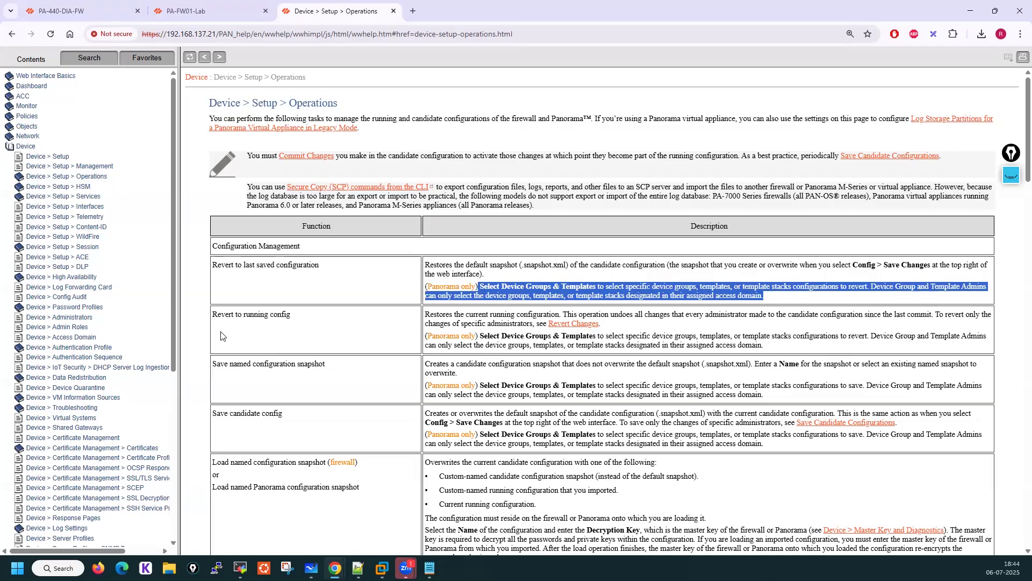
pyautogui.click(200, 10)
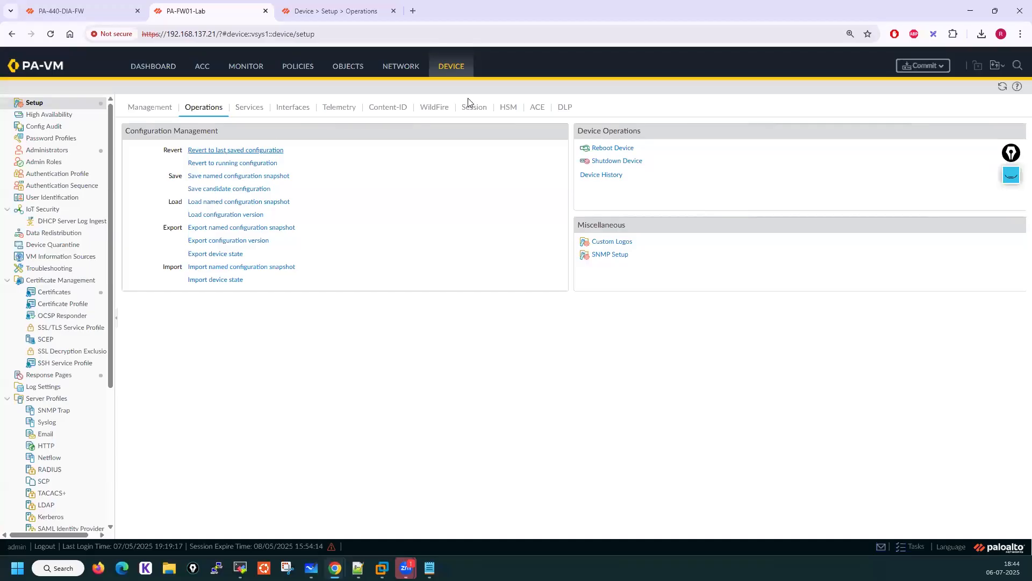
pyautogui.click(1003, 70)
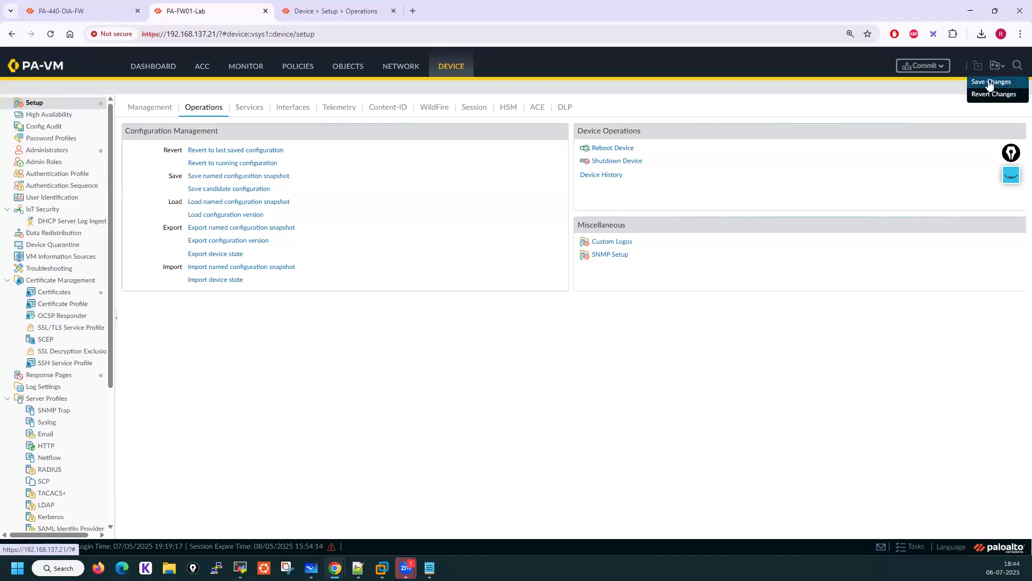
pyautogui.click(989, 83)
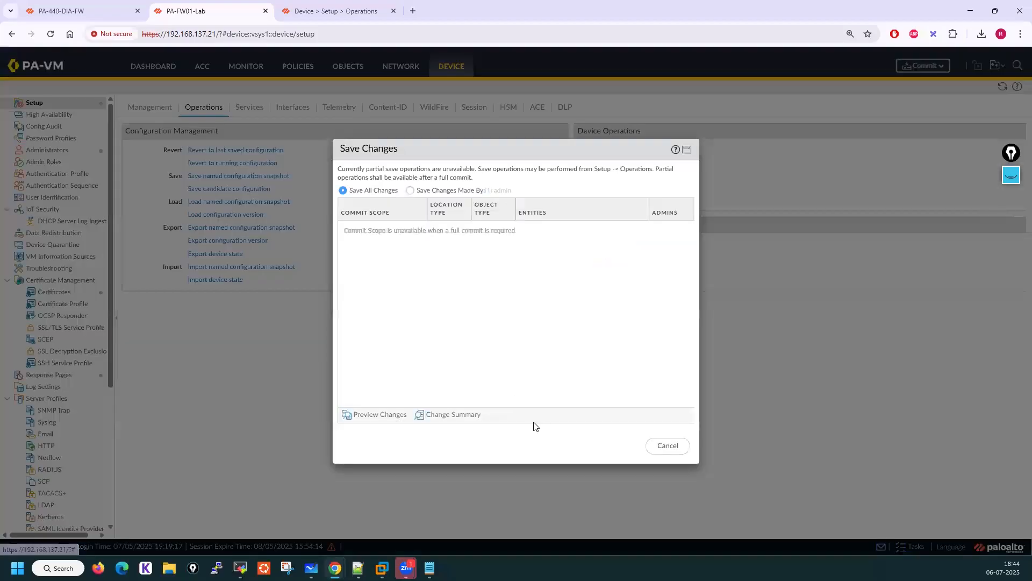
pyautogui.click(667, 446)
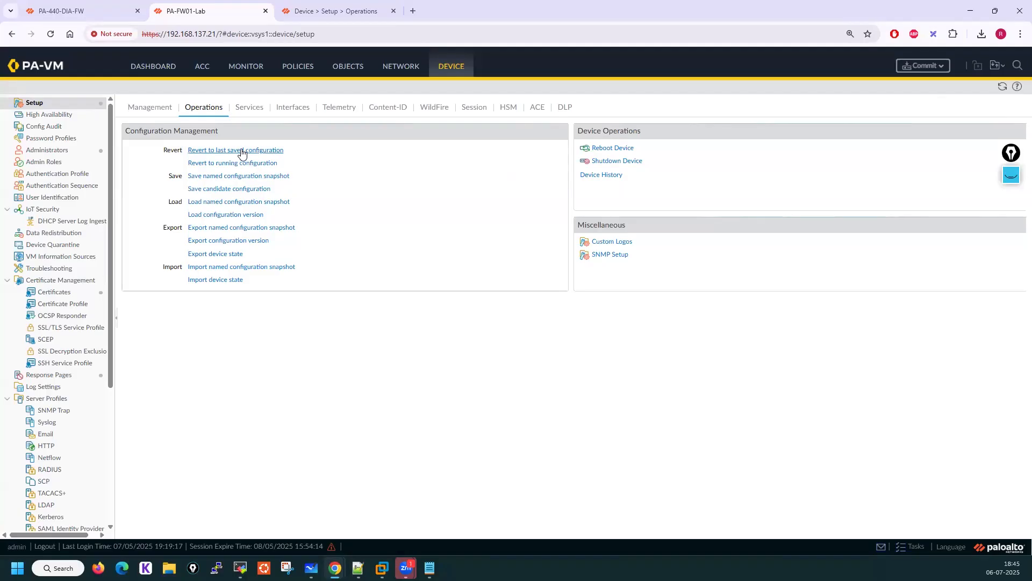
# Read the help page's description of Revert to running configuration
pyautogui.click(322, 6)
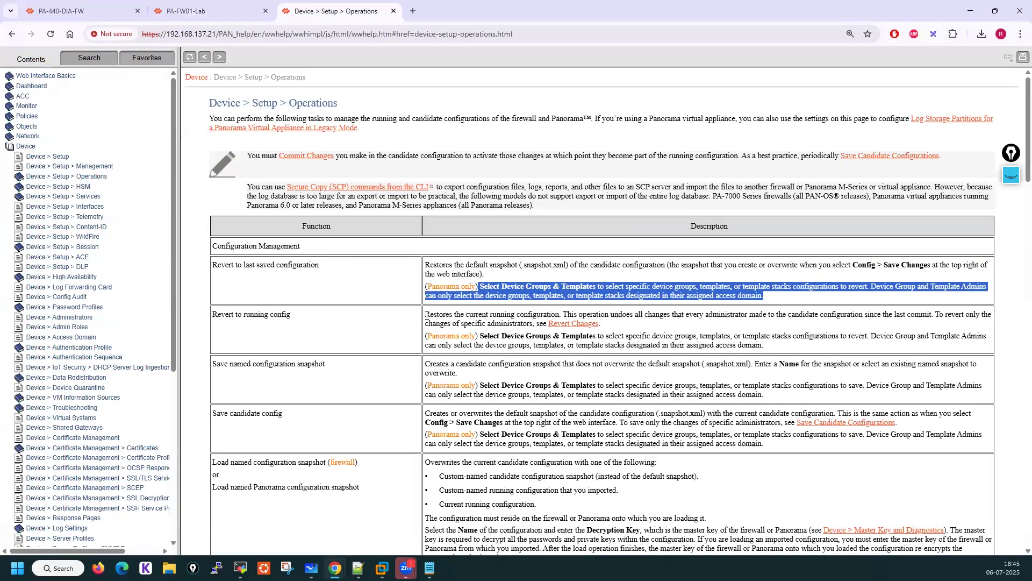
pyautogui.moveTo(427, 313); pyautogui.dragTo(927, 315)
pyautogui.moveTo(933, 315); pyautogui.dragTo(535, 325)
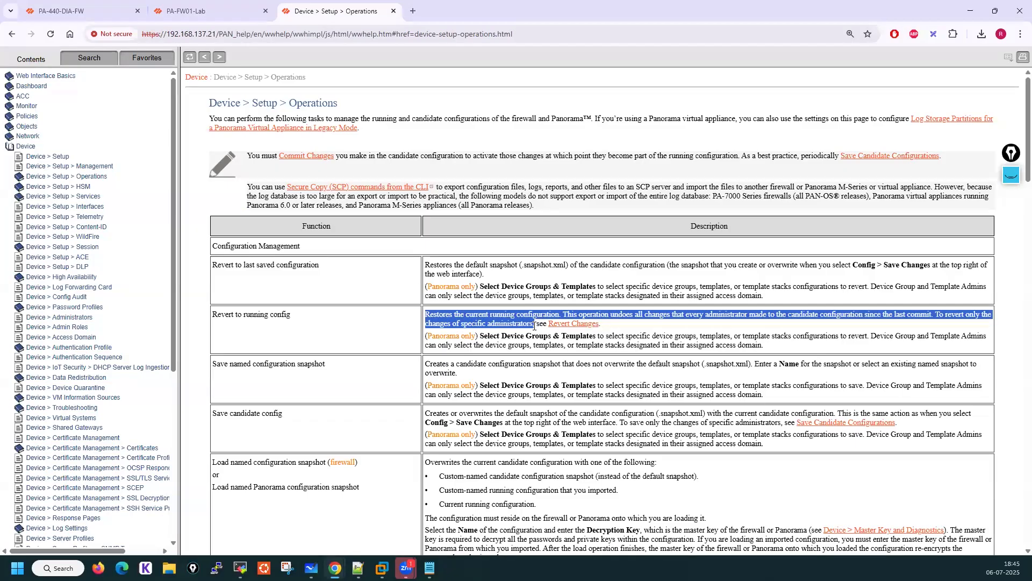
# Check the firewall's Ethernet interfaces, the Addresses and Services lists, and the pending configuration changes
pyautogui.click(199, 7)
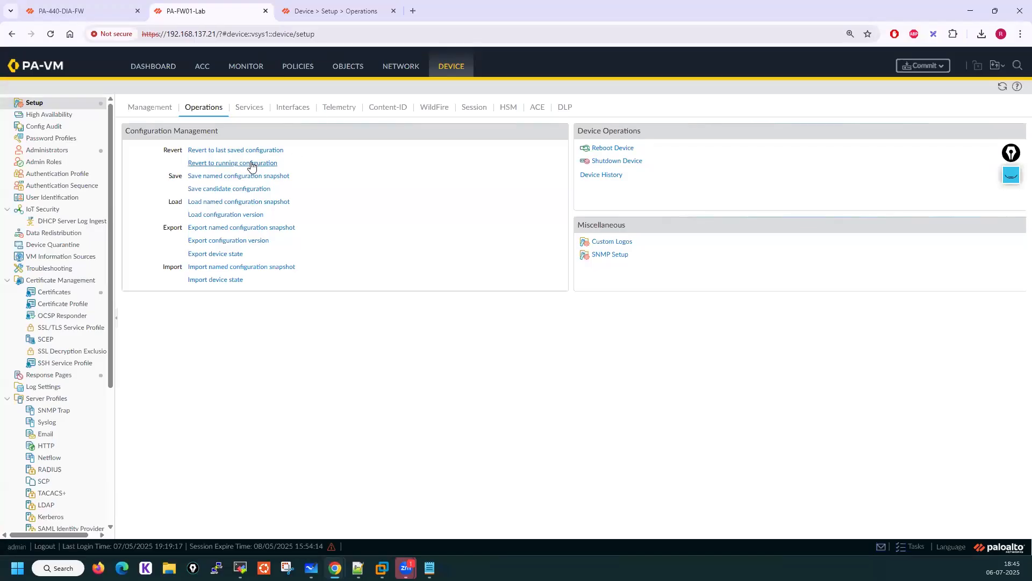
pyautogui.click(400, 72)
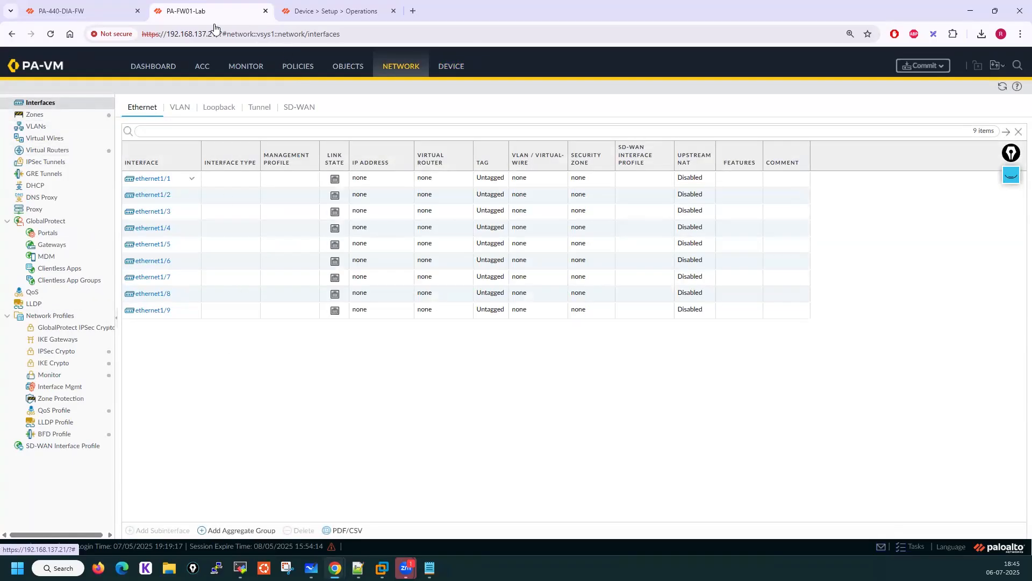
pyautogui.click(350, 68)
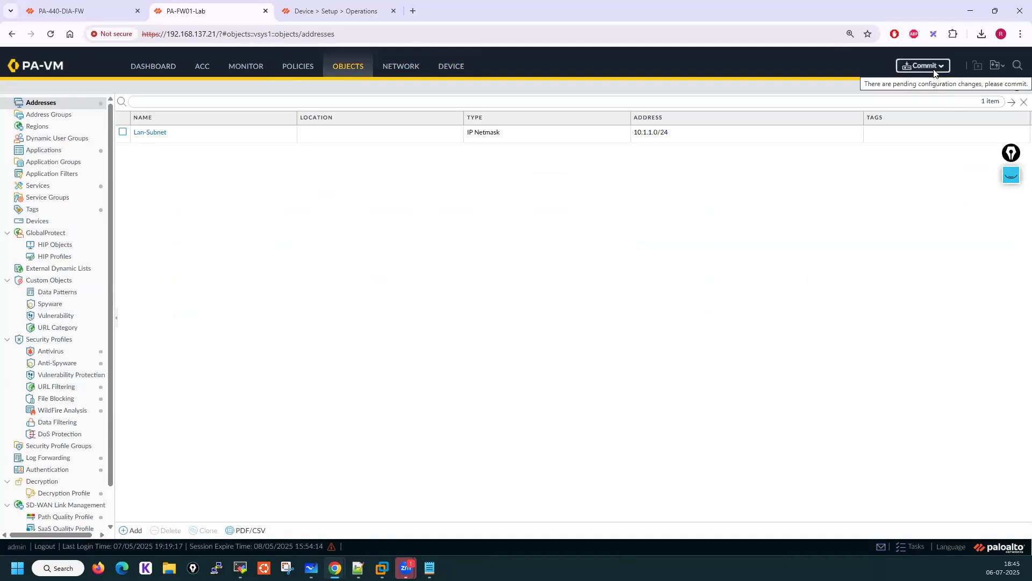
pyautogui.click(934, 70)
pyautogui.click(669, 447)
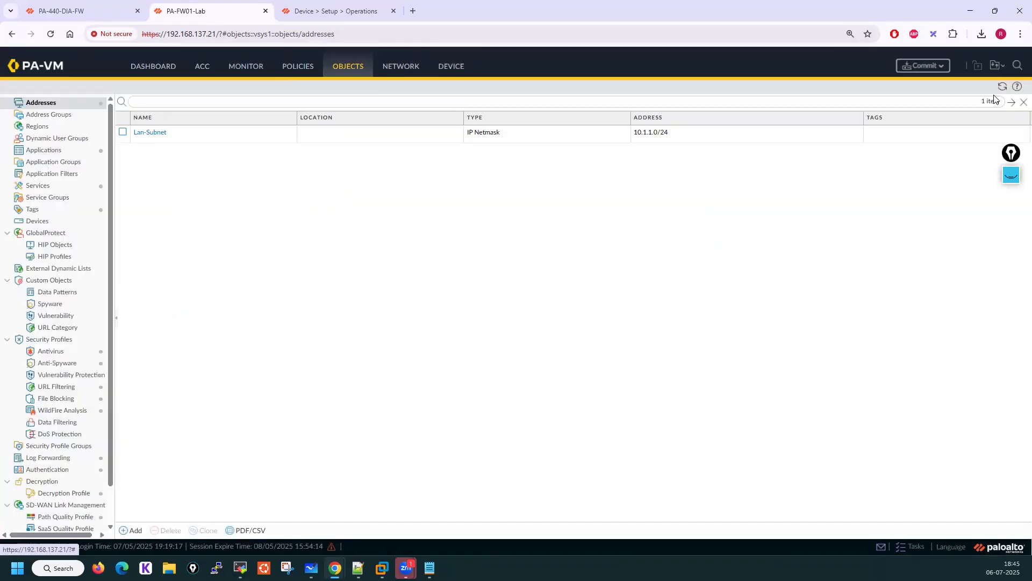
pyautogui.click(998, 65)
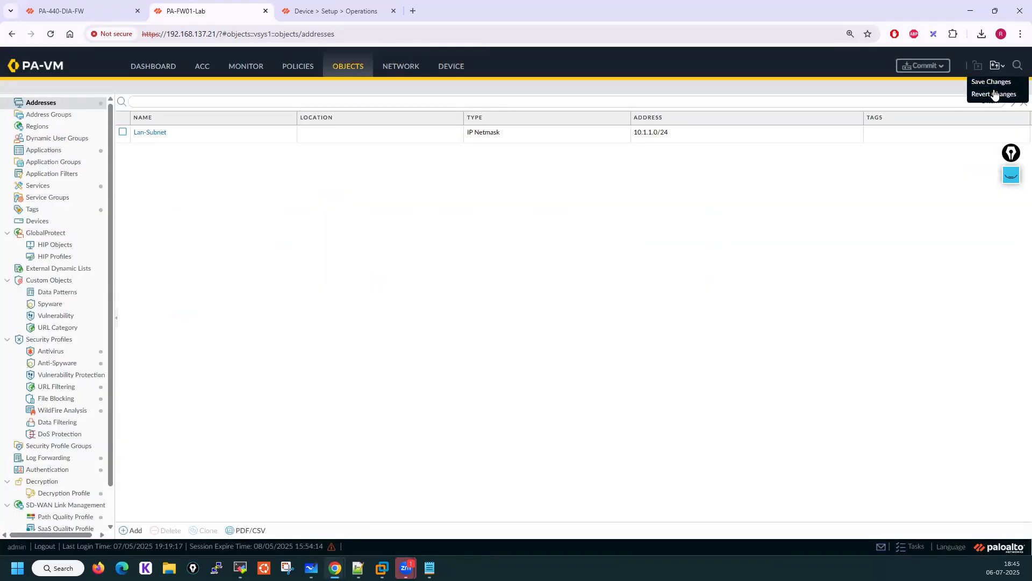
pyautogui.click(478, 320)
pyautogui.click(41, 186)
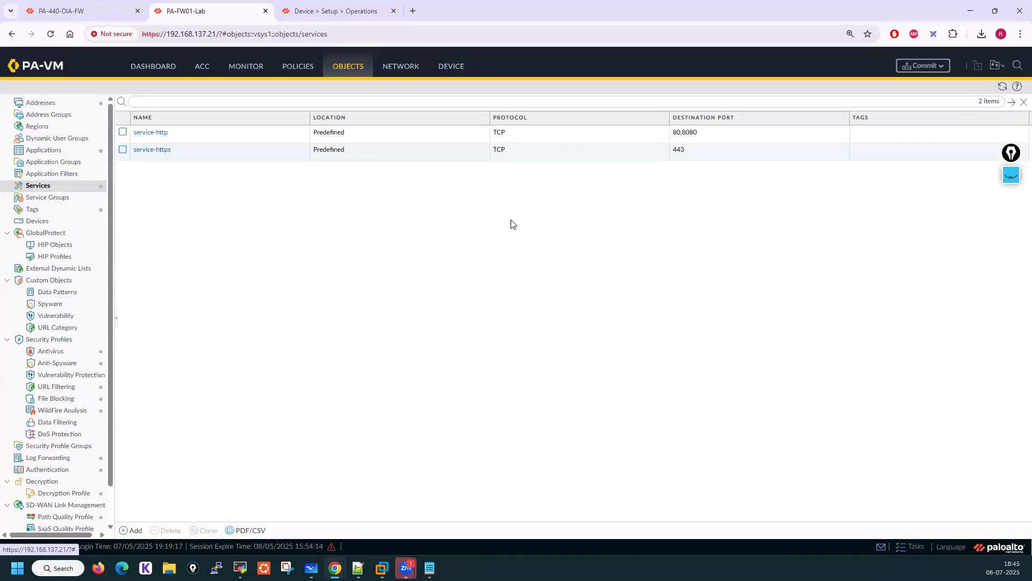
pyautogui.click(46, 104)
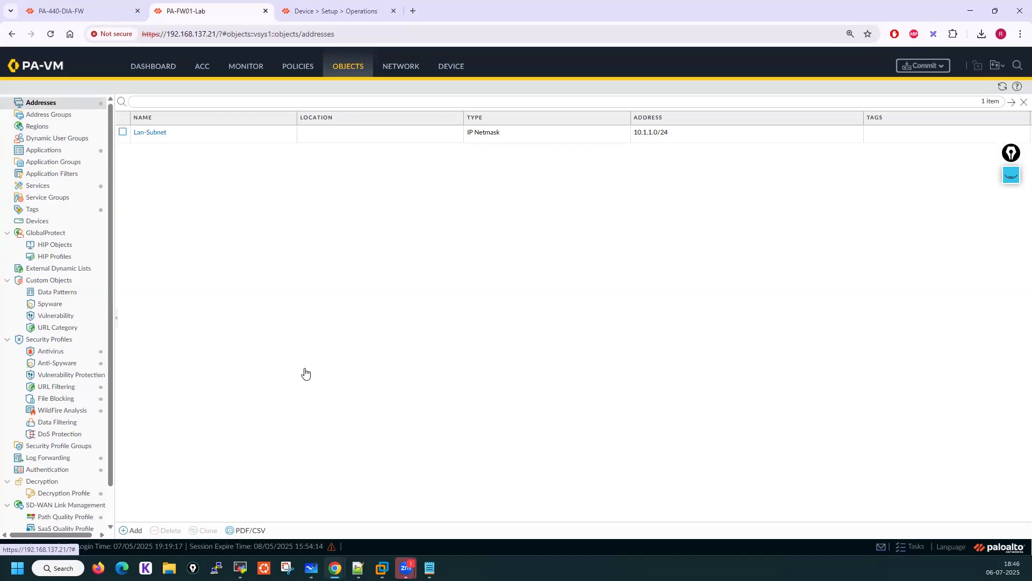
pyautogui.click(1011, 175)
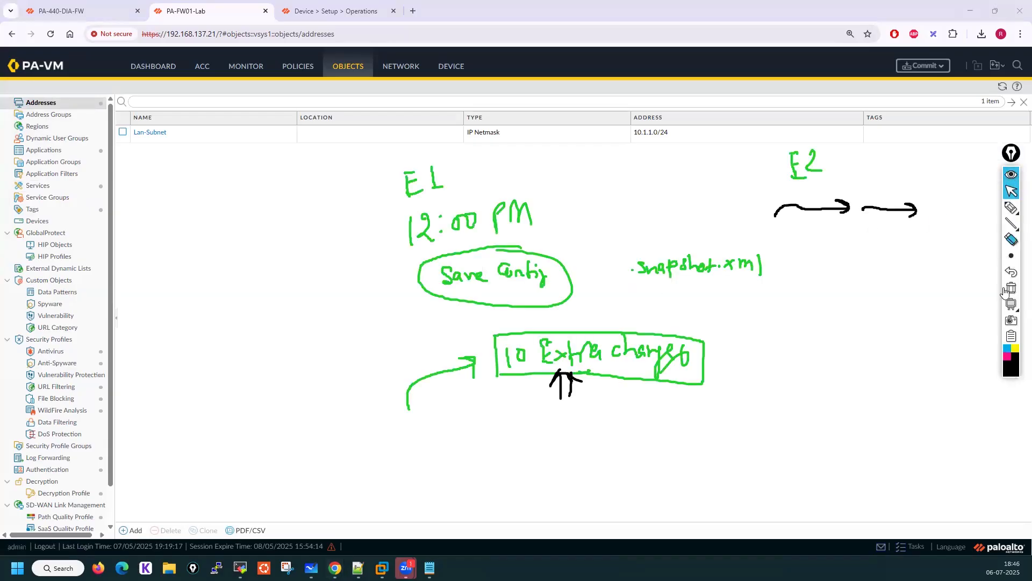
pyautogui.moveTo(1011, 208)
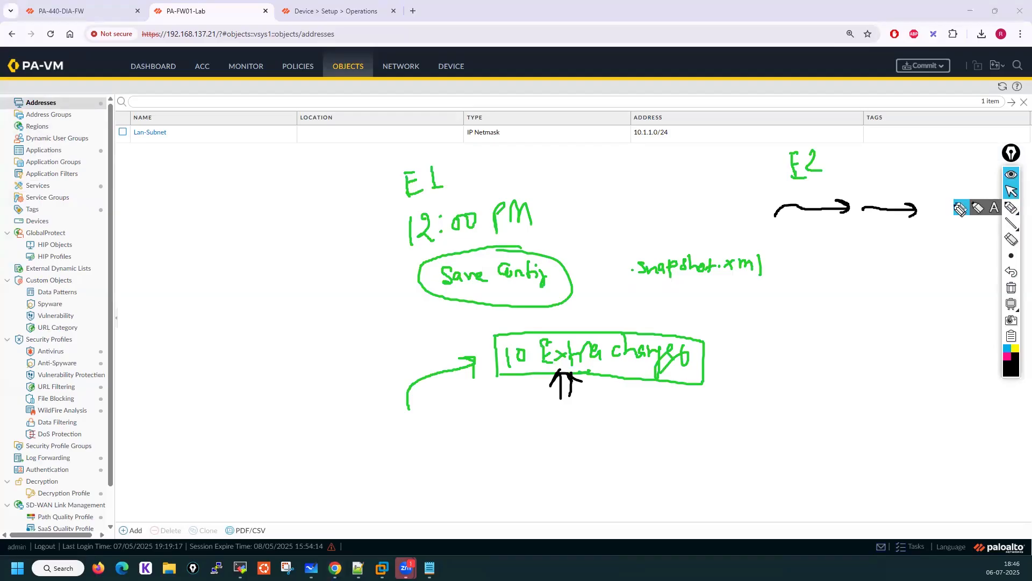
pyautogui.click(960, 209)
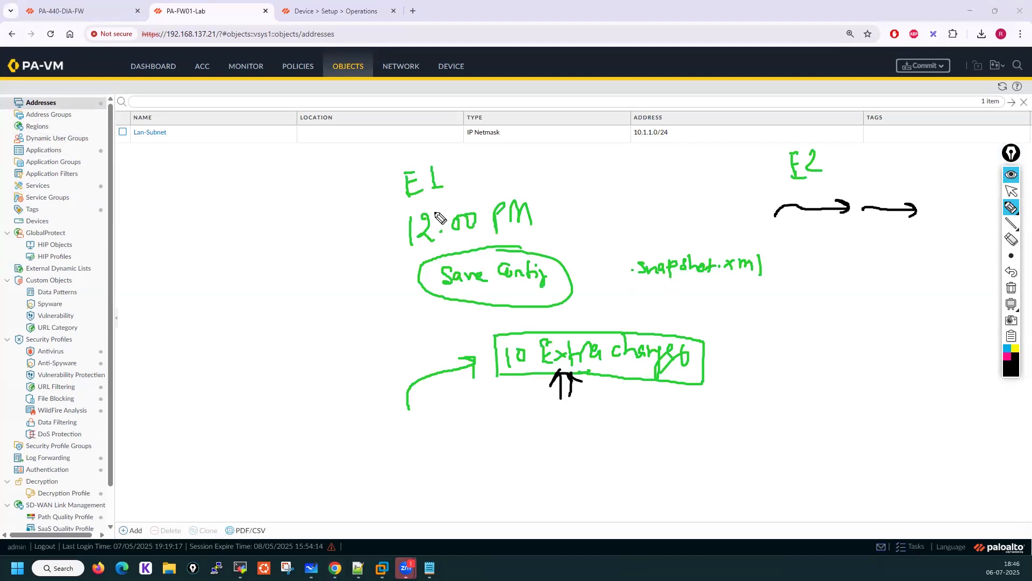
pyautogui.moveTo(726, 240)
pyautogui.mouseDown()
pyautogui.moveTo(603, 265)
pyautogui.moveTo(769, 306)
pyautogui.moveTo(674, 245)
pyautogui.mouseUp()
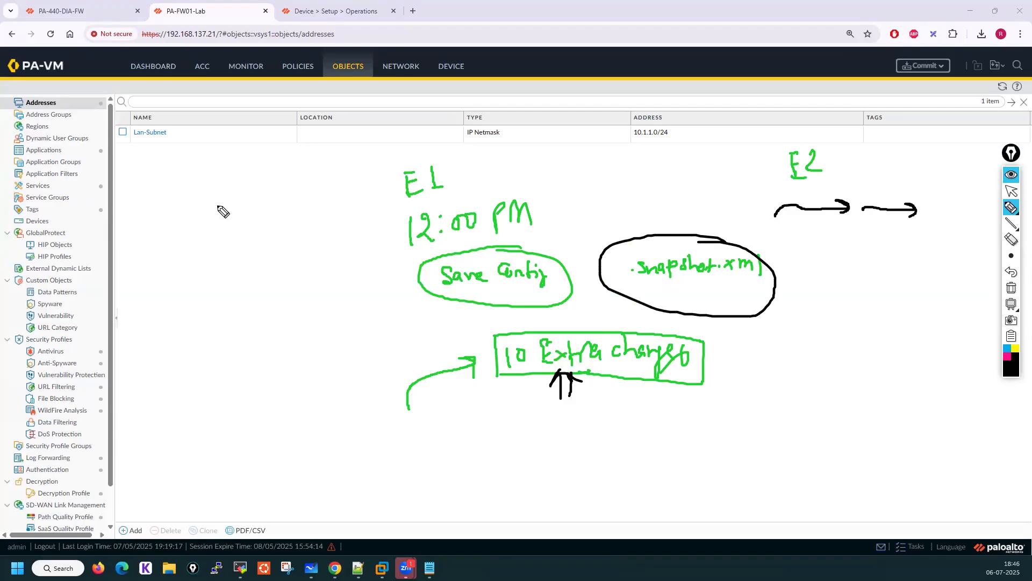
pyautogui.moveTo(154, 296)
pyautogui.mouseDown()
pyautogui.moveTo(162, 325)
pyautogui.moveTo(200, 280)
pyautogui.moveTo(205, 306)
pyautogui.mouseUp()
pyautogui.moveTo(210, 304)
pyautogui.mouseDown()
pyautogui.moveTo(218, 280)
pyautogui.moveTo(235, 295)
pyautogui.mouseUp()
pyautogui.moveTo(233, 259)
pyautogui.mouseDown()
pyautogui.moveTo(247, 353)
pyautogui.moveTo(229, 260)
pyautogui.mouseUp()
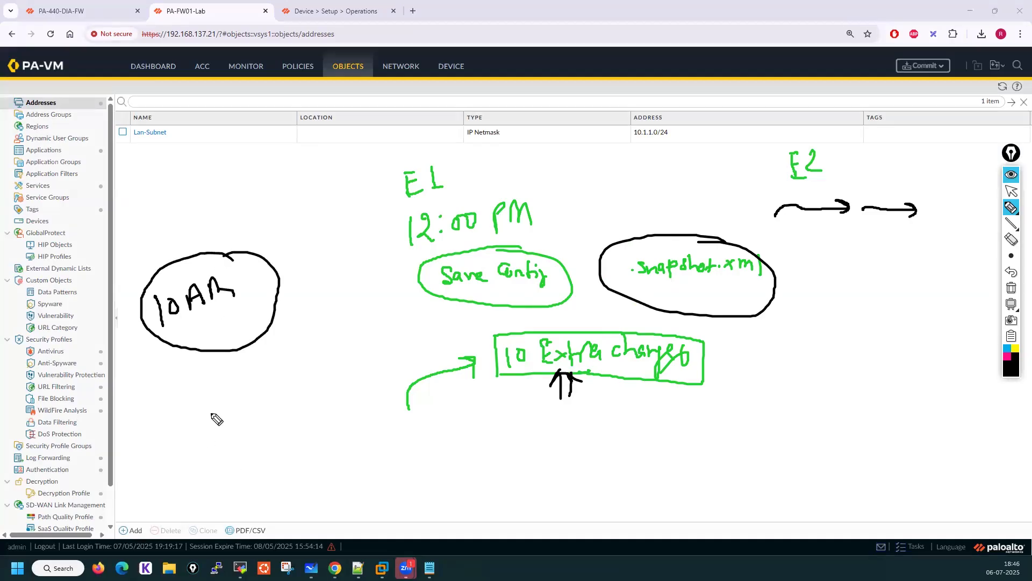
pyautogui.moveTo(199, 392)
pyautogui.mouseDown()
pyautogui.moveTo(205, 422)
pyautogui.moveTo(221, 399)
pyautogui.moveTo(239, 396)
pyautogui.moveTo(232, 424)
pyautogui.moveTo(281, 369)
pyautogui.moveTo(336, 366)
pyautogui.moveTo(326, 376)
pyautogui.mouseUp()
pyautogui.moveTo(322, 365); pyautogui.dragTo(334, 359)
pyautogui.moveTo(336, 348); pyautogui.dragTo(332, 400)
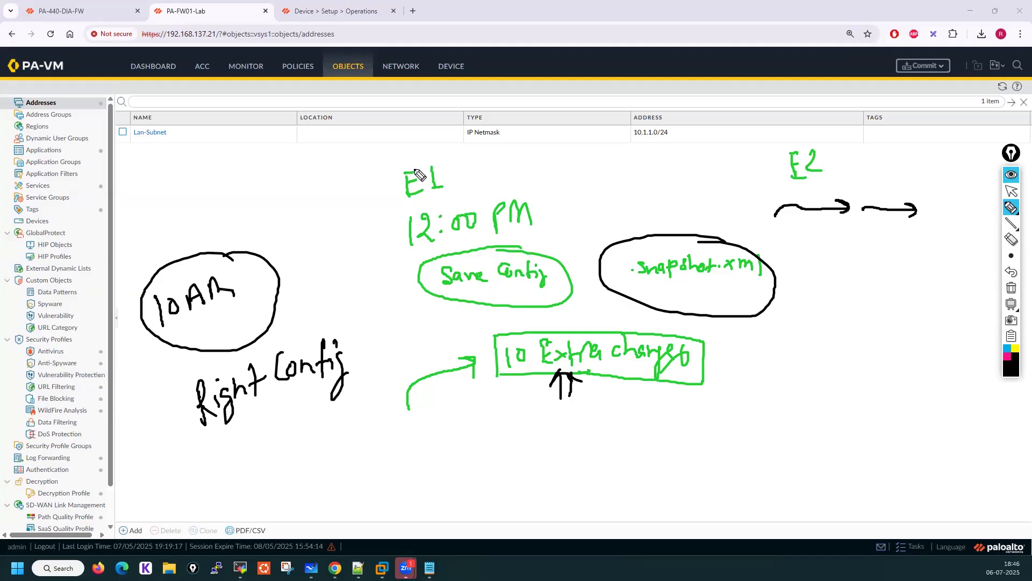
pyautogui.moveTo(428, 155)
pyautogui.mouseDown()
pyautogui.moveTo(395, 194)
pyautogui.moveTo(430, 155)
pyautogui.mouseUp()
pyautogui.moveTo(817, 138)
pyautogui.mouseDown()
pyautogui.moveTo(831, 202)
pyautogui.moveTo(792, 131)
pyautogui.mouseUp()
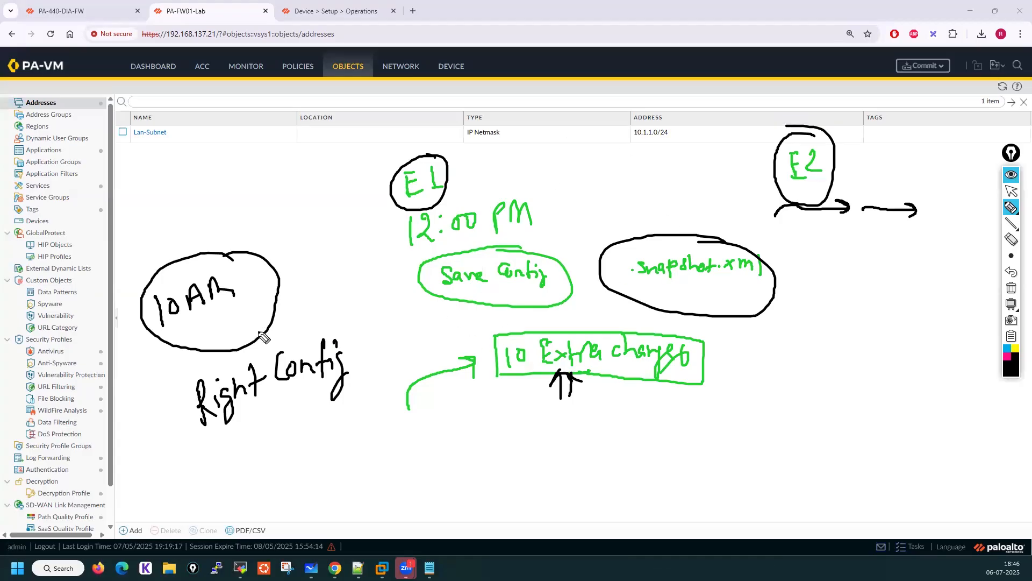
pyautogui.moveTo(320, 332)
pyautogui.mouseDown()
pyautogui.moveTo(193, 434)
pyautogui.moveTo(368, 354)
pyautogui.moveTo(290, 333)
pyautogui.mouseUp()
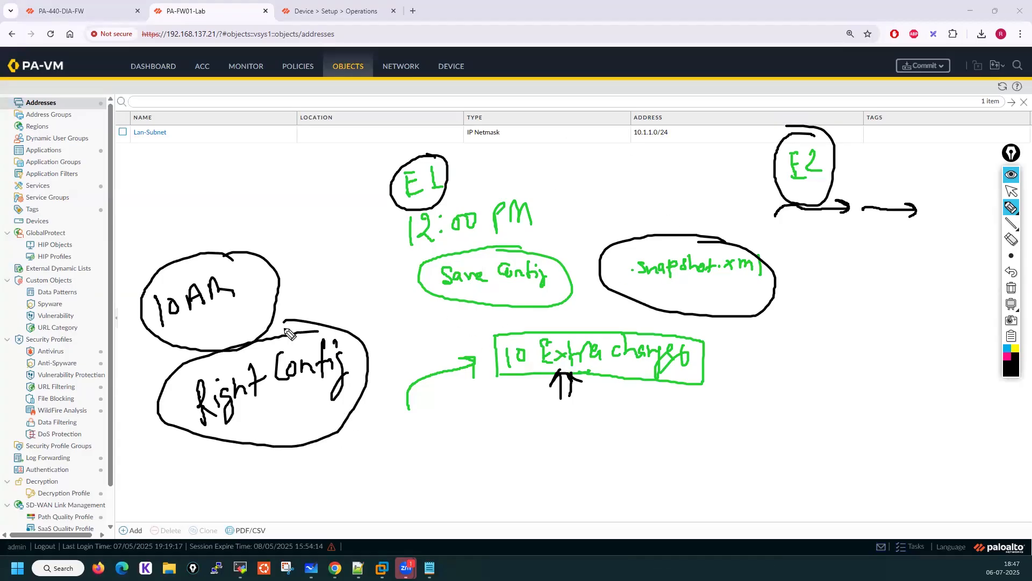
pyautogui.click(1012, 192)
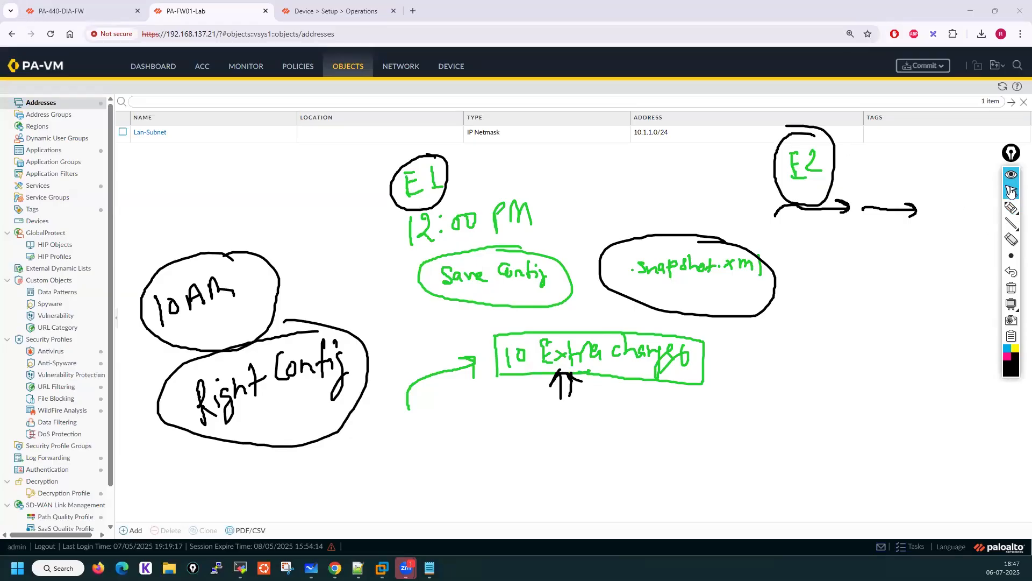
# Revert the firewall to the running configuration and review the address objects it leaves
pyautogui.click(451, 66)
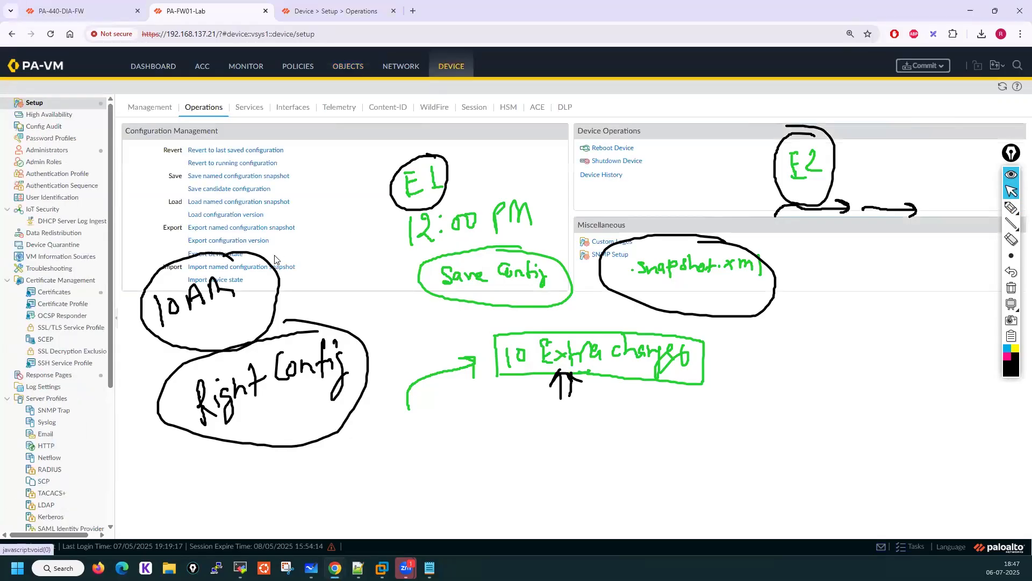
pyautogui.click(227, 163)
pyautogui.click(556, 328)
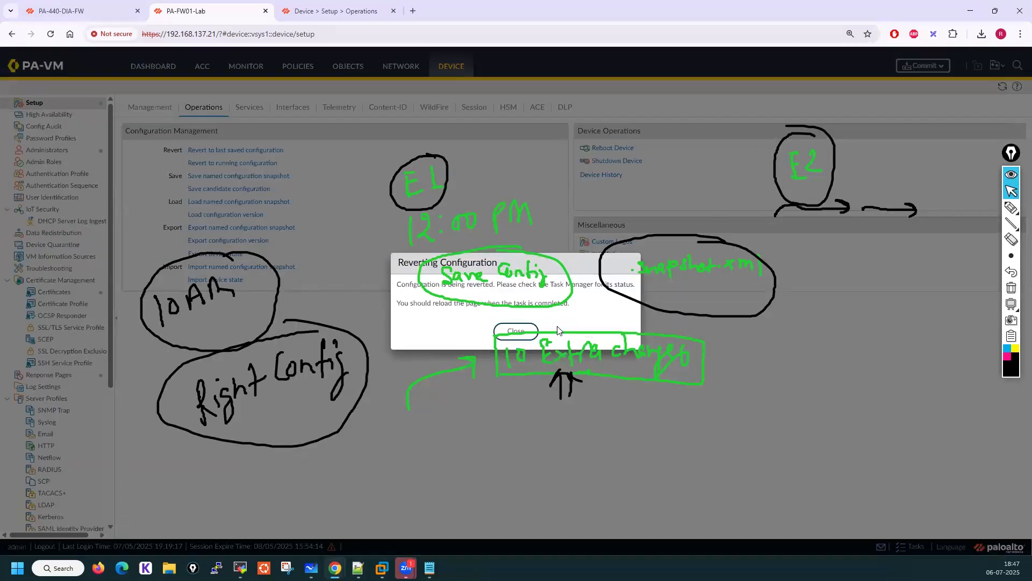
pyautogui.click(516, 331)
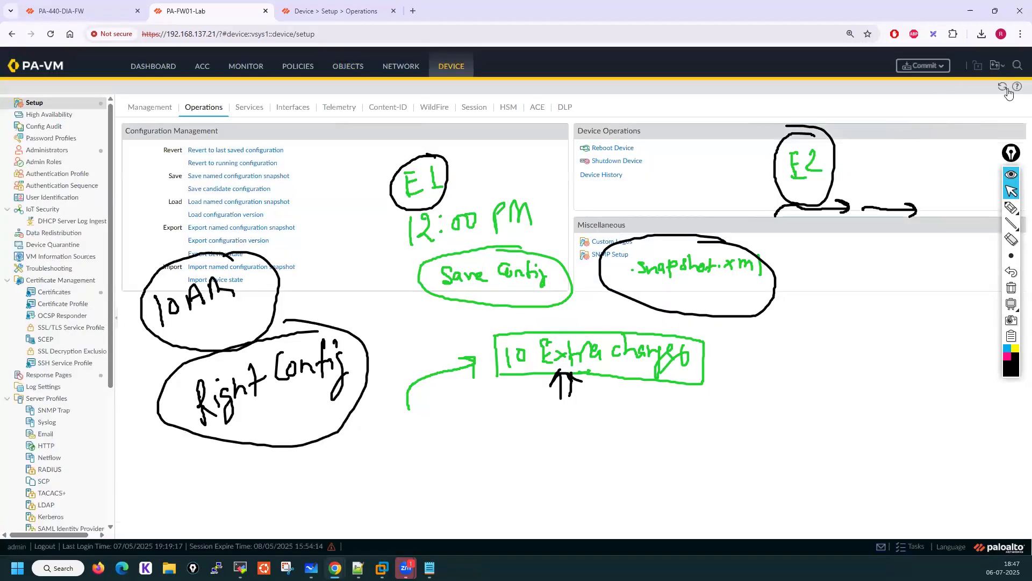
pyautogui.click(352, 69)
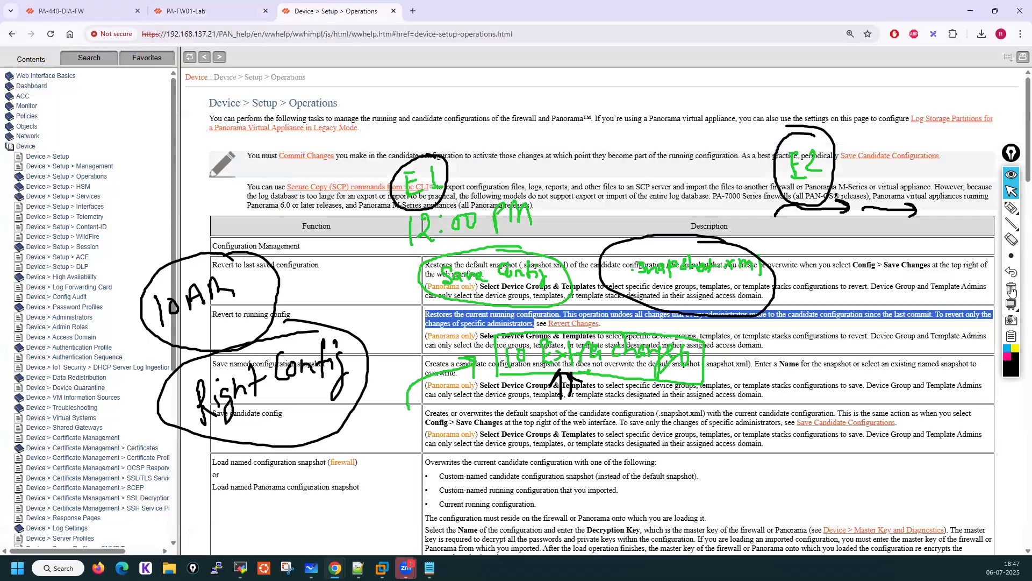
# Review the help page's descriptions of Revert to running config and Revert to last saved configuration
pyautogui.click(1015, 289)
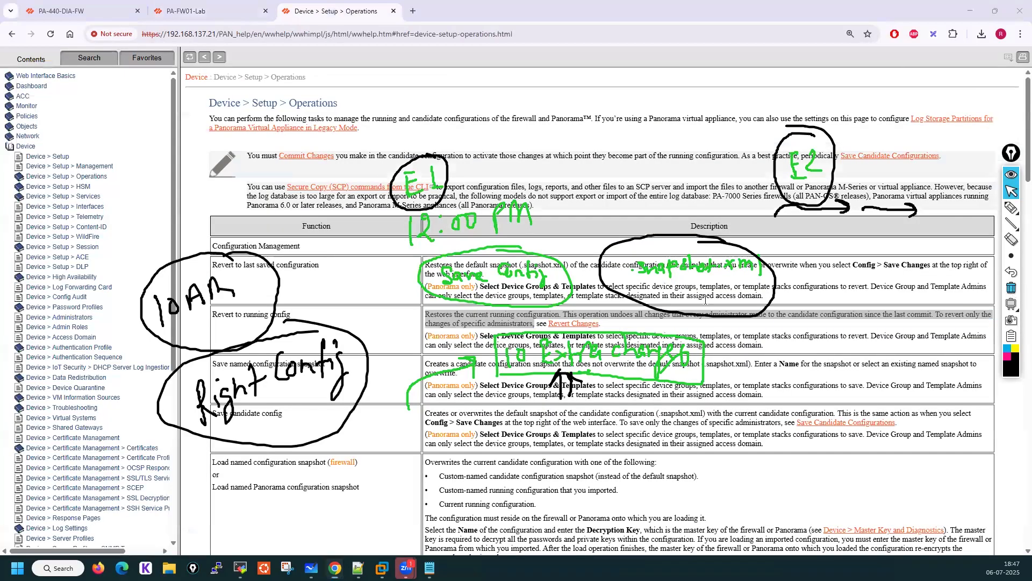
pyautogui.moveTo(429, 314)
pyautogui.mouseDown()
pyautogui.moveTo(571, 316)
pyautogui.moveTo(556, 311)
pyautogui.mouseUp()
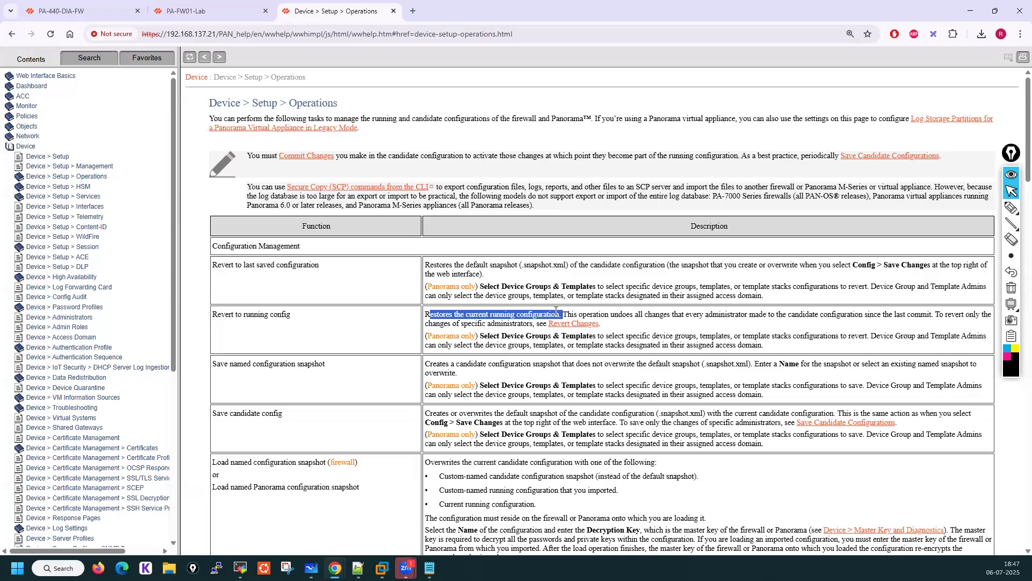
pyautogui.click(568, 312)
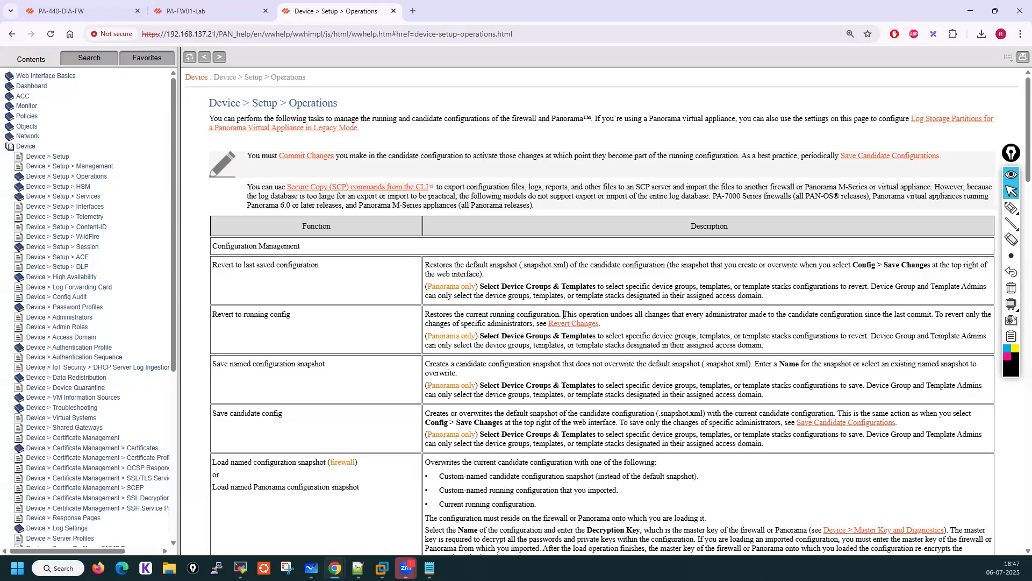
pyautogui.moveTo(563, 314); pyautogui.dragTo(767, 315)
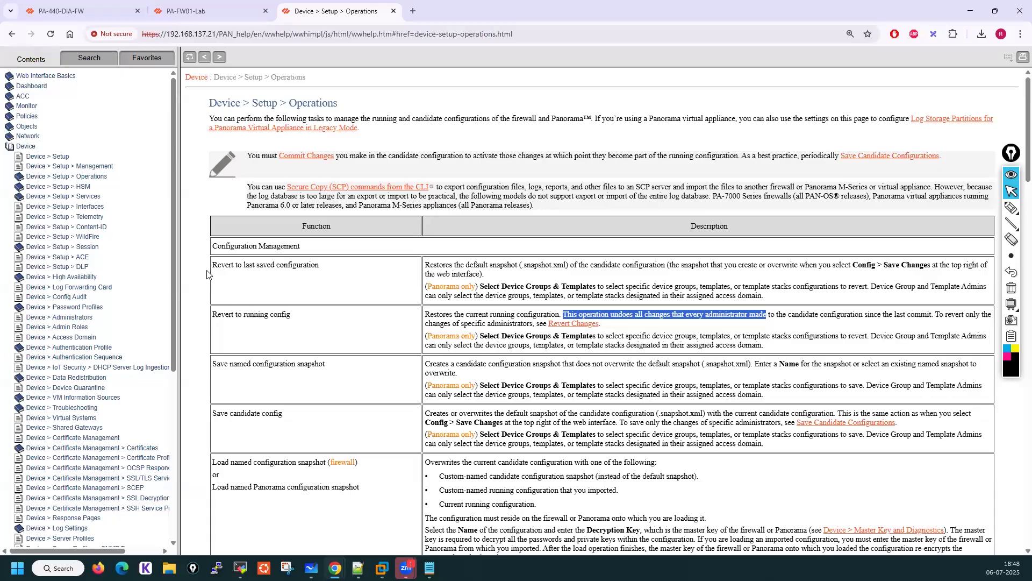
pyautogui.click(235, 306)
pyautogui.moveTo(235, 307); pyautogui.dragTo(772, 350)
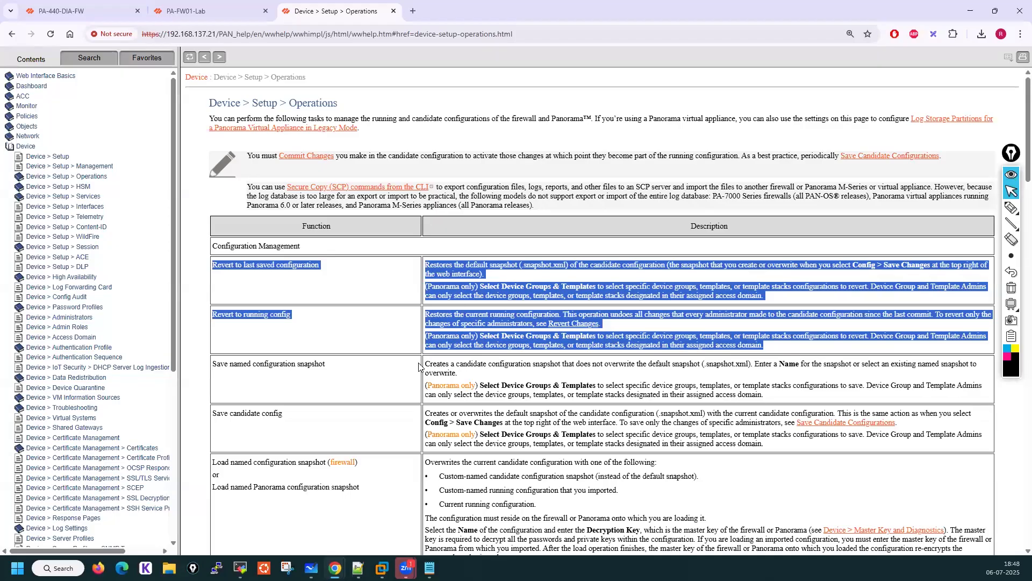
pyautogui.click(341, 375)
pyautogui.scroll(-1, 341, 377)
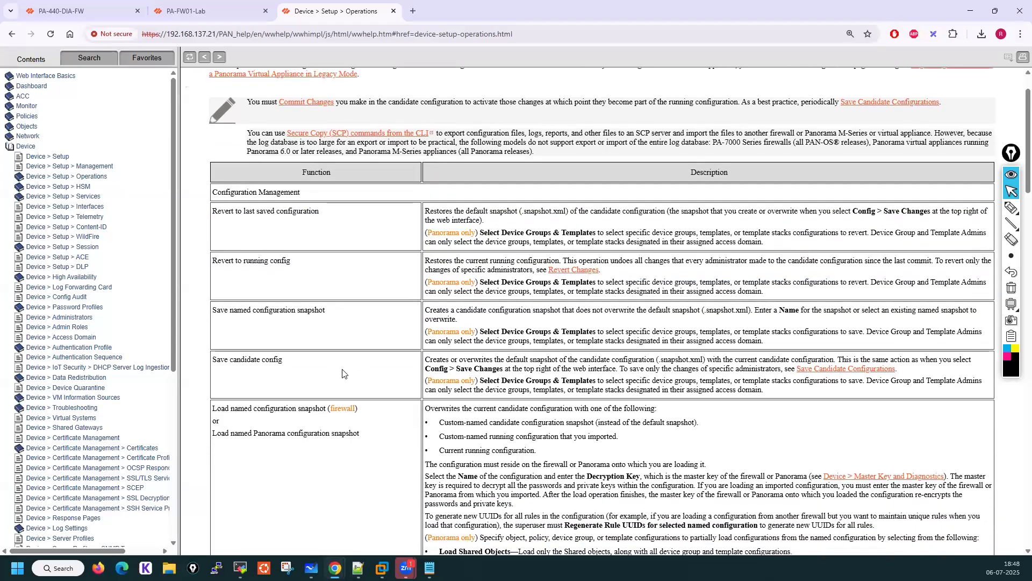
# Read the help page's description of Save named configuration snapshot
pyautogui.click(203, 14)
pyautogui.click(449, 66)
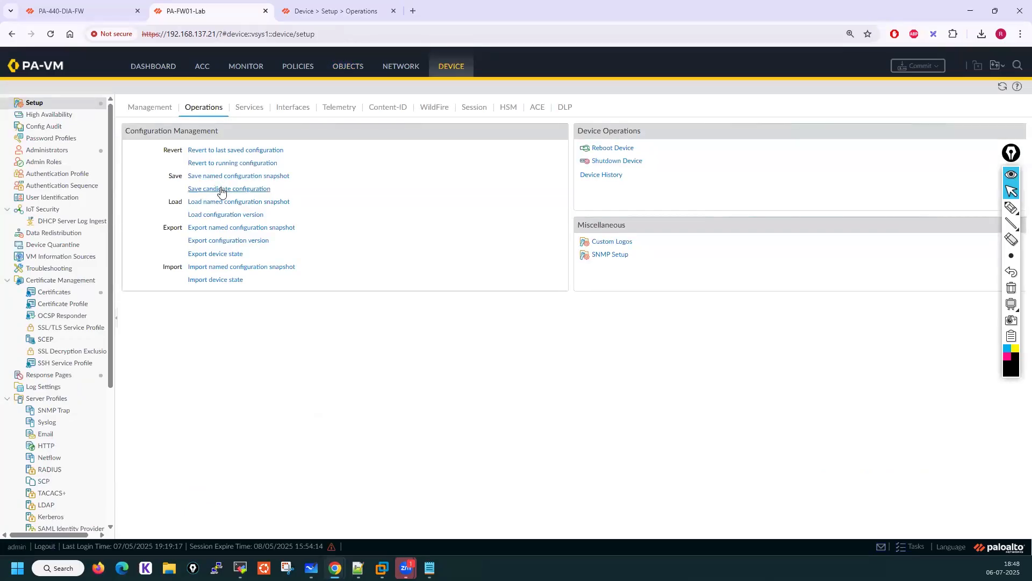
pyautogui.click(305, 12)
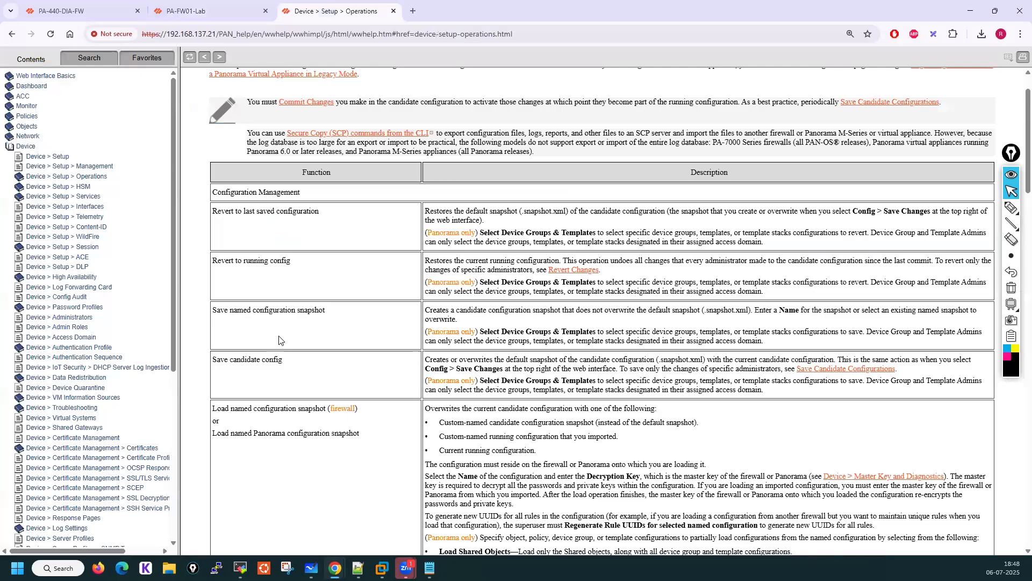
pyautogui.moveTo(229, 311); pyautogui.dragTo(329, 318)
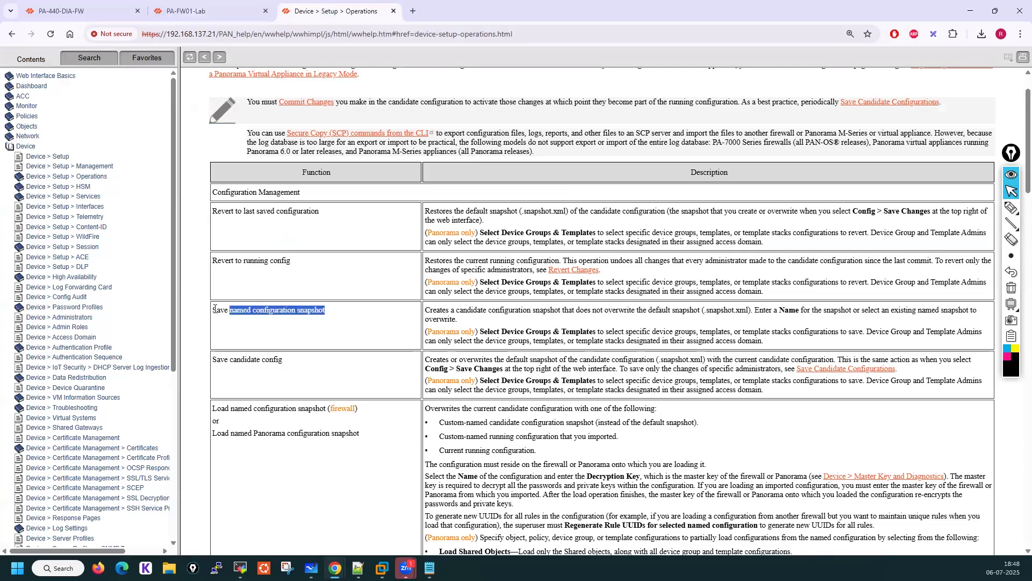
pyautogui.moveTo(214, 309); pyautogui.dragTo(226, 319)
pyautogui.moveTo(427, 310); pyautogui.dragTo(978, 317)
pyautogui.click(893, 311)
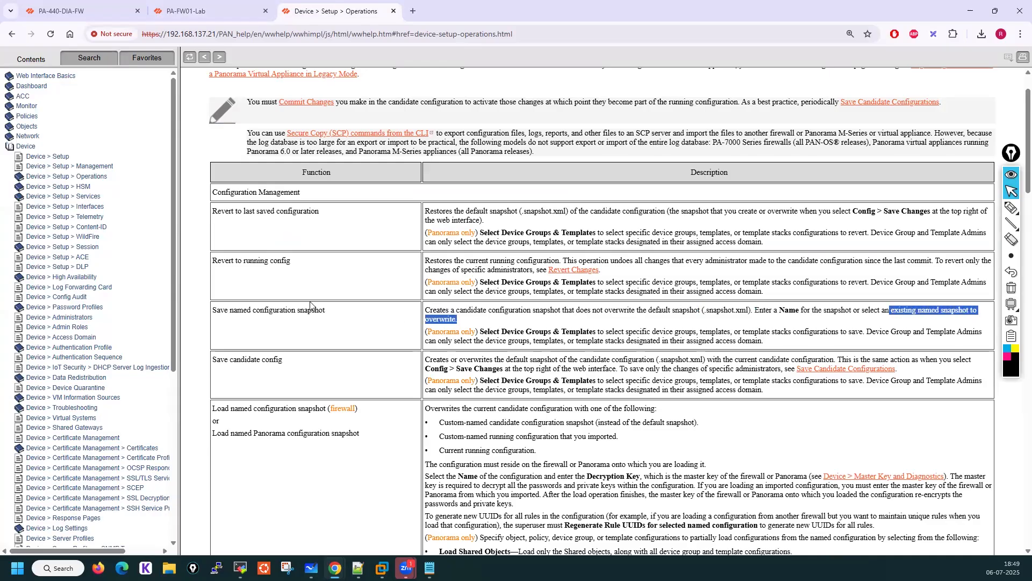
pyautogui.click(285, 313)
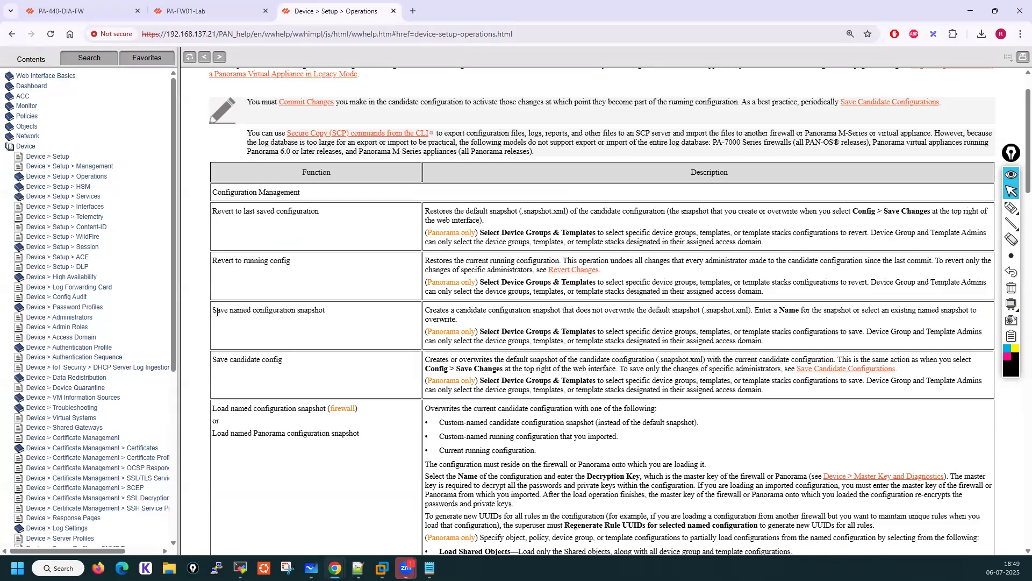
pyautogui.moveTo(230, 311); pyautogui.dragTo(333, 315)
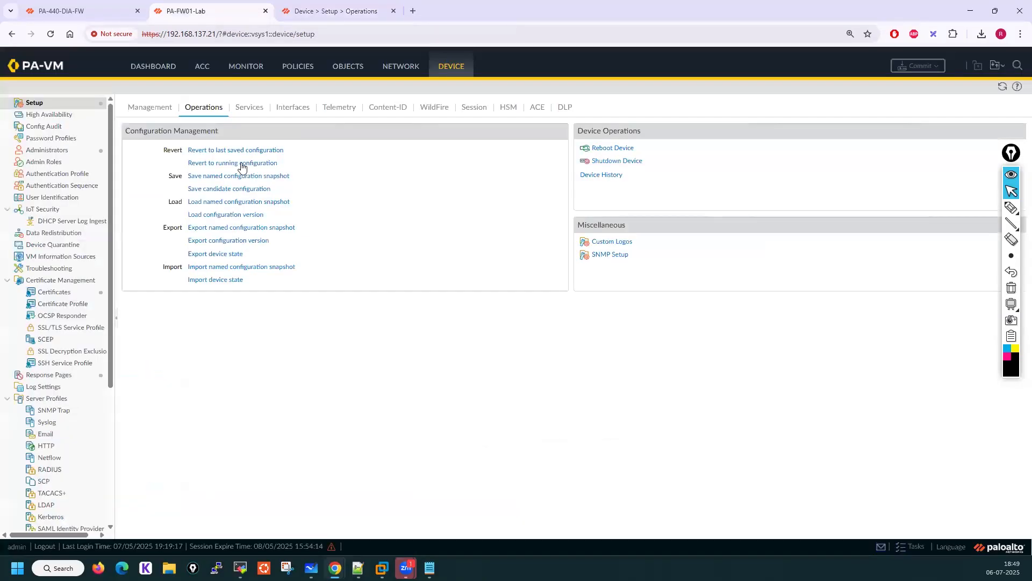
# Save a named configuration snapshot called hemu.xml on the lab firewall
pyautogui.click(214, 10)
pyautogui.click(227, 177)
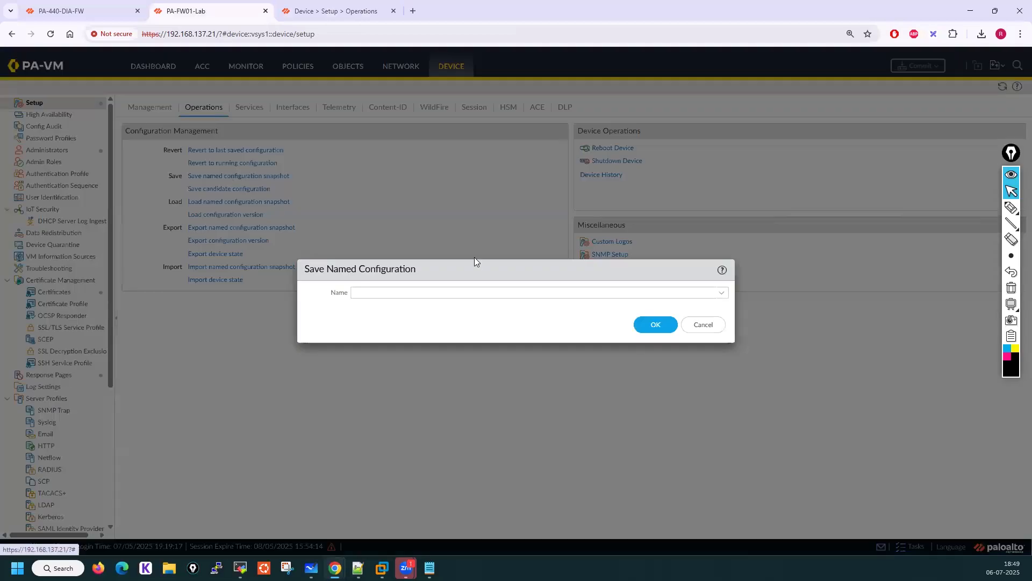
pyautogui.click(457, 290)
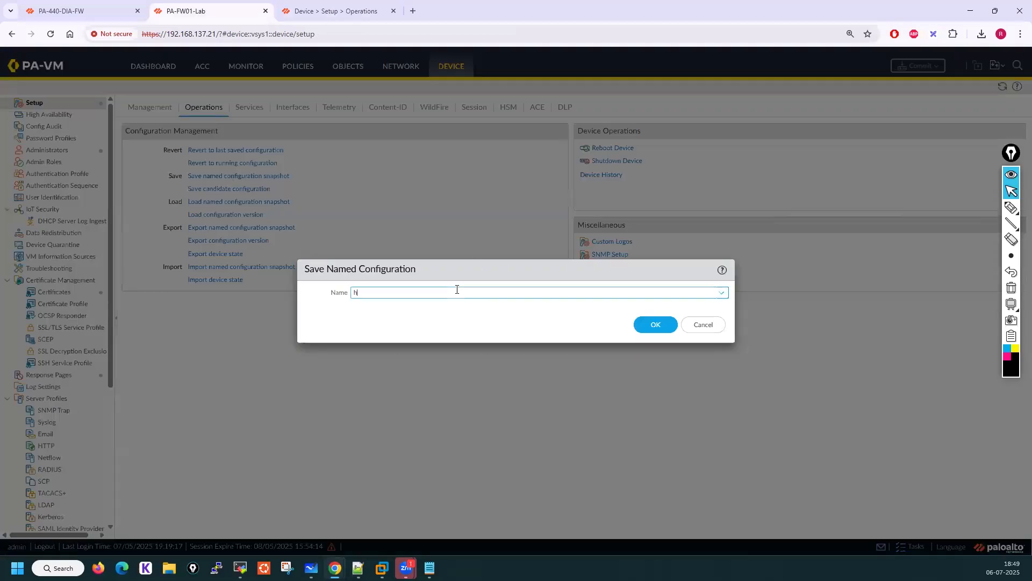
pyautogui.write('hemu.xml')
pyautogui.click(648, 326)
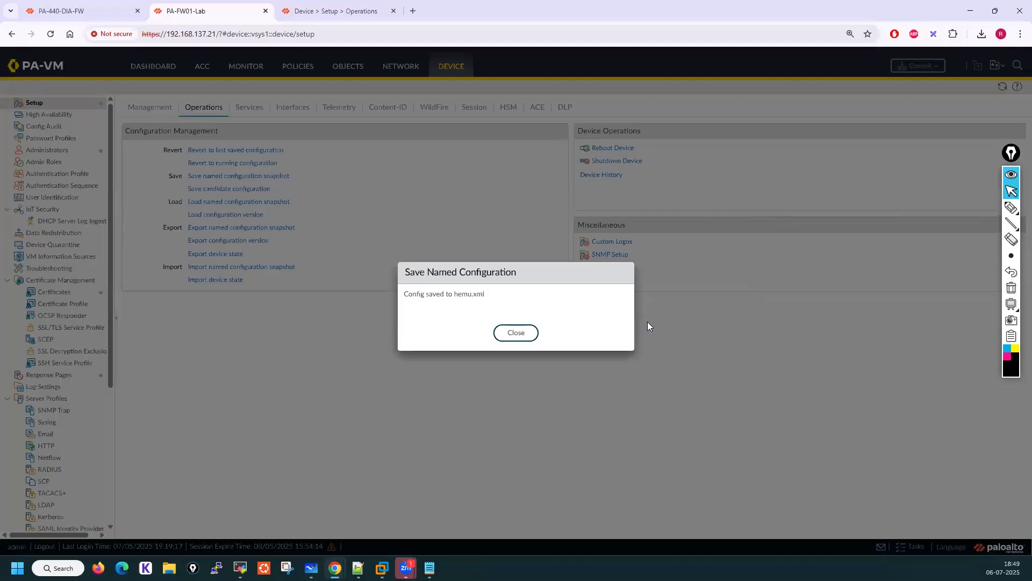
pyautogui.click(516, 334)
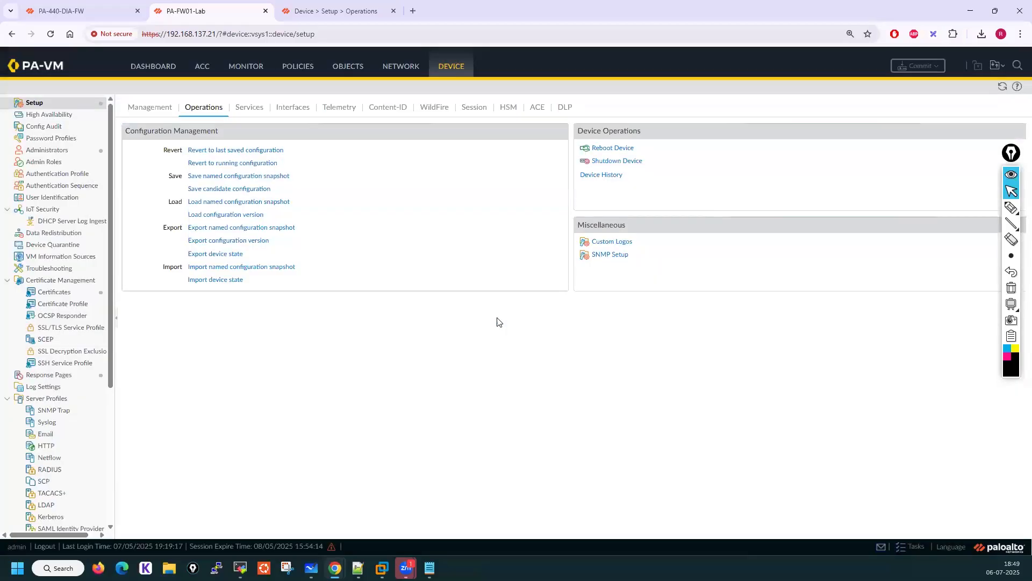
# Browse the existing snapshot names offered in the named snapshot dialog without saving anything
pyautogui.click(254, 177)
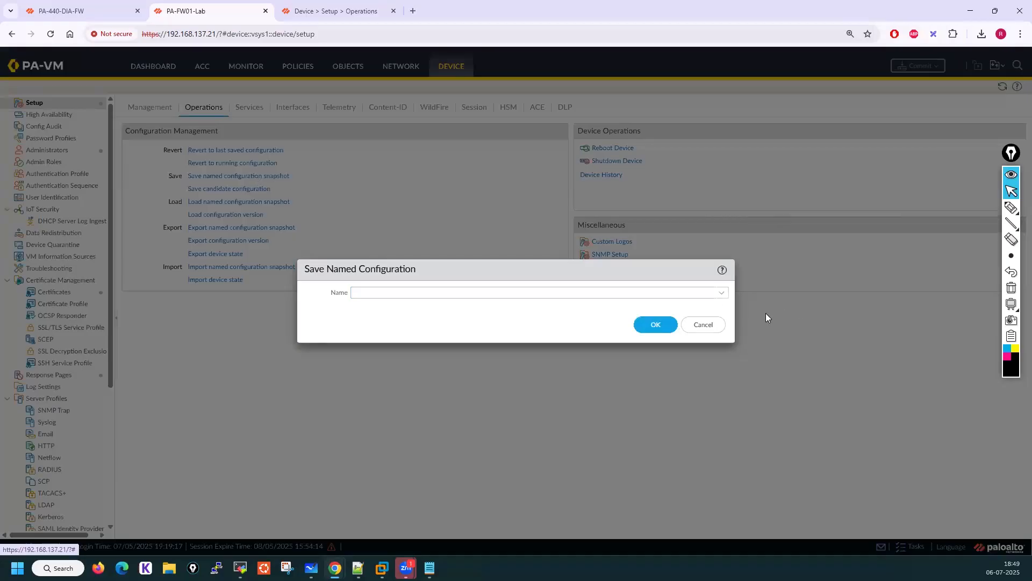
pyautogui.click(720, 329)
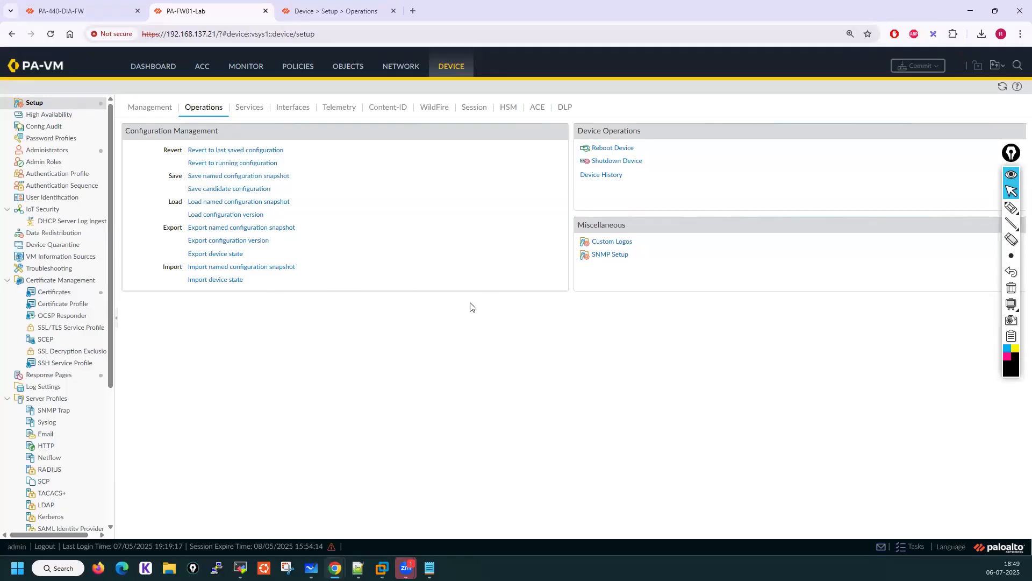
pyautogui.click(245, 176)
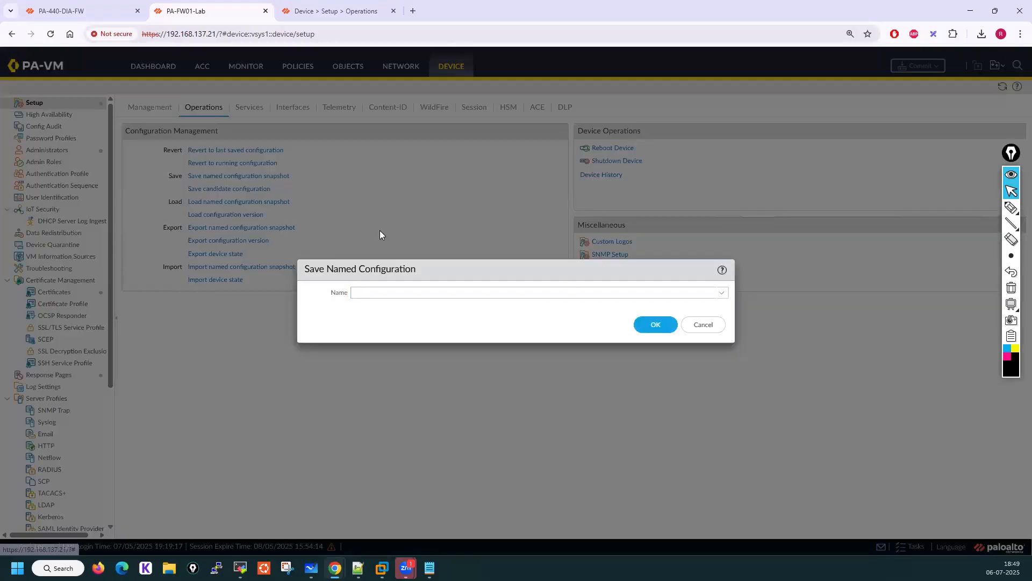
pyautogui.click(722, 293)
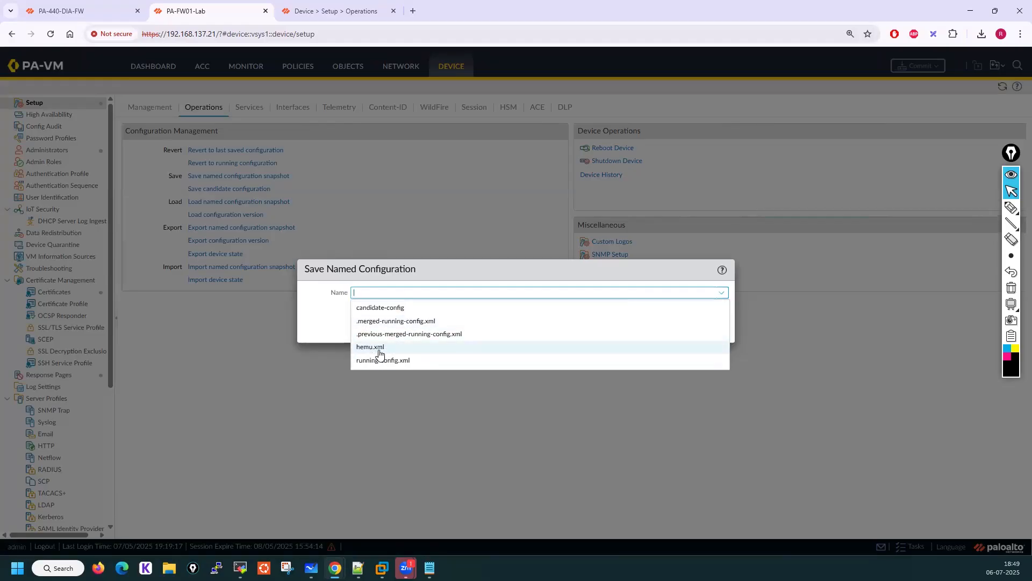
pyautogui.click(380, 307)
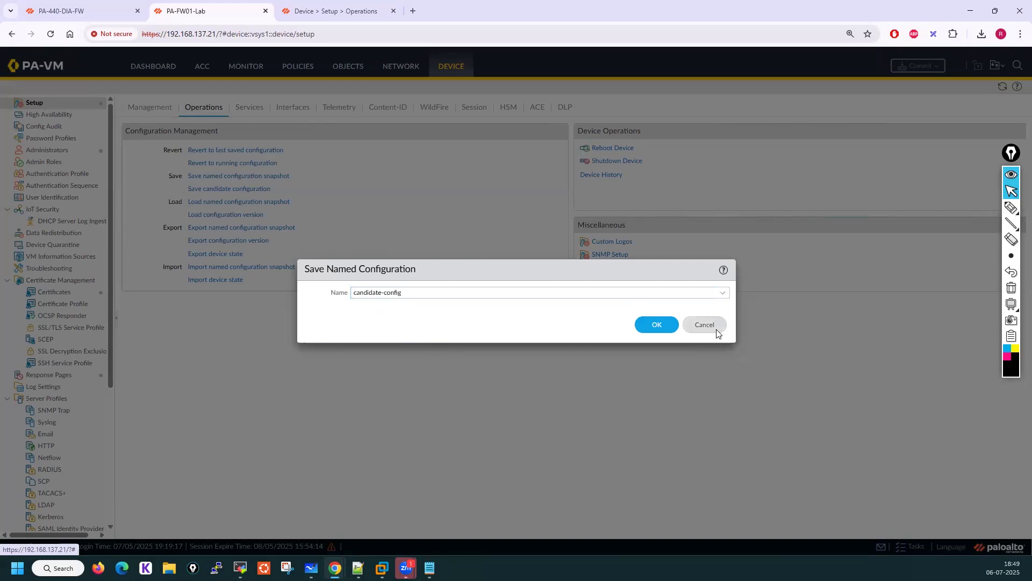
pyautogui.click(715, 329)
# Read the help page's description of Save candidate config
pyautogui.click(315, 16)
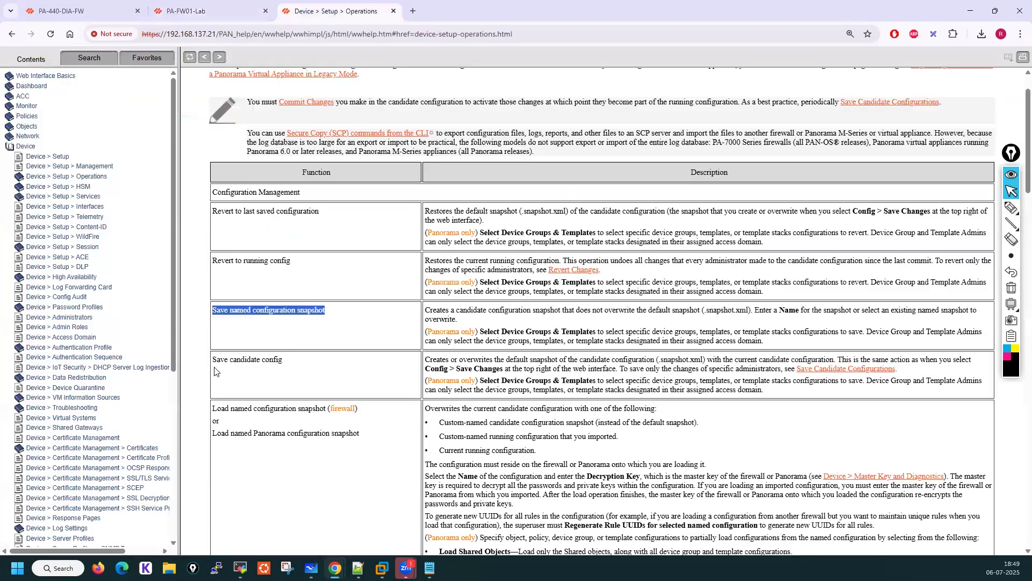
pyautogui.click(288, 361)
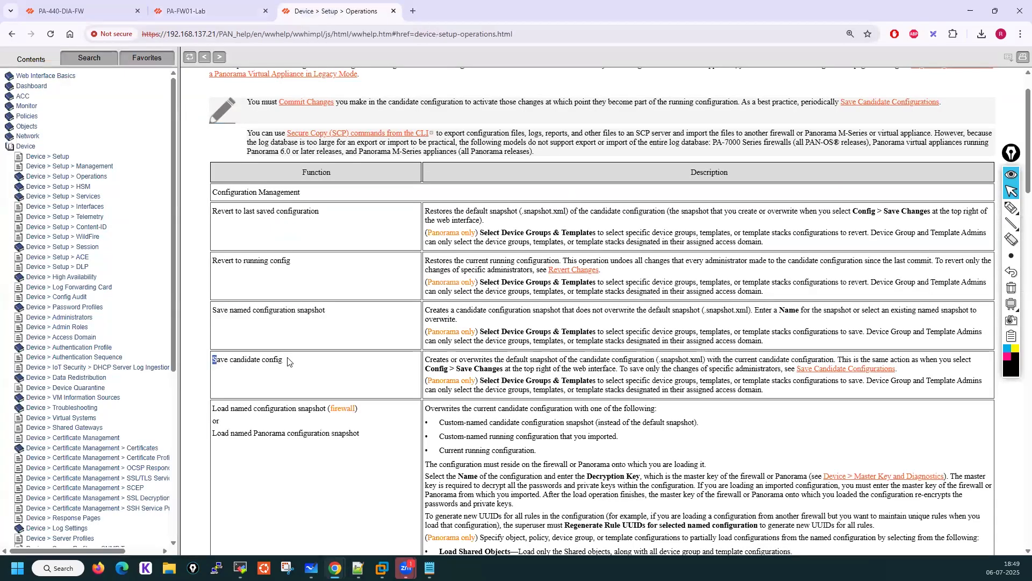
pyautogui.moveTo(288, 361); pyautogui.dragTo(288, 361)
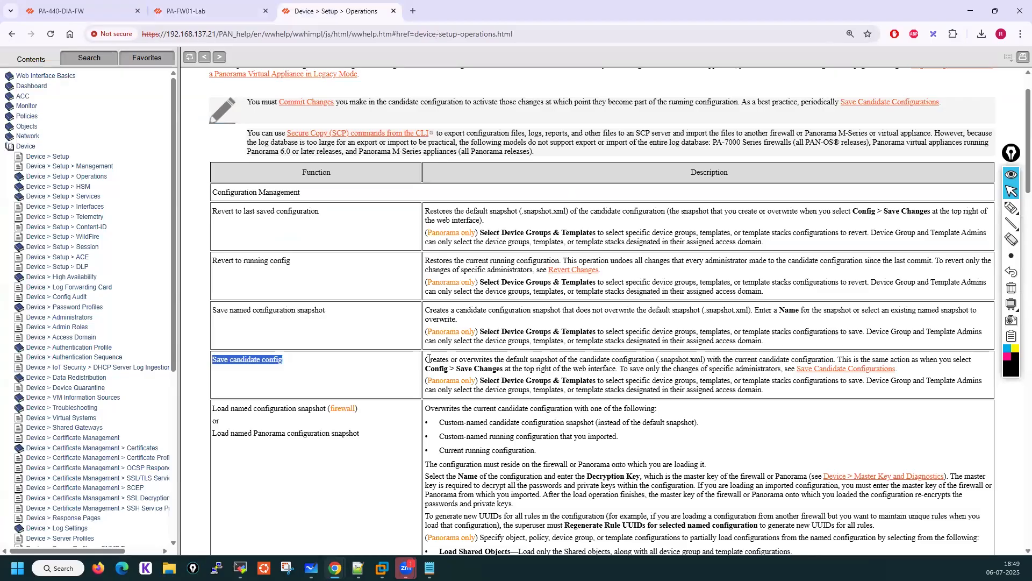
pyautogui.moveTo(429, 359); pyautogui.dragTo(656, 359)
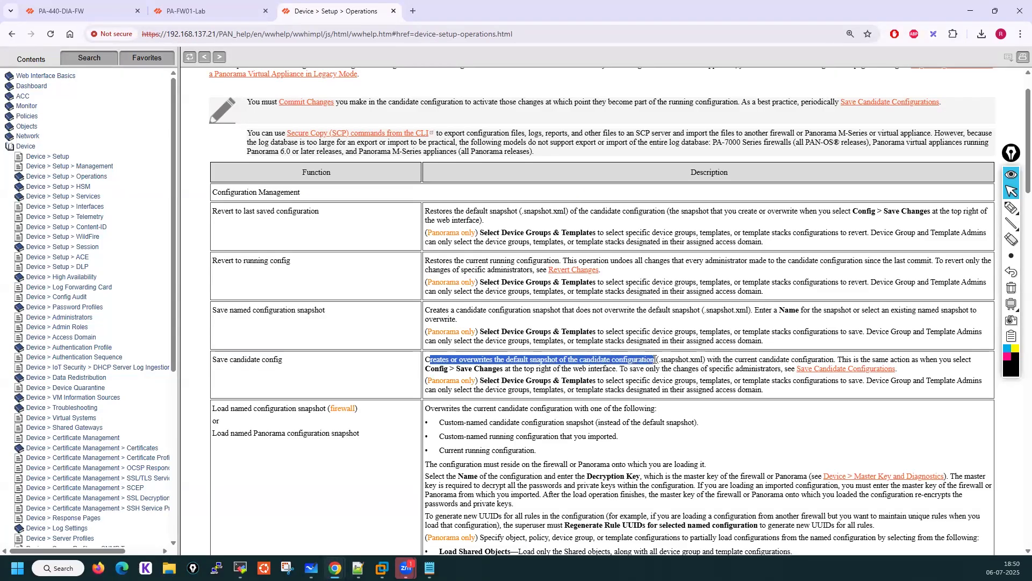
pyautogui.doubleClick(702, 363)
pyautogui.moveTo(713, 363); pyautogui.dragTo(974, 362)
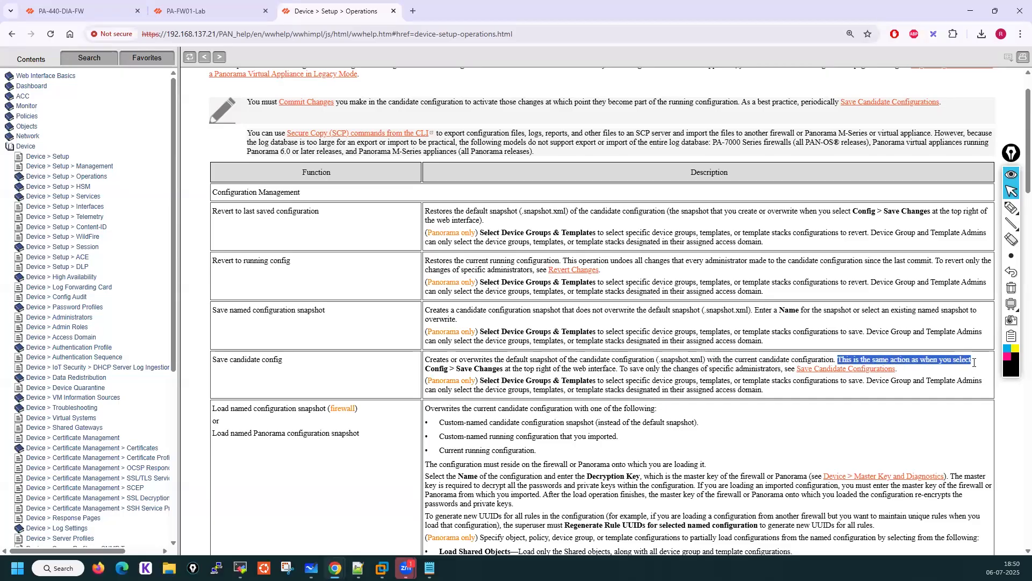
pyautogui.moveTo(431, 369); pyautogui.dragTo(505, 369)
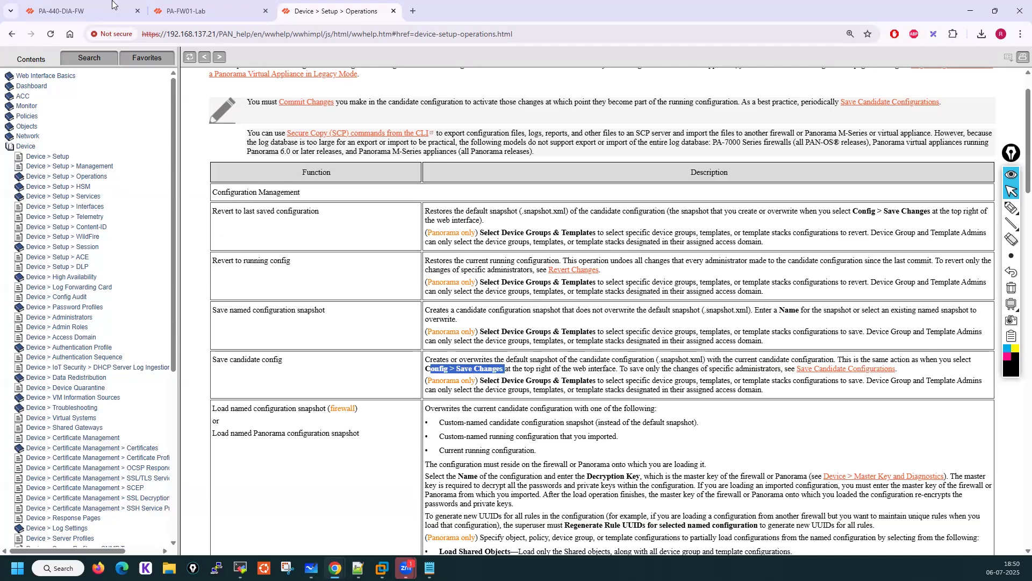
# Save the candidate configuration to the default snapshot
pyautogui.click(189, 2)
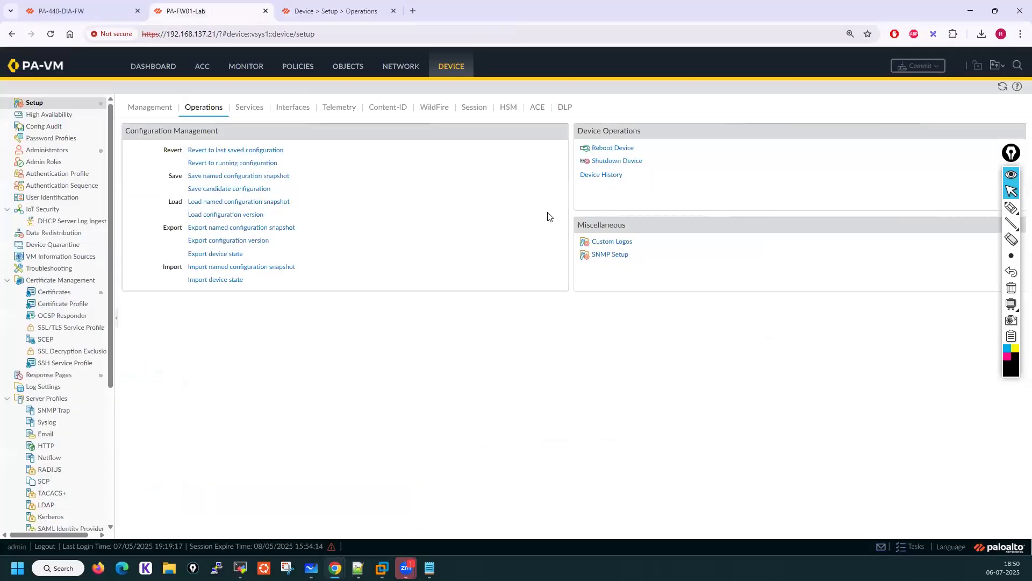
pyautogui.click(220, 189)
pyautogui.click(505, 331)
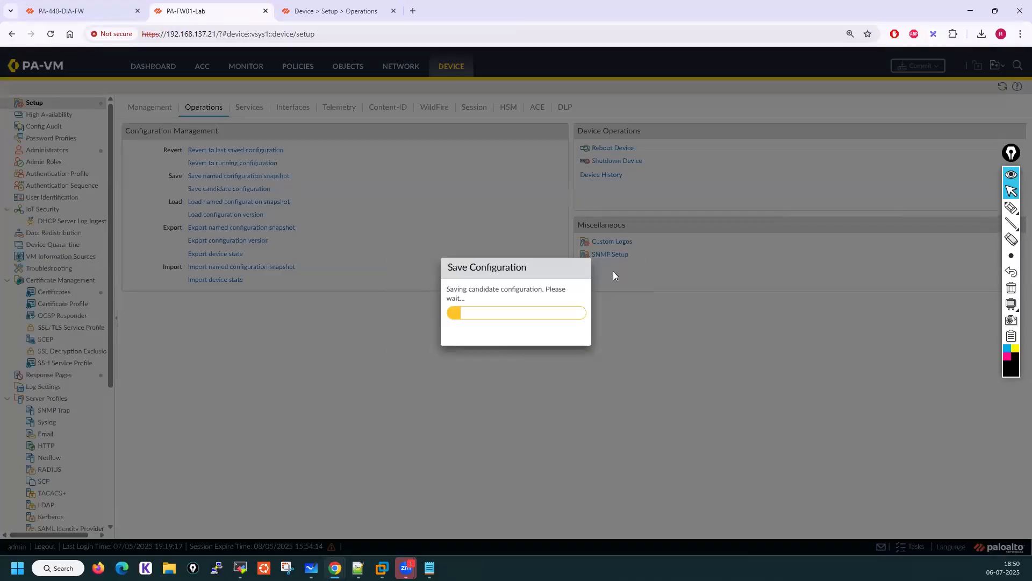
pyautogui.click(514, 333)
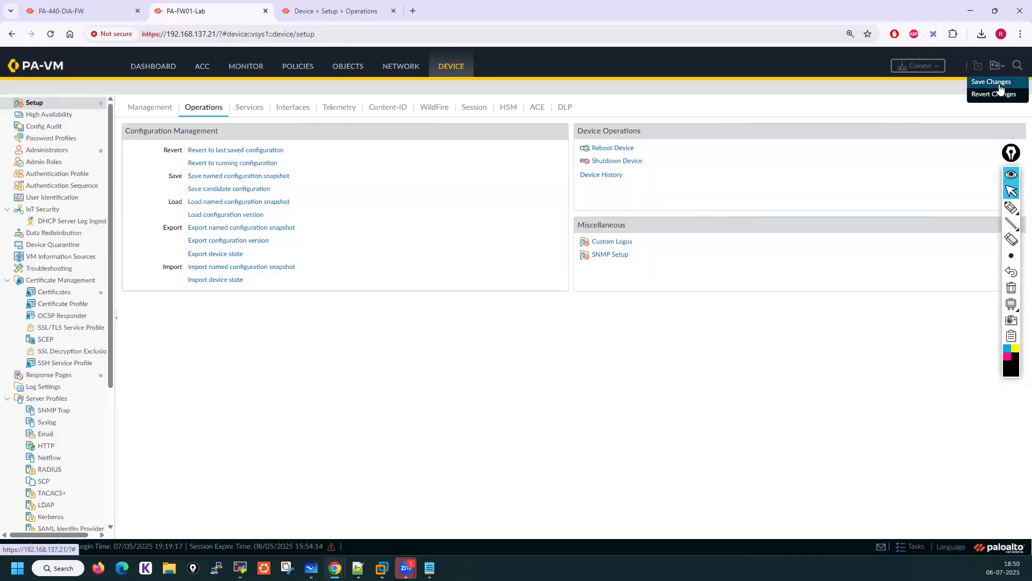
pyautogui.click(1001, 87)
pyautogui.click(525, 333)
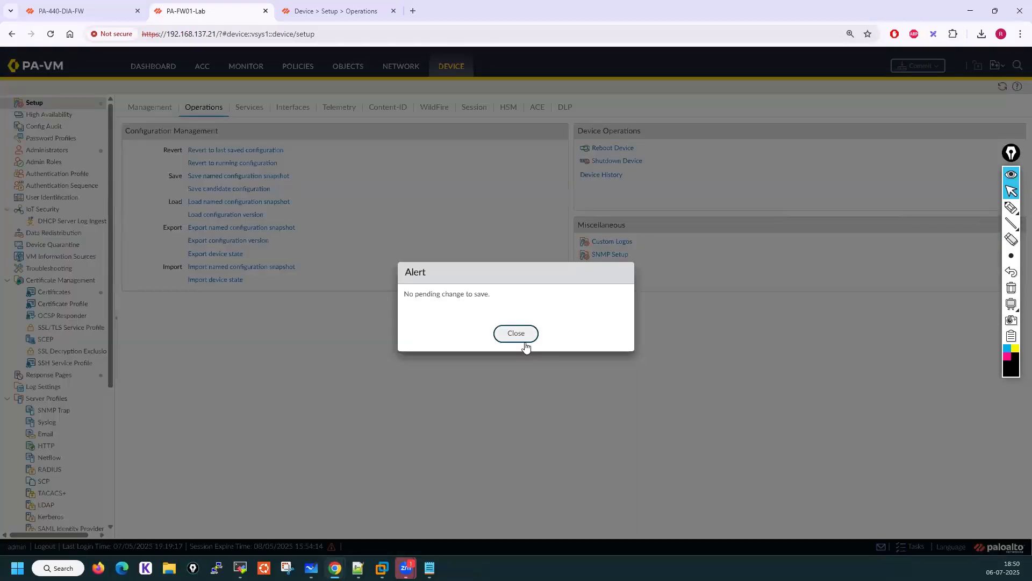
pyautogui.click(524, 336)
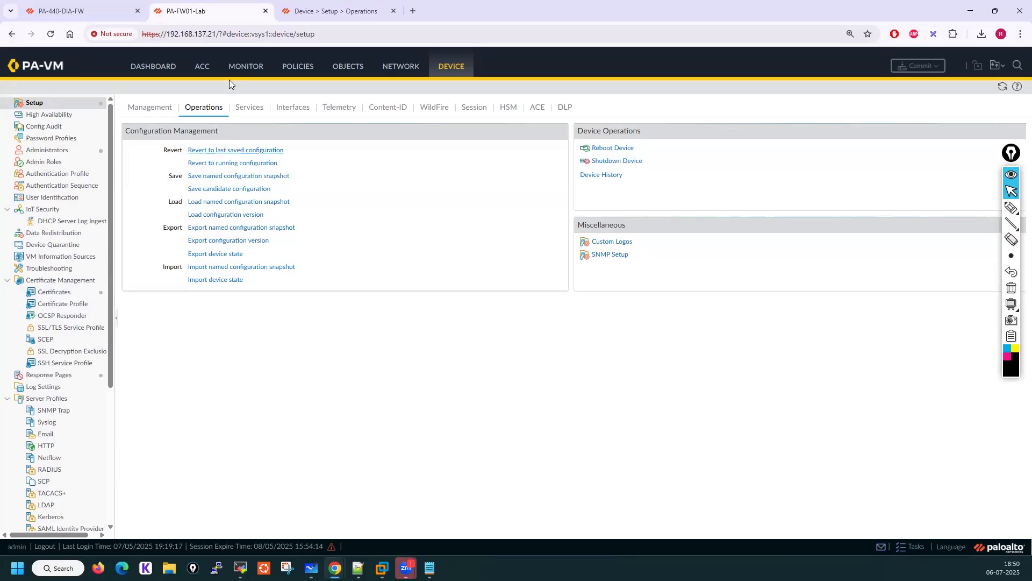
# Create a TCP service object named tcp22 with destination port 22
pyautogui.click(348, 66)
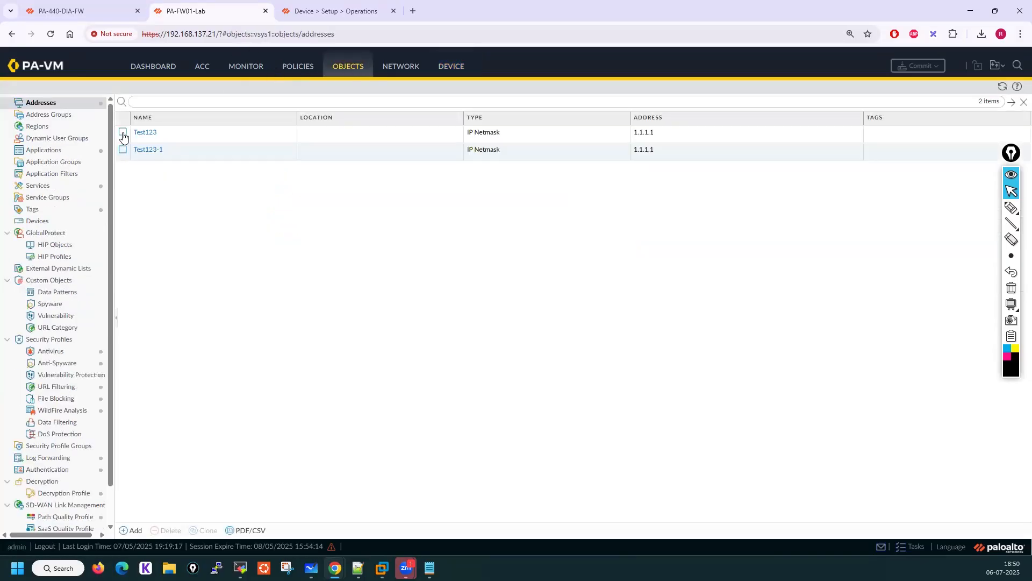
pyautogui.click(37, 186)
pyautogui.click(133, 531)
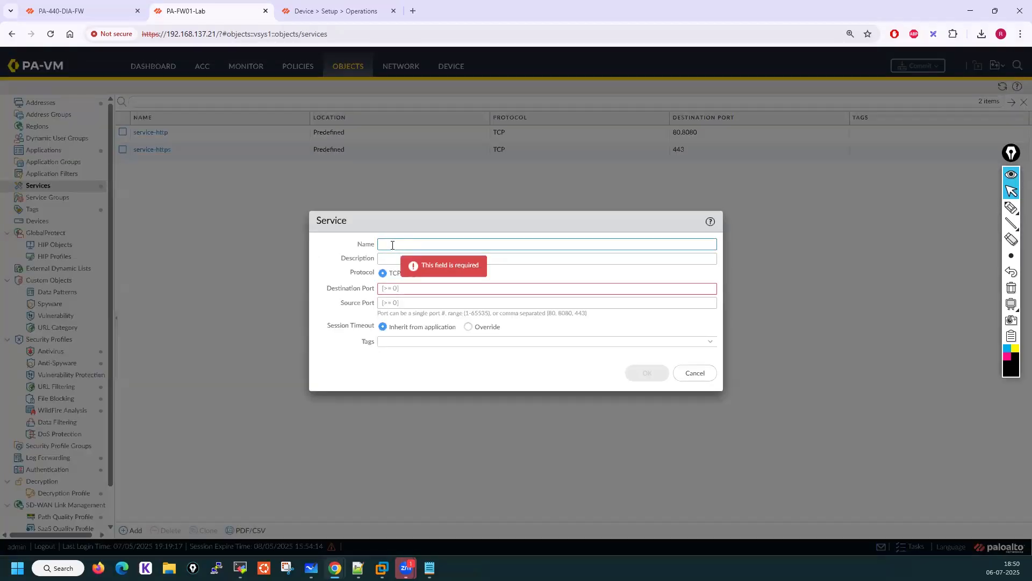
pyautogui.write('tcp22')
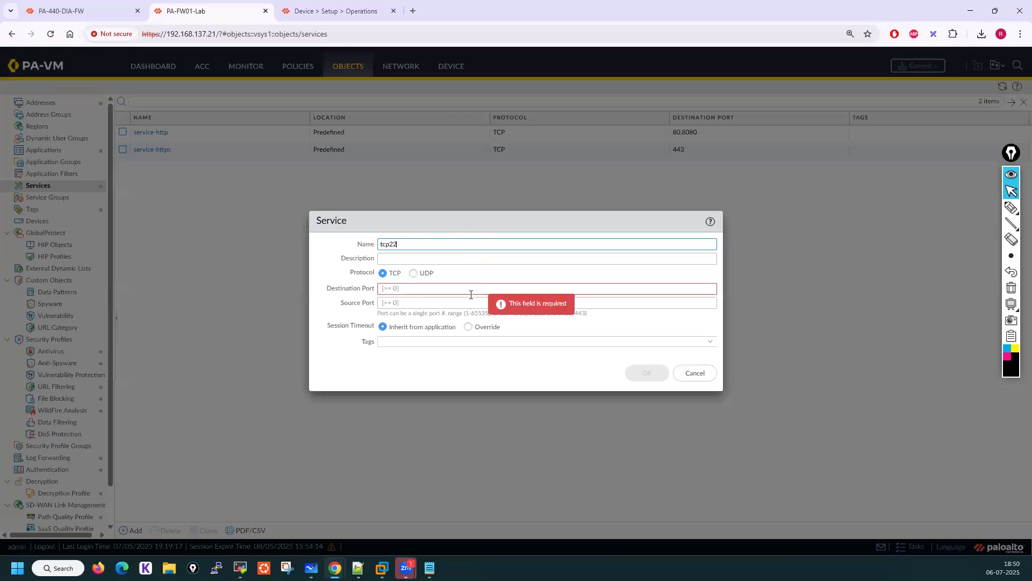
pyautogui.click(450, 291)
pyautogui.write('22')
pyautogui.click(352, 243)
pyautogui.click(652, 377)
# Create a TCP service object named tcp23 with destination port 23
pyautogui.click(136, 531)
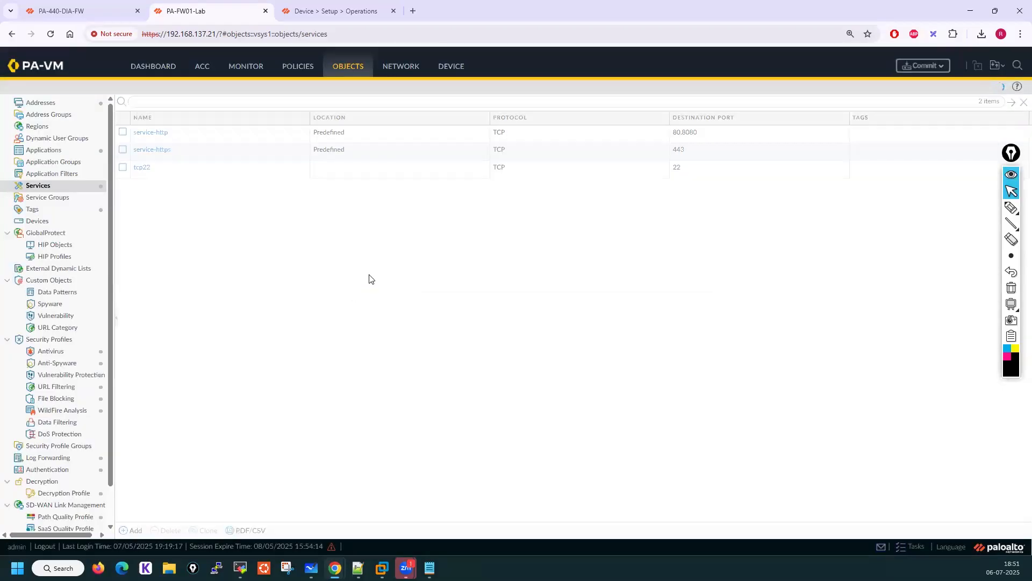
pyautogui.click(398, 249)
pyautogui.write('tcp22')
pyautogui.click(389, 290)
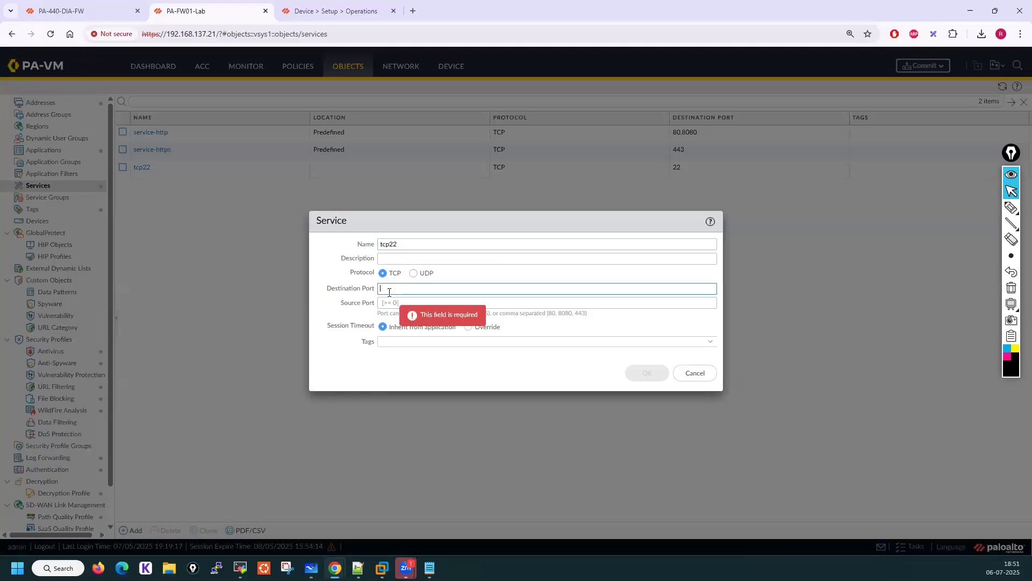
pyautogui.write('23')
pyautogui.click(415, 244)
pyautogui.click(648, 372)
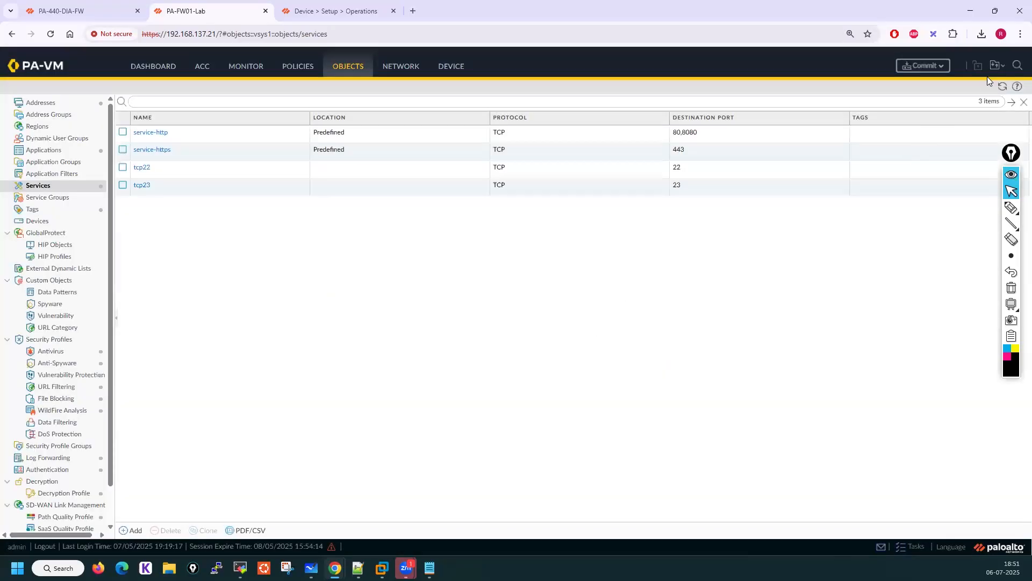
# Save all pending changes to the default configuration snapshot
pyautogui.click(997, 65)
pyautogui.click(988, 89)
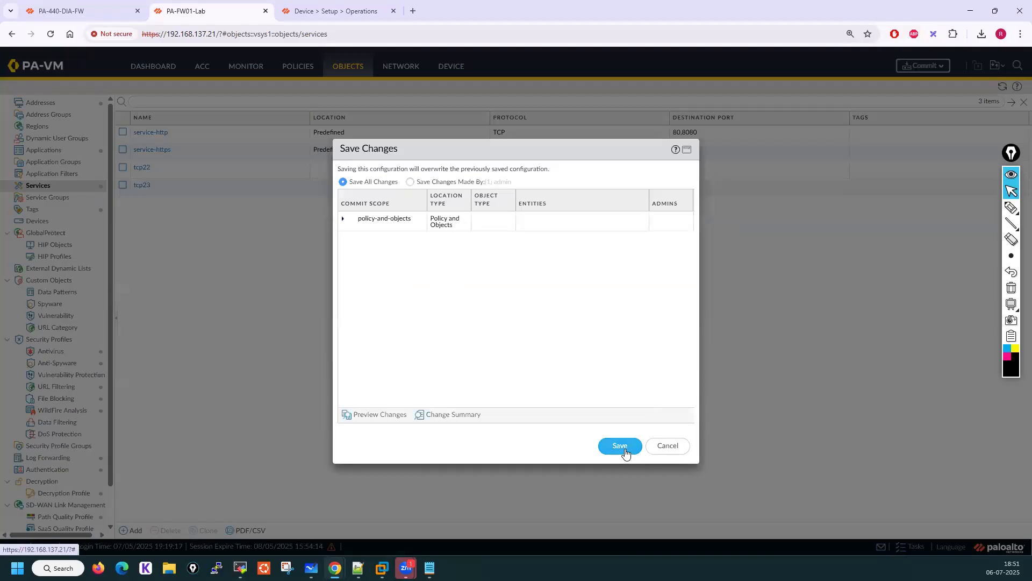
pyautogui.click(621, 446)
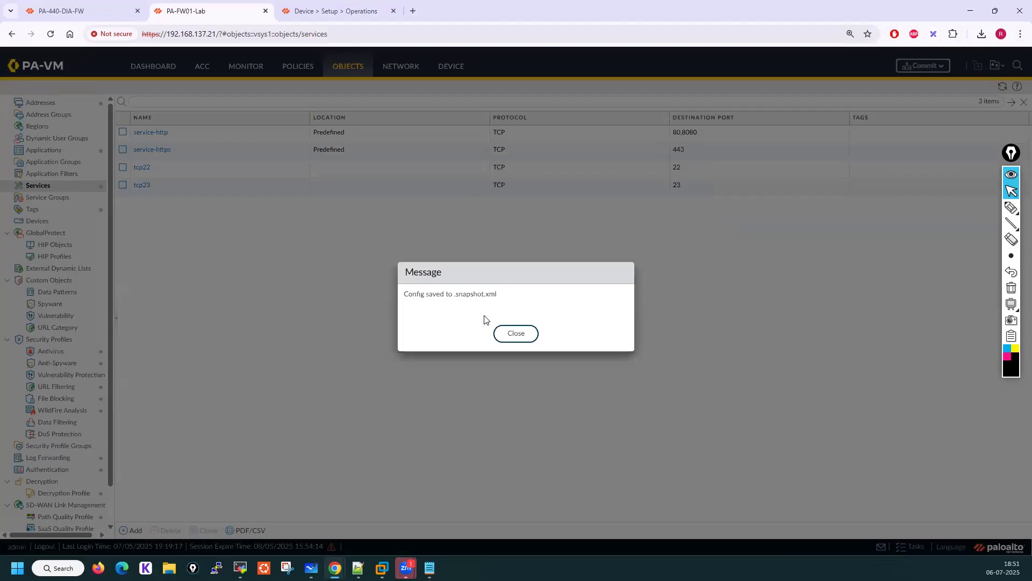
pyautogui.moveTo(455, 295); pyautogui.dragTo(498, 295)
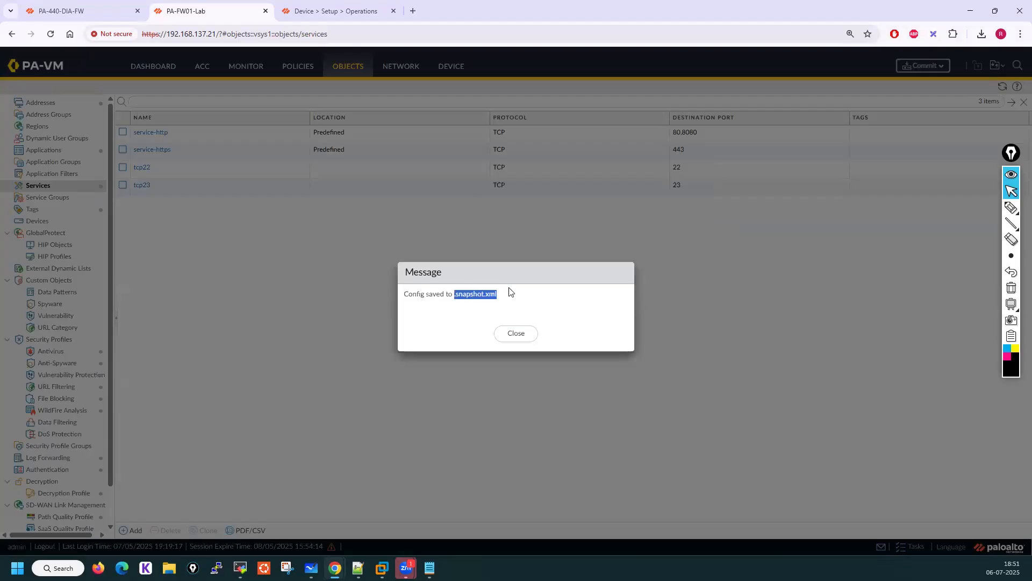
pyautogui.click(511, 335)
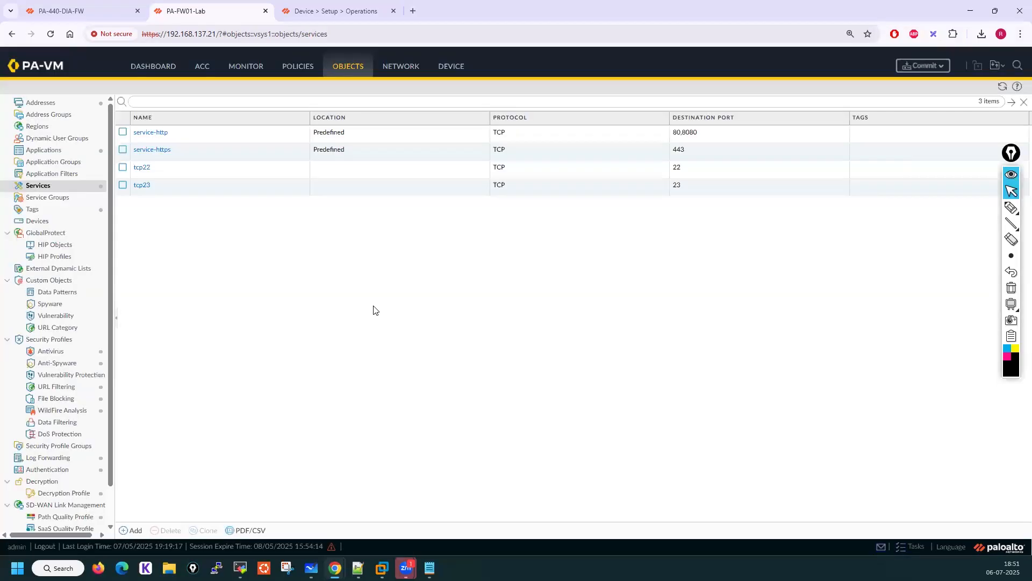
# Select the tcp22 and tcp23 services and clone them, repeating the clone once more
pyautogui.click(123, 167)
pyautogui.click(122, 185)
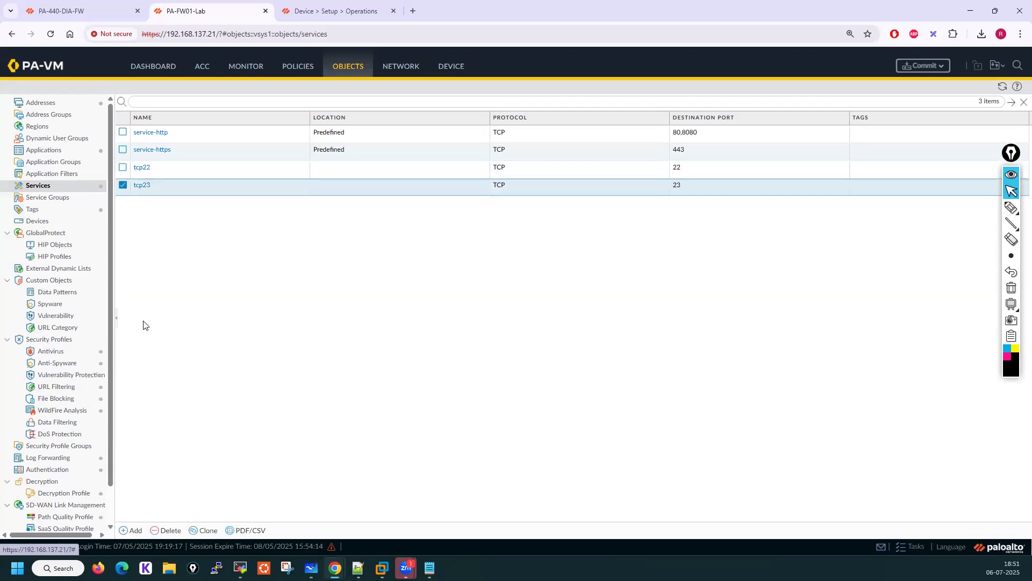
pyautogui.click(123, 167)
pyautogui.click(209, 532)
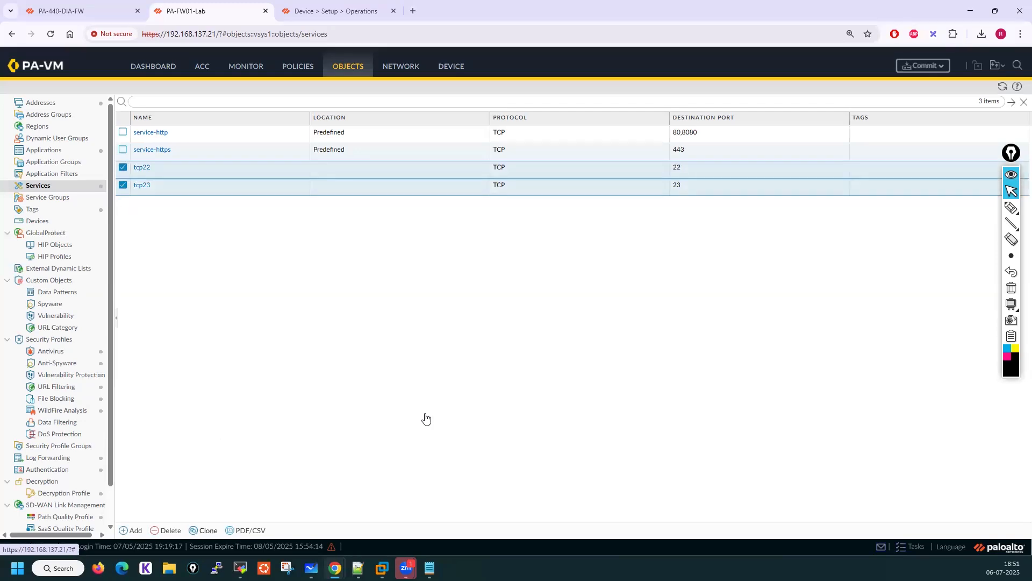
pyautogui.click(561, 376)
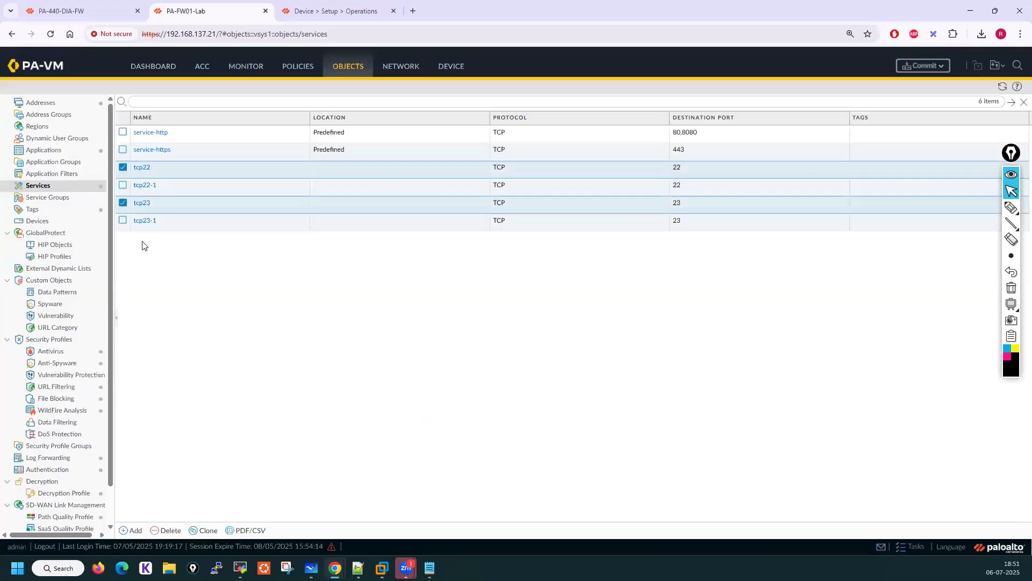
pyautogui.click(202, 531)
pyautogui.click(572, 375)
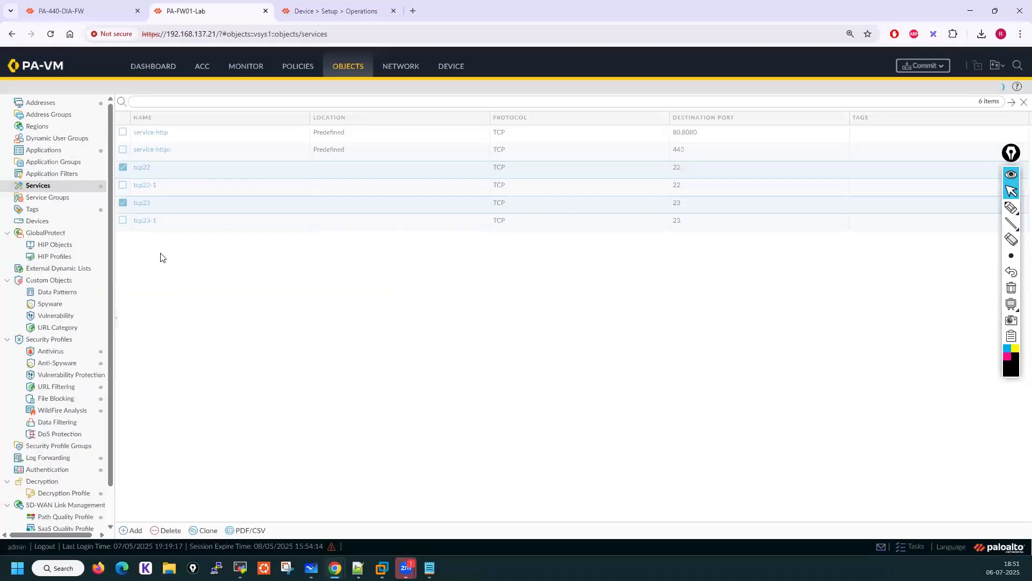
# Change the destination ports of the cloned services tcp23-1 to 231 and tcp23-2 to 232
pyautogui.click(188, 238)
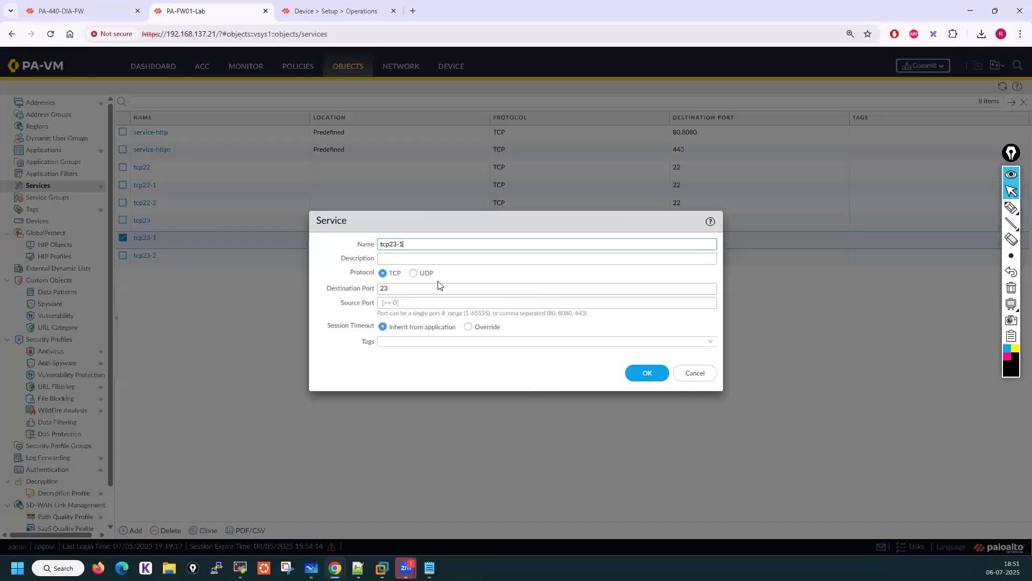
pyautogui.click(392, 291)
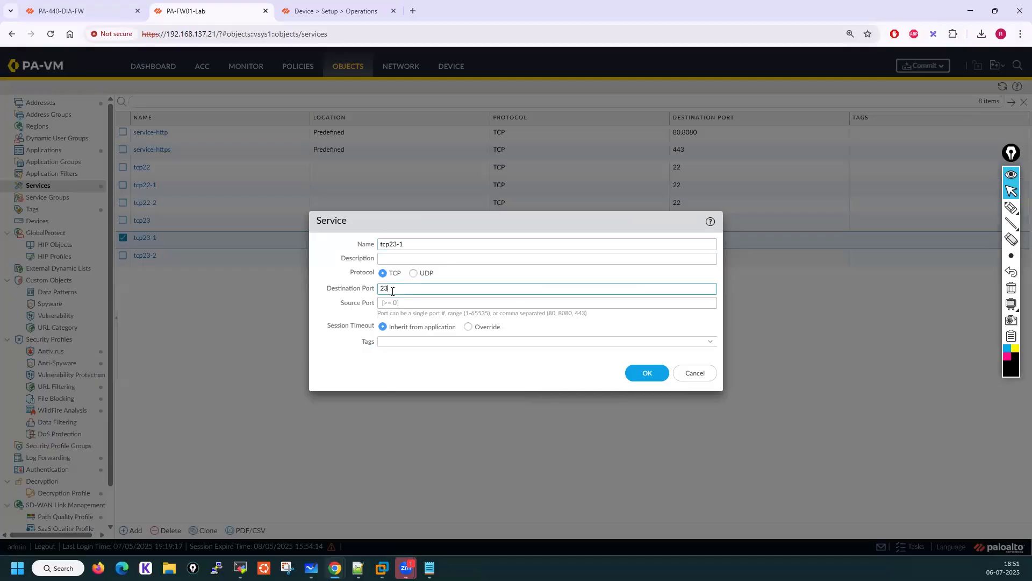
pyautogui.write('1')
pyautogui.click(635, 371)
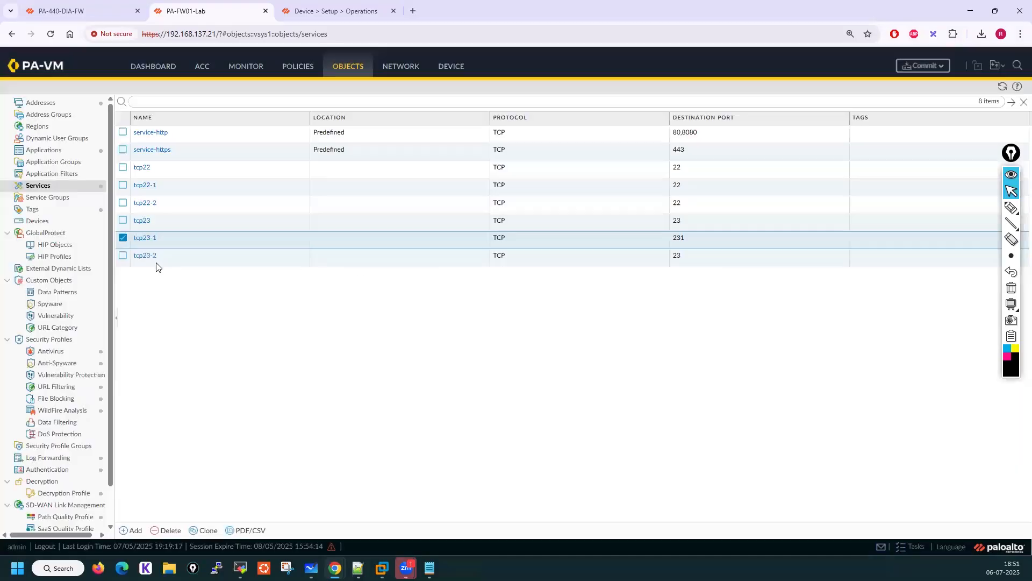
pyautogui.click(152, 261)
pyautogui.click(397, 288)
pyautogui.write('2')
pyautogui.click(647, 373)
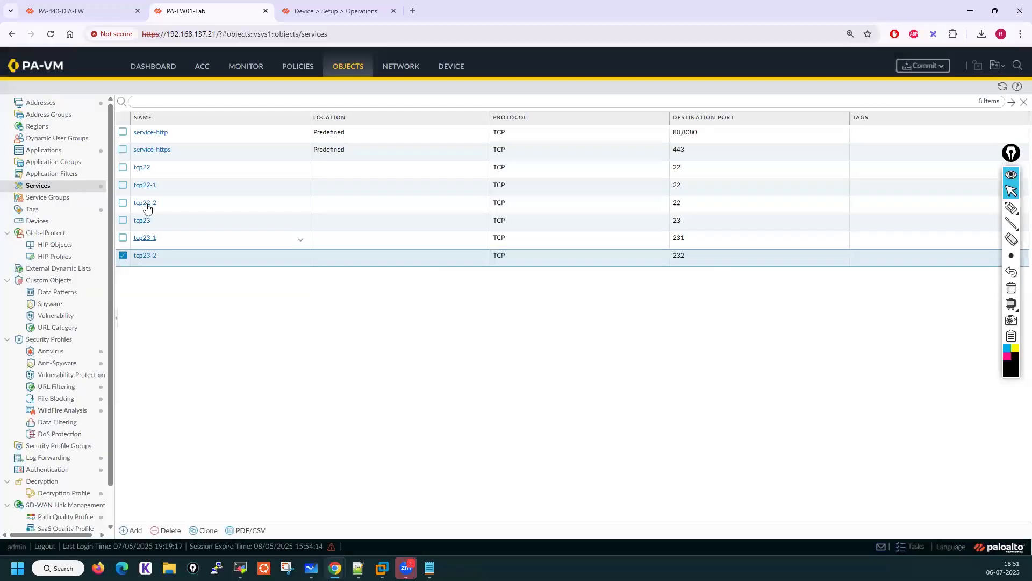
# Change the destination ports of the cloned services tcp22-2 to 222 and tcp22-1 to 221
pyautogui.click(145, 202)
pyautogui.click(394, 288)
pyautogui.write('2')
pyautogui.click(647, 372)
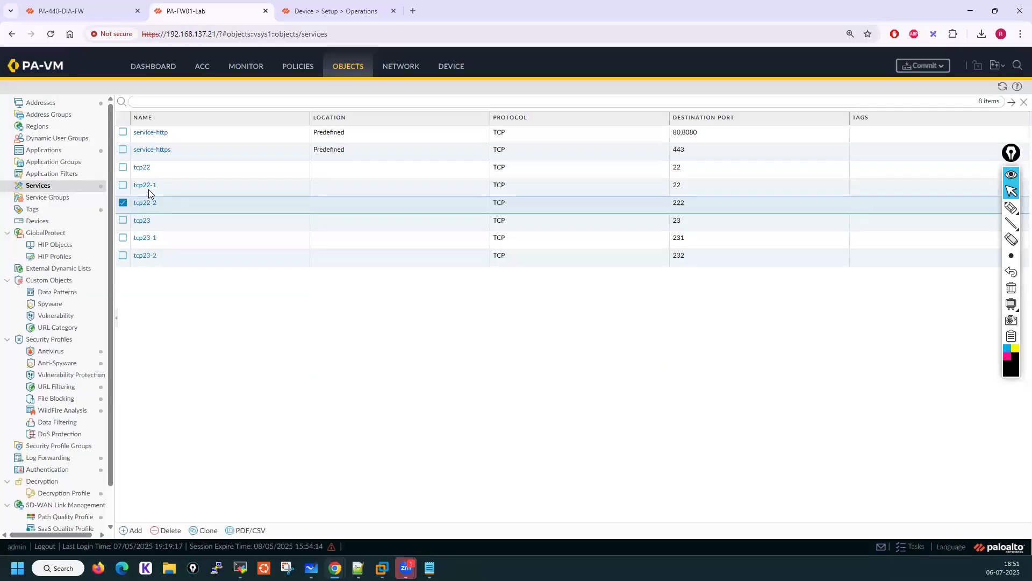
pyautogui.click(146, 186)
pyautogui.click(439, 288)
pyautogui.write('1')
pyautogui.click(652, 375)
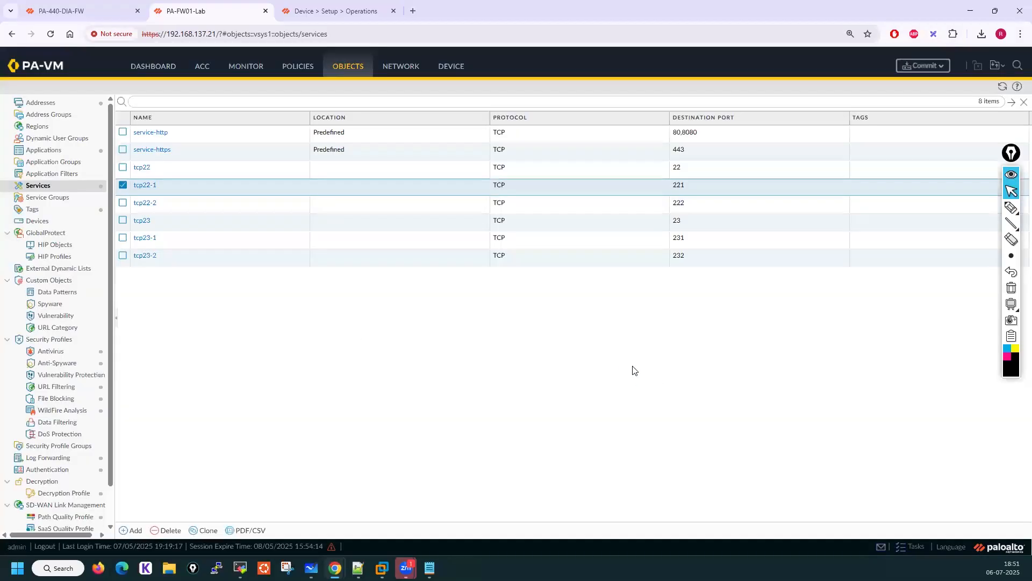
# Save all pending changes to the default configuration snapshot and highlight the saved file name in the message
pyautogui.click(450, 66)
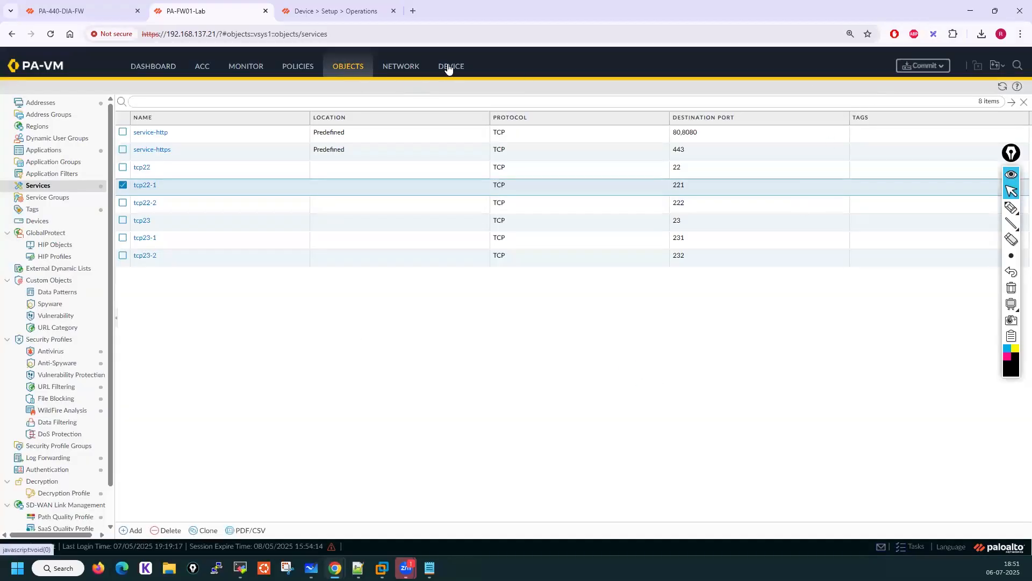
pyautogui.click(999, 66)
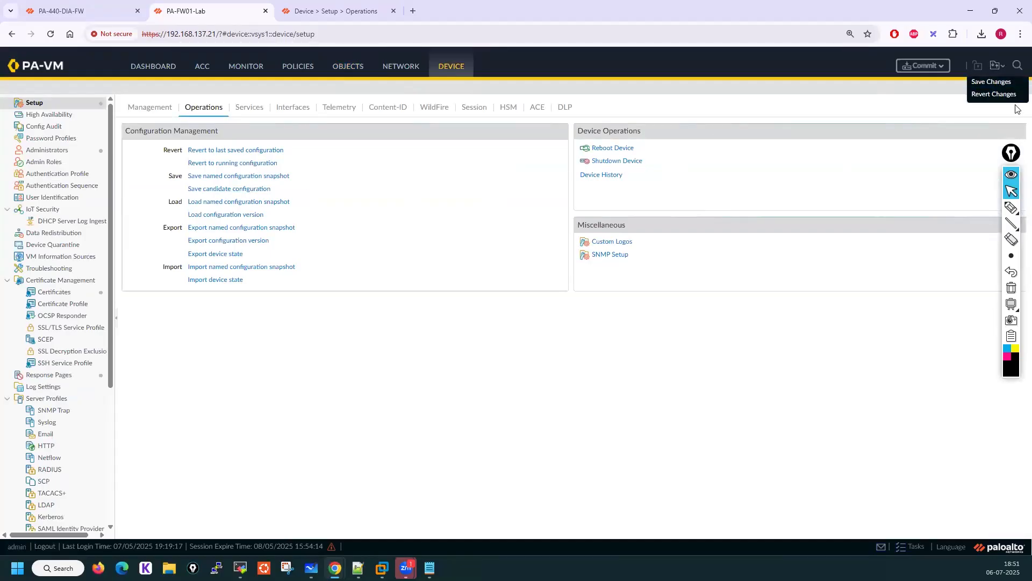
pyautogui.click(990, 82)
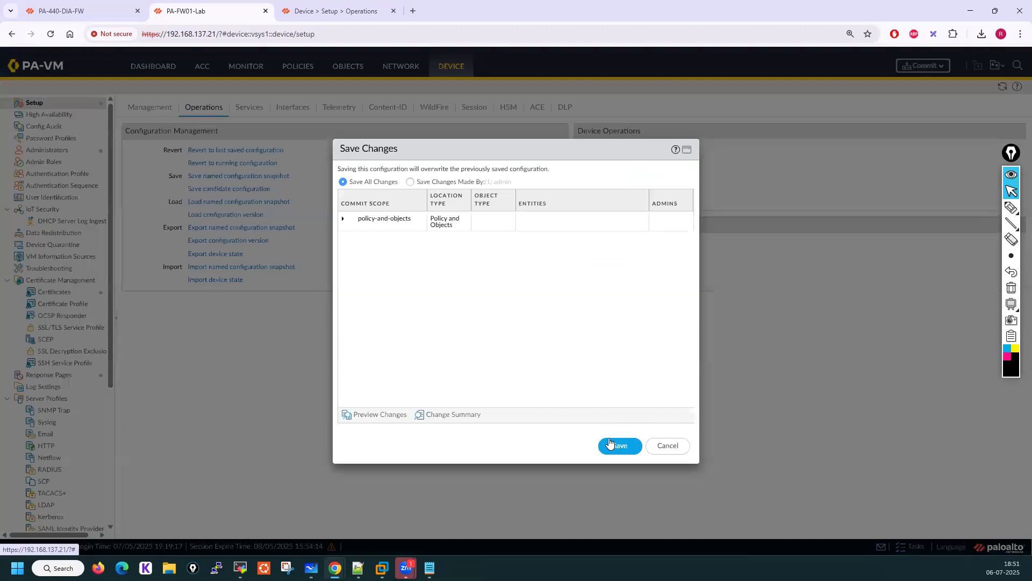
pyautogui.click(618, 446)
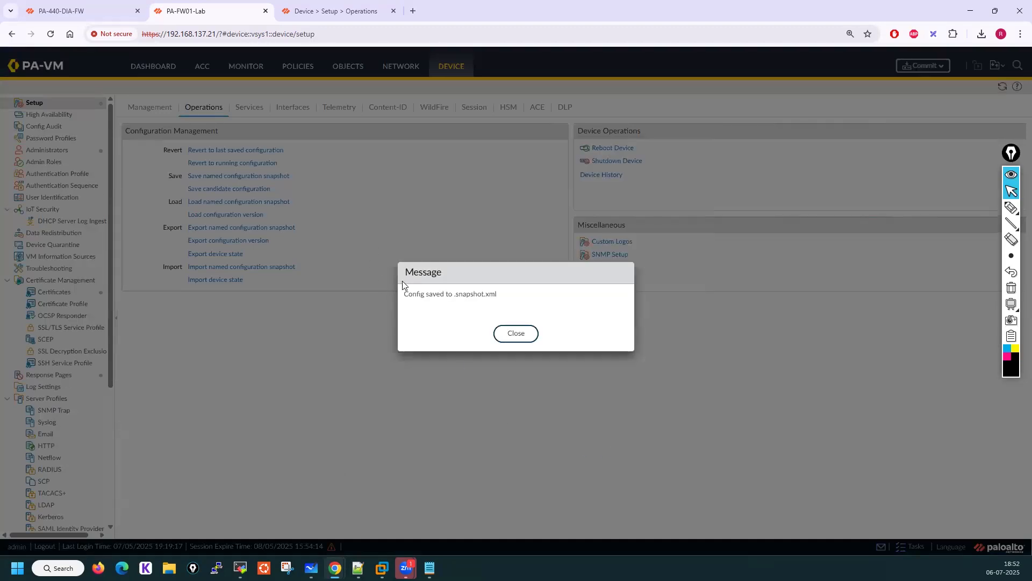
pyautogui.moveTo(454, 301); pyautogui.dragTo(500, 302)
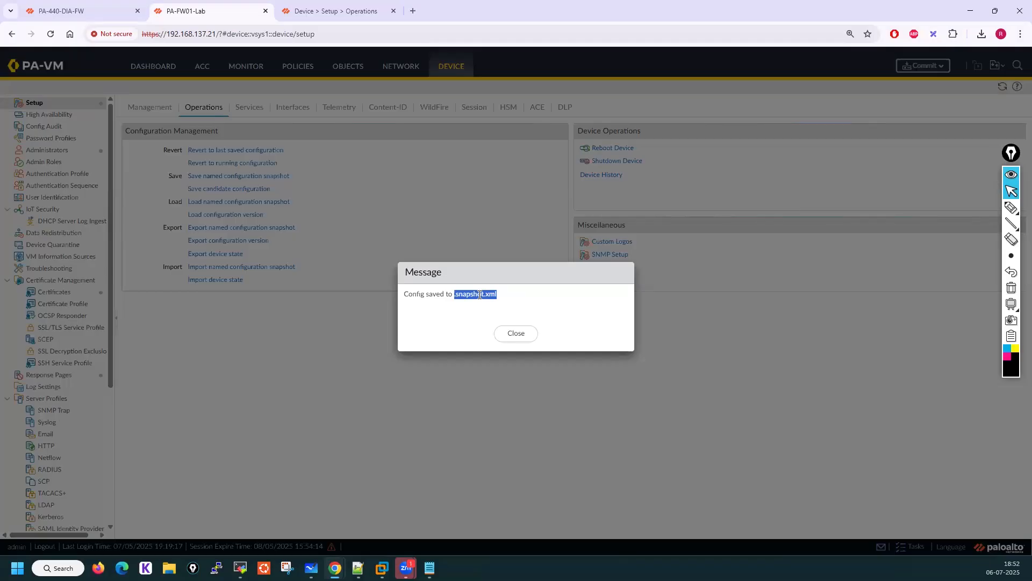
# Review the pending candidate changes listed in the Revert Changes dialog, then cancel without reverting
pyautogui.click(524, 335)
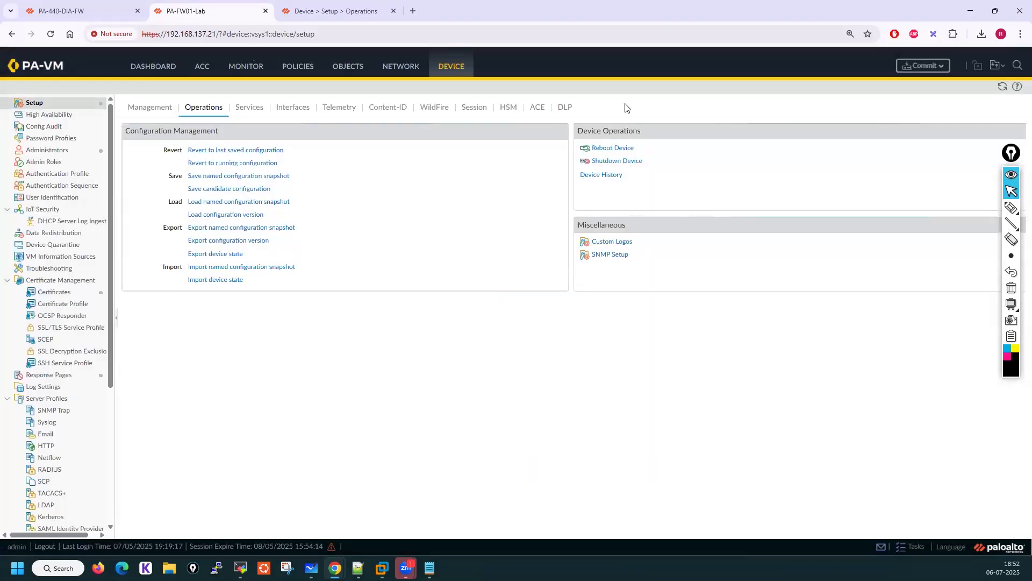
pyautogui.click(995, 66)
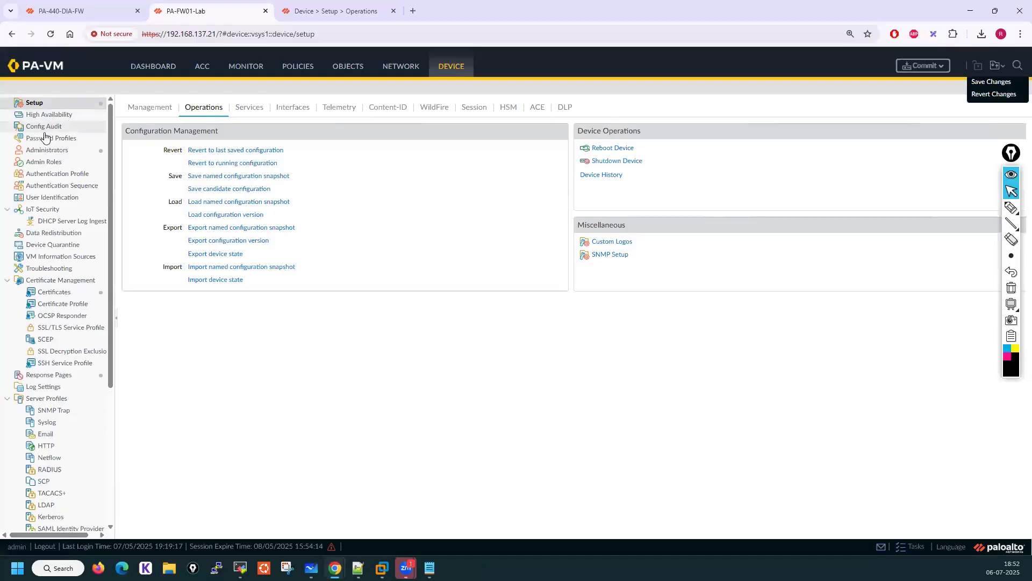
pyautogui.click(341, 72)
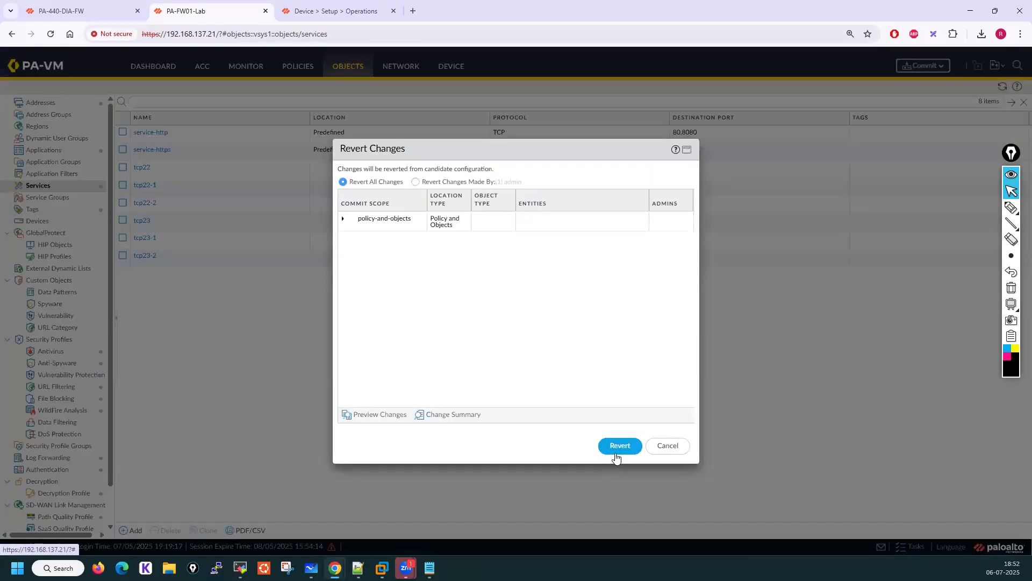
pyautogui.click(343, 219)
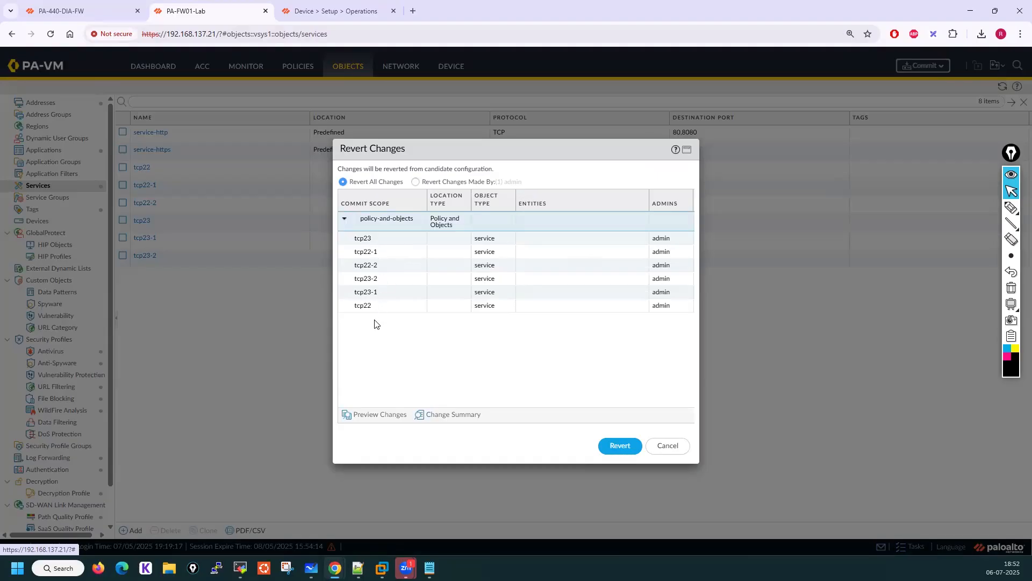
pyautogui.click(667, 449)
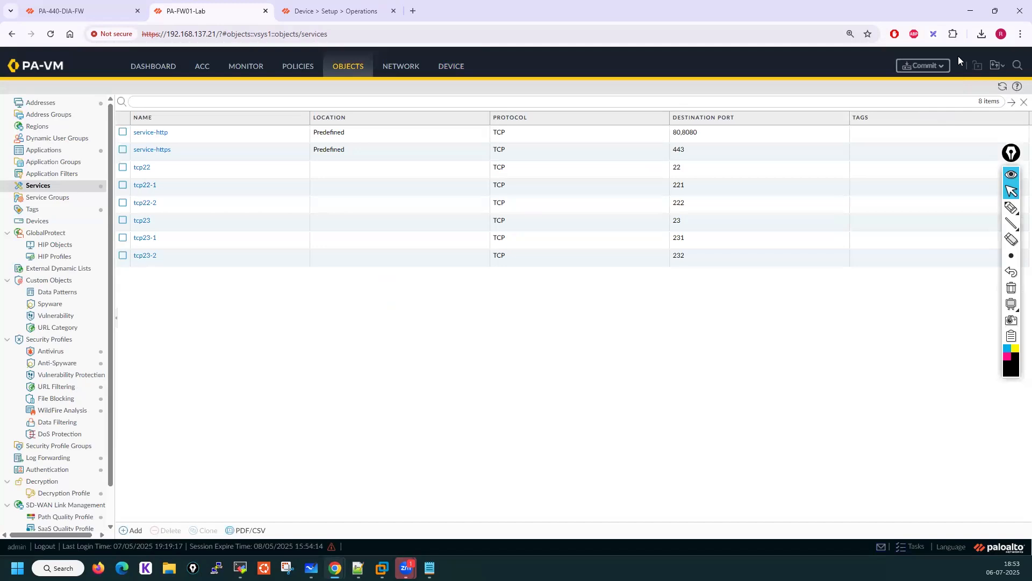
# Read the help page descriptions of Revert to running config and Save candidate config
pyautogui.hotkey('ctrl', 'Tab')
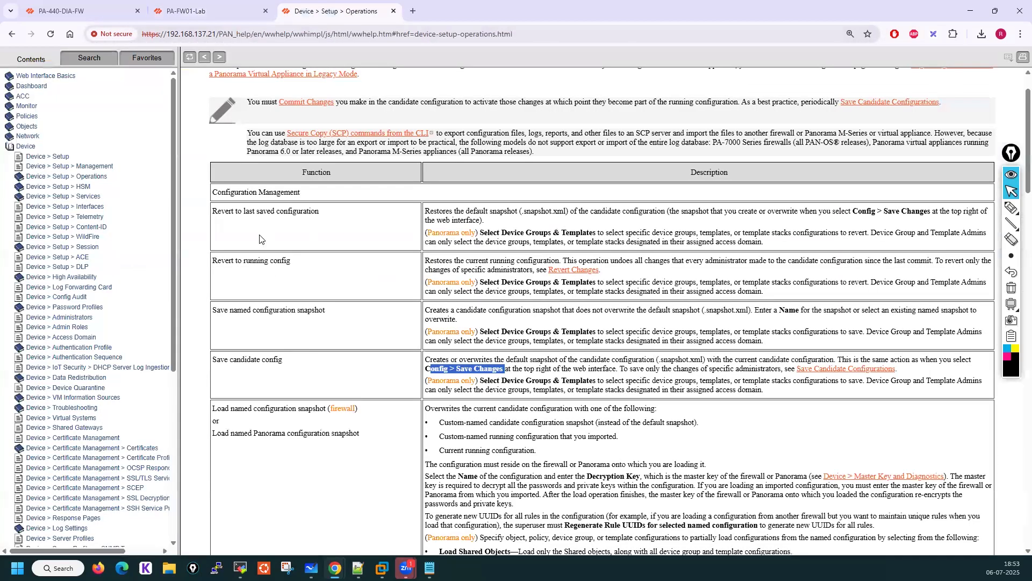
pyautogui.moveTo(218, 261); pyautogui.dragTo(289, 261)
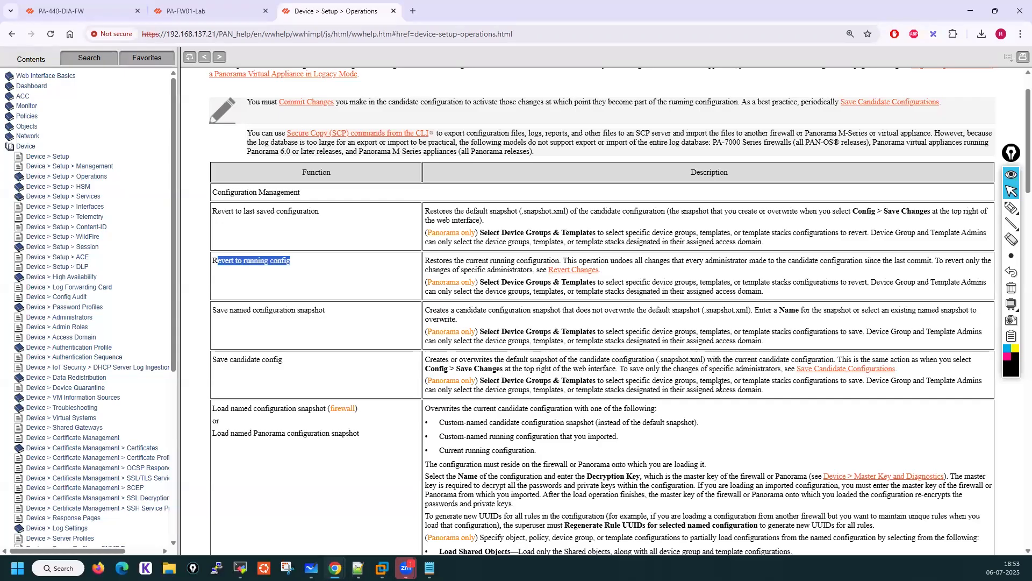
pyautogui.scroll(-2, 648, 392)
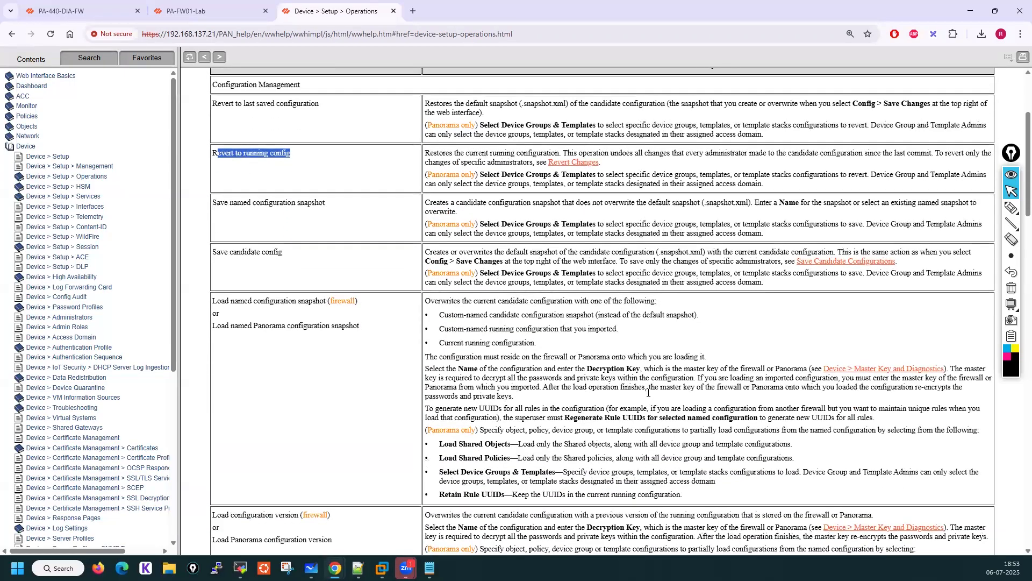
pyautogui.scroll(2, 648, 397)
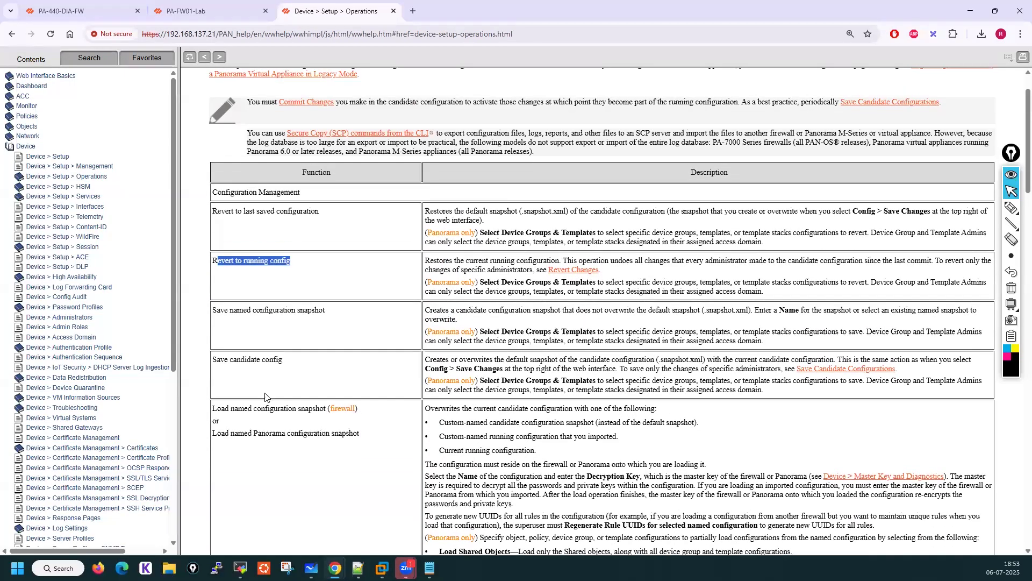
pyautogui.moveTo(428, 368); pyautogui.dragTo(504, 370)
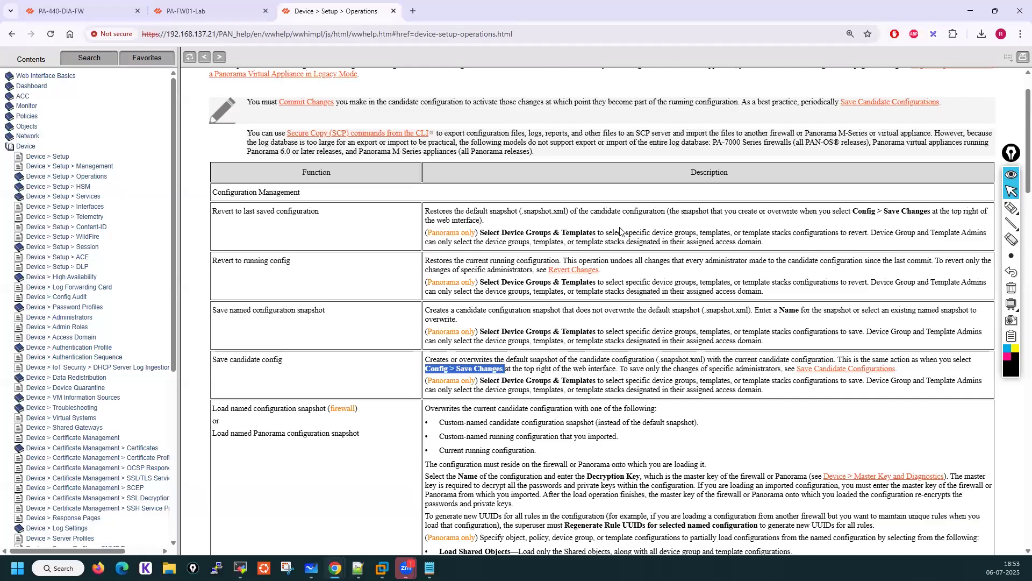
pyautogui.moveTo(214, 262); pyautogui.dragTo(291, 262)
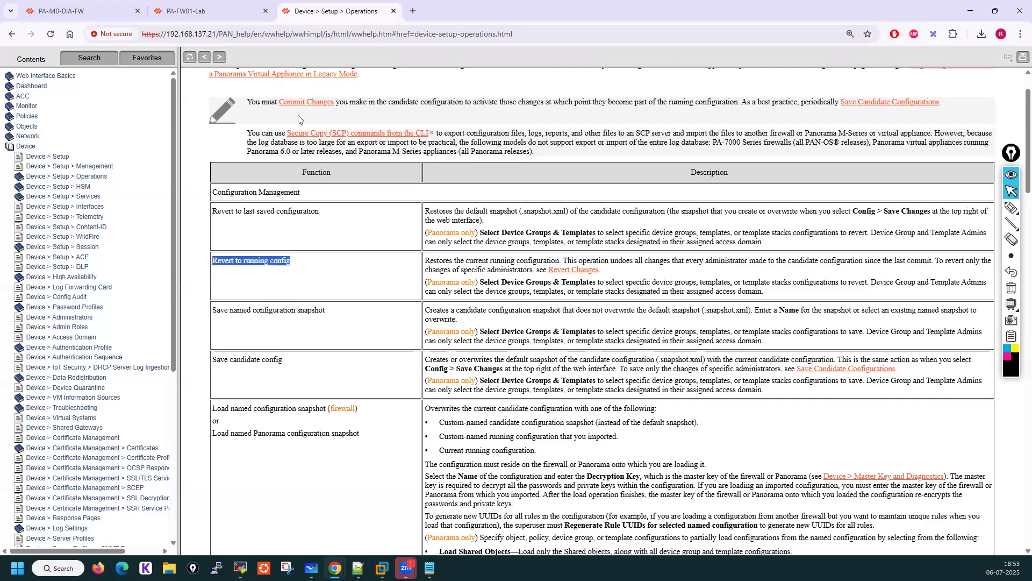
pyautogui.click(226, 5)
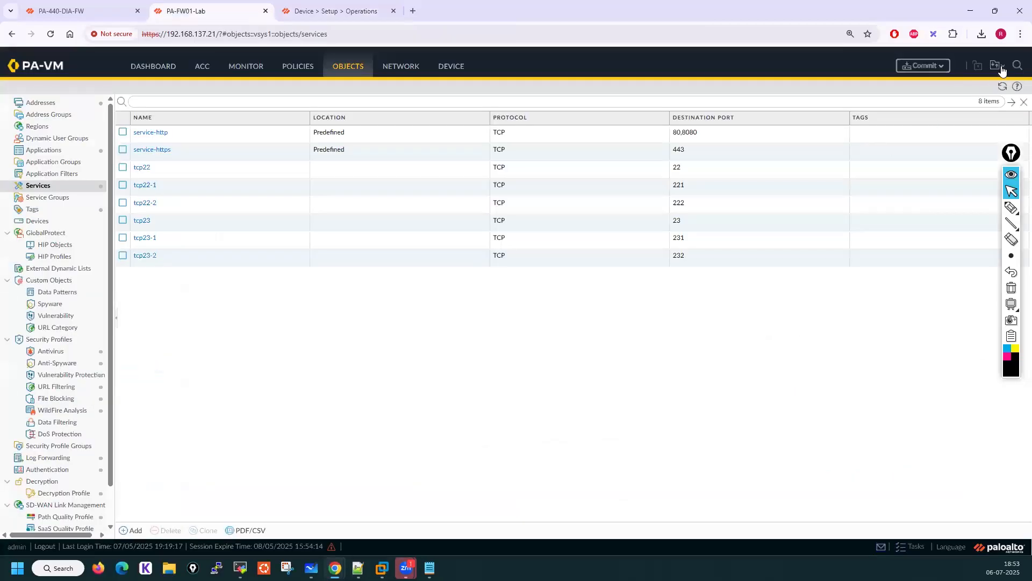
# Revert the changes made by admin, including all policy-and-objects service changes
pyautogui.click(994, 93)
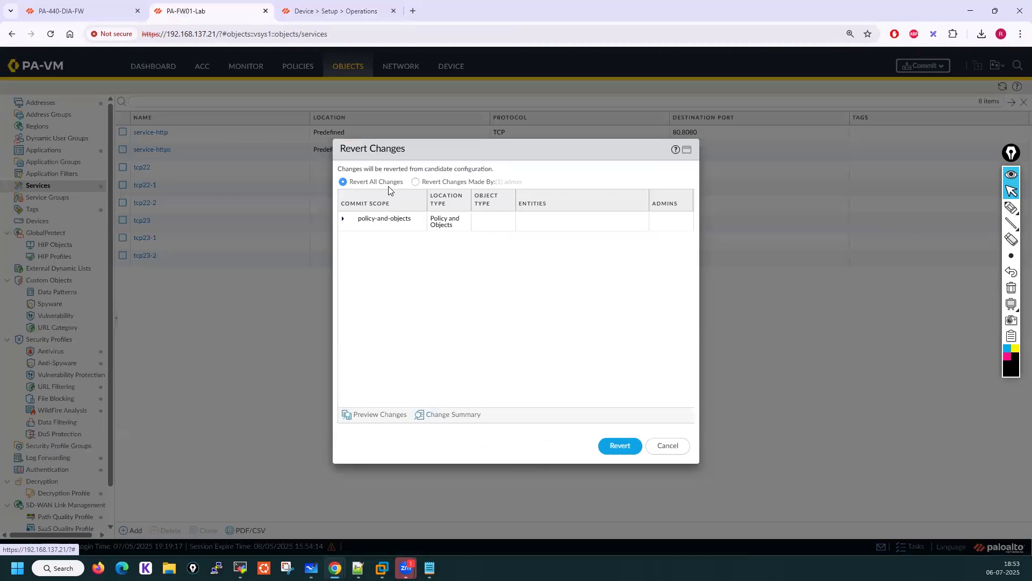
pyautogui.click(416, 182)
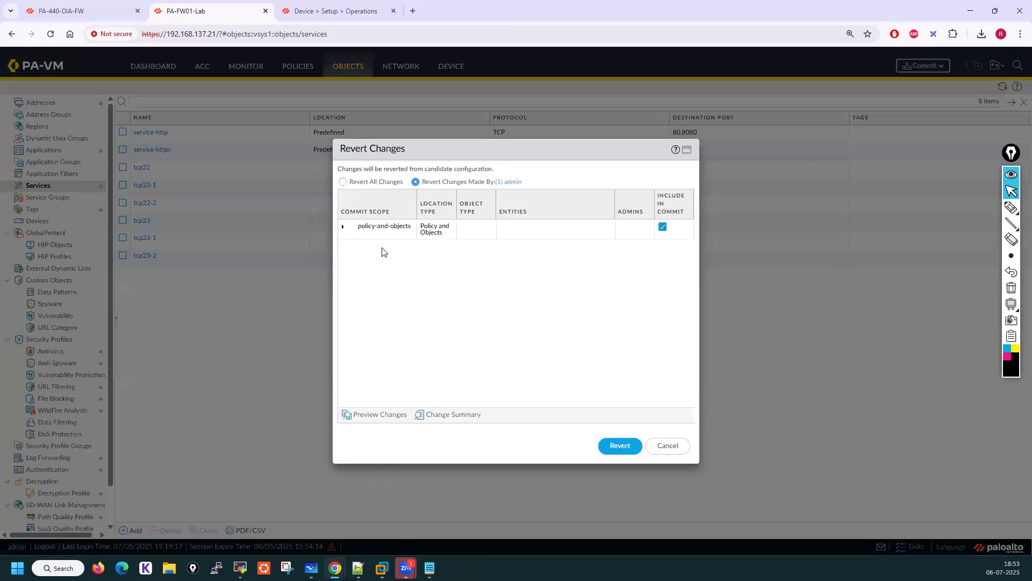
pyautogui.click(345, 228)
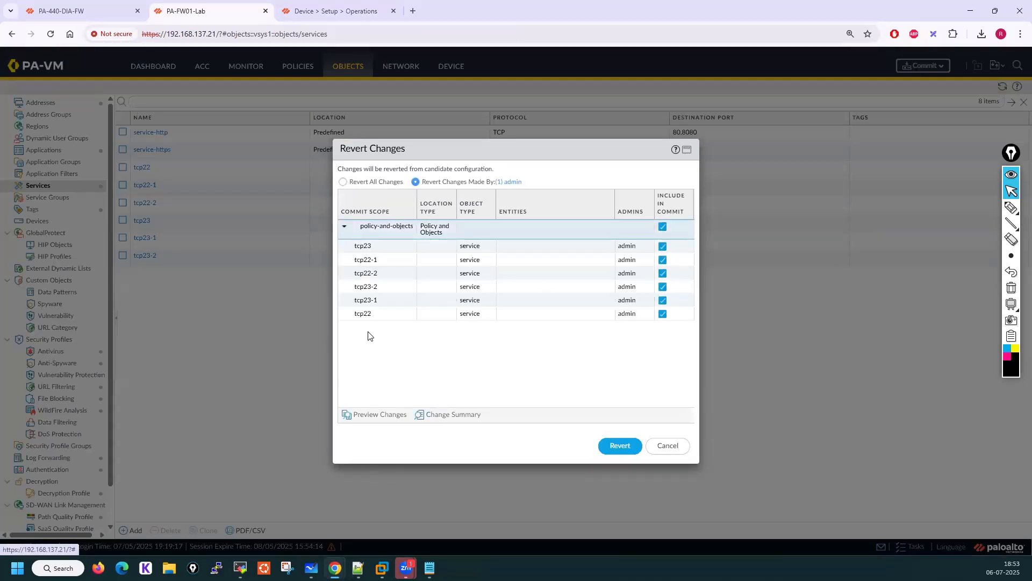
pyautogui.click(619, 445)
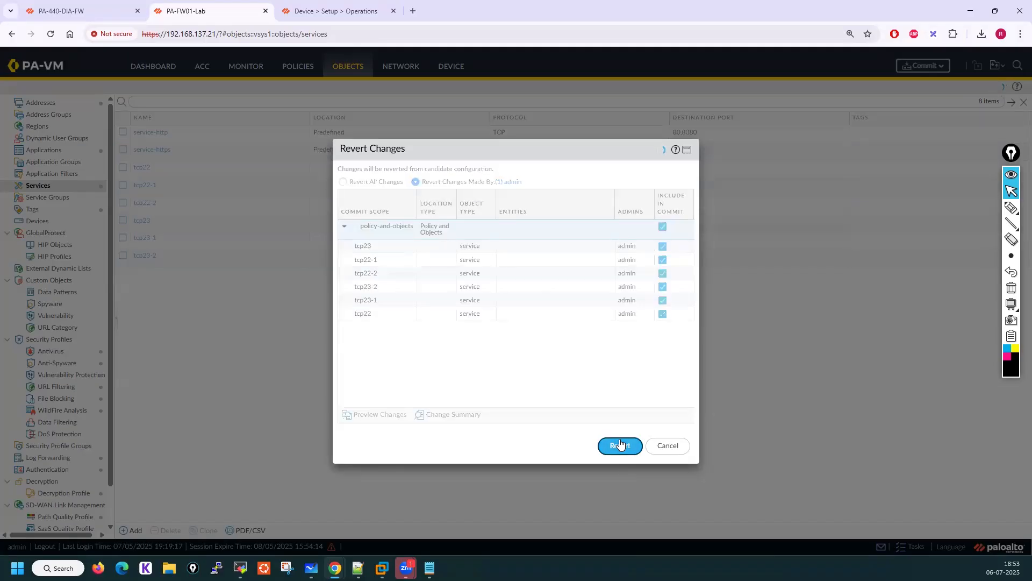
pyautogui.click(514, 335)
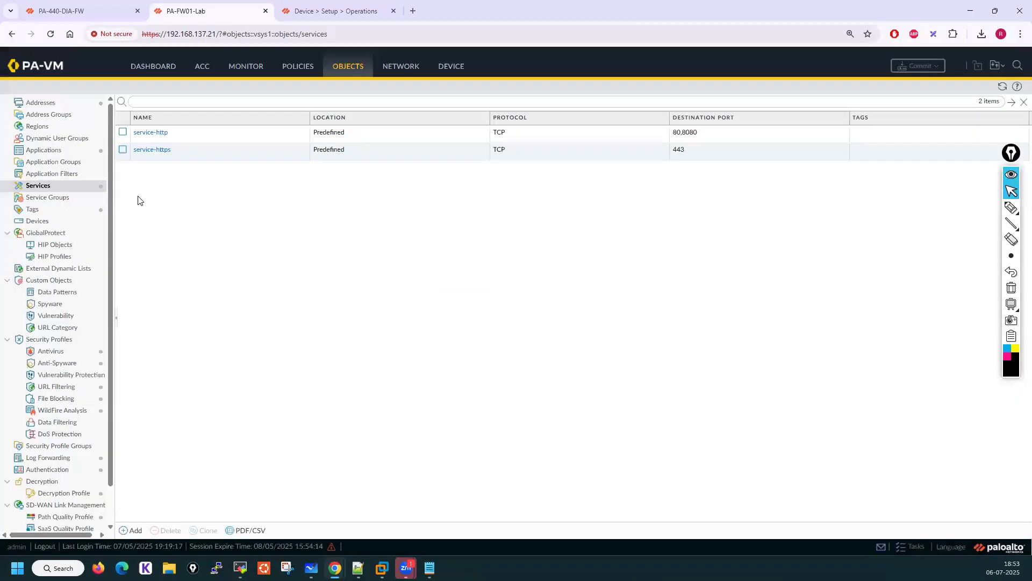
# Check the address objects, then browse the named configuration snapshots available to load and cancel
pyautogui.click(40, 102)
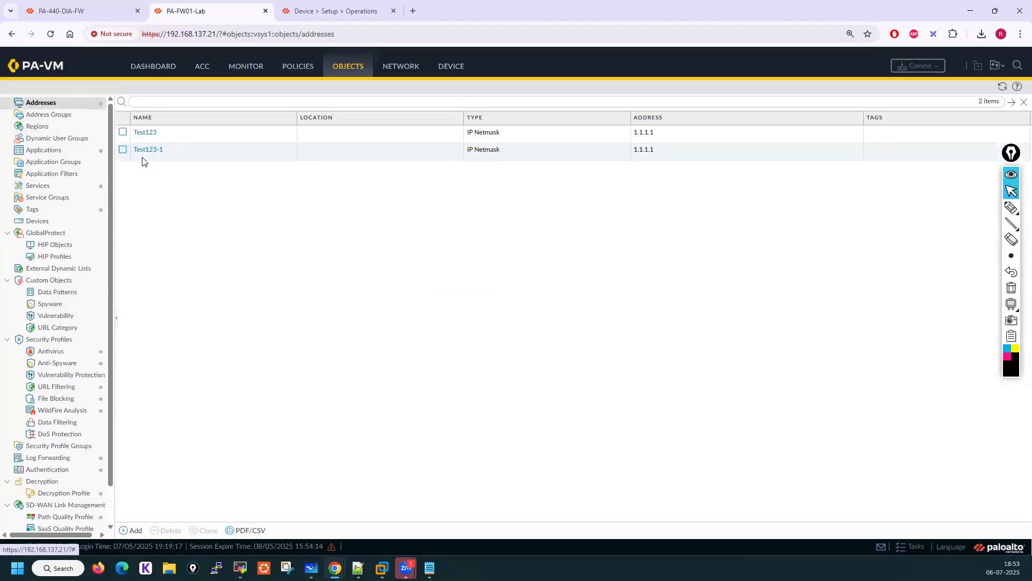
pyautogui.click(457, 66)
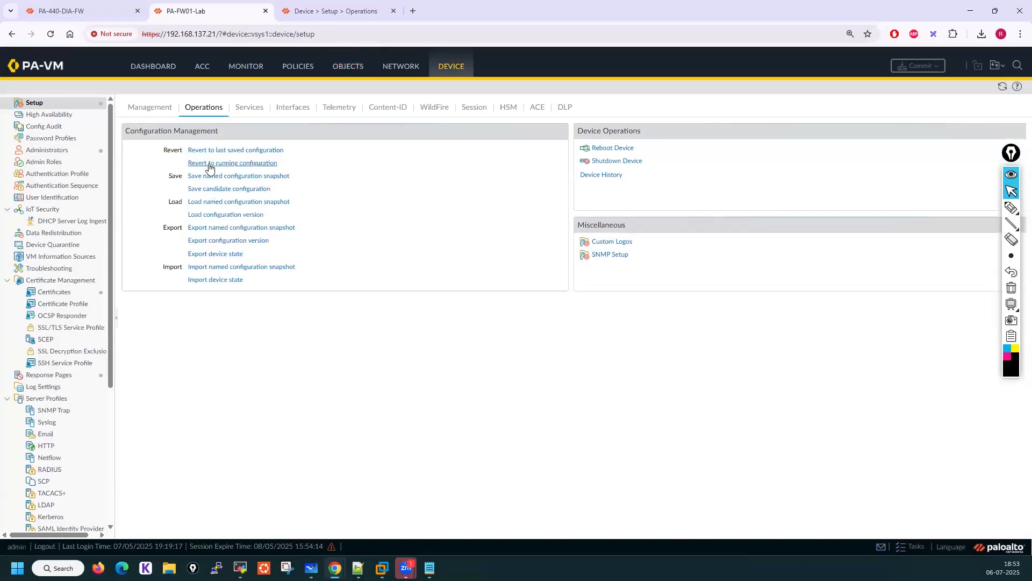
pyautogui.click(997, 65)
pyautogui.click(209, 202)
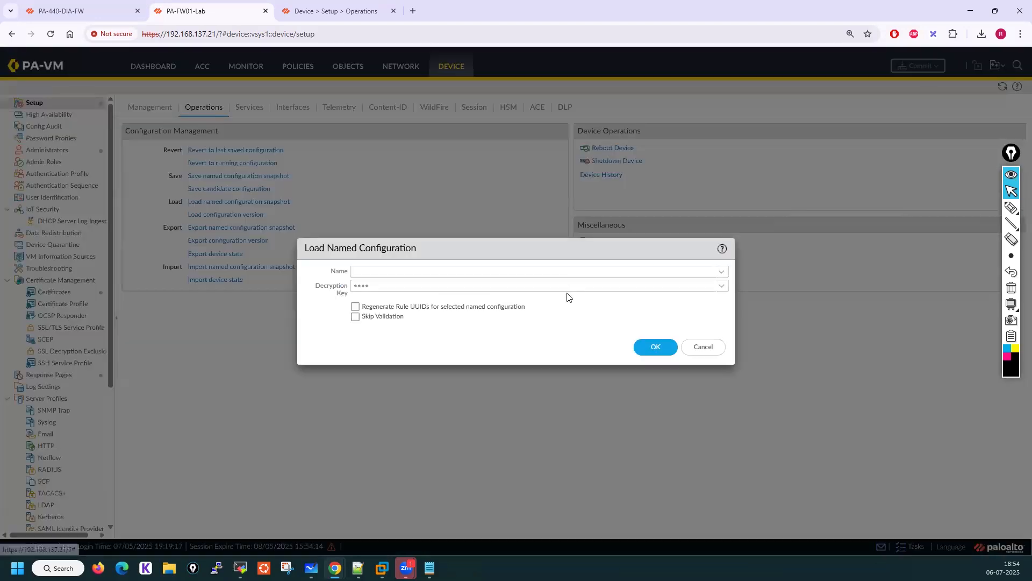
pyautogui.click(725, 271)
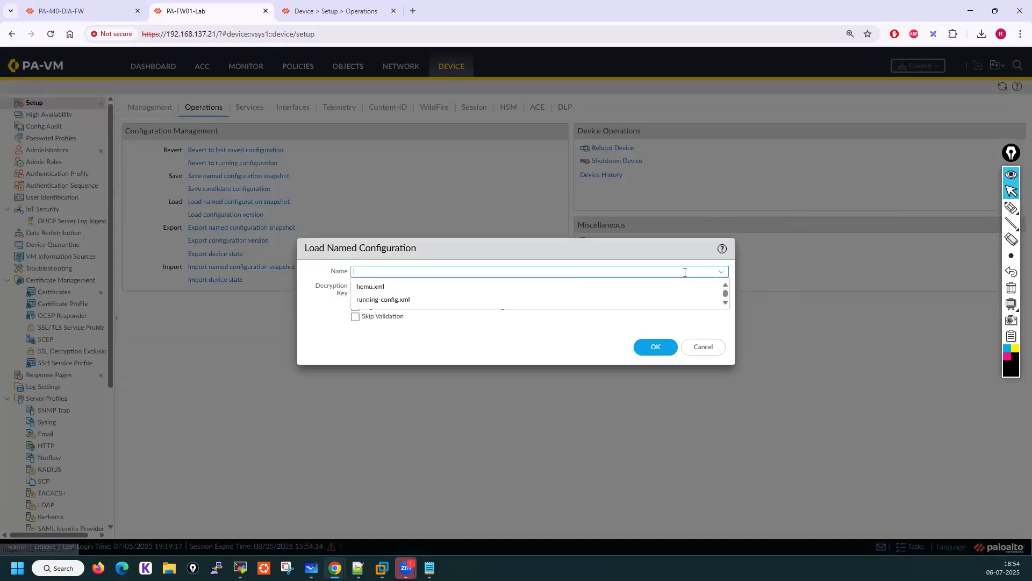
pyautogui.click(373, 291)
pyautogui.click(703, 347)
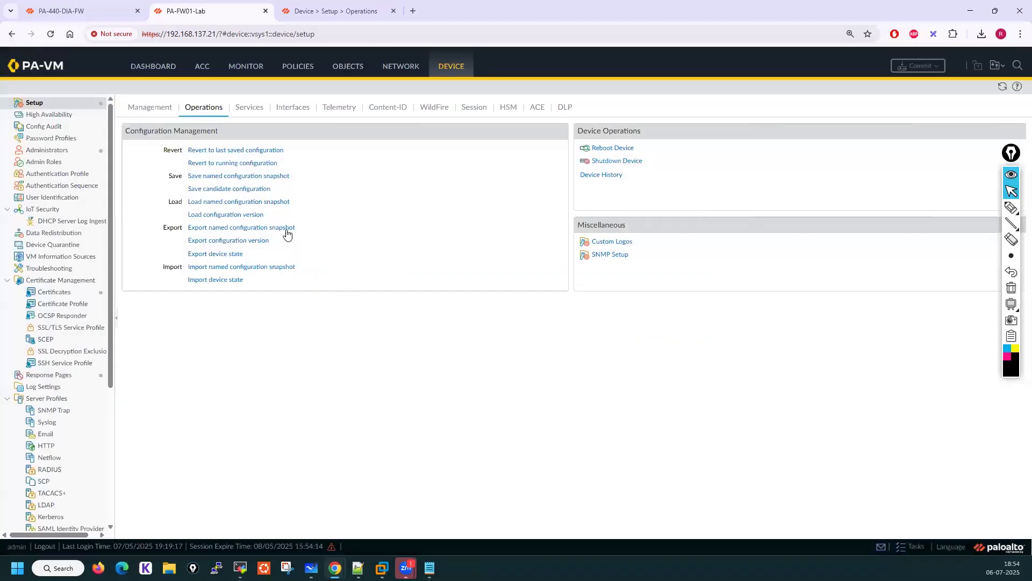
# Open the Save Named and Load Named Configuration dialogs to view their options, cancelling both
pyautogui.click(215, 176)
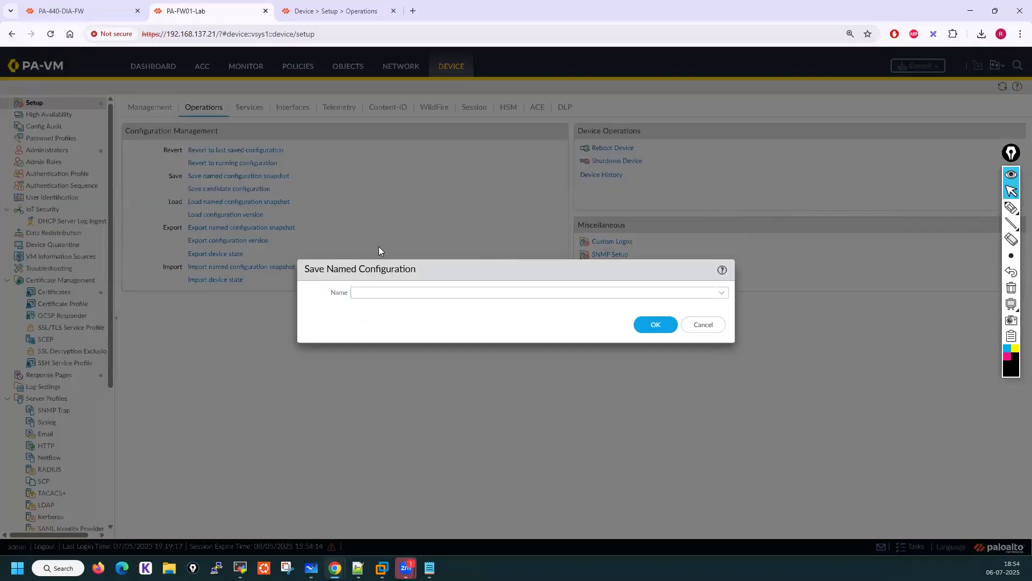
pyautogui.click(715, 324)
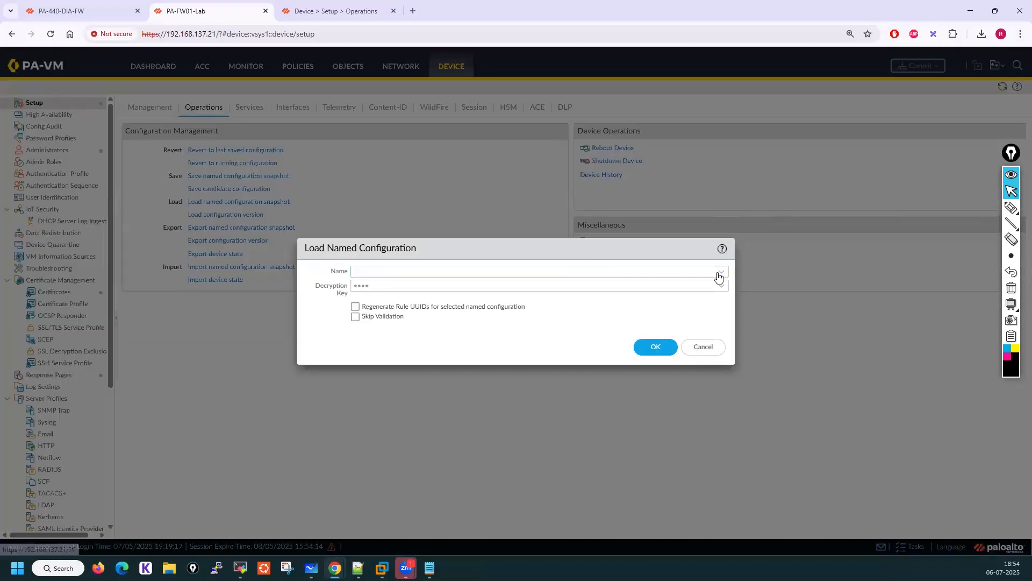
pyautogui.click(719, 273)
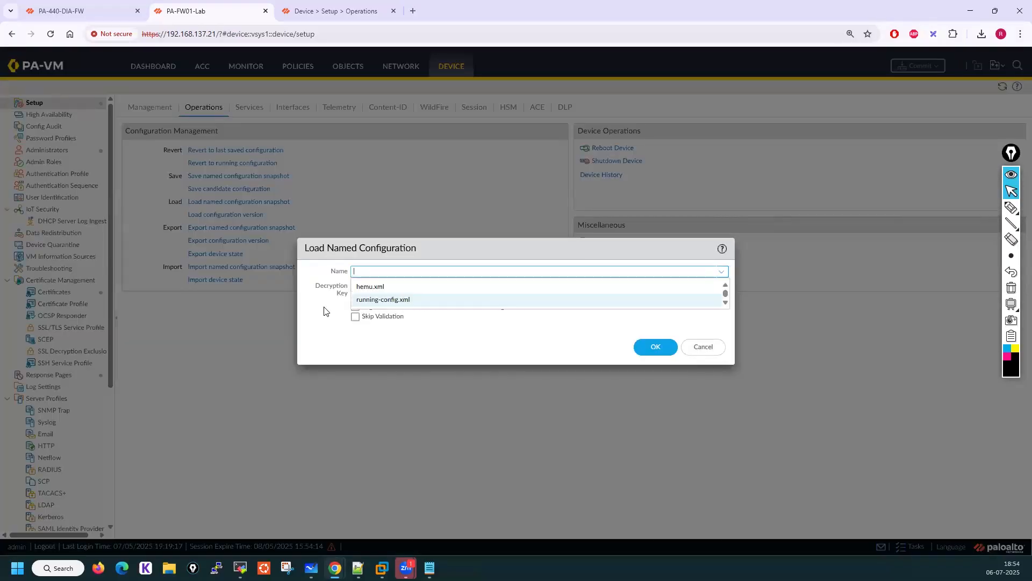
pyautogui.click(695, 352)
# Browse the available configuration versions in Load Versioned Configuration and cancel
pyautogui.click(247, 215)
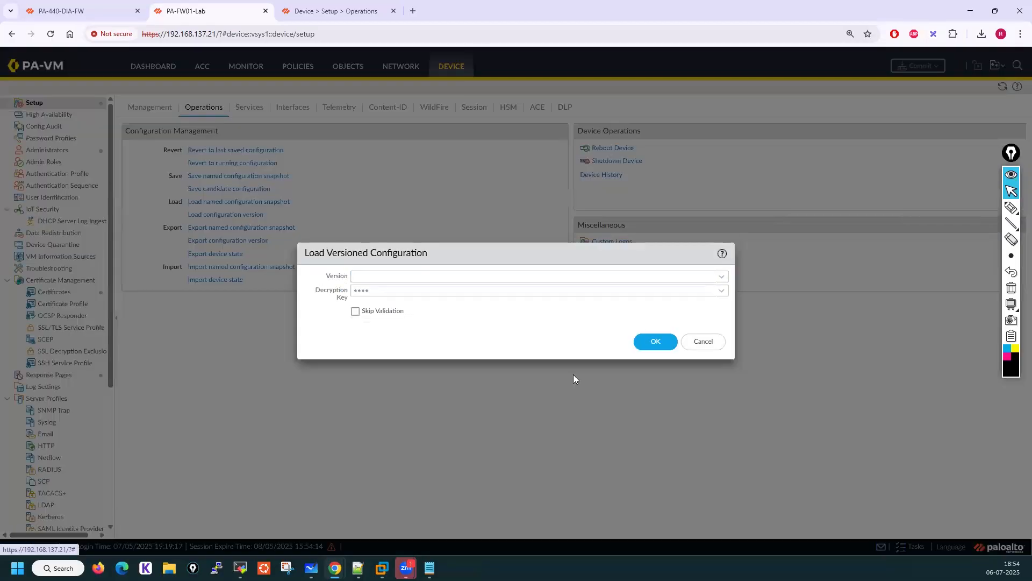
pyautogui.click(721, 276)
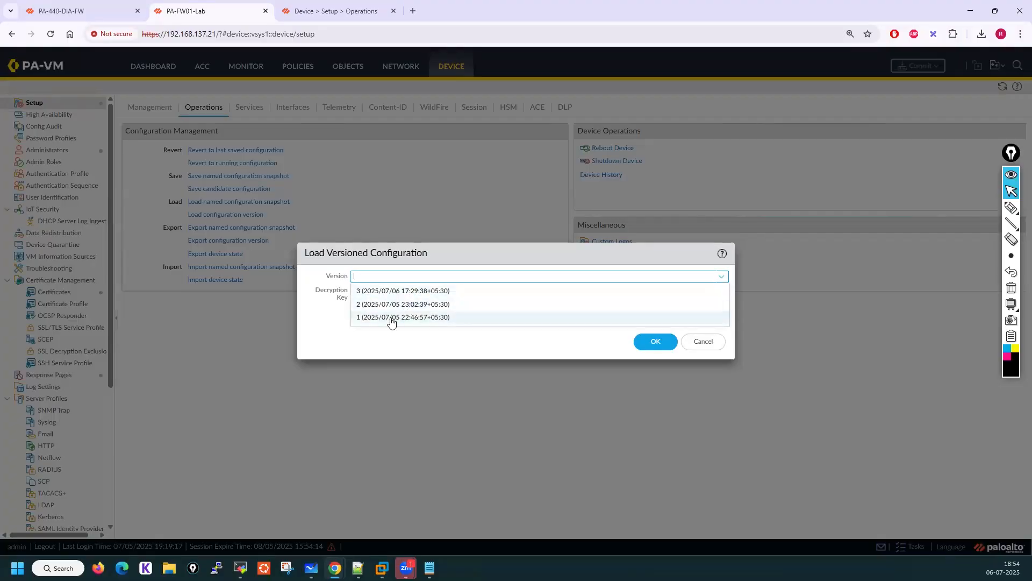
pyautogui.click(711, 342)
# On the PA-440-DIA-FW firewall, browse the full list of configuration versions to load, then cancel
pyautogui.click(99, 4)
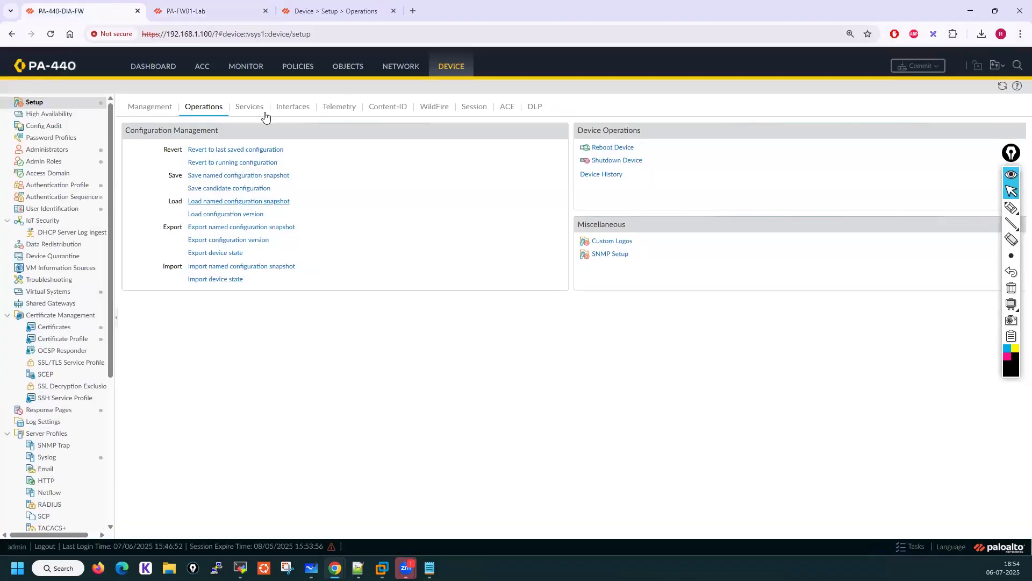
pyautogui.click(221, 216)
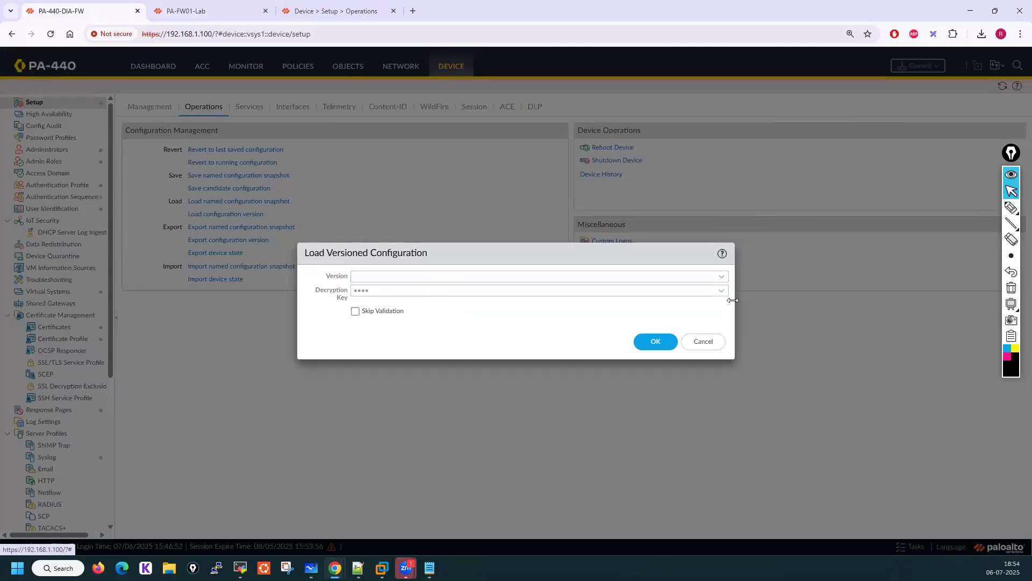
pyautogui.click(720, 282)
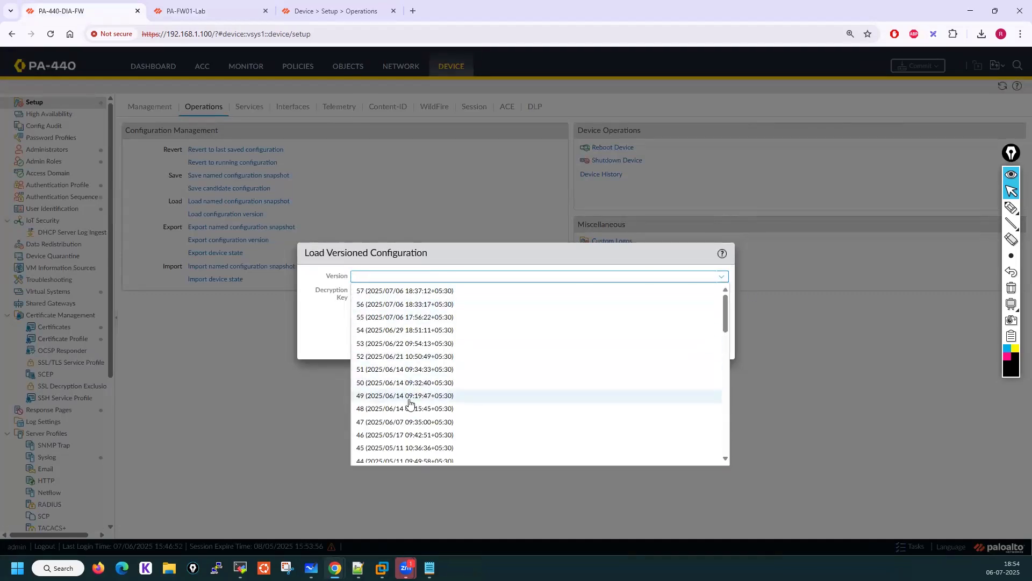
pyautogui.scroll(-10, 409, 408)
pyautogui.scroll(8, 414, 418)
pyautogui.scroll(2, 414, 418)
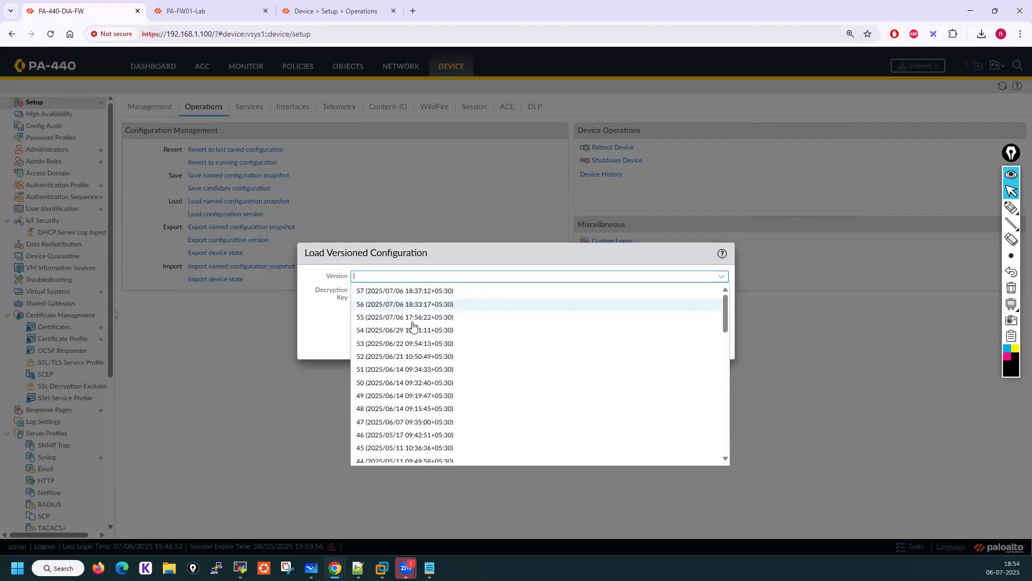
pyautogui.scroll(-2, 463, 402)
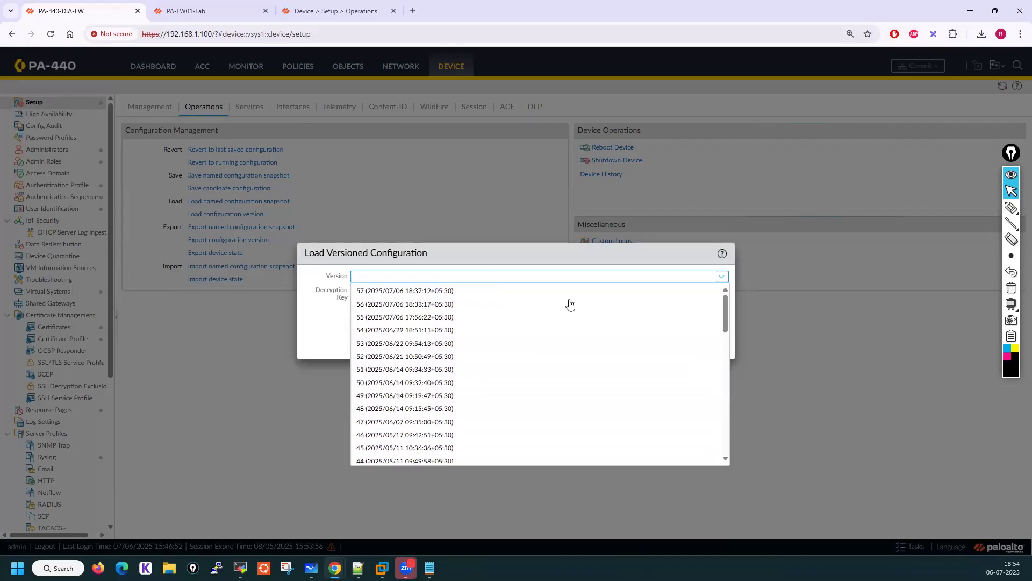
pyautogui.scroll(-10, 376, 400)
pyautogui.scroll(-1, 379, 402)
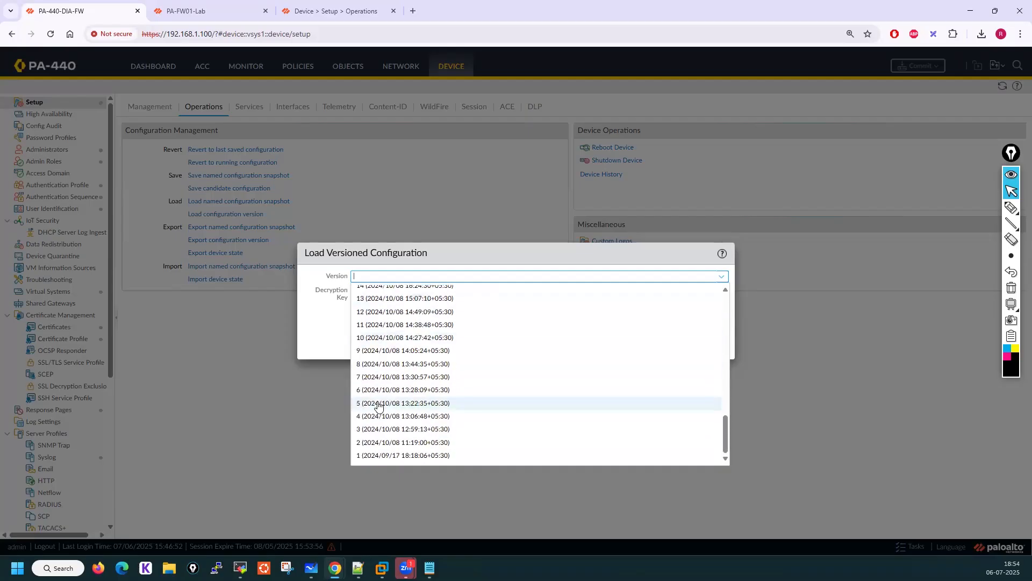
pyautogui.click(324, 341)
pyautogui.click(704, 344)
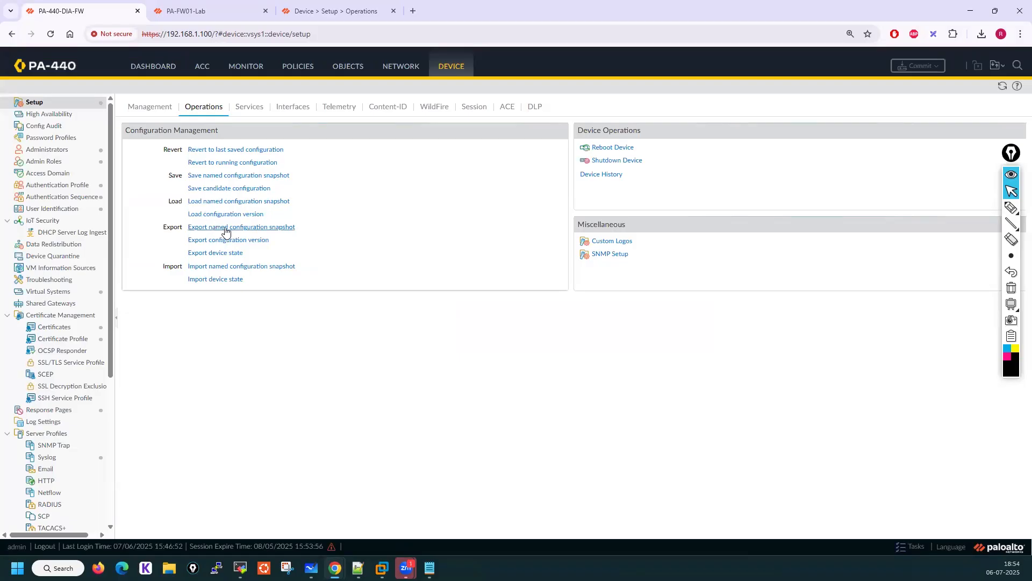
# Browse the named configuration snapshots offered for export in Export Named Configuration, trying candidate-config and running-config.xml
pyautogui.click(249, 230)
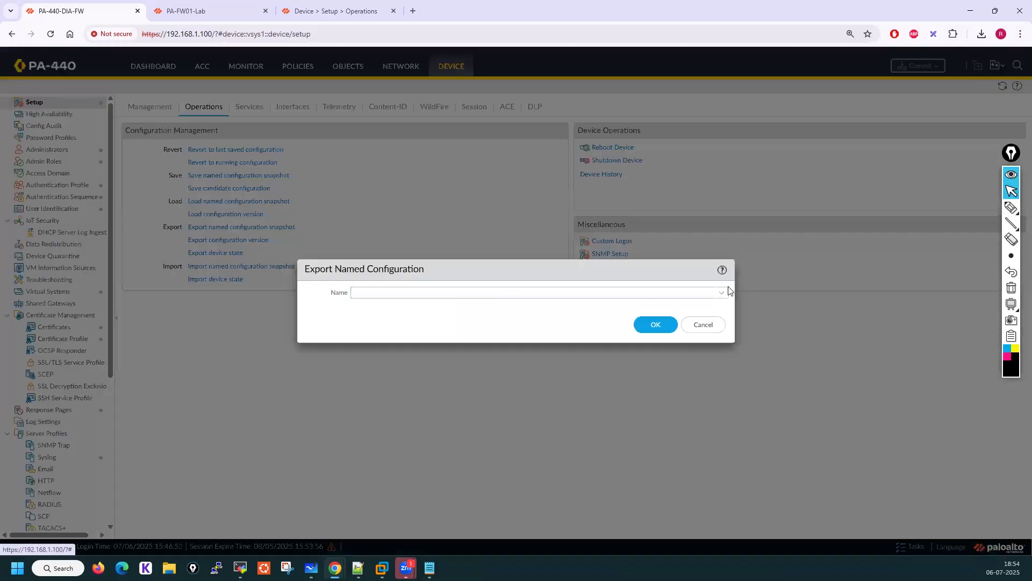
pyautogui.click(723, 291)
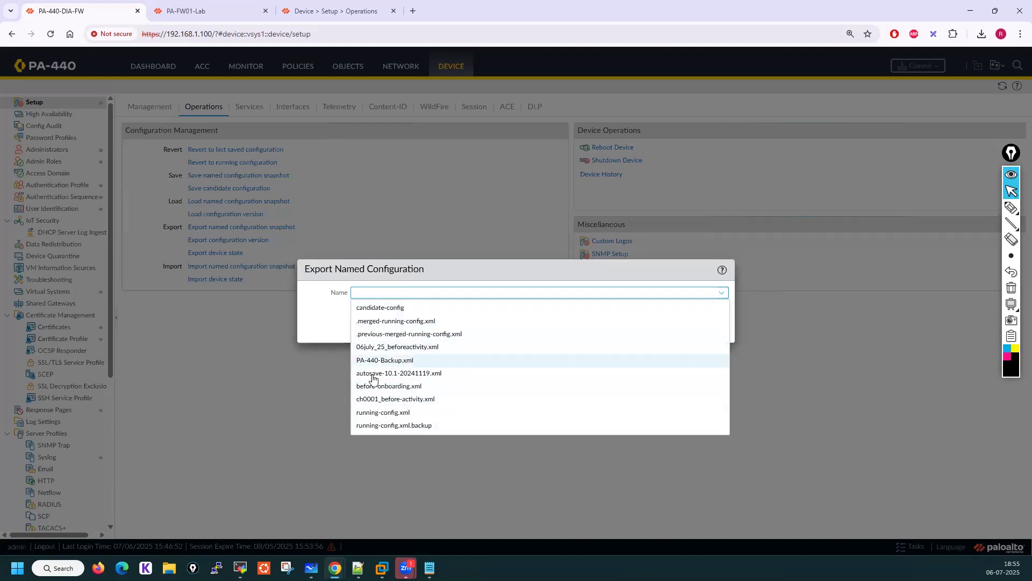
pyautogui.click(383, 307)
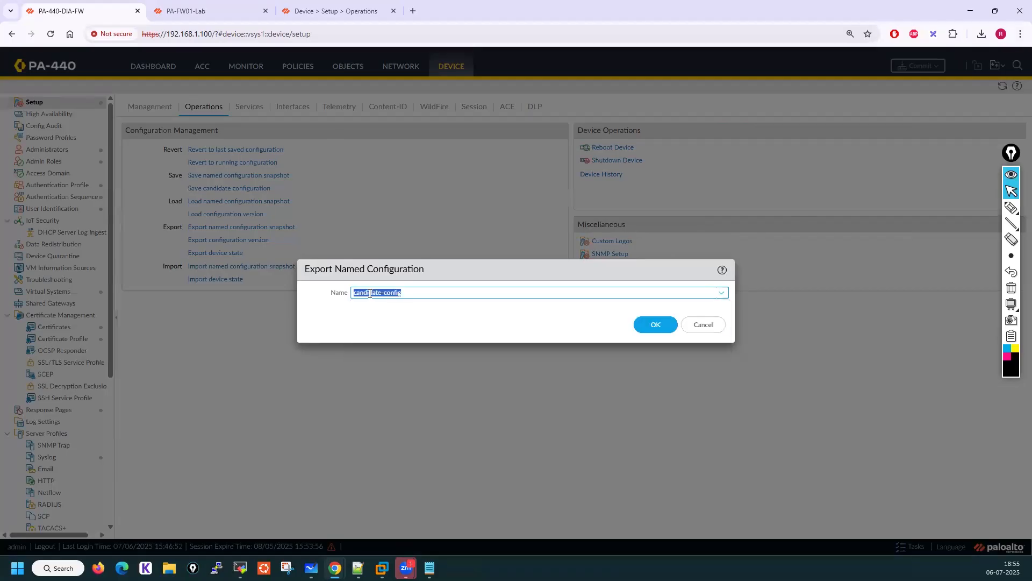
pyautogui.click(722, 293)
pyautogui.click(386, 413)
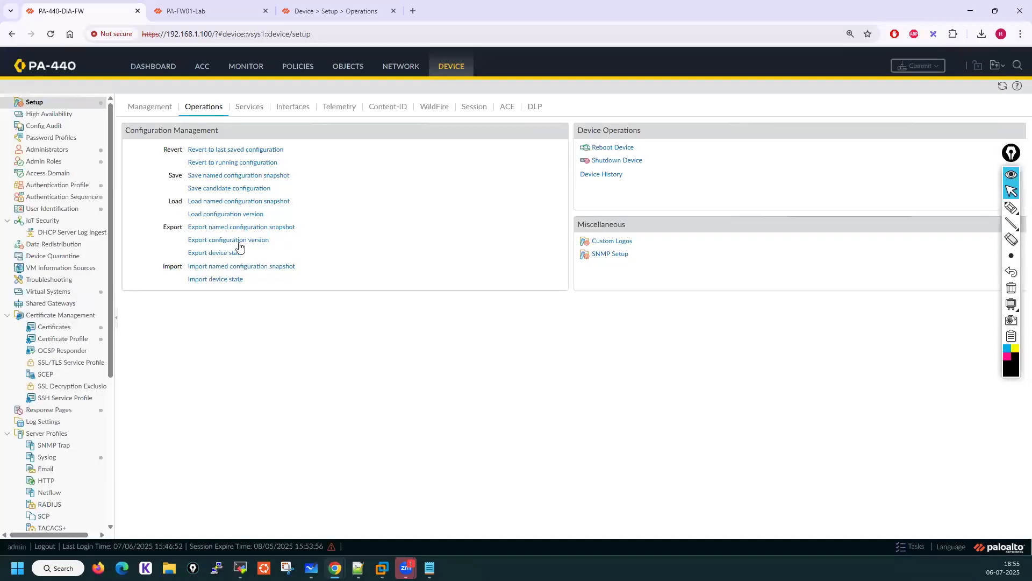
# Export configuration version 55 and save it as an XML file in the Palo Alto 28th June 2025 Batch folder
pyautogui.click(240, 240)
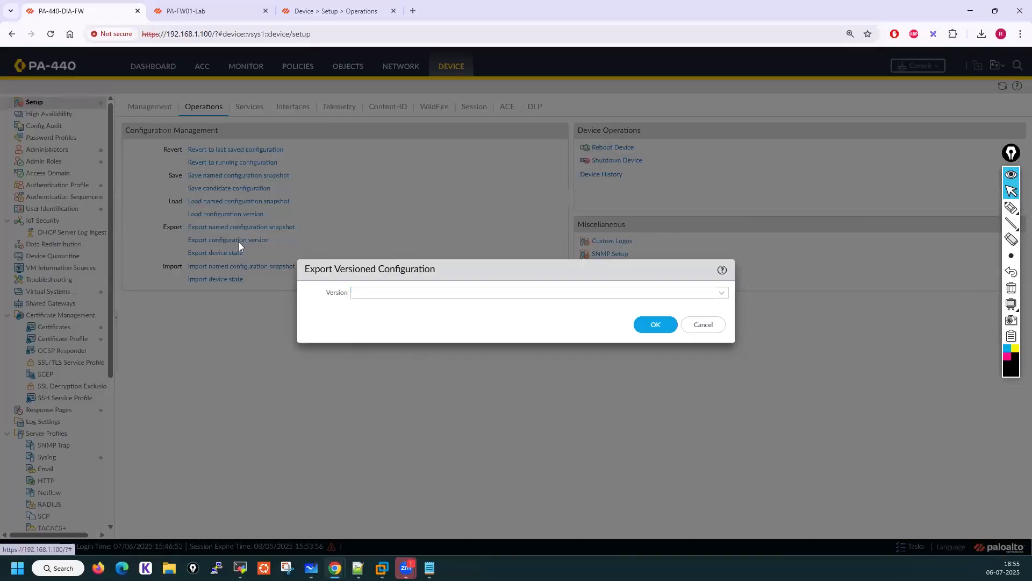
pyautogui.click(723, 296)
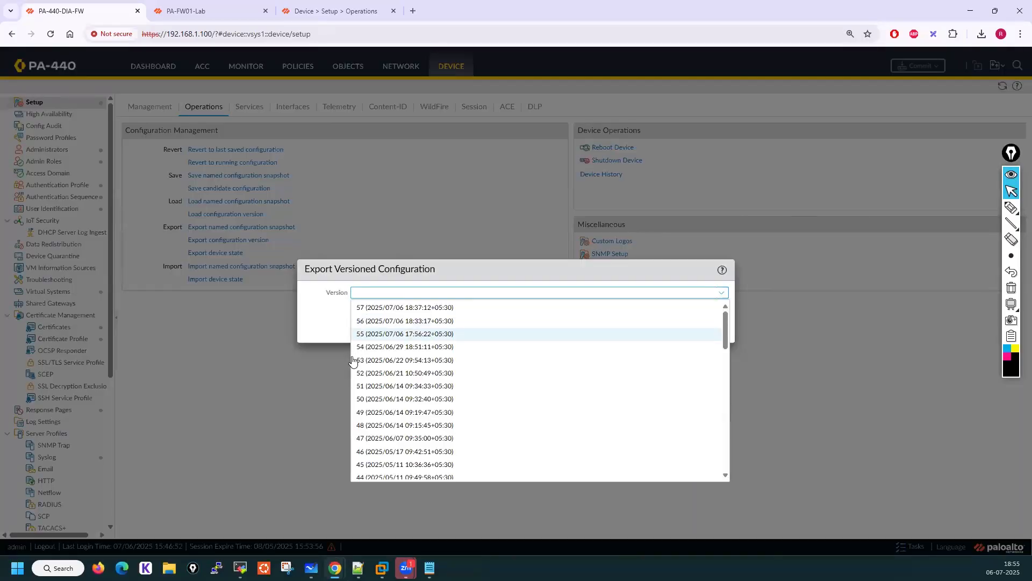
pyautogui.scroll(-5, 412, 409)
pyautogui.scroll(-3, 412, 410)
pyautogui.scroll(15, 413, 409)
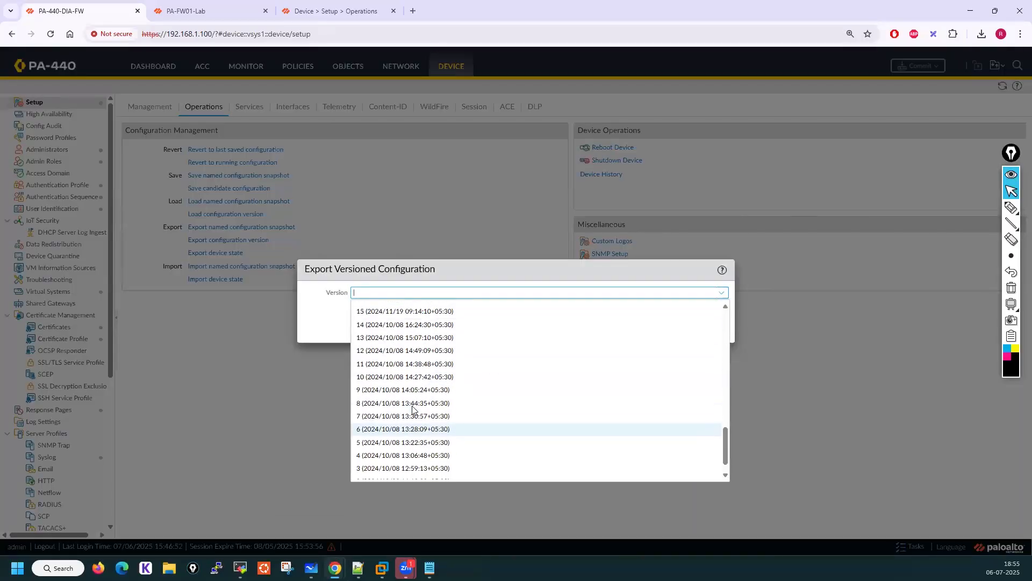
pyautogui.scroll(-10, 412, 410)
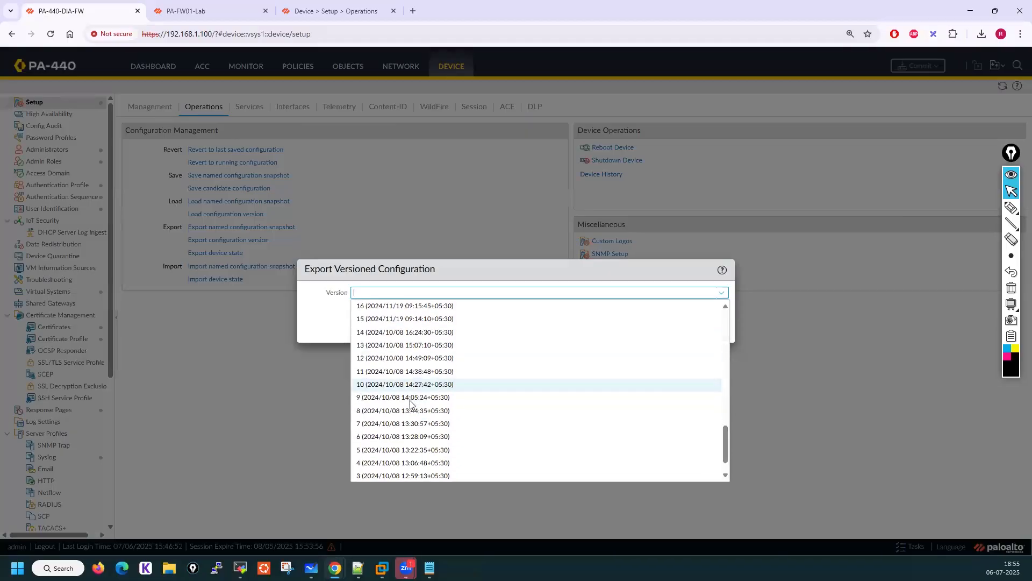
pyautogui.scroll(8, 410, 403)
pyautogui.scroll(5, 410, 403)
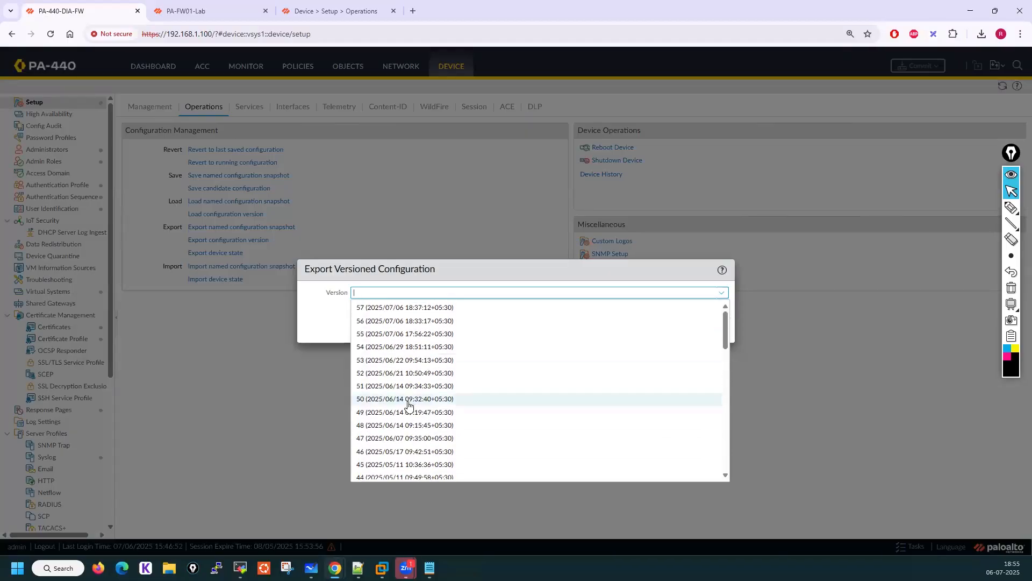
pyautogui.click(403, 335)
pyautogui.click(652, 325)
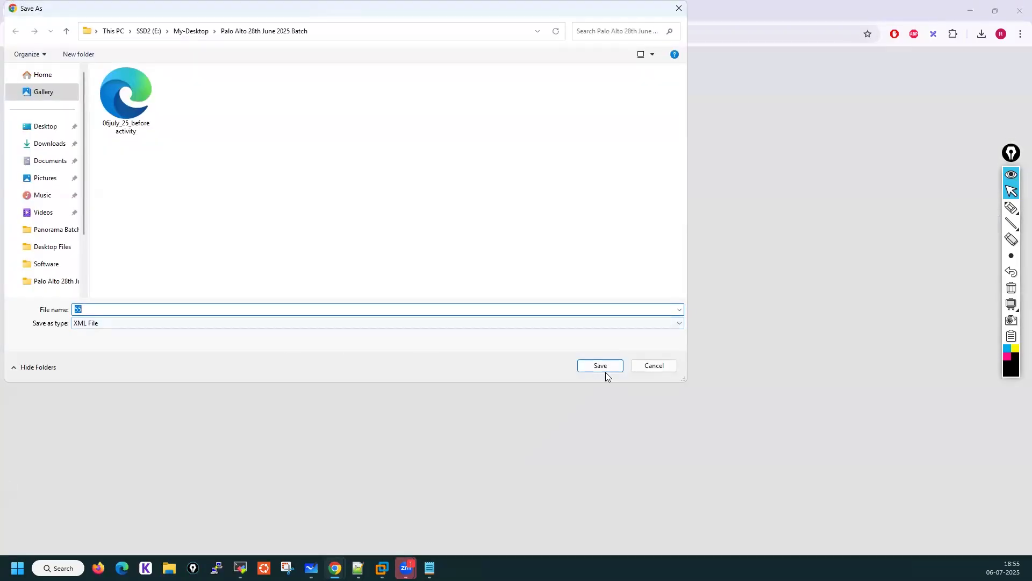
pyautogui.click(601, 368)
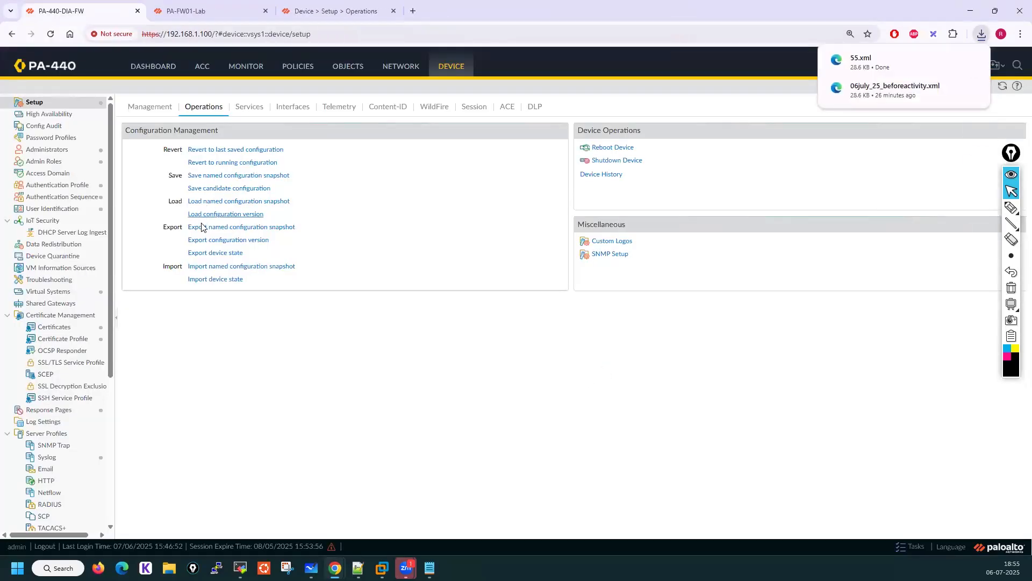
# Export the device state, save it as device_state_cfg, and open the downloads folder
pyautogui.click(204, 257)
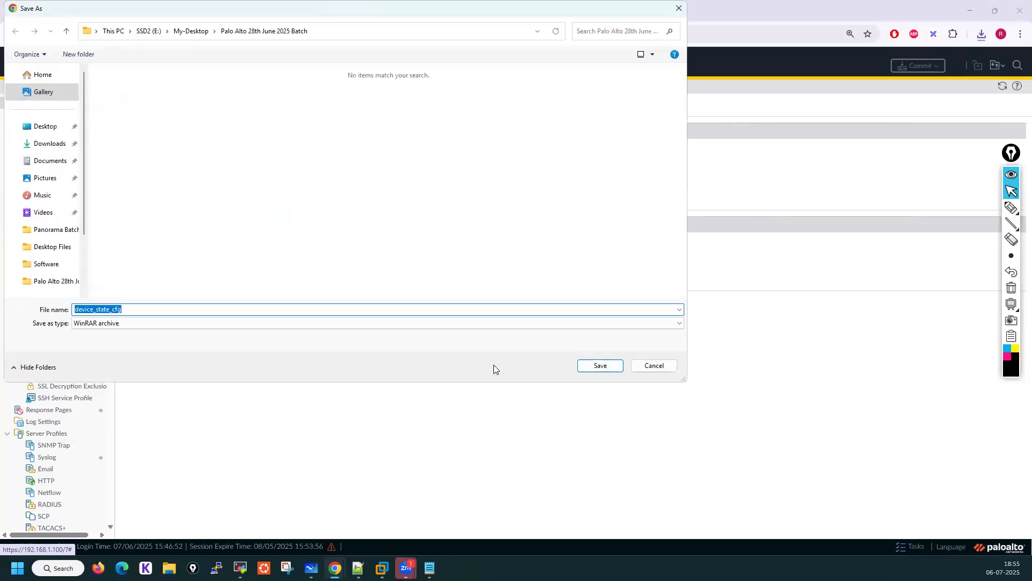
pyautogui.click(615, 371)
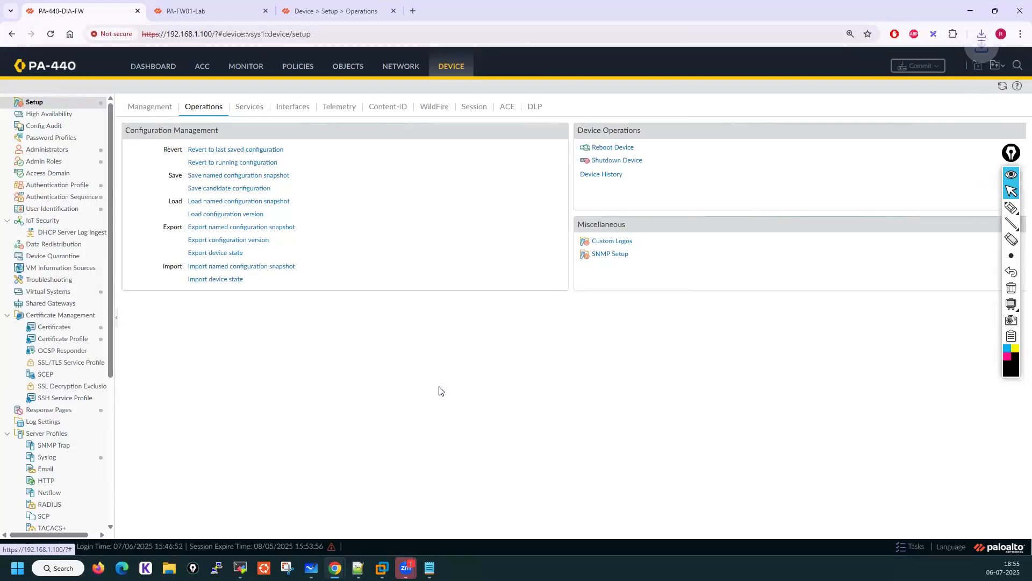
pyautogui.click(981, 36)
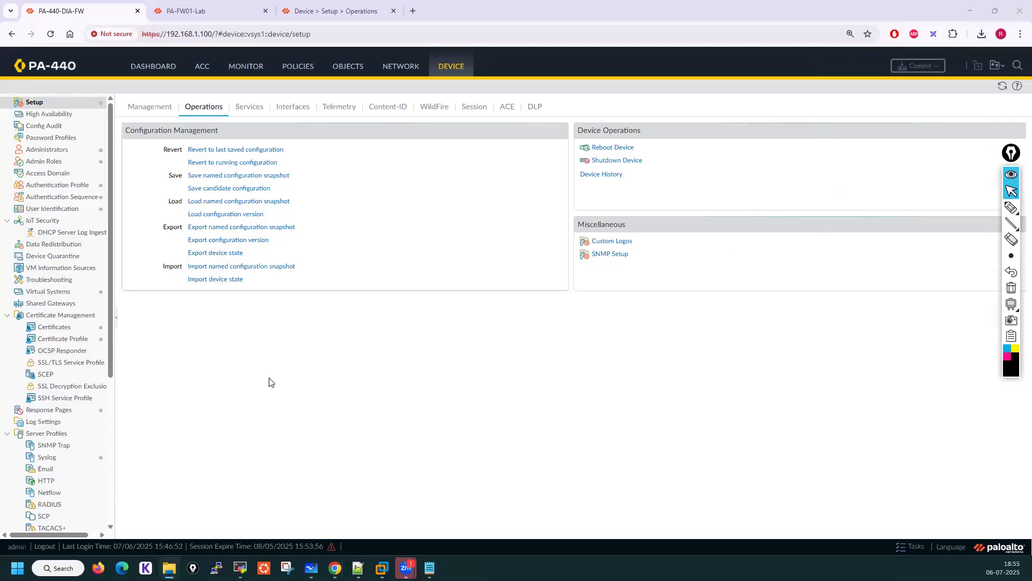
pyautogui.click(671, 83)
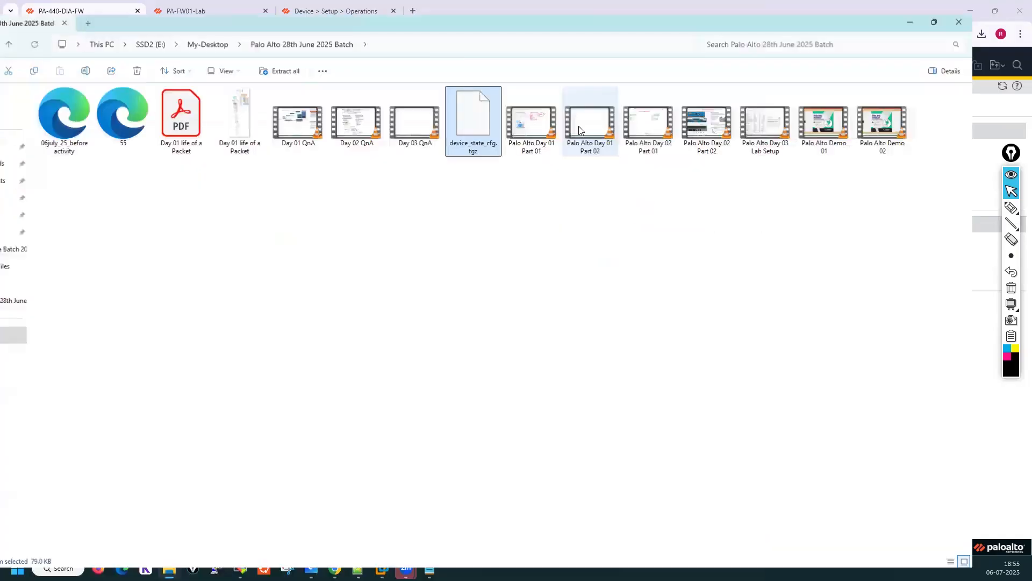
# Open the exported 55.xml file in the browser and scroll through its configuration contents
pyautogui.click(194, 130)
pyautogui.doubleClick(194, 130)
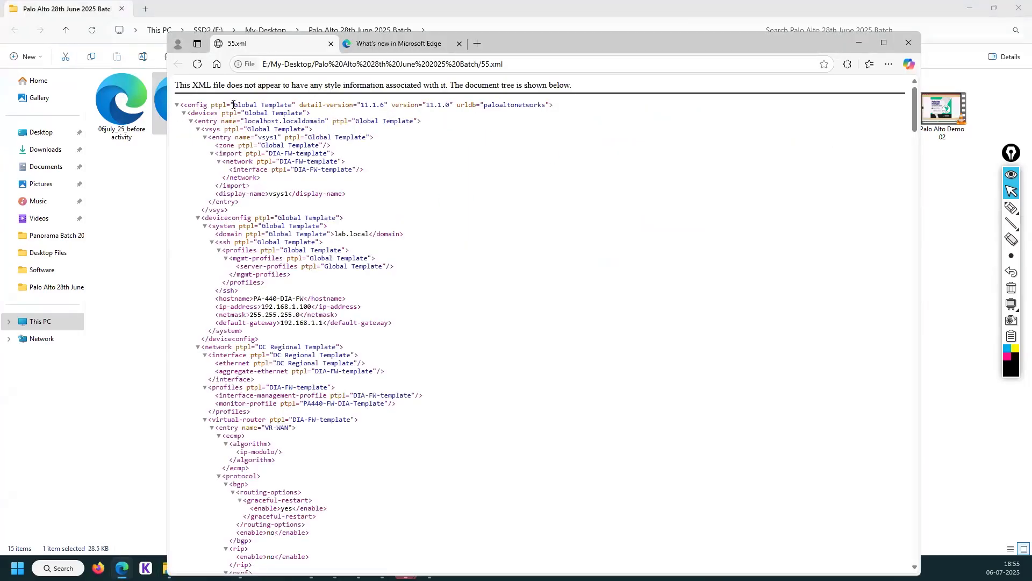
pyautogui.moveTo(184, 105); pyautogui.dragTo(372, 536)
pyautogui.scroll(-8, 383, 322)
pyautogui.scroll(-20, 386, 326)
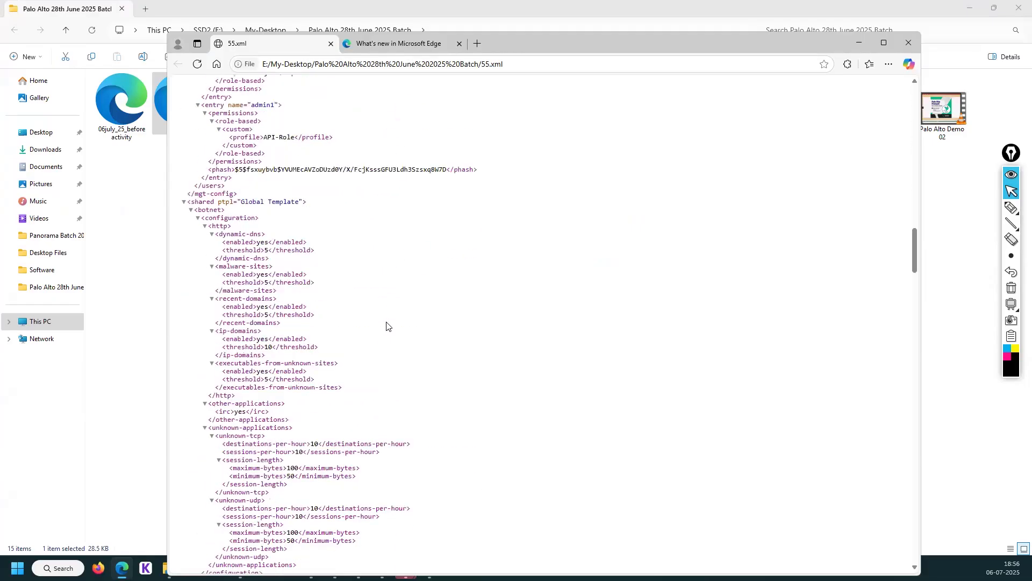
pyautogui.scroll(-20, 394, 319)
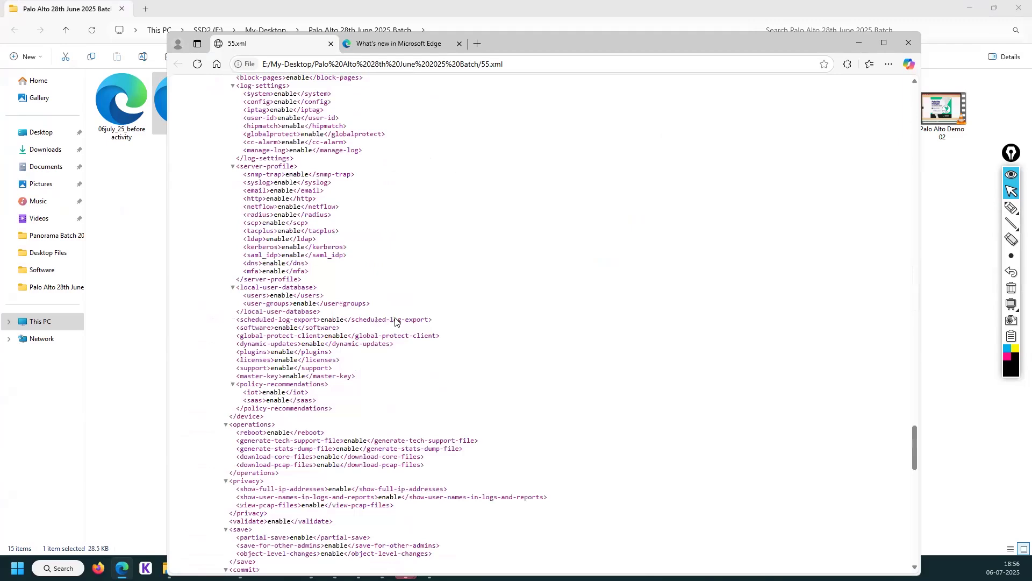
pyautogui.scroll(-5, 632, 214)
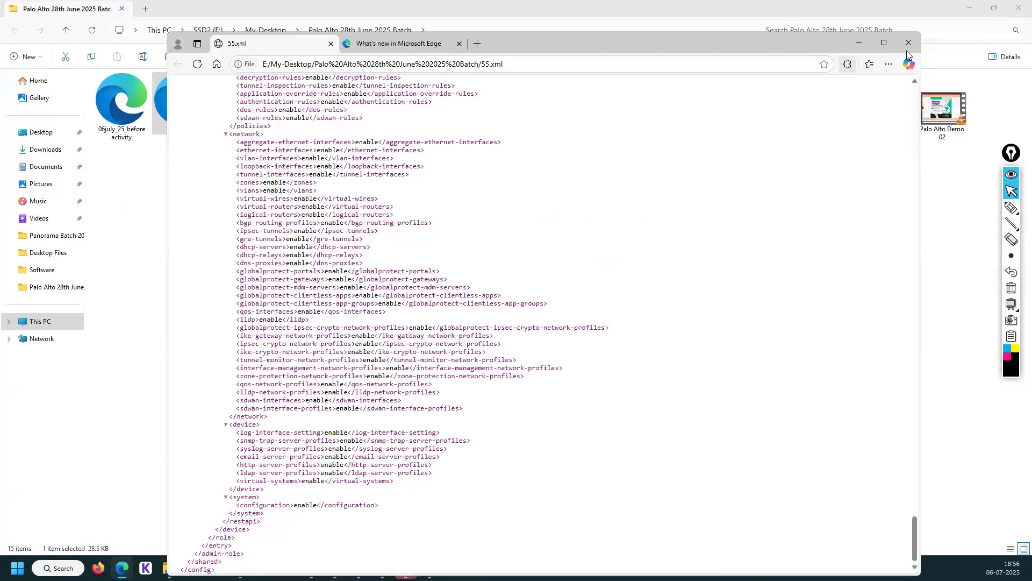
# Open 55.xml in Notepad++, scroll through the file, and close its tab
pyautogui.click(160, 128)
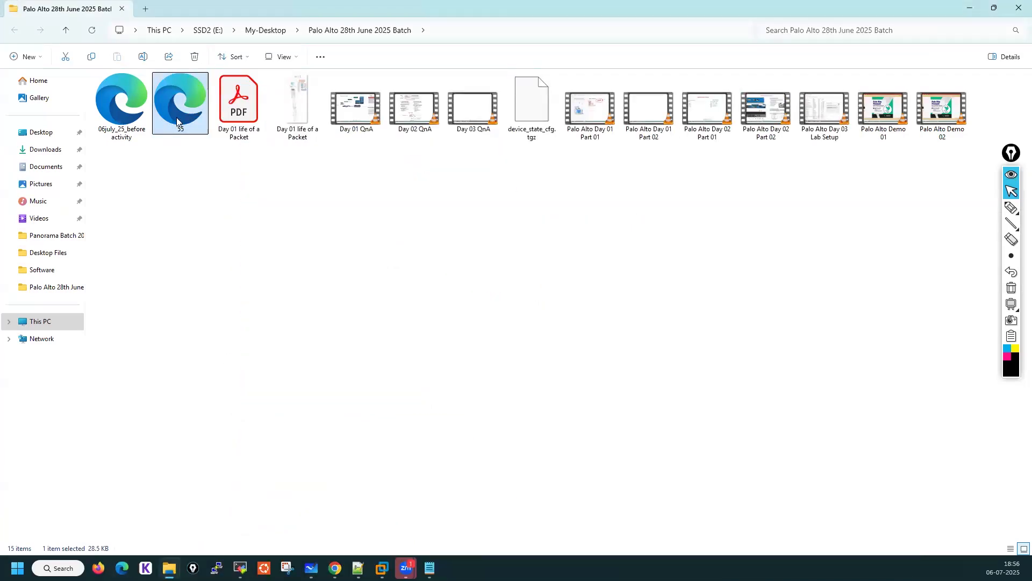
pyautogui.rightClick(177, 119)
pyautogui.click(223, 321)
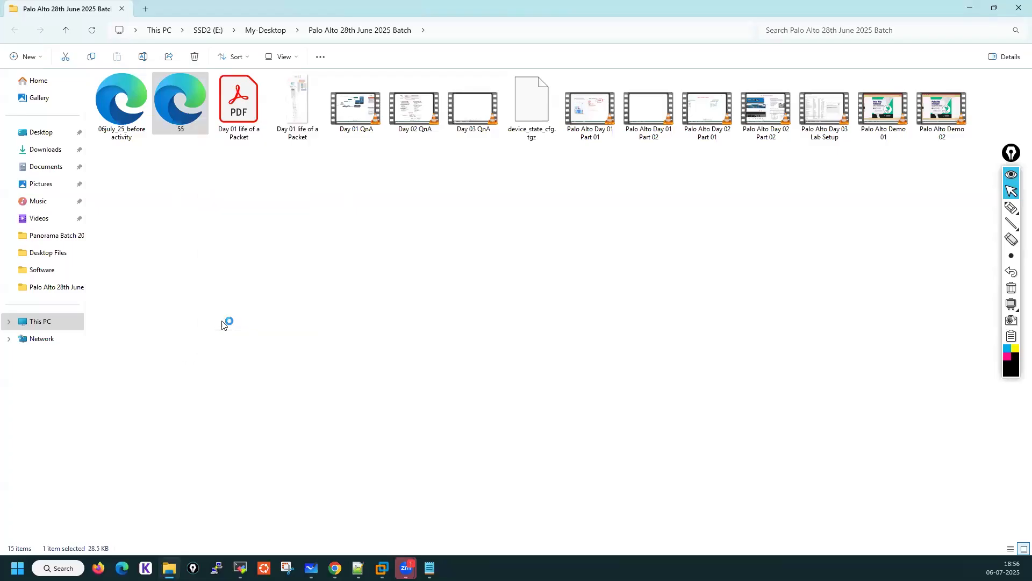
pyautogui.scroll(-13, 127, 172)
pyautogui.scroll(-20, 127, 173)
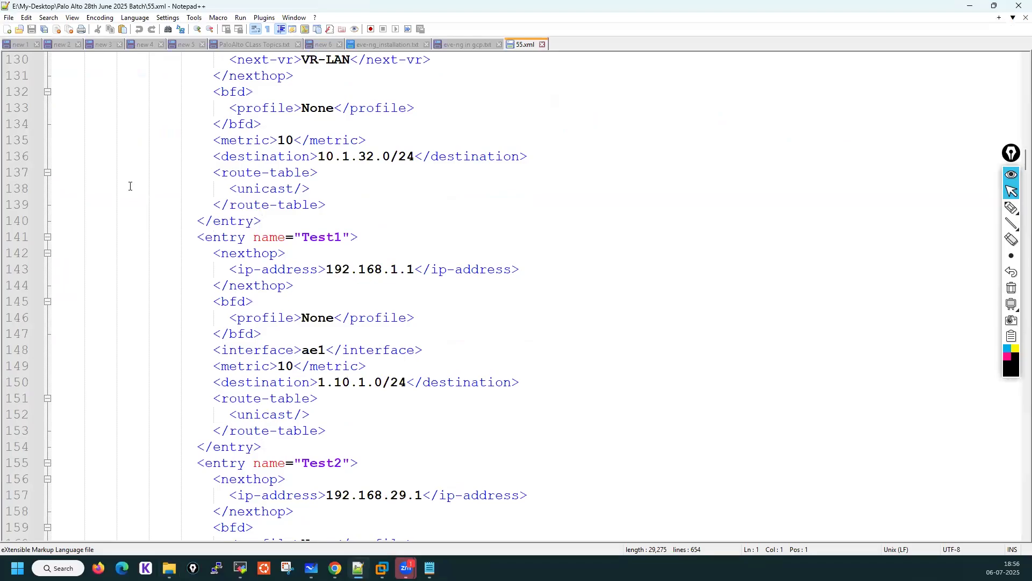
pyautogui.scroll(-20, 129, 186)
pyautogui.scroll(-20, 130, 186)
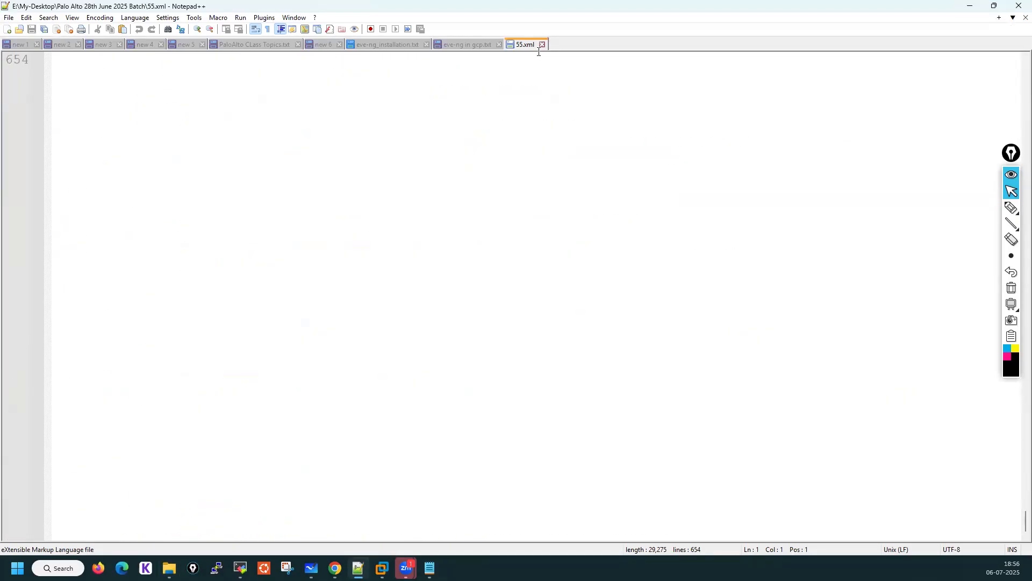
pyautogui.click(543, 45)
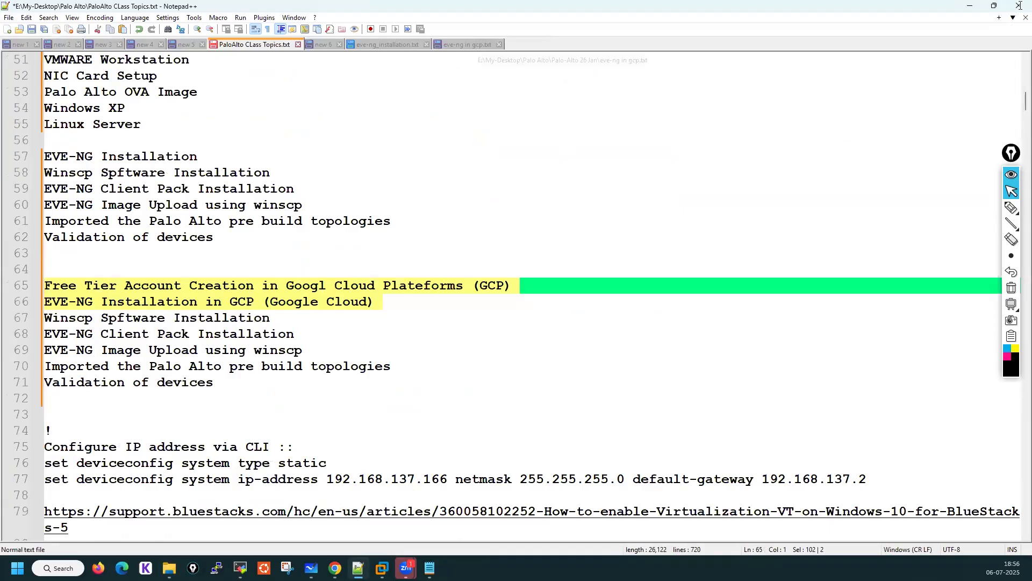
# Extract the device_state_cfg.tgz archive with 7-Zip into a device_state_cfg folder
pyautogui.hotkey('alt', 'Tab')
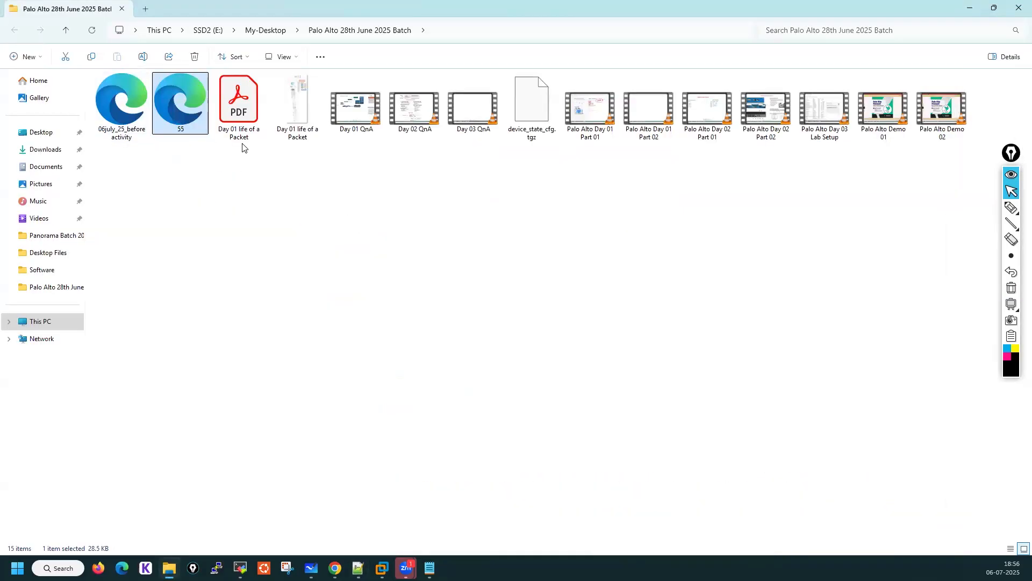
pyautogui.click(535, 112)
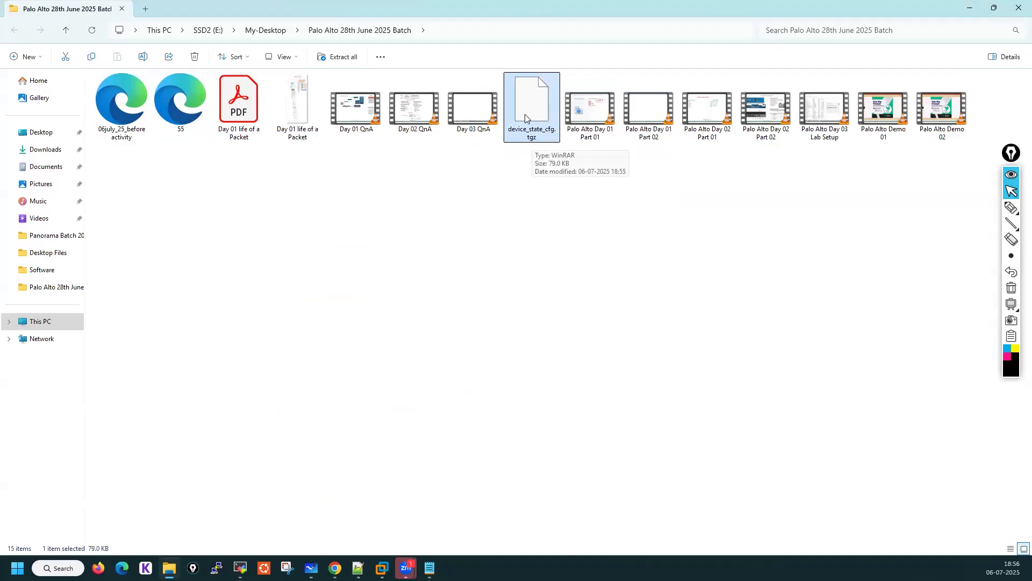
pyautogui.rightClick(523, 109)
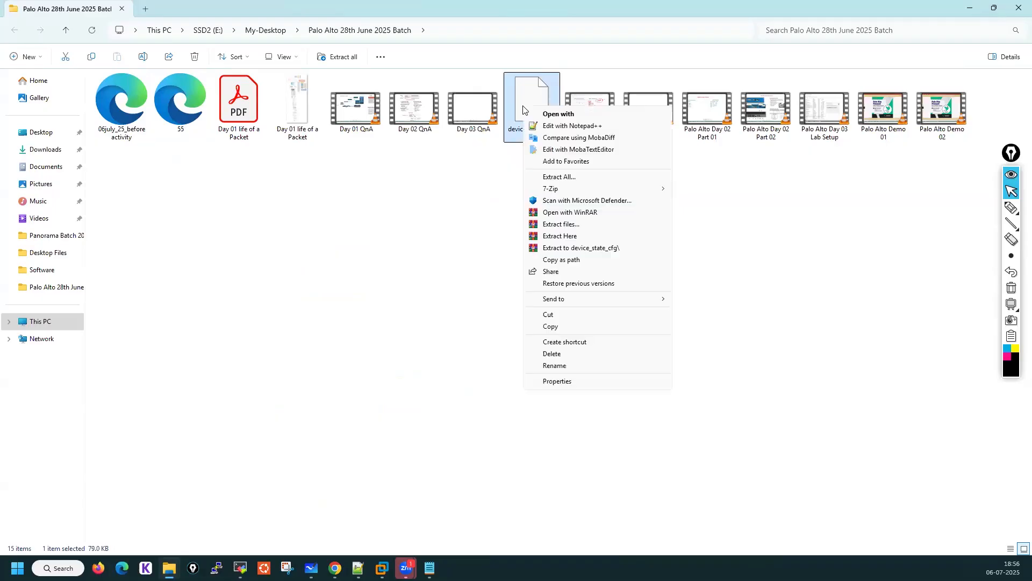
pyautogui.moveTo(557, 189)
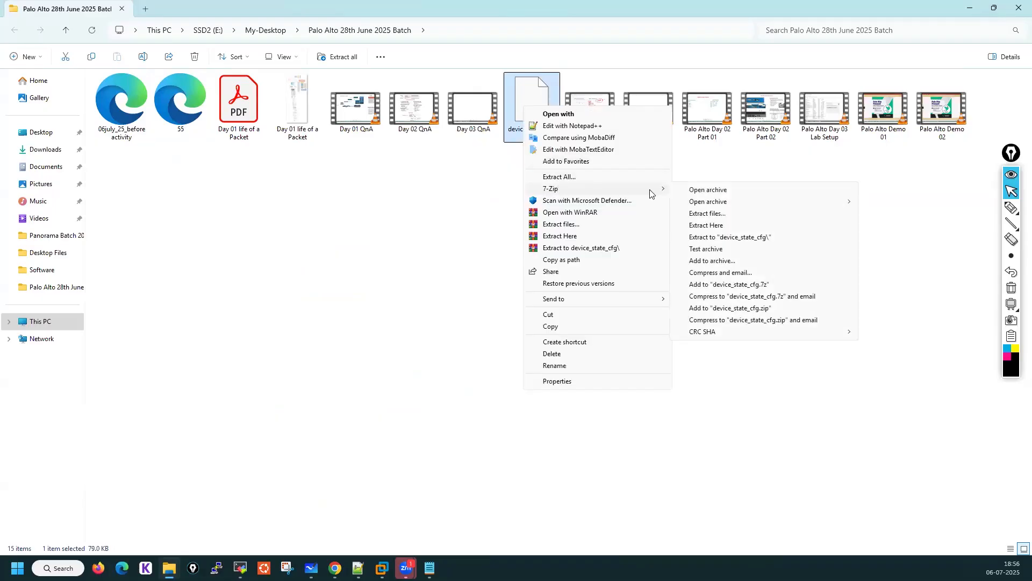
pyautogui.click(747, 237)
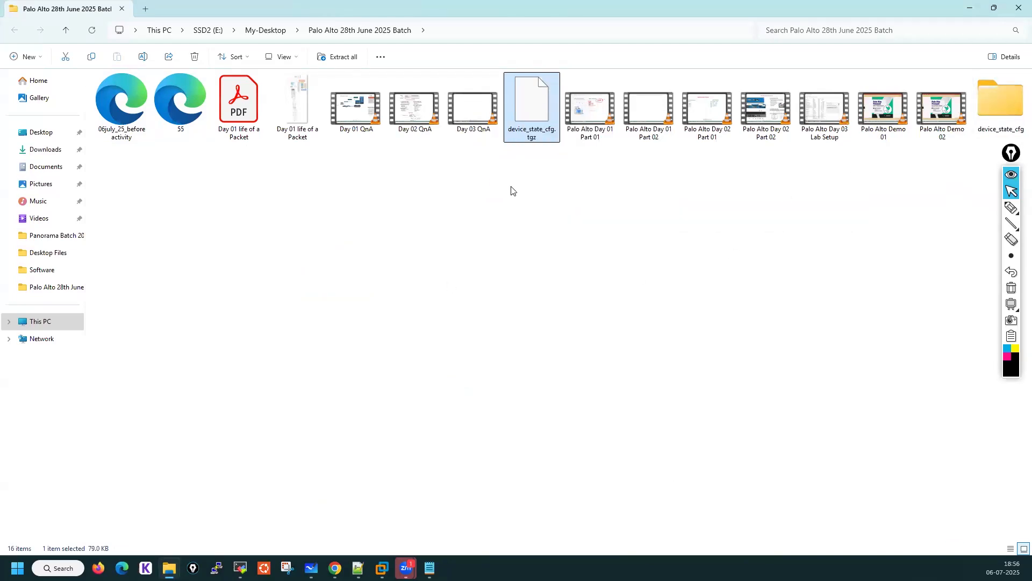
# Delete the device_state_cfg.tgz archive file
pyautogui.click(527, 153)
pyautogui.click(528, 139)
pyautogui.rightClick(527, 139)
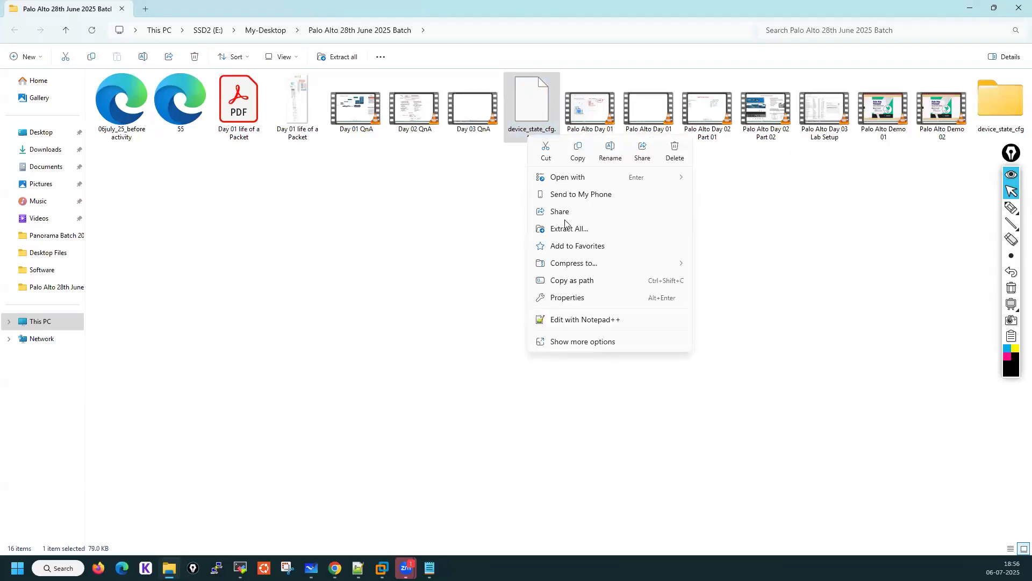
pyautogui.click(667, 160)
# Open the device_state_cfg folder and extract device_state_cfg.tar with 7-Zip into a device_state_cfg subfolder
pyautogui.click(943, 116)
pyautogui.doubleClick(943, 116)
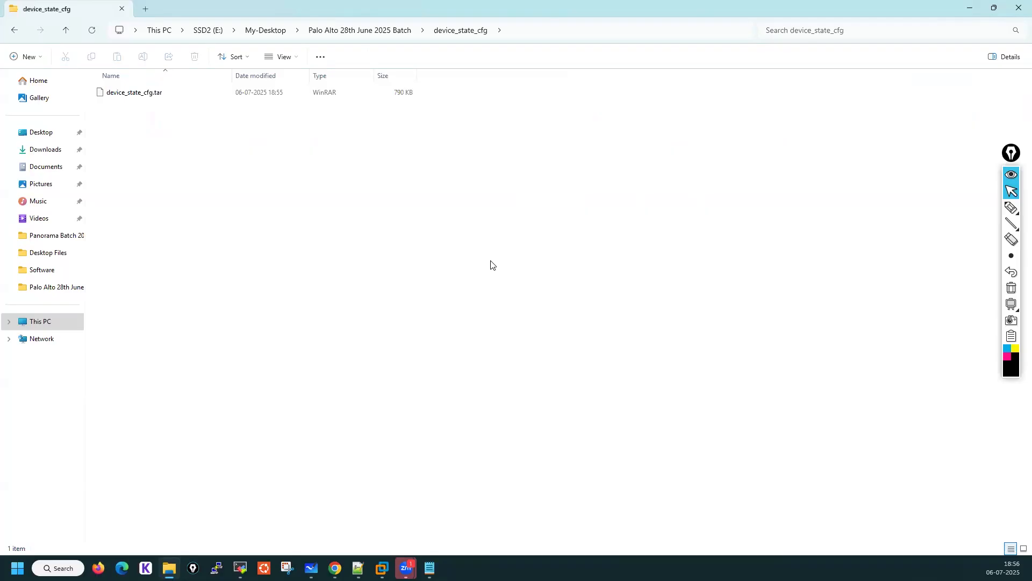
pyautogui.click(157, 96)
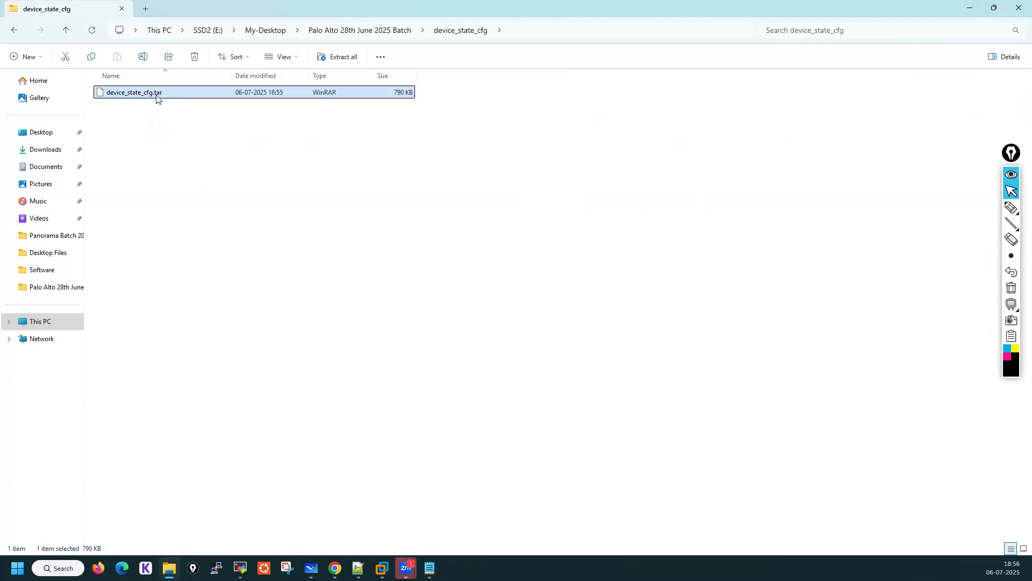
pyautogui.rightClick(156, 97)
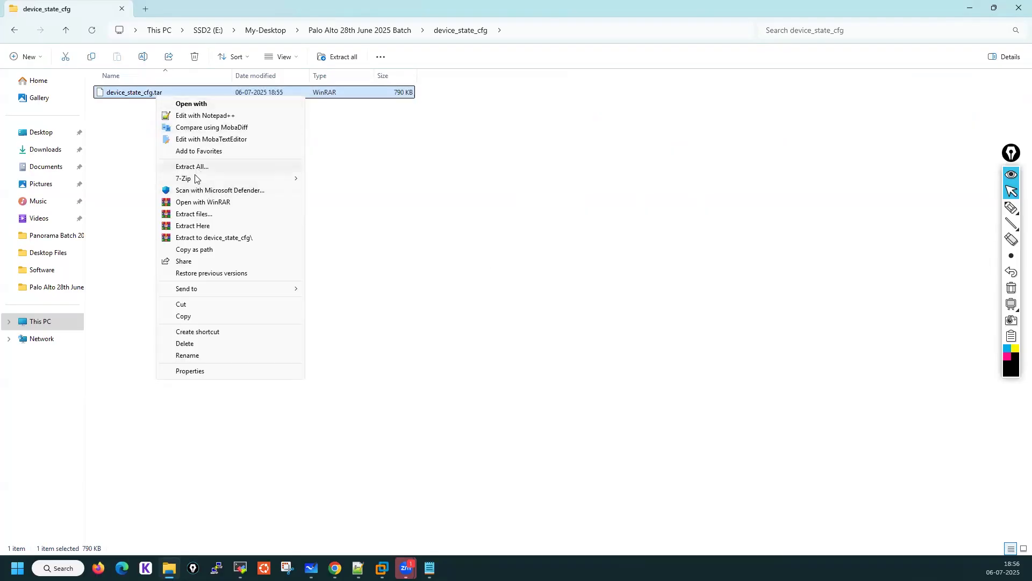
pyautogui.moveTo(196, 181)
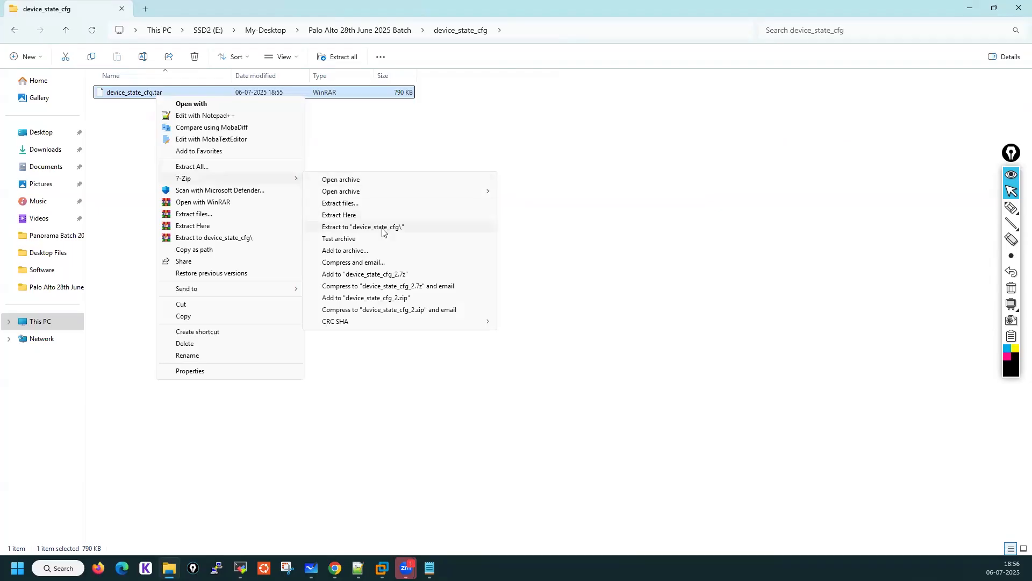
pyautogui.click(383, 228)
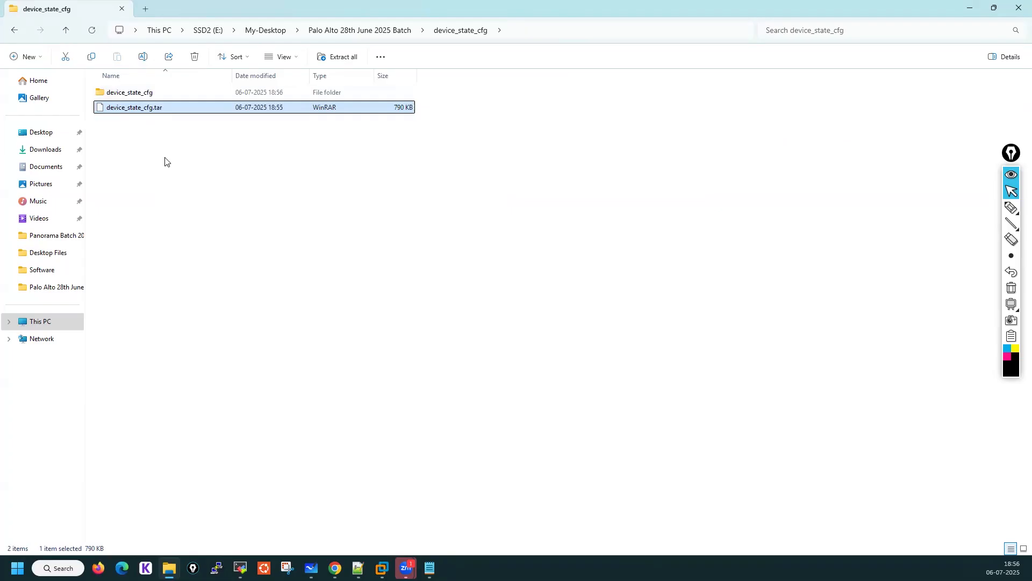
# Delete the device_state_cfg.tar file and open the extracted device_state_cfg folder
pyautogui.rightClick(169, 110)
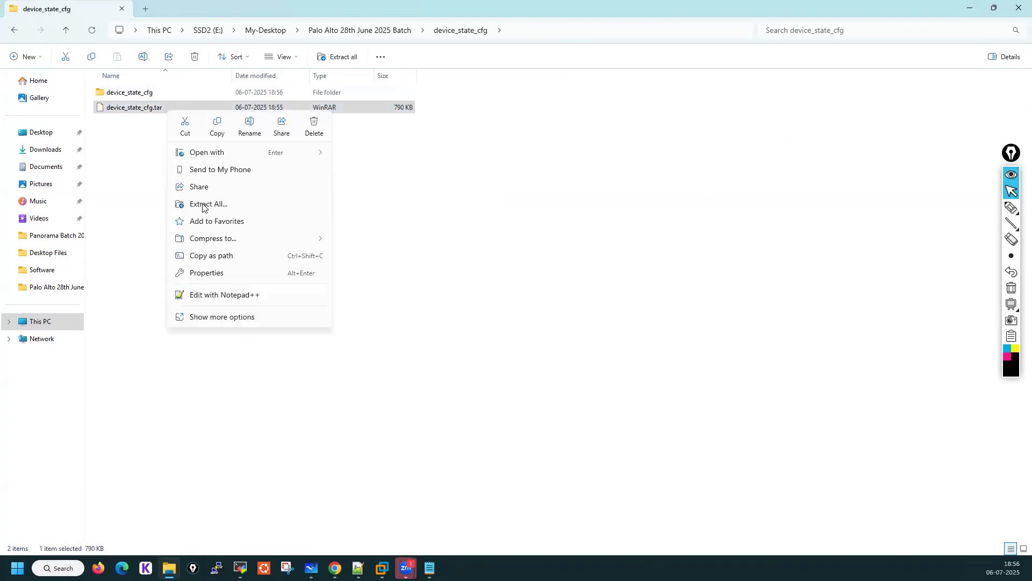
pyautogui.click(194, 57)
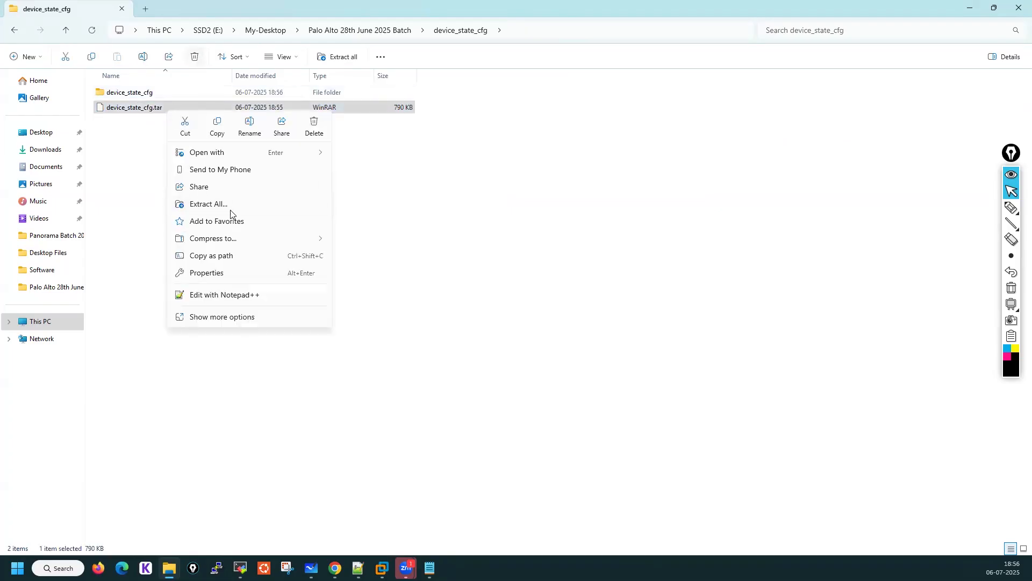
pyautogui.doubleClick(131, 94)
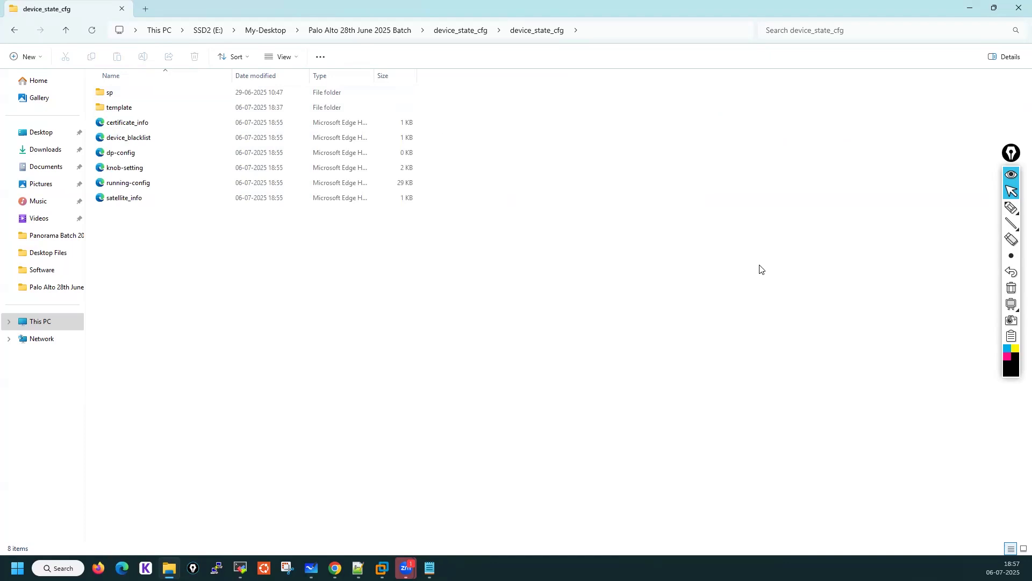
pyautogui.click(967, 209)
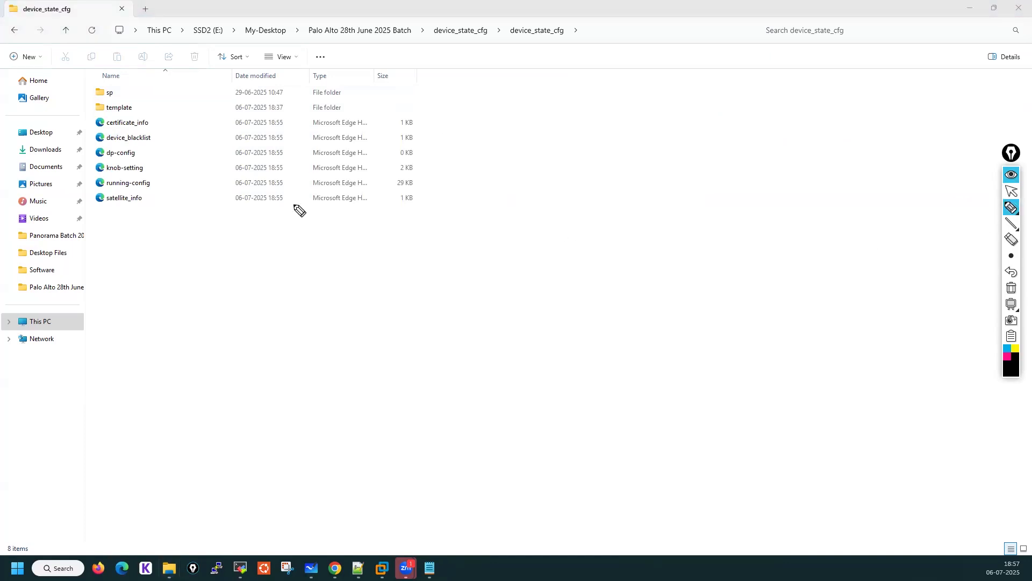
pyautogui.moveTo(154, 185)
pyautogui.mouseDown()
pyautogui.moveTo(187, 177)
pyautogui.moveTo(183, 198)
pyautogui.mouseUp()
pyautogui.moveTo(150, 167)
pyautogui.mouseDown()
pyautogui.moveTo(187, 160)
pyautogui.moveTo(180, 151)
pyautogui.moveTo(218, 114)
pyautogui.mouseUp()
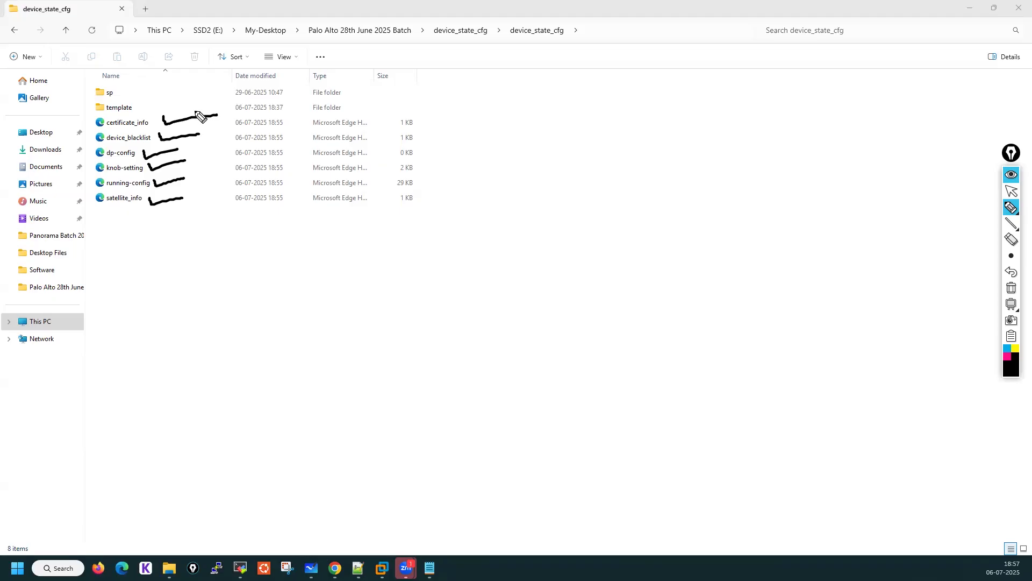
pyautogui.click(1011, 288)
pyautogui.click(1011, 193)
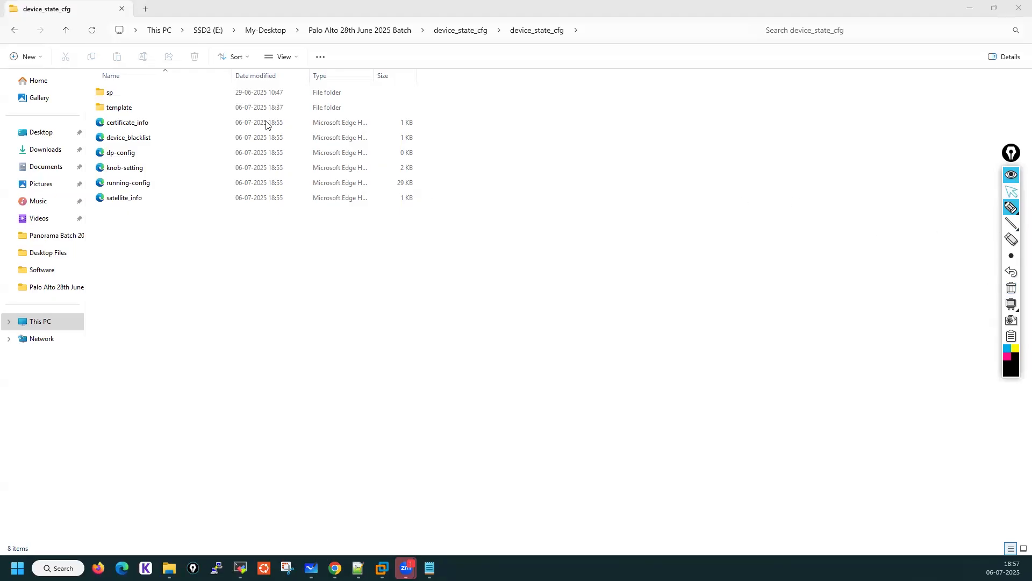
# Open template-config from the template folder in the browser, scroll through it, and minimize the browser
pyautogui.doubleClick(151, 110)
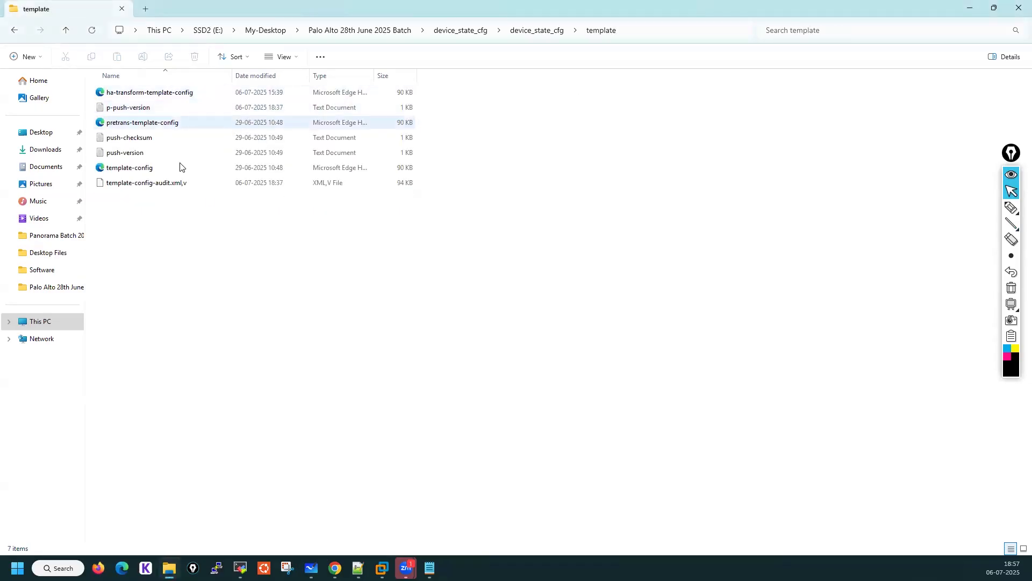
pyautogui.click(137, 172)
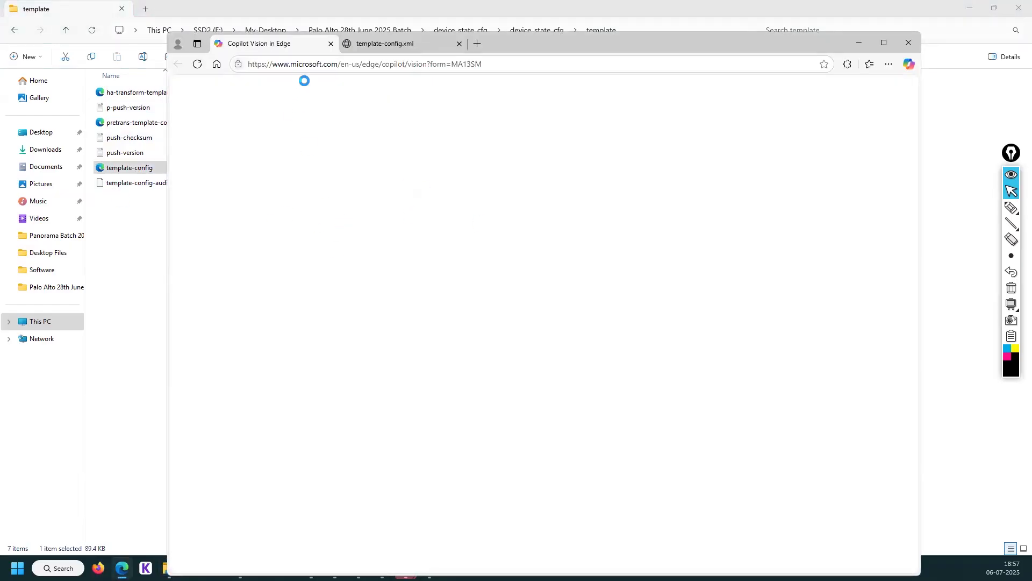
pyautogui.click(331, 44)
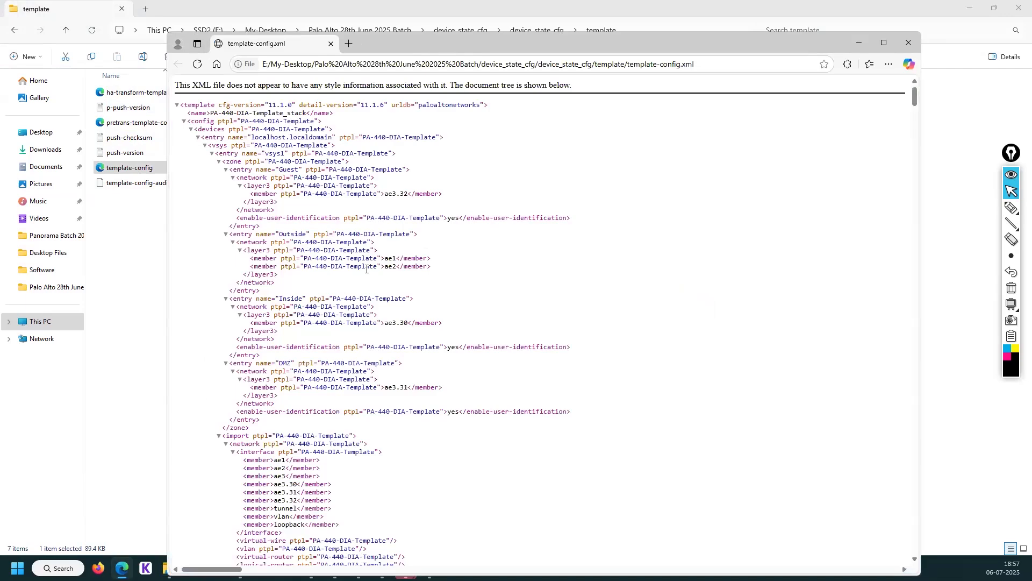
pyautogui.scroll(-20, 367, 274)
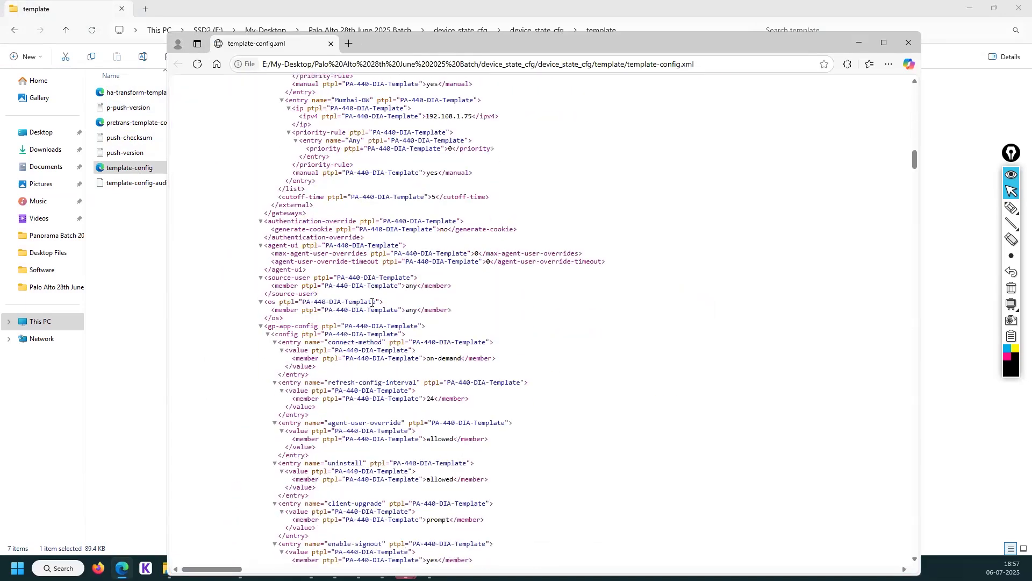
pyautogui.scroll(-20, 372, 302)
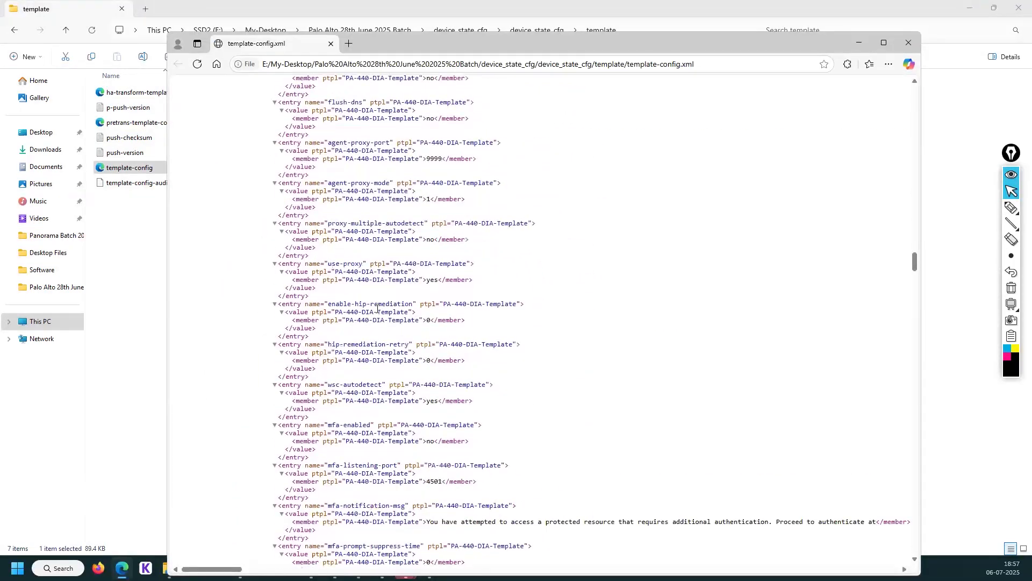
pyautogui.scroll(-8, 379, 312)
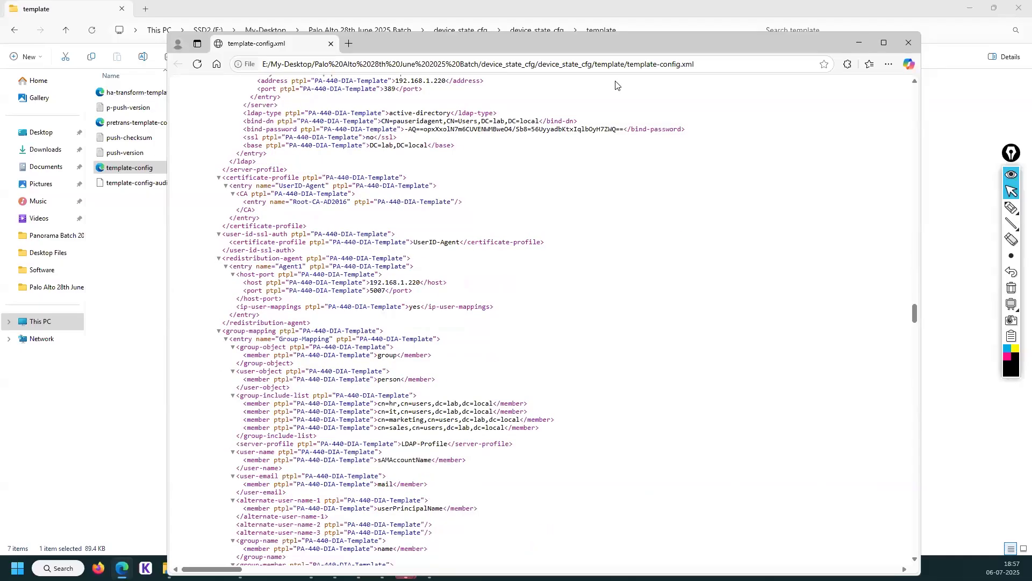
pyautogui.click(859, 42)
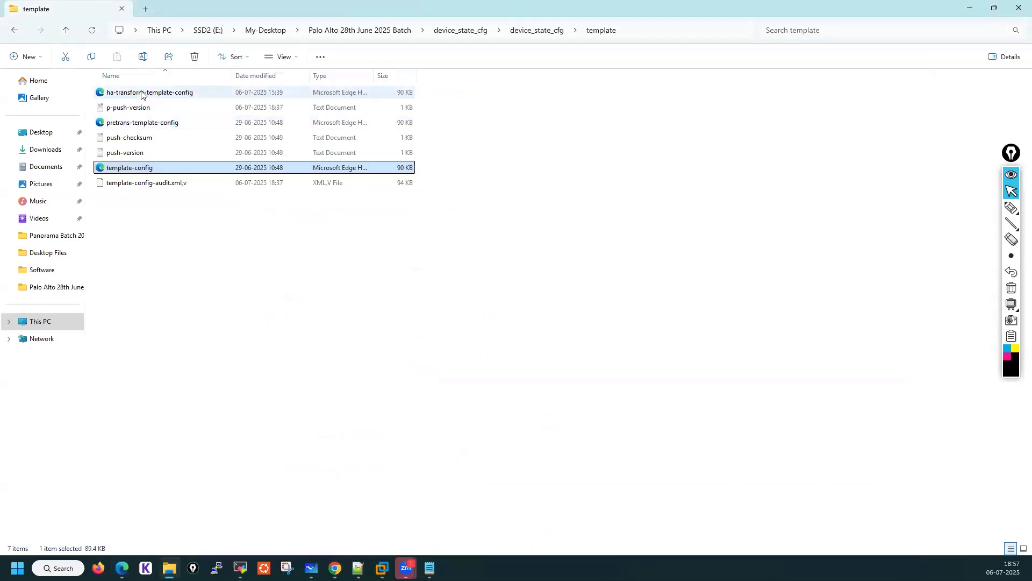
# Open the push-version file from the template folder in Notepad and close it
pyautogui.doubleClick(131, 152)
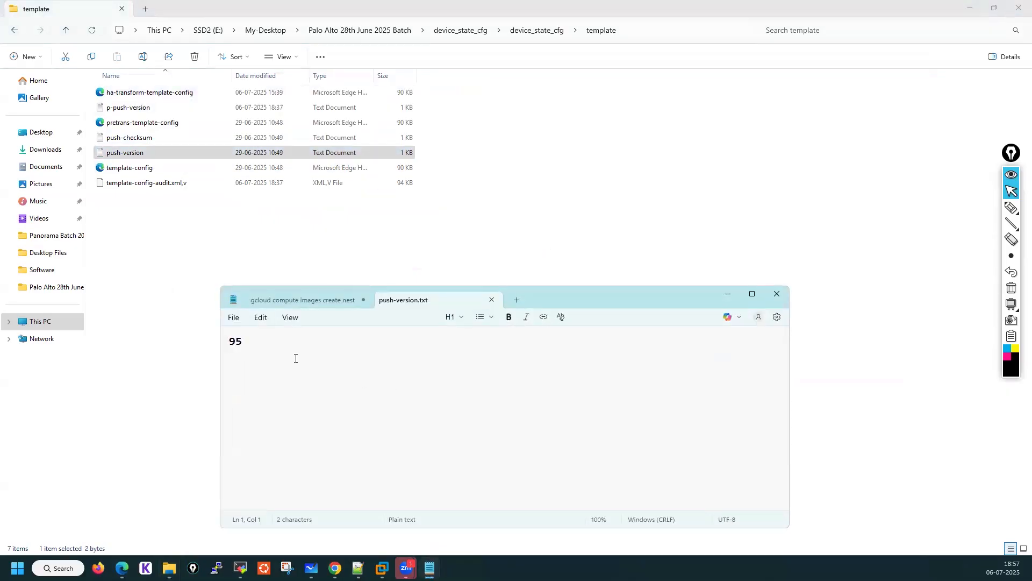
pyautogui.click(491, 305)
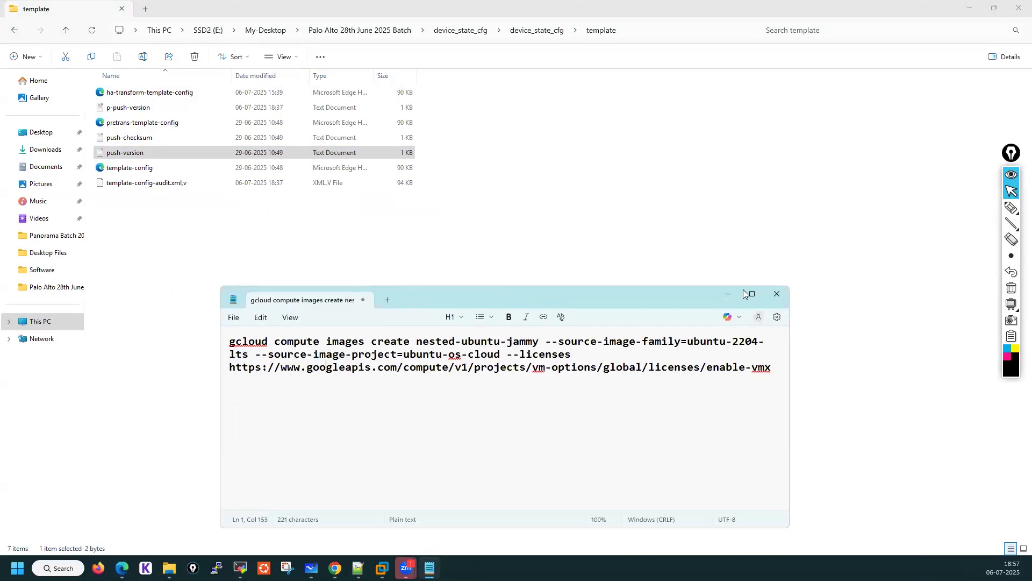
pyautogui.click(777, 294)
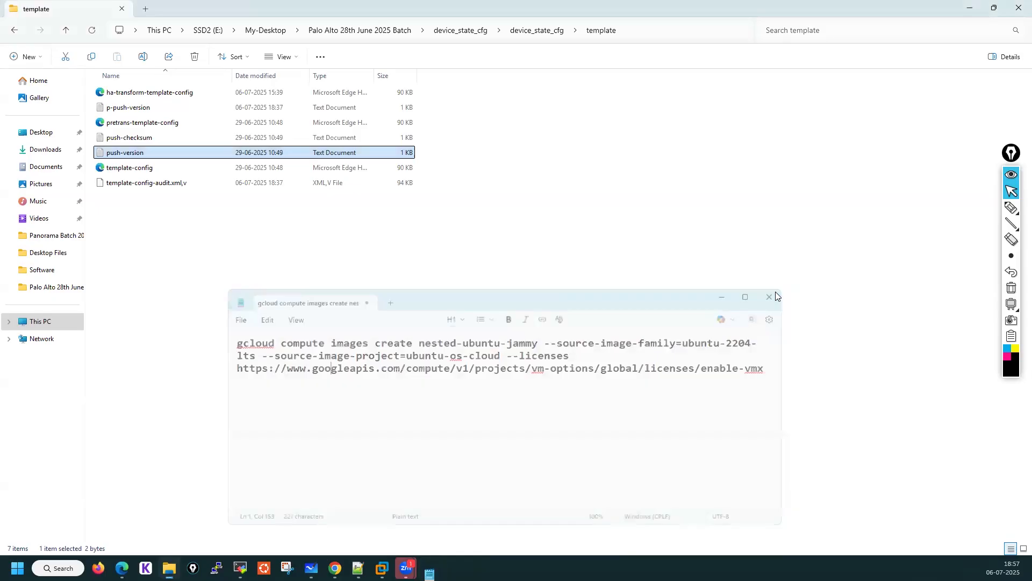
# Open sp-config from the sp\vsys1 folder in the browser and scroll through its profiles
pyautogui.click(540, 30)
pyautogui.doubleClick(134, 93)
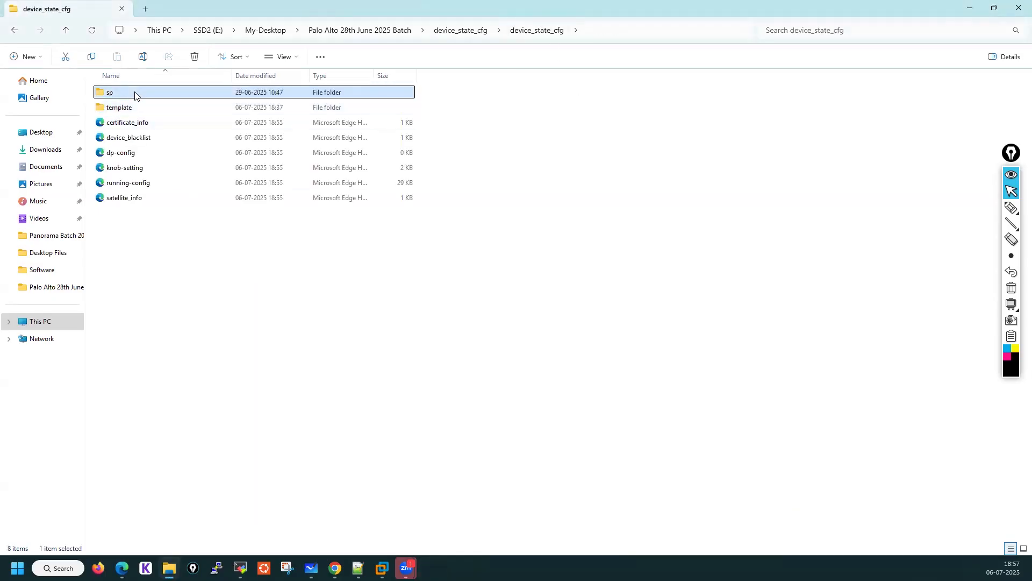
pyautogui.doubleClick(115, 107)
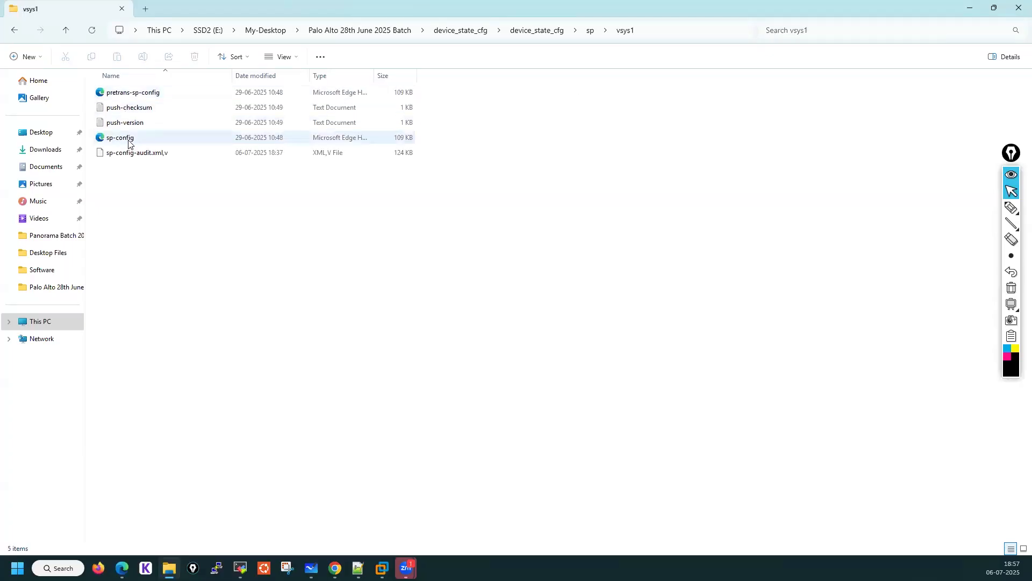
pyautogui.doubleClick(129, 141)
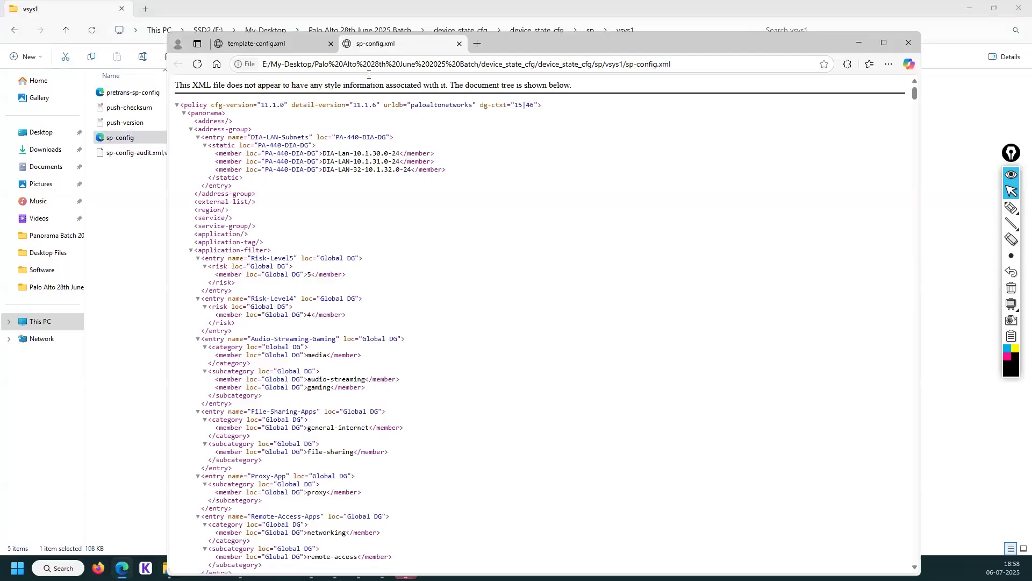
pyautogui.scroll(-20, 387, 239)
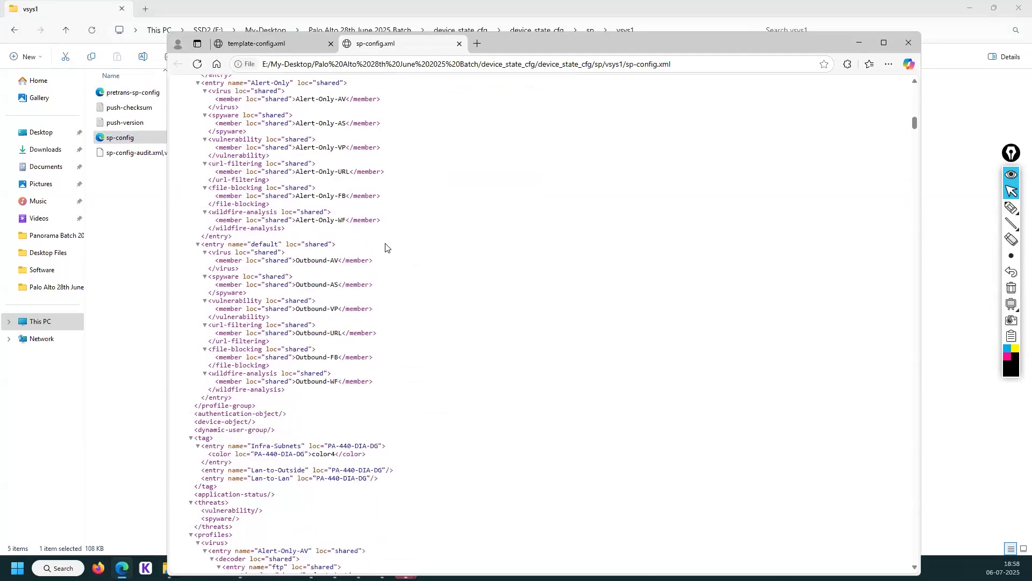
pyautogui.scroll(-15, 387, 239)
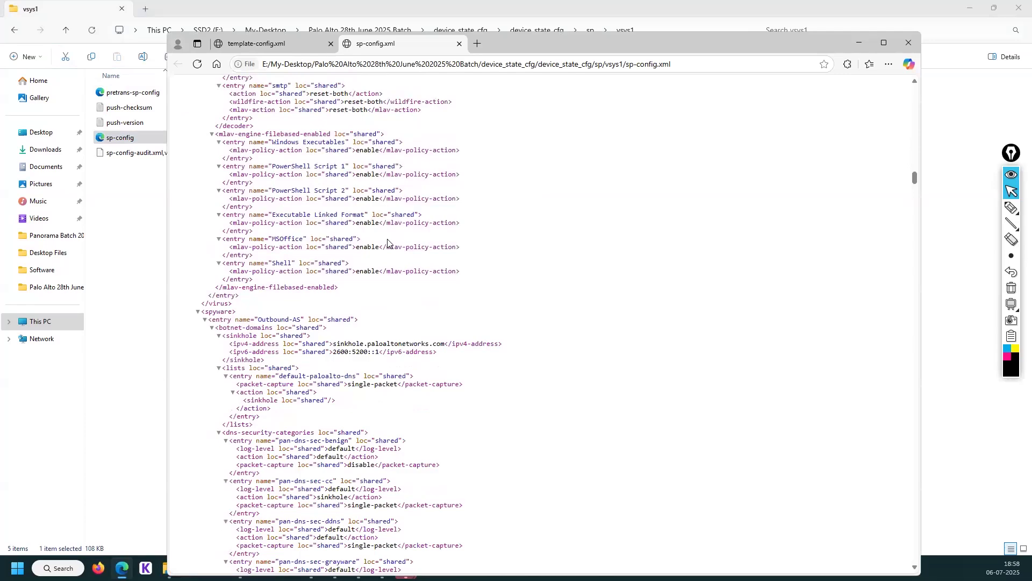
pyautogui.scroll(-15, 390, 236)
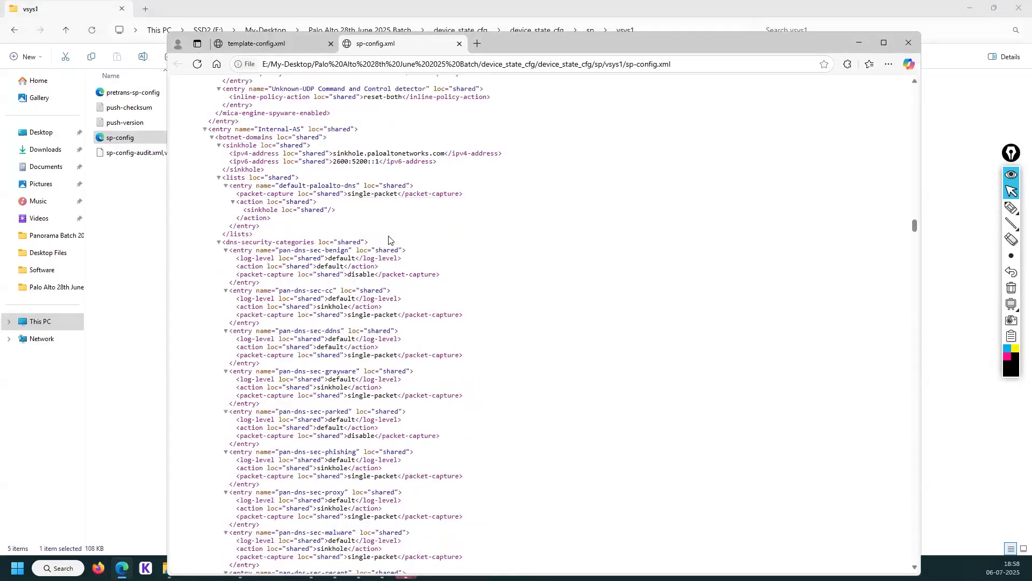
pyautogui.scroll(-15, 389, 240)
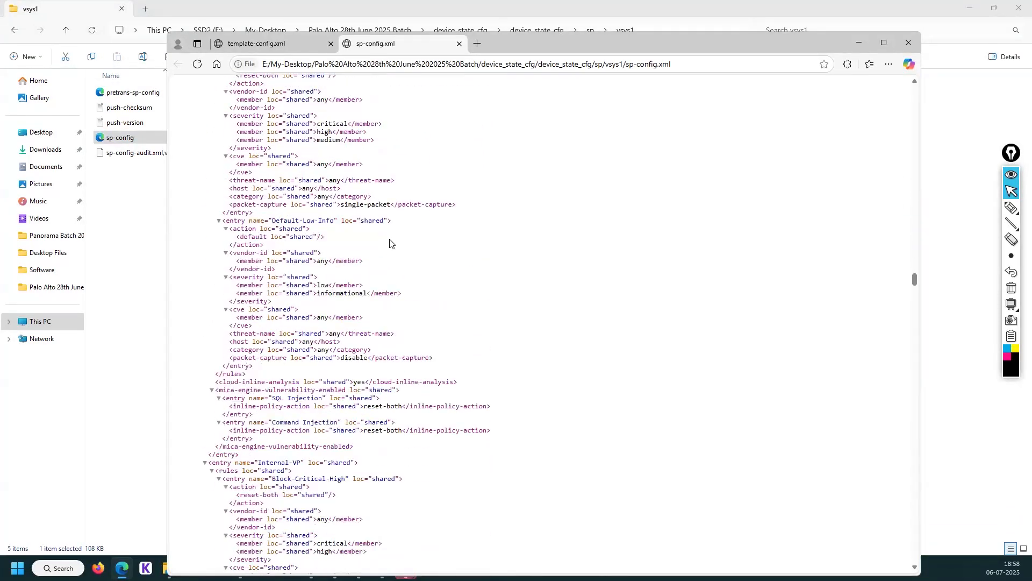
pyautogui.click(884, 43)
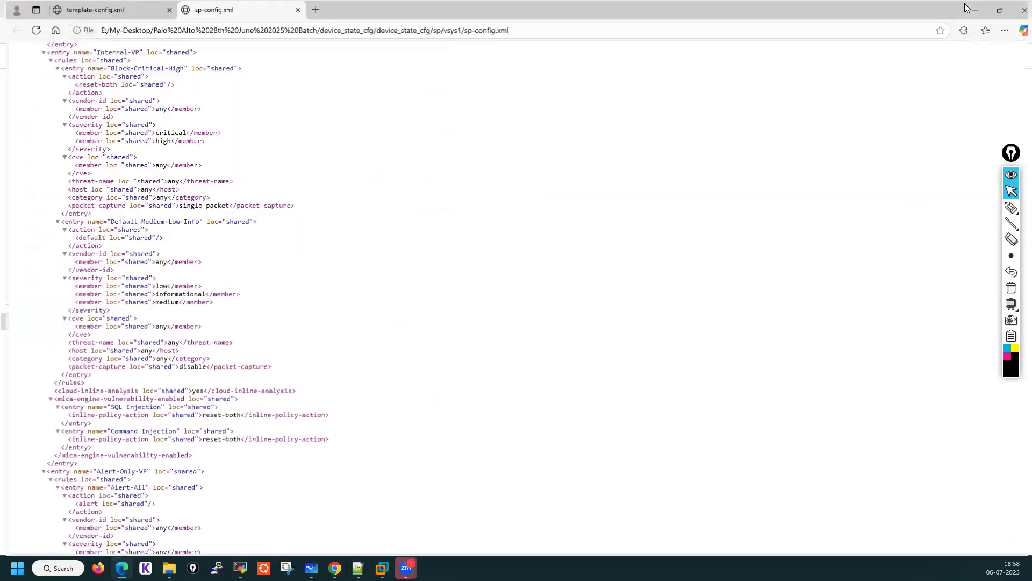
pyautogui.hotkey('alt', 'Tab')
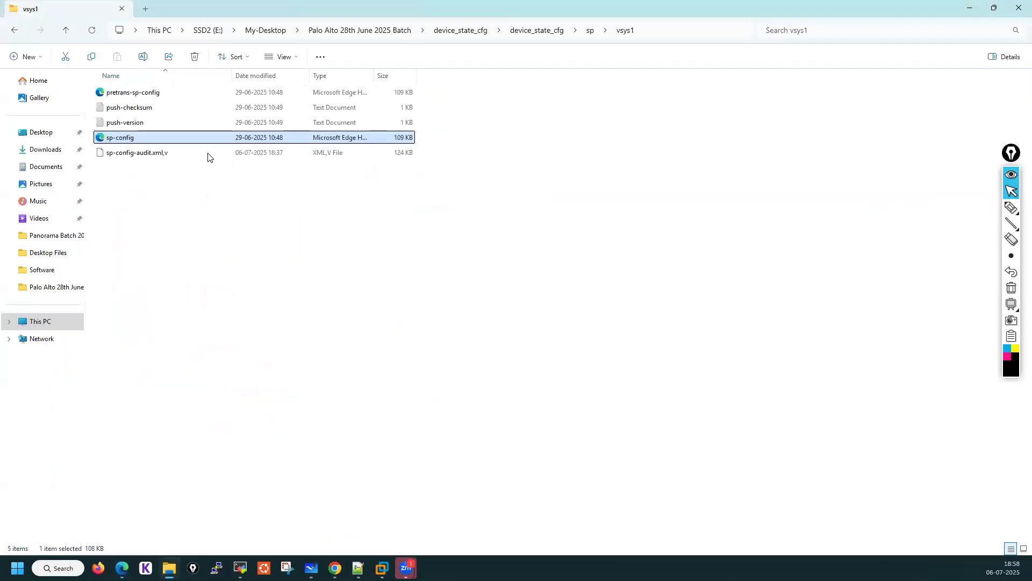
# Open sp-config from the sp\shared folder in the browser to view the shared address objects
pyautogui.click(590, 30)
pyautogui.doubleClick(141, 96)
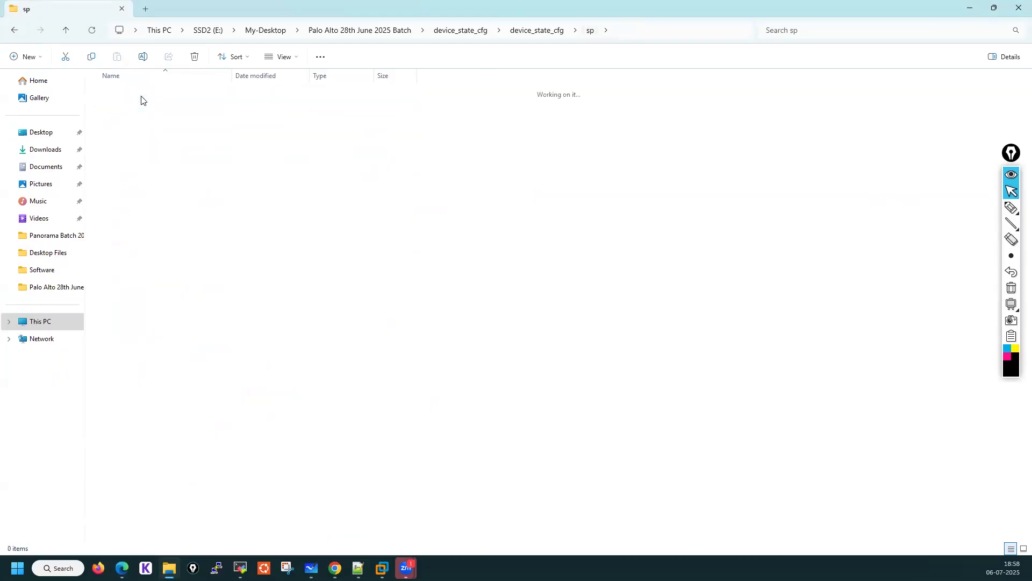
pyautogui.click(133, 97)
pyautogui.doubleClick(133, 97)
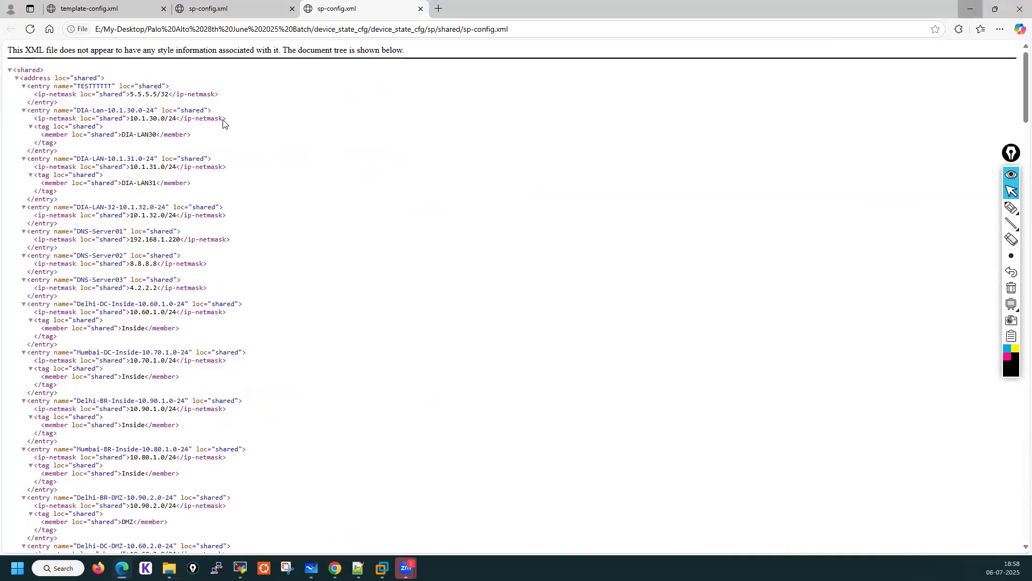
pyautogui.click(968, 9)
# Browse the contents of the sp\vsys1 and template subfolders of the extracted device state
pyautogui.click(591, 31)
pyautogui.click(150, 110)
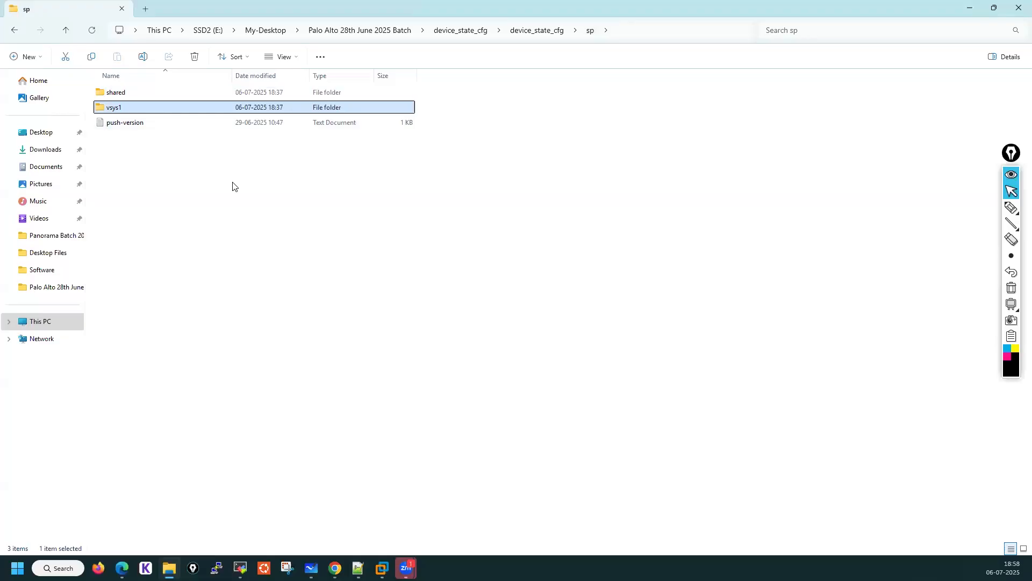
pyautogui.press('Return')
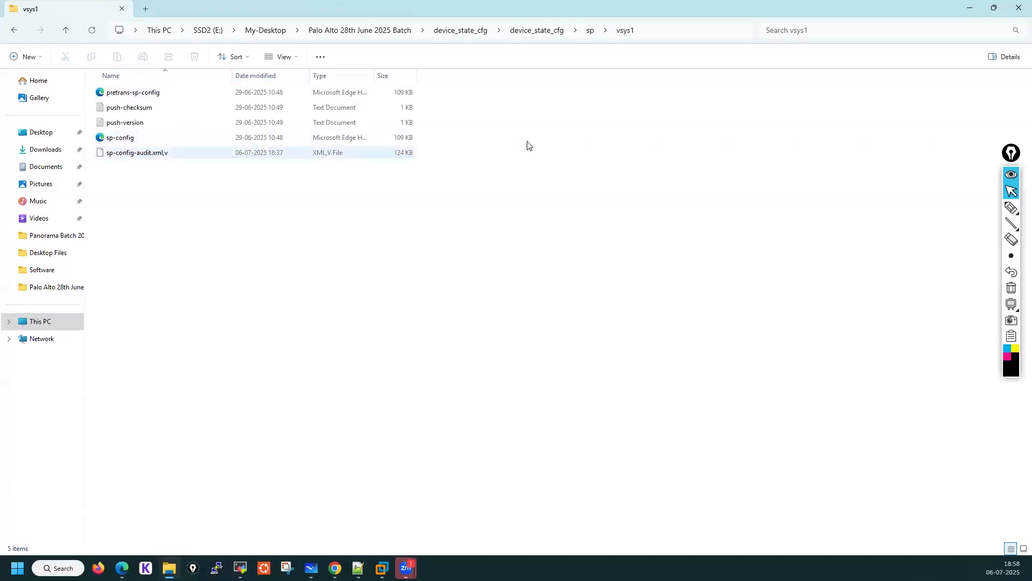
pyautogui.click(536, 31)
pyautogui.click(128, 110)
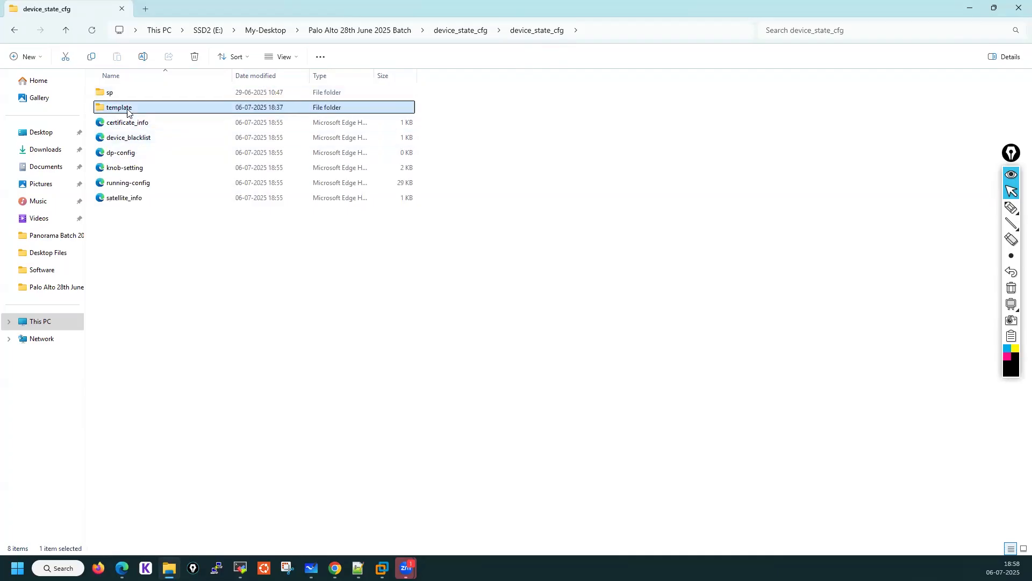
pyautogui.doubleClick(128, 110)
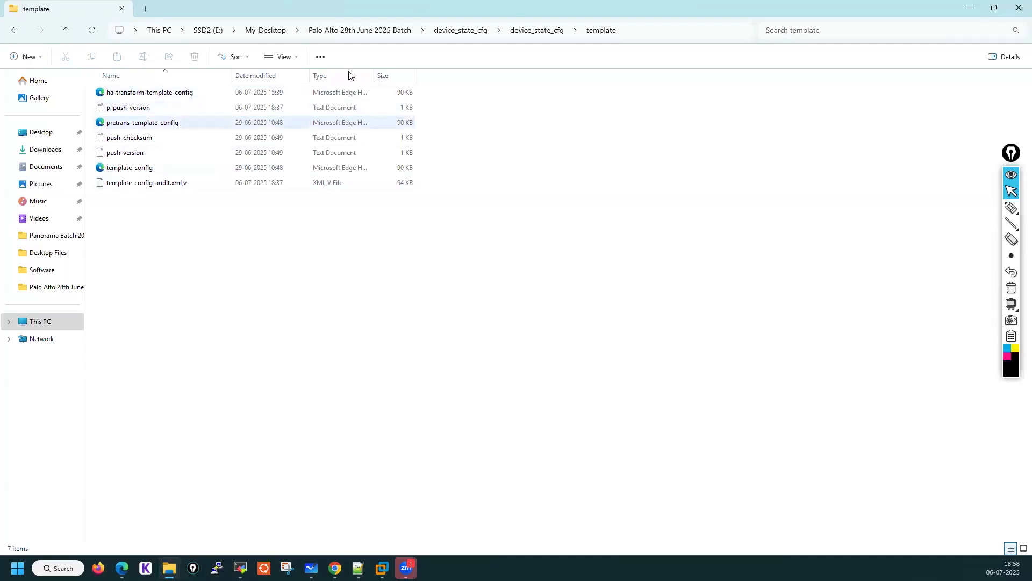
pyautogui.click(541, 30)
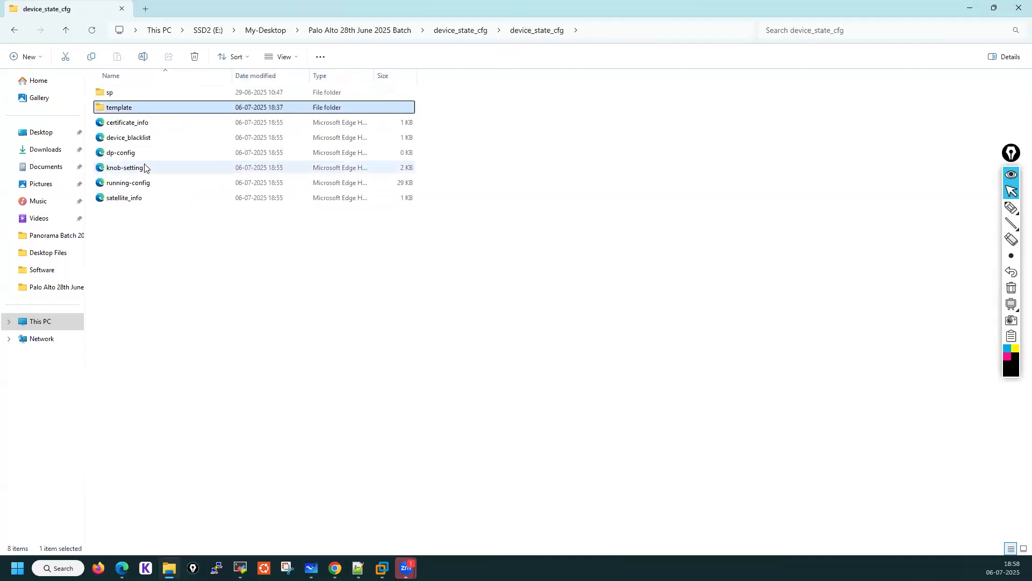
# Open running-config from the device_state_cfg folder in the browser and scroll through it
pyautogui.click(120, 184)
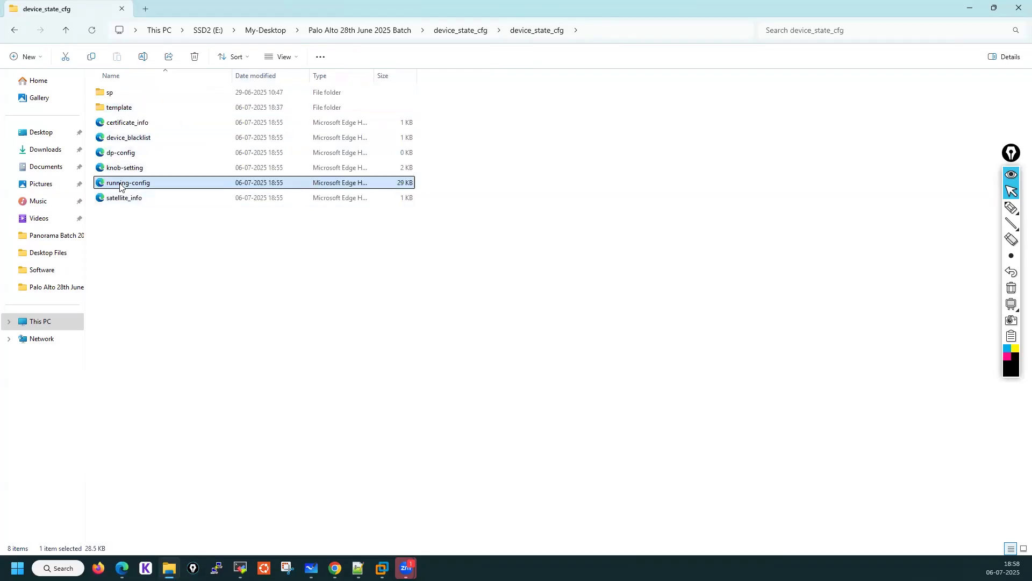
pyautogui.doubleClick(119, 185)
pyautogui.scroll(-6, 317, 189)
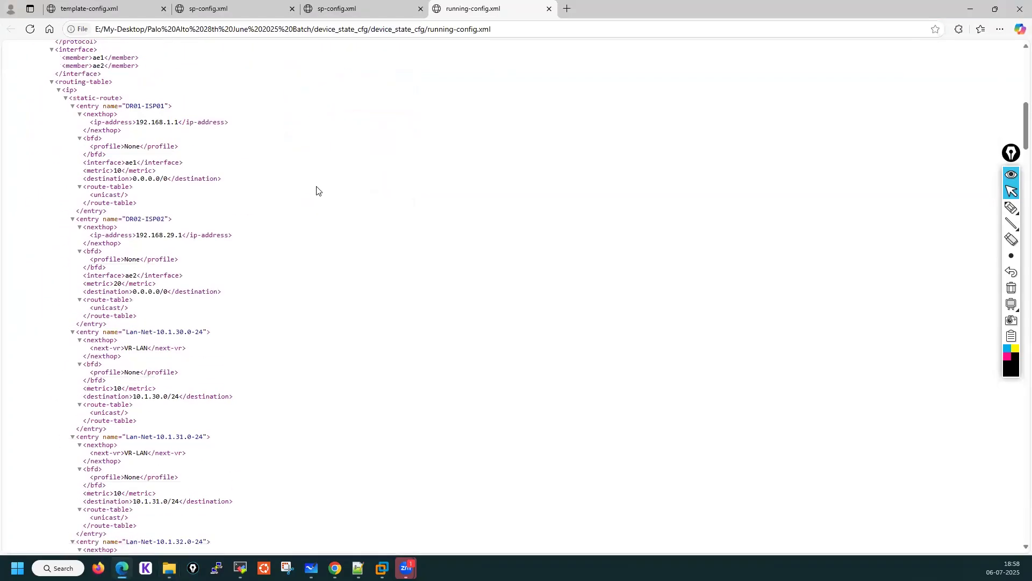
pyautogui.scroll(-5, 317, 190)
pyautogui.scroll(-20, 319, 189)
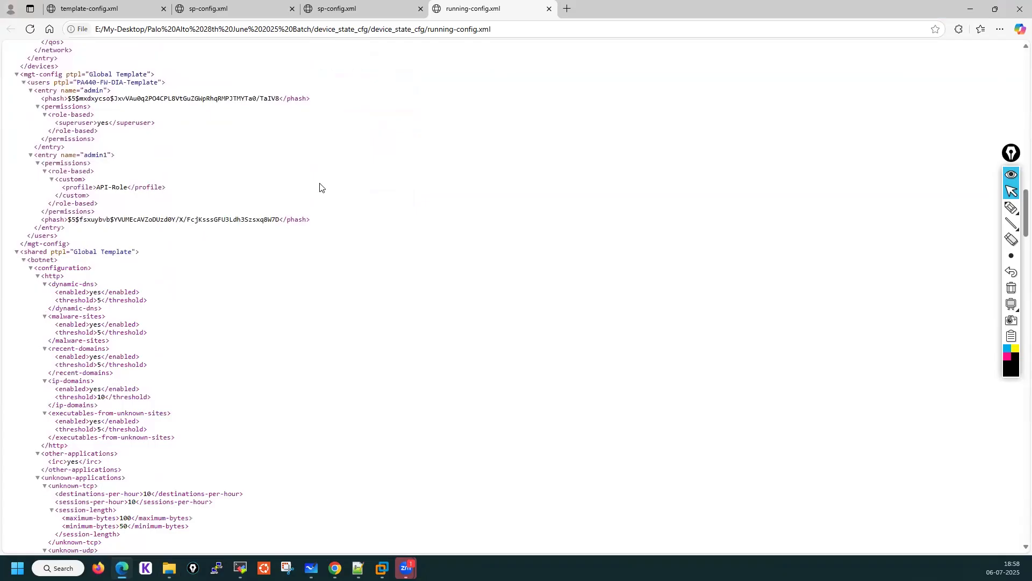
# Scroll to the end of running-config and minimize the browser
pyautogui.scroll(-20, 319, 187)
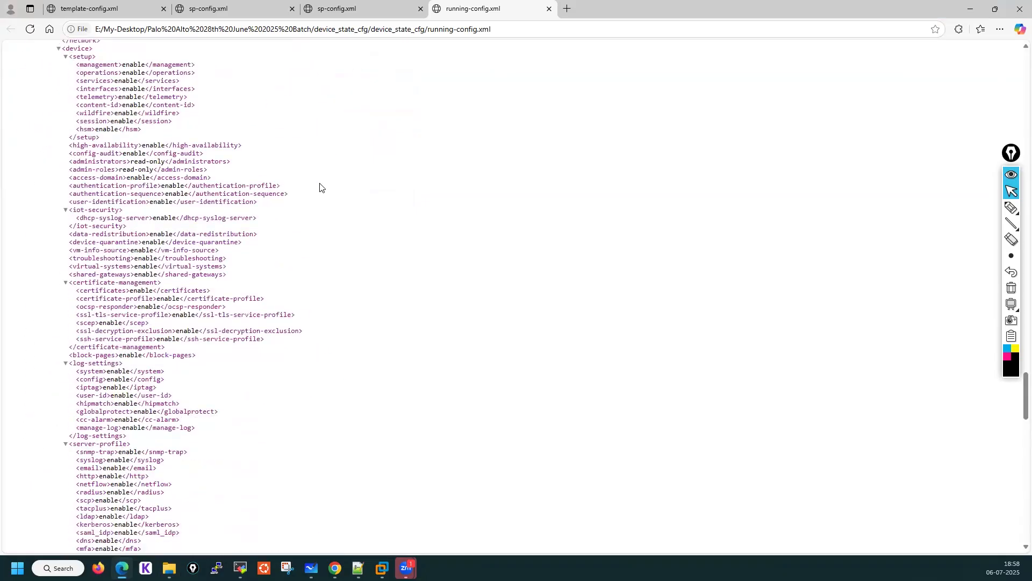
pyautogui.scroll(-6, 320, 187)
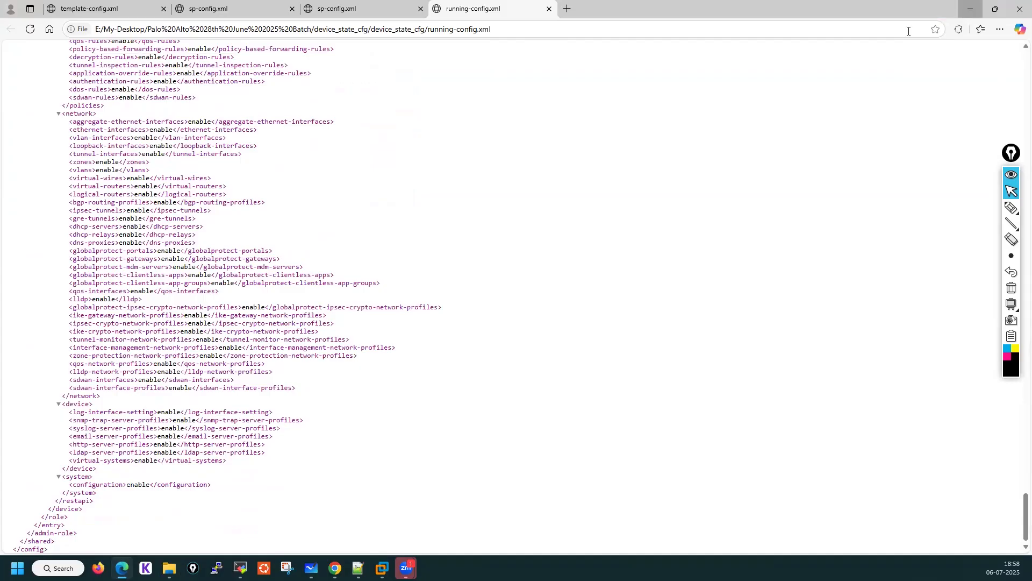
pyautogui.click(968, 9)
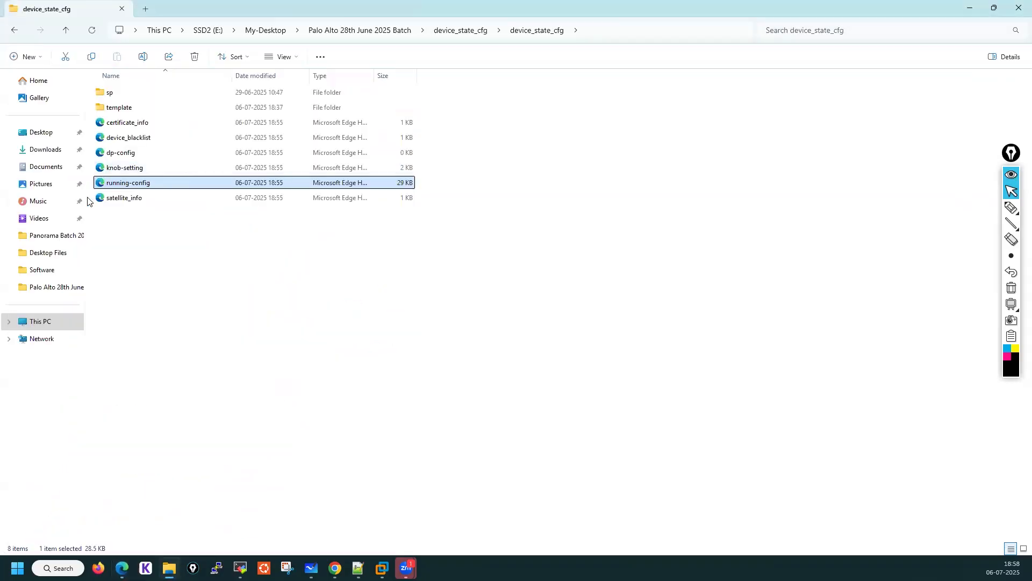
# Open dp-config from the device_state_cfg folder in the browser and close its tab
pyautogui.click(126, 156)
pyautogui.doubleClick(125, 155)
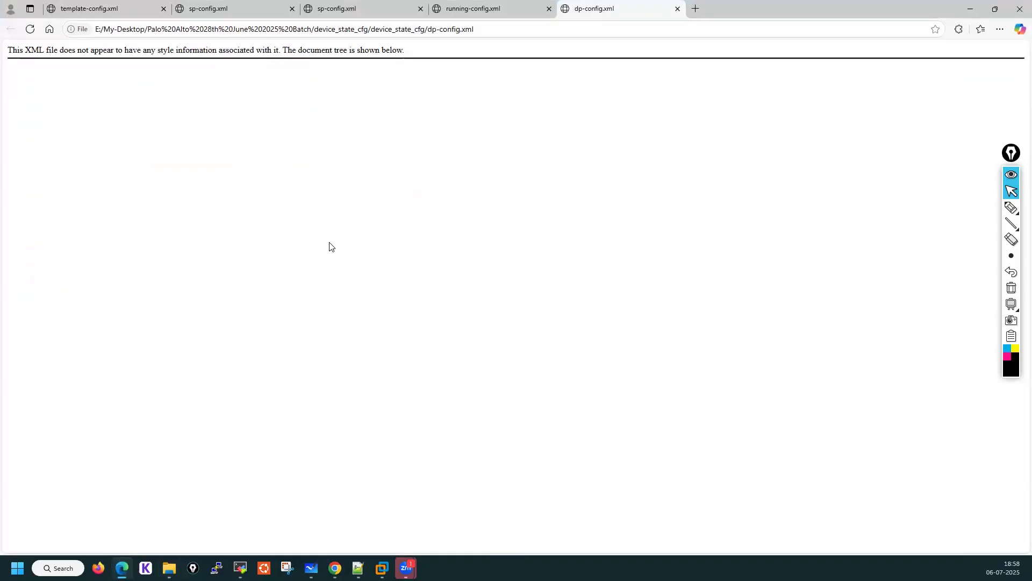
pyautogui.click(677, 10)
# Open certificate_info from the device_state_cfg folder in the browser and minimize the browser again
pyautogui.click(970, 16)
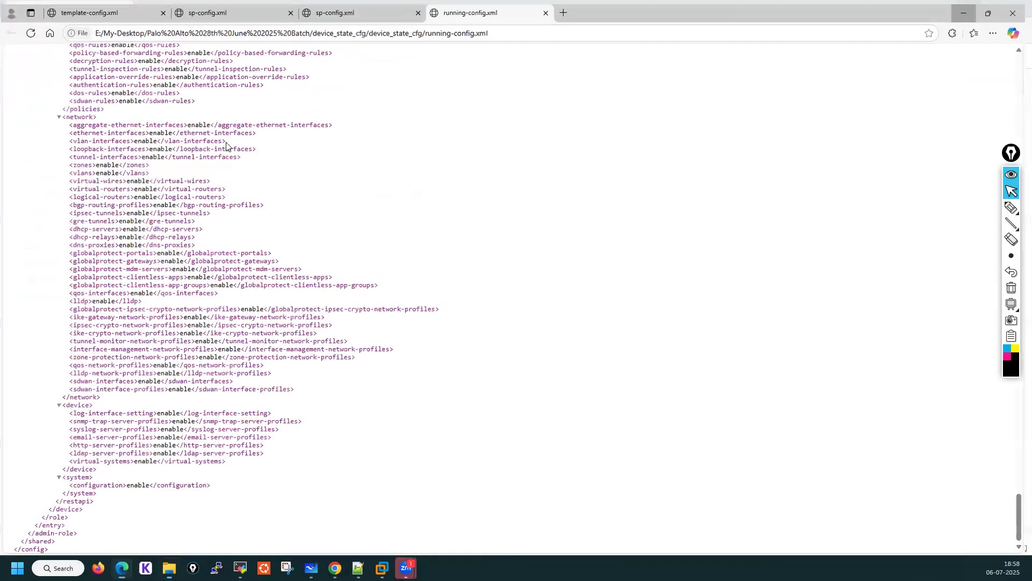
pyautogui.doubleClick(144, 125)
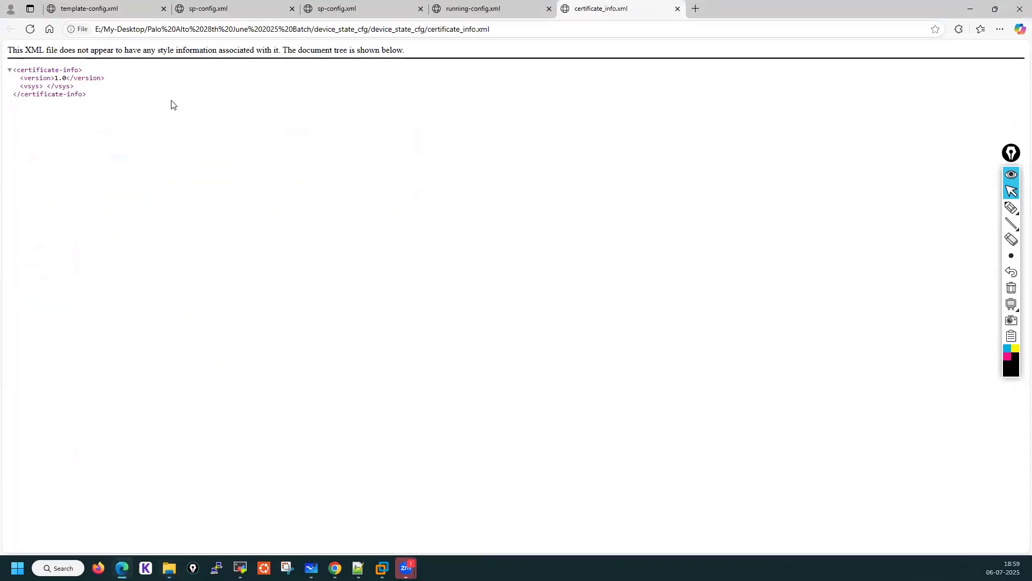
pyautogui.click(969, 12)
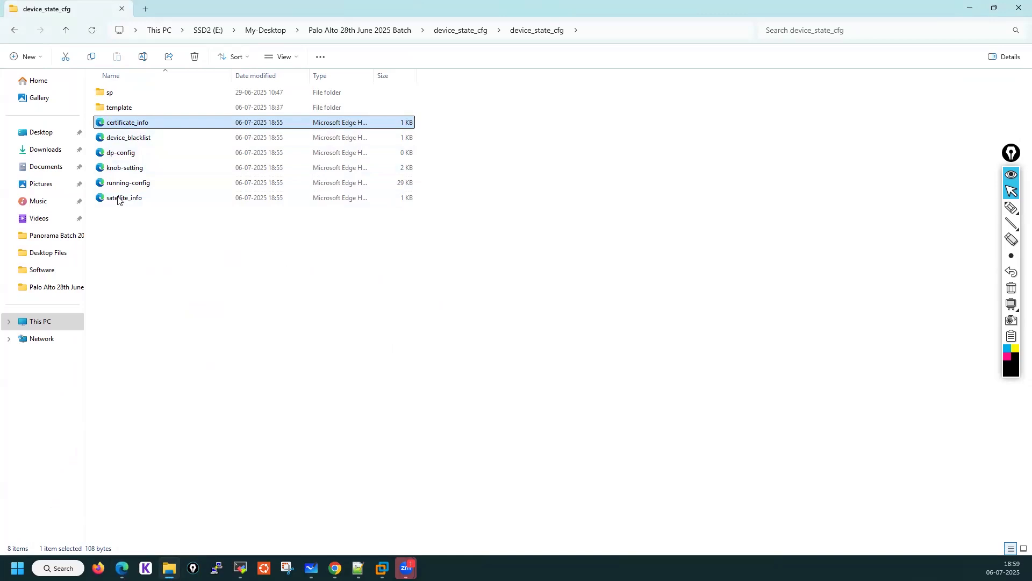
# Open pretrans-template-config from the template folder, scroll through its certificates and profiles, and close the browser
pyautogui.doubleClick(121, 108)
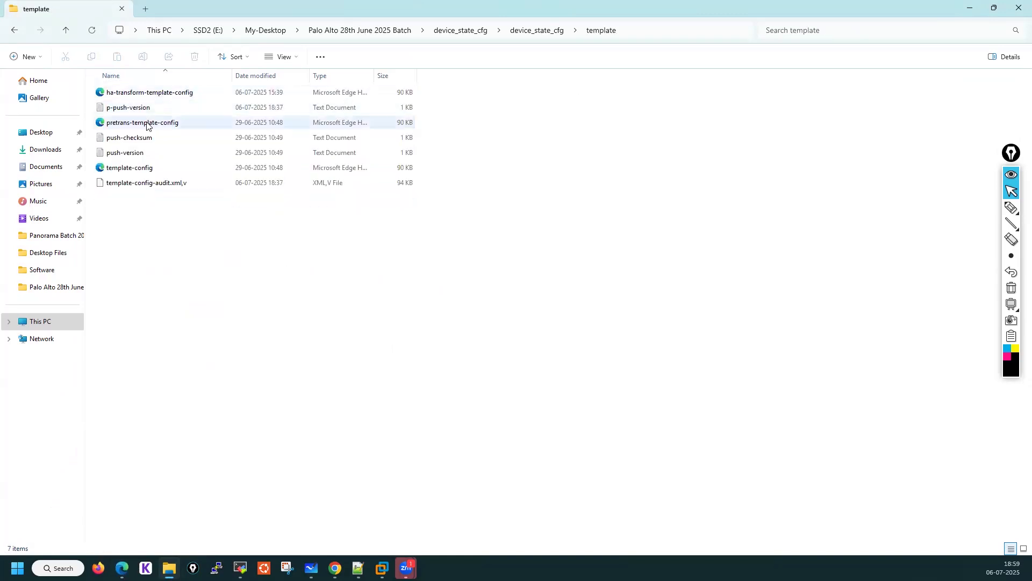
pyautogui.doubleClick(147, 124)
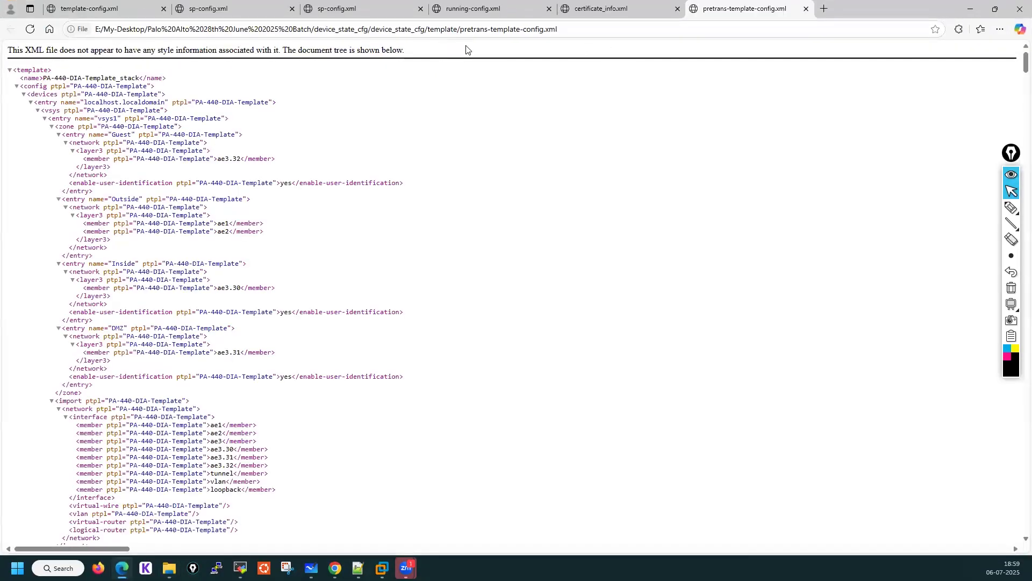
pyautogui.scroll(-7, 372, 161)
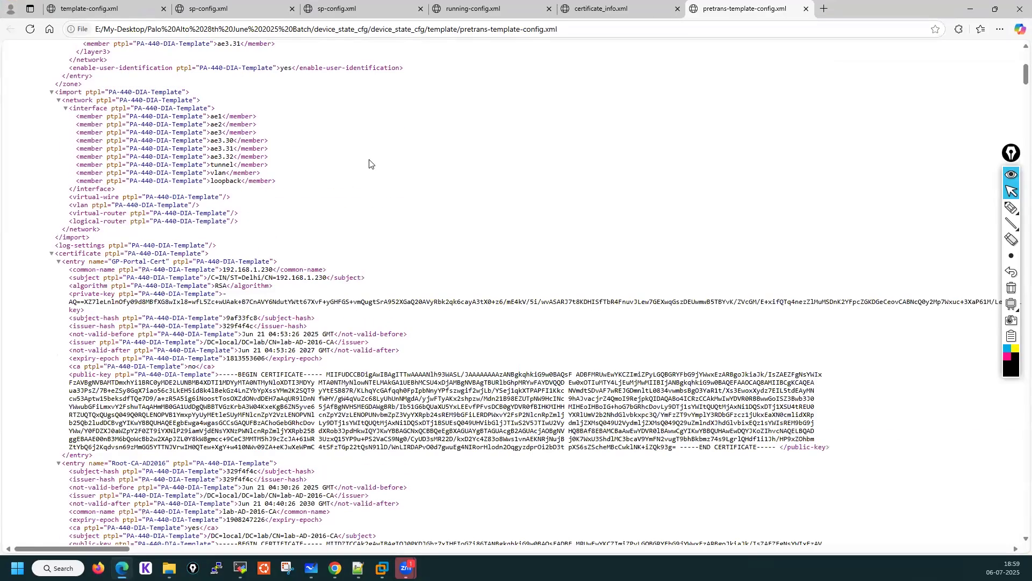
pyautogui.scroll(-10, 372, 163)
pyautogui.scroll(8, 194, 115)
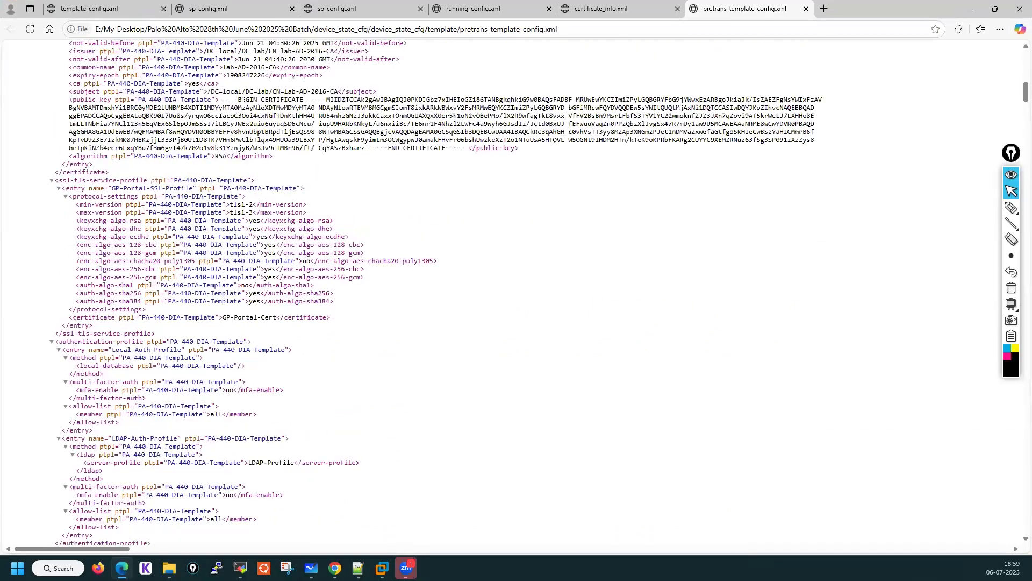
pyautogui.moveTo(216, 99); pyautogui.dragTo(244, 141)
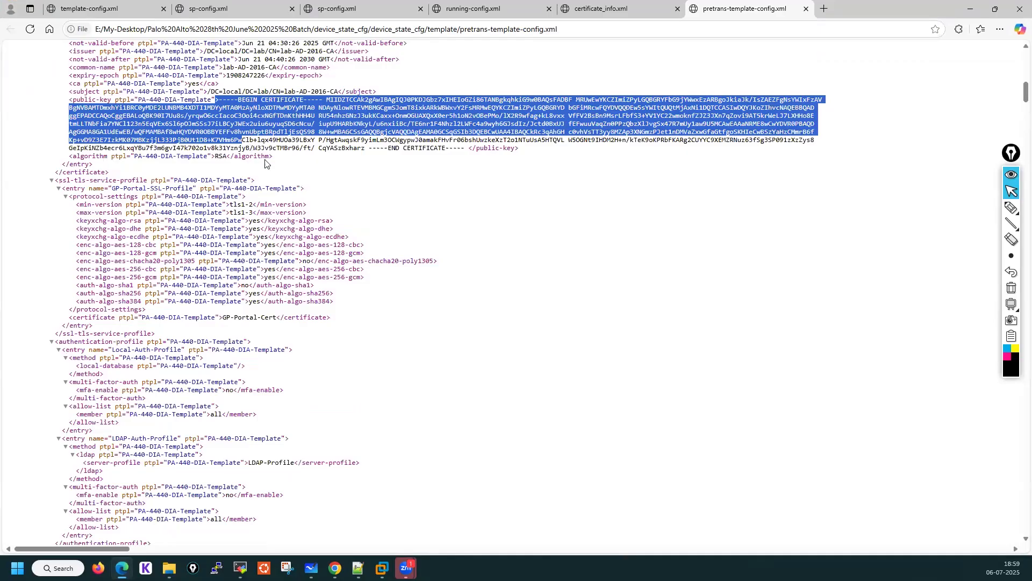
pyautogui.scroll(-15, 346, 206)
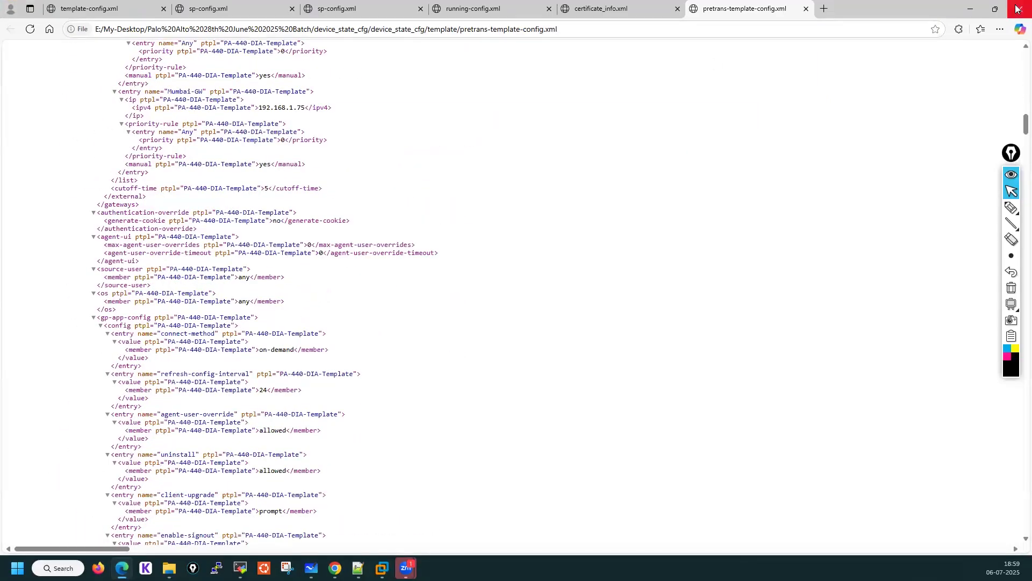
pyautogui.click(1018, 8)
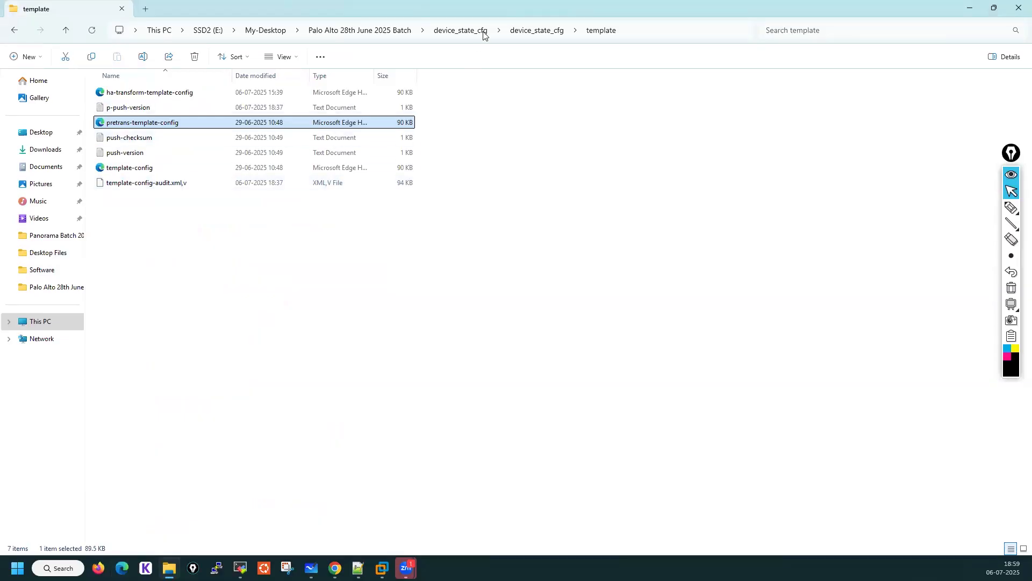
# Navigate up to the Palo Alto 28th June 2025 Batch folder and delete the device_state_cfg folder
pyautogui.click(538, 33)
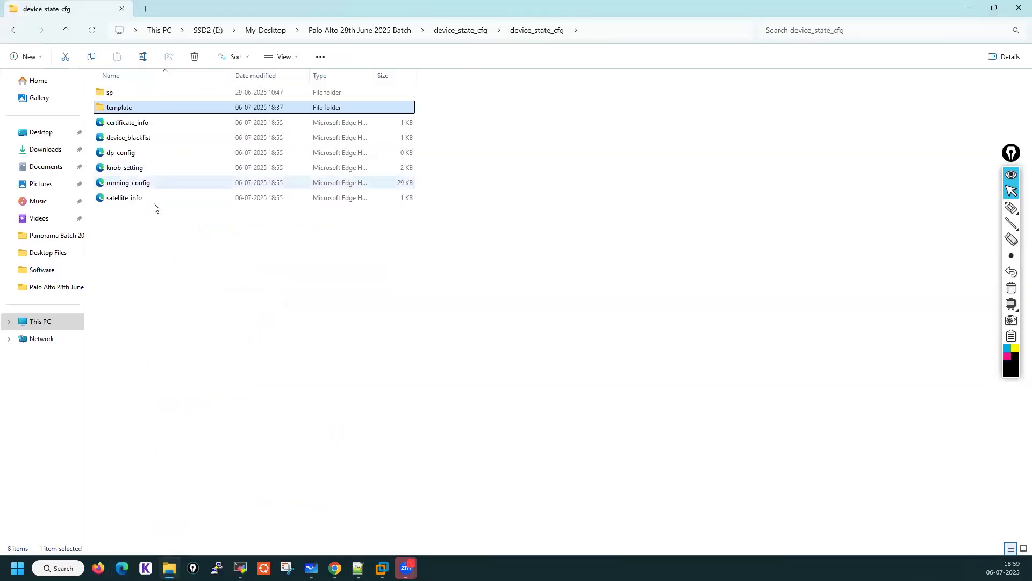
pyautogui.click(455, 31)
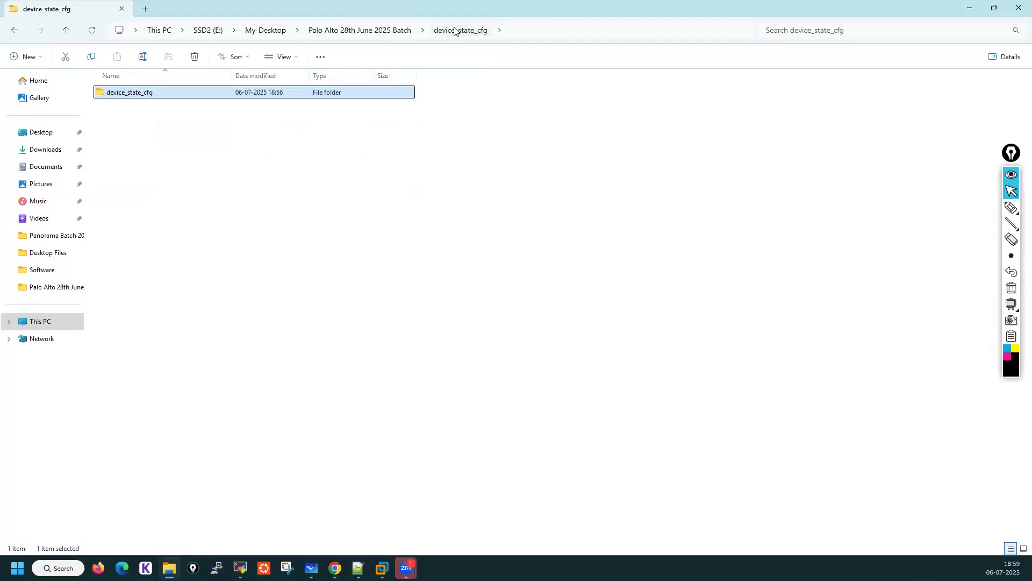
pyautogui.click(398, 31)
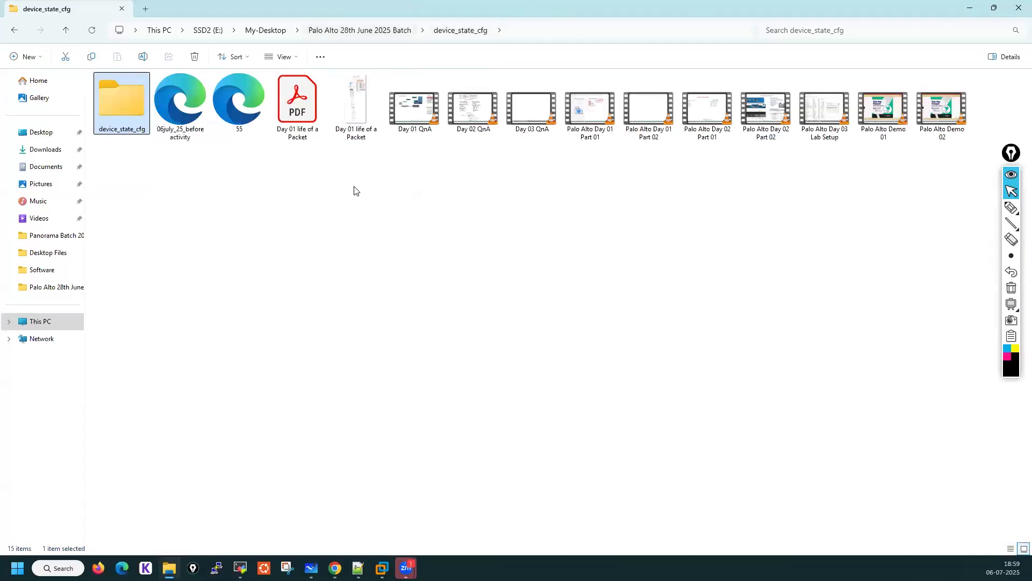
pyautogui.rightClick(122, 107)
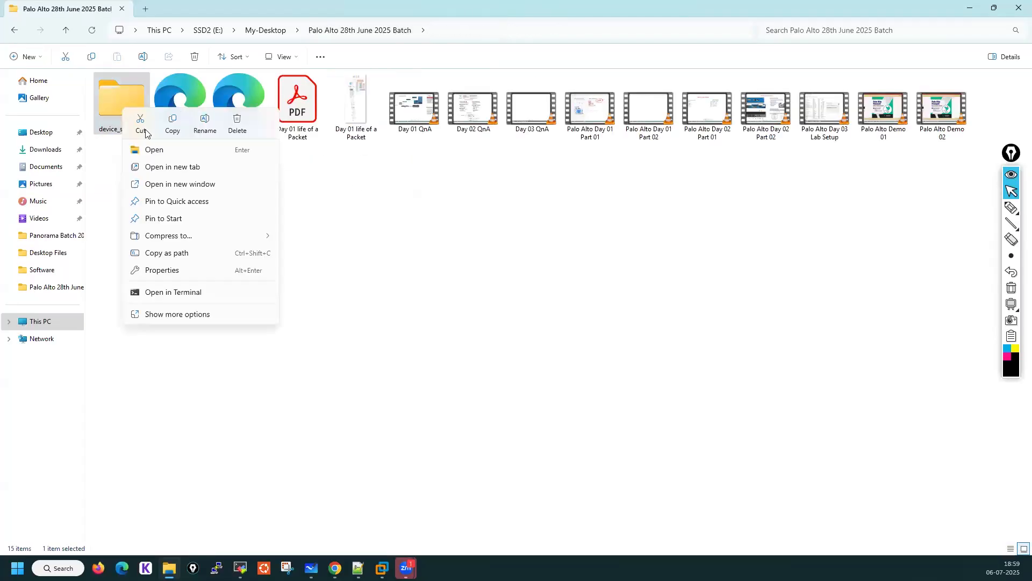
pyautogui.click(237, 134)
# Delete the 55 and 06july_25_before activity files from the same folder
pyautogui.rightClick(174, 109)
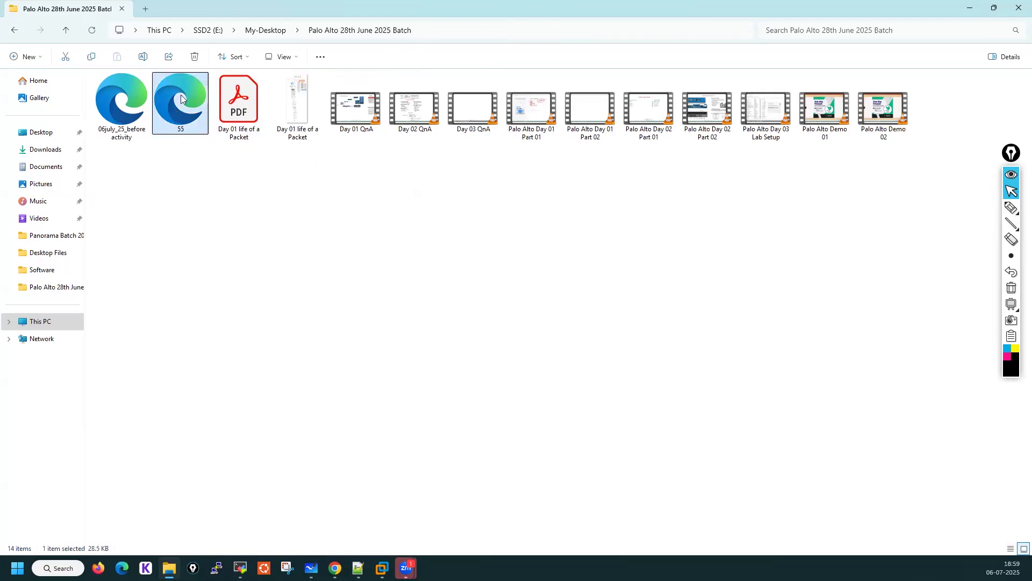
pyautogui.click(194, 58)
pyautogui.click(124, 135)
pyautogui.click(195, 58)
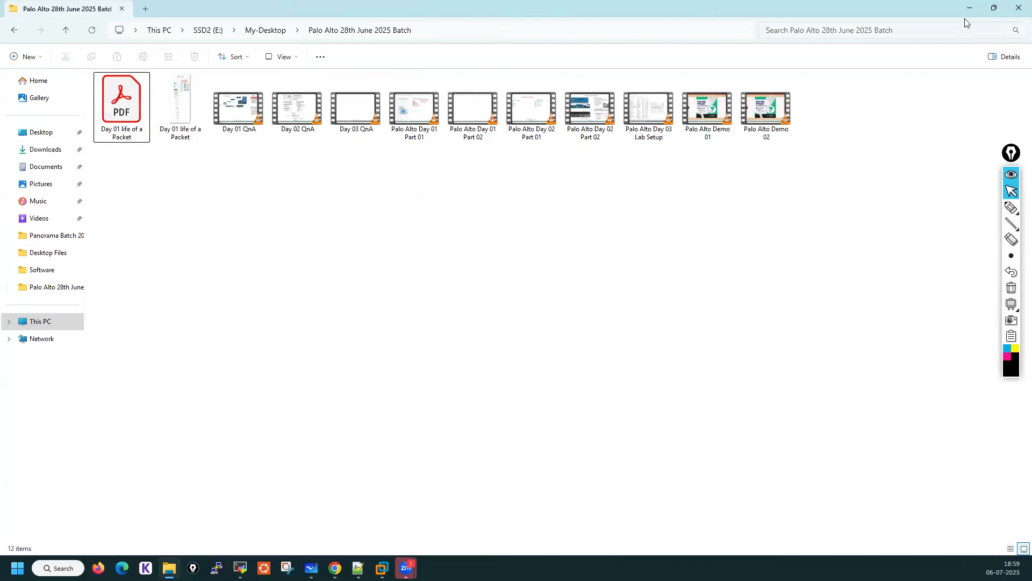
# Switch to the PA-440 web interface and open the Import device state dialog, then cancel it
pyautogui.hotkey('alt', 'Tab')
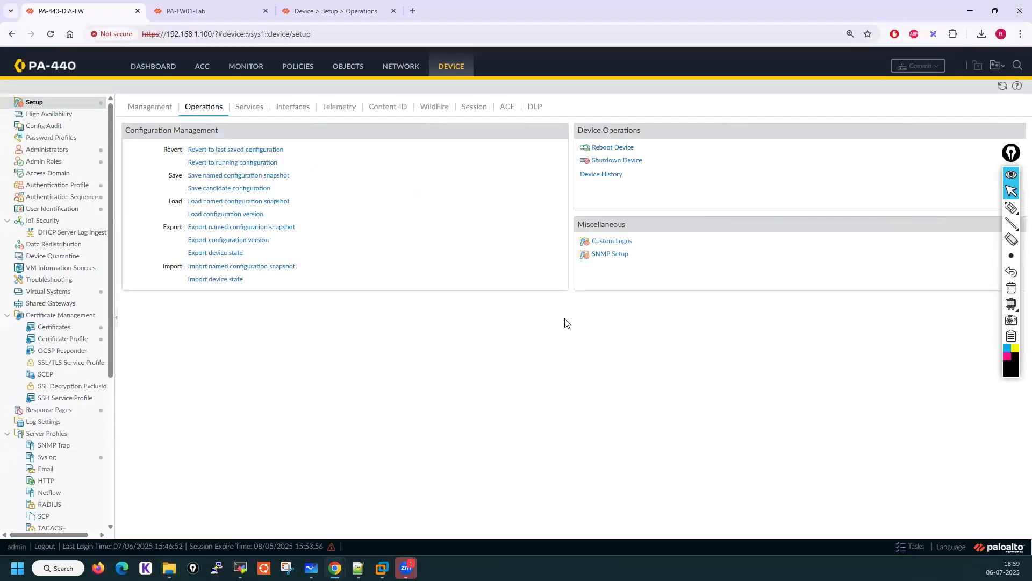
pyautogui.click(226, 267)
pyautogui.click(604, 329)
pyautogui.click(212, 279)
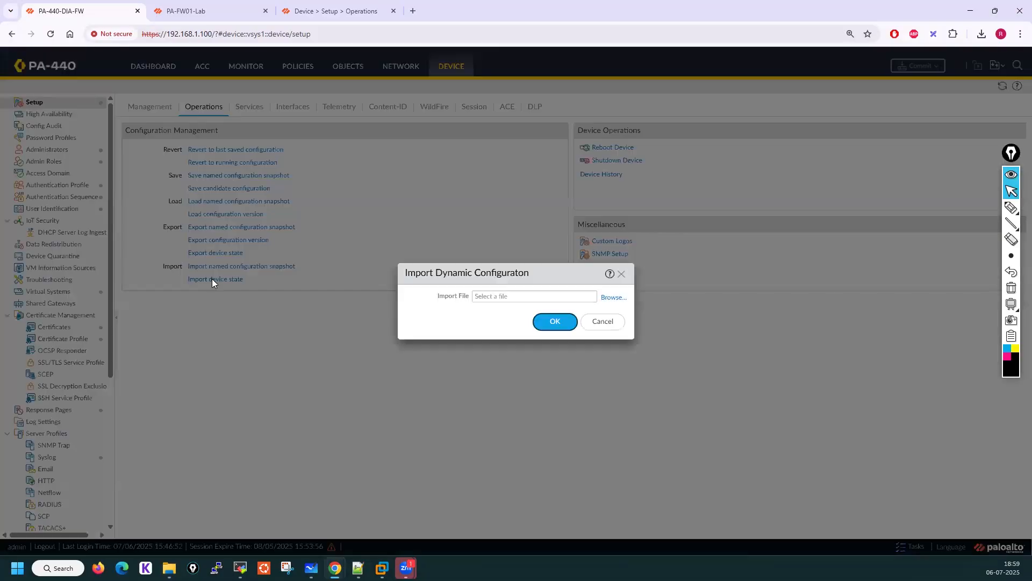
pyautogui.click(602, 320)
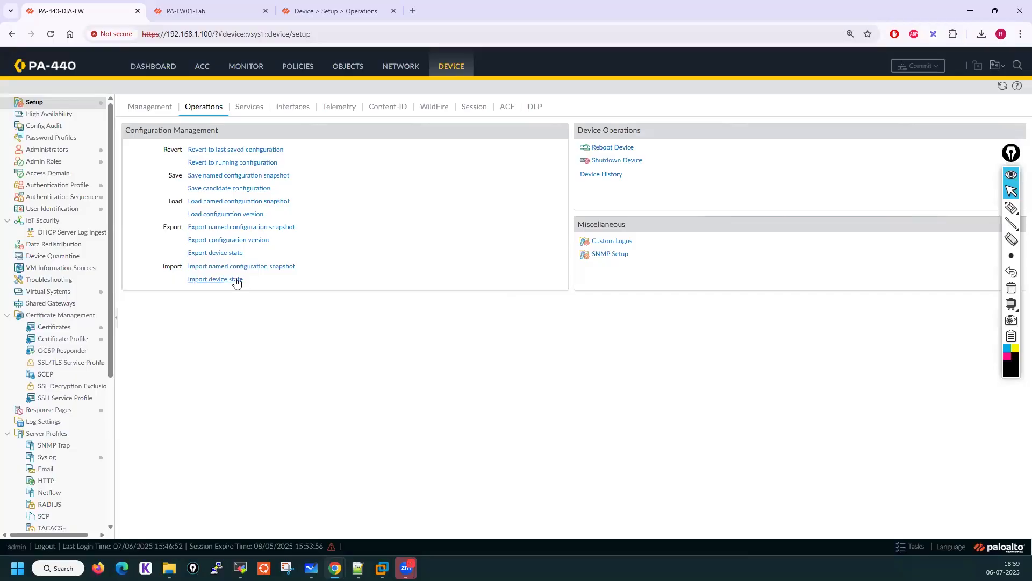
pyautogui.moveTo(237, 283); pyautogui.dragTo(194, 232)
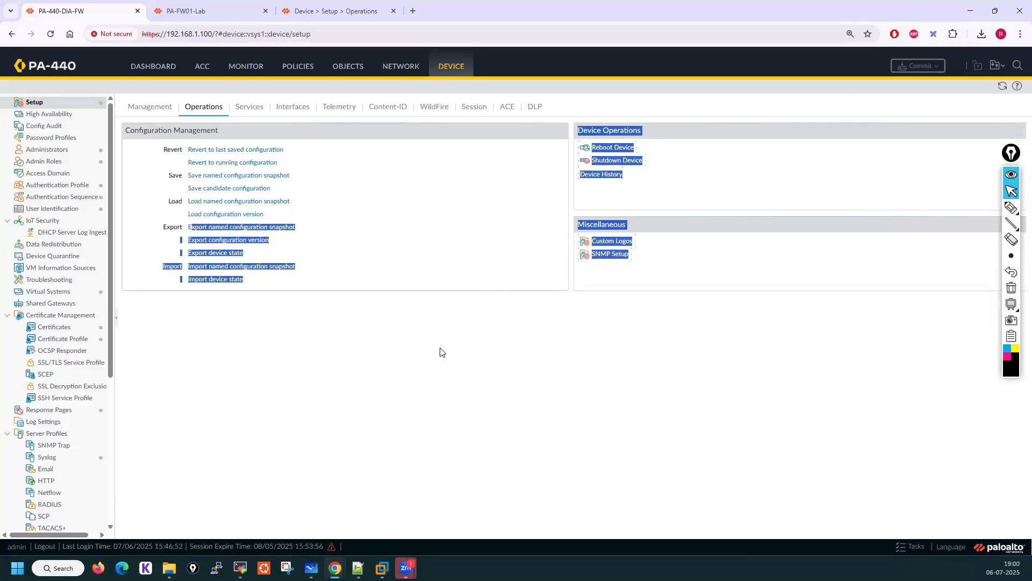
pyautogui.click(364, 364)
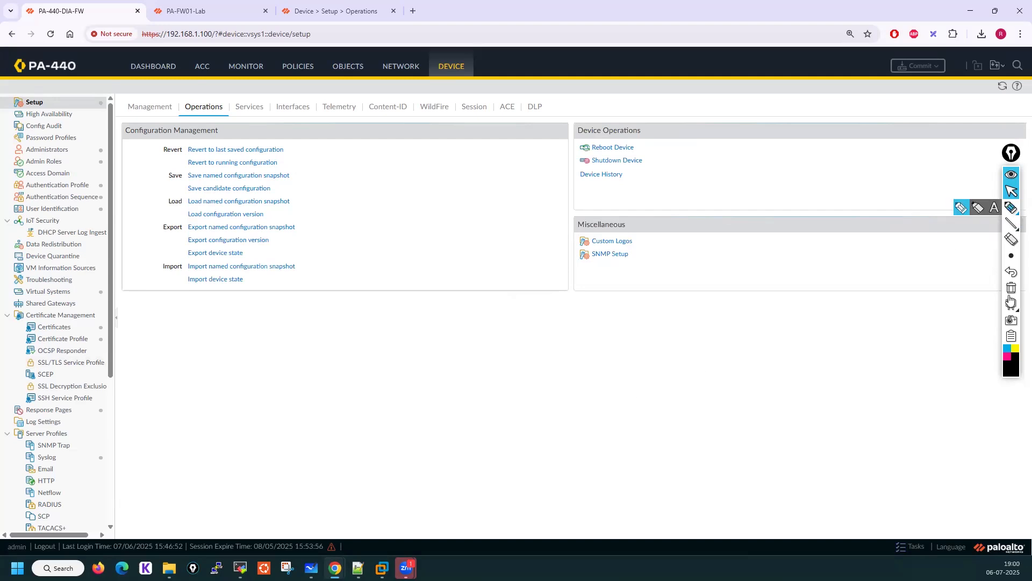
pyautogui.click(1011, 375)
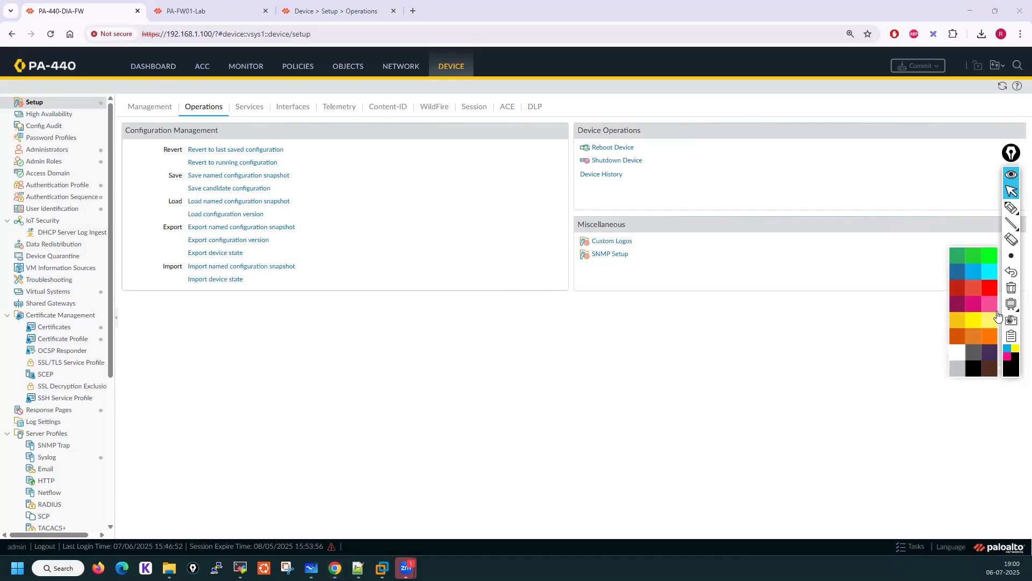
pyautogui.click(979, 260)
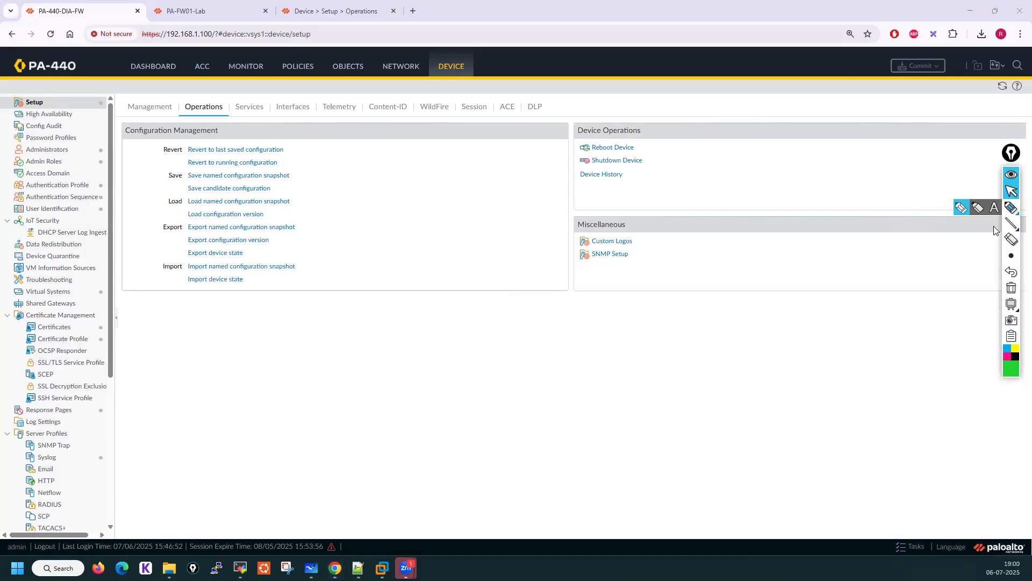
pyautogui.click(961, 207)
pyautogui.moveTo(632, 136)
pyautogui.mouseDown()
pyautogui.moveTo(581, 134)
pyautogui.moveTo(569, 146)
pyautogui.moveTo(650, 151)
pyautogui.moveTo(703, 131)
pyautogui.moveTo(733, 144)
pyautogui.mouseUp()
pyautogui.moveTo(648, 157)
pyautogui.mouseDown()
pyautogui.moveTo(577, 156)
pyautogui.moveTo(567, 169)
pyautogui.moveTo(649, 171)
pyautogui.mouseUp()
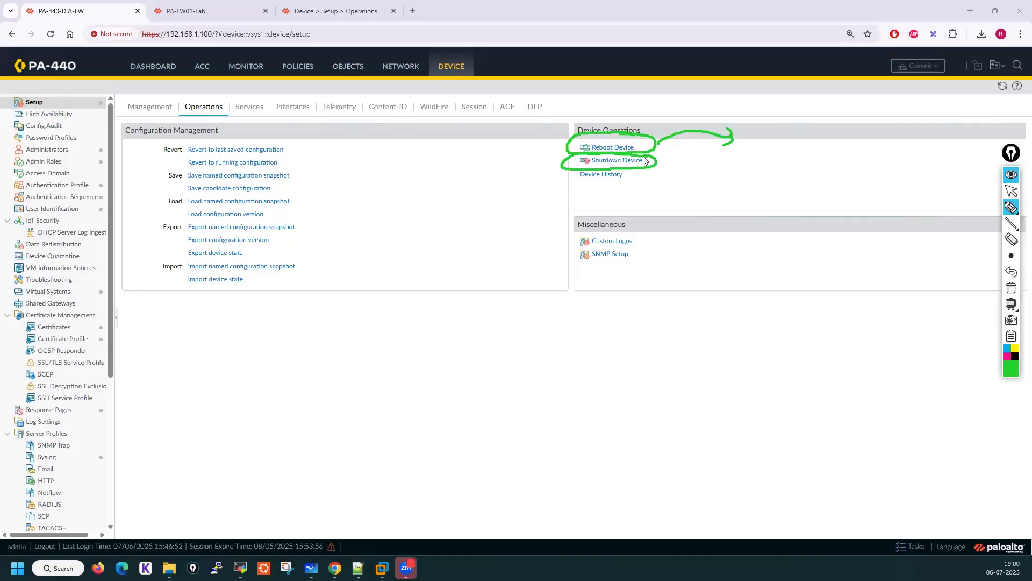
pyautogui.click(1011, 192)
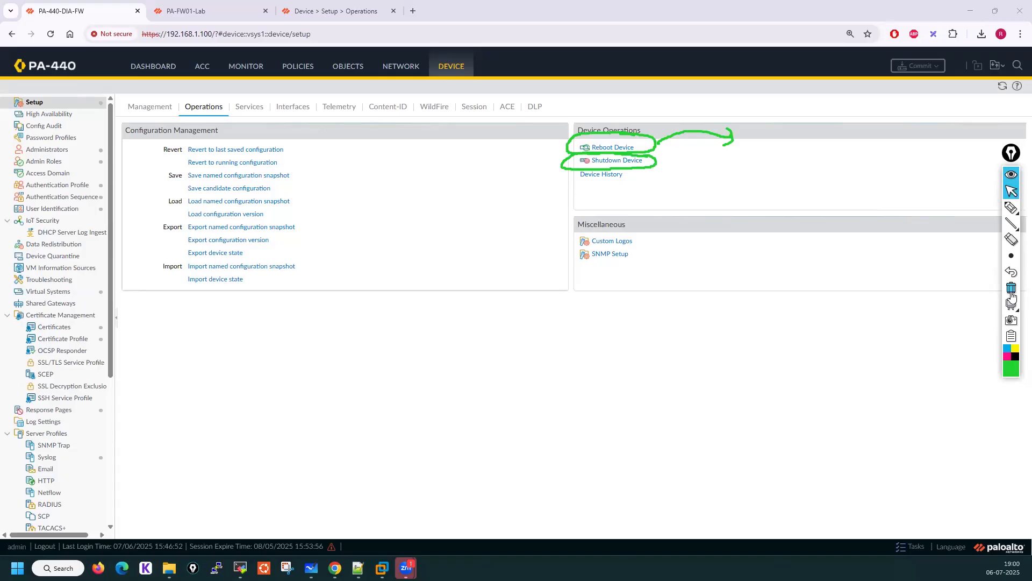
pyautogui.click(1011, 288)
# View the PA-440 device history, close it, and refresh the page
pyautogui.click(600, 176)
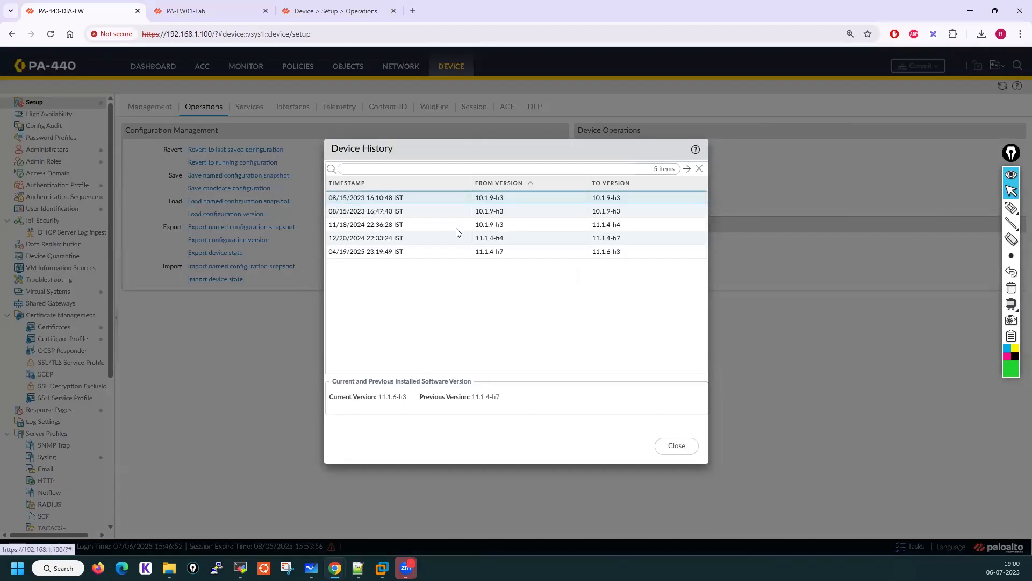
pyautogui.press('Escape')
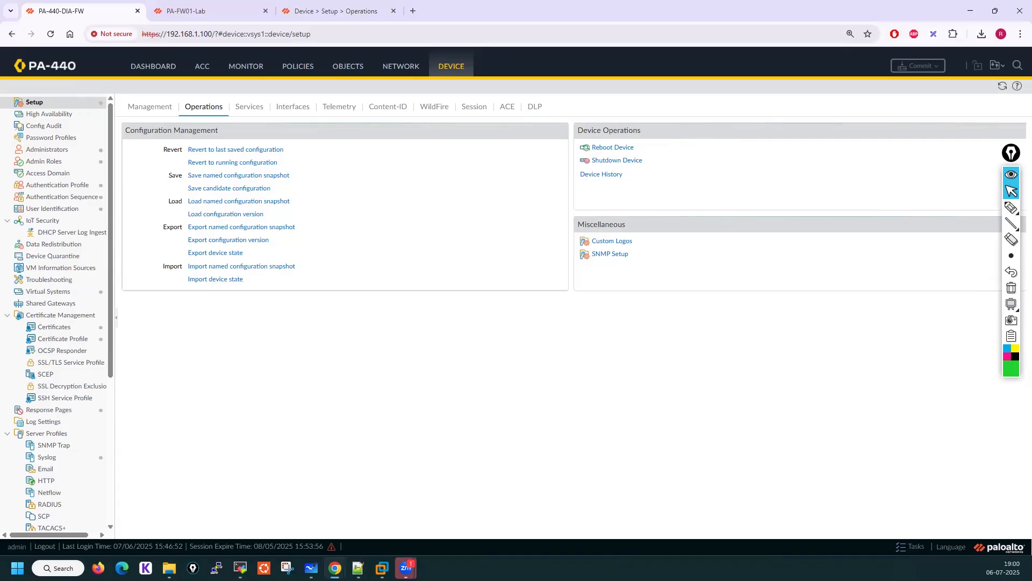
pyautogui.moveTo(335, 568)
pyautogui.click(1001, 89)
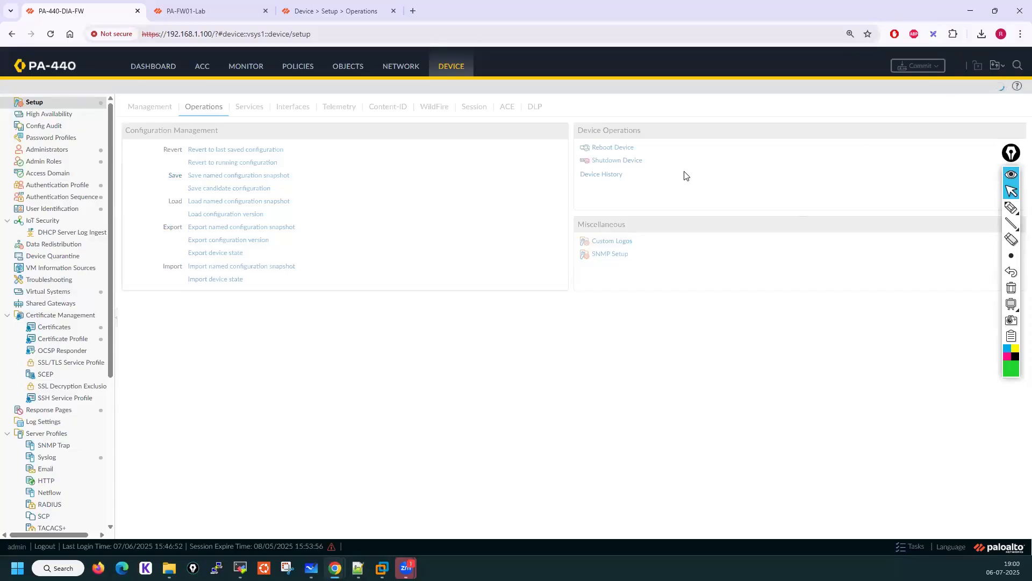
pyautogui.click(50, 34)
# Switch to the PA-FW01-Lab firewall and view its device history, then close it
pyautogui.click(198, 5)
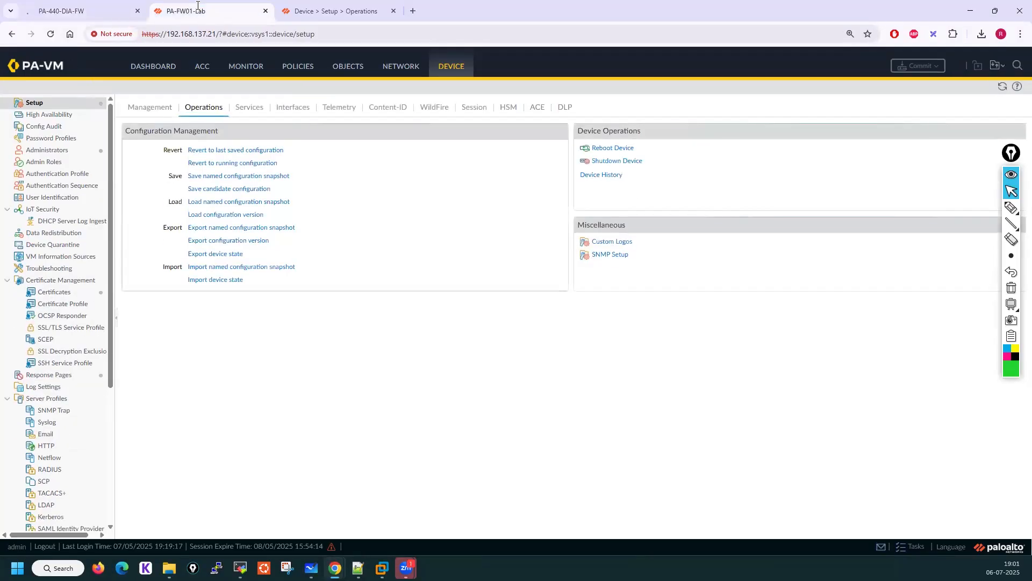
pyautogui.click(609, 180)
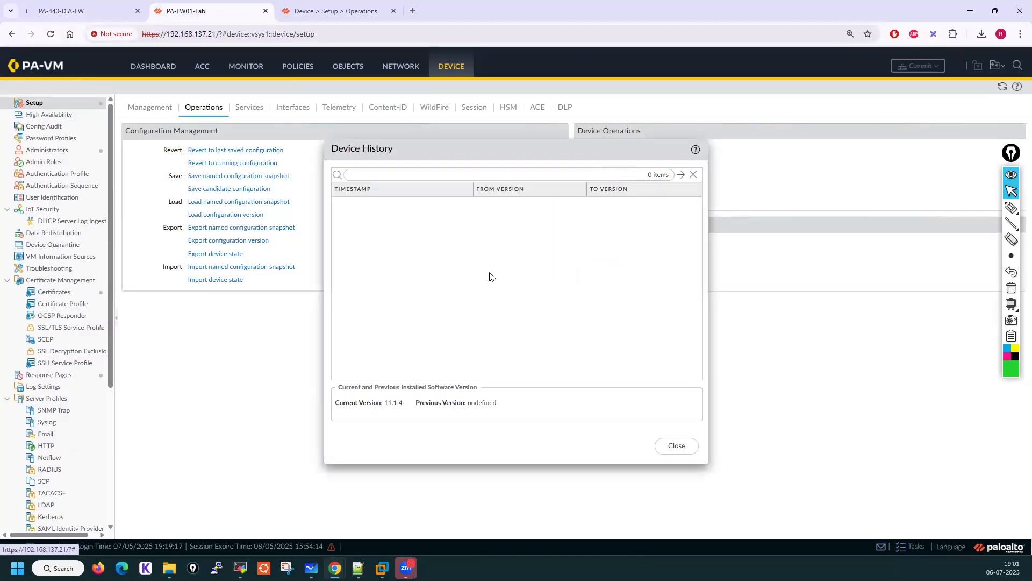
pyautogui.click(675, 446)
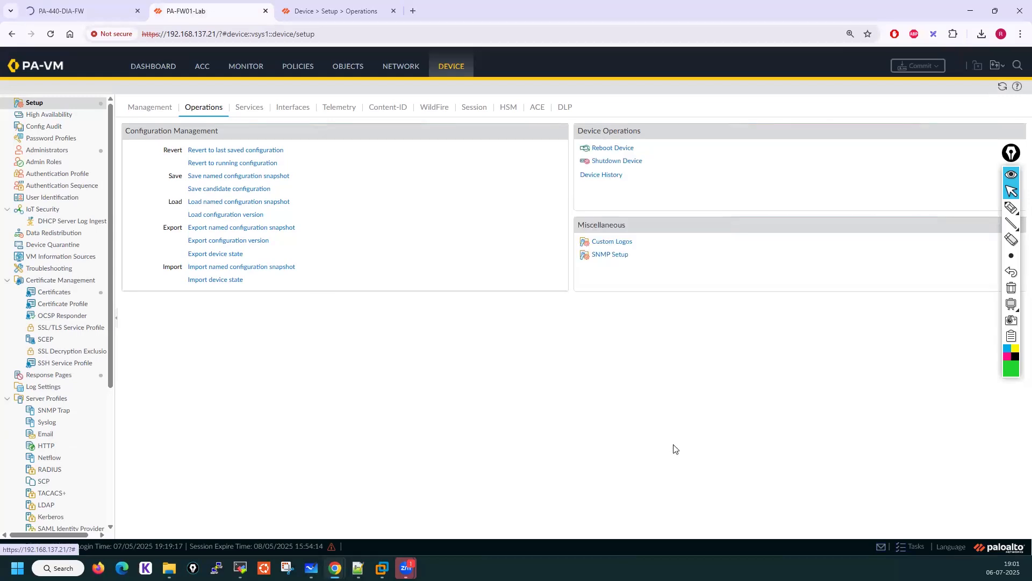
# Switch to the PA-440 CLI session and exit configuration mode
pyautogui.click(87, 11)
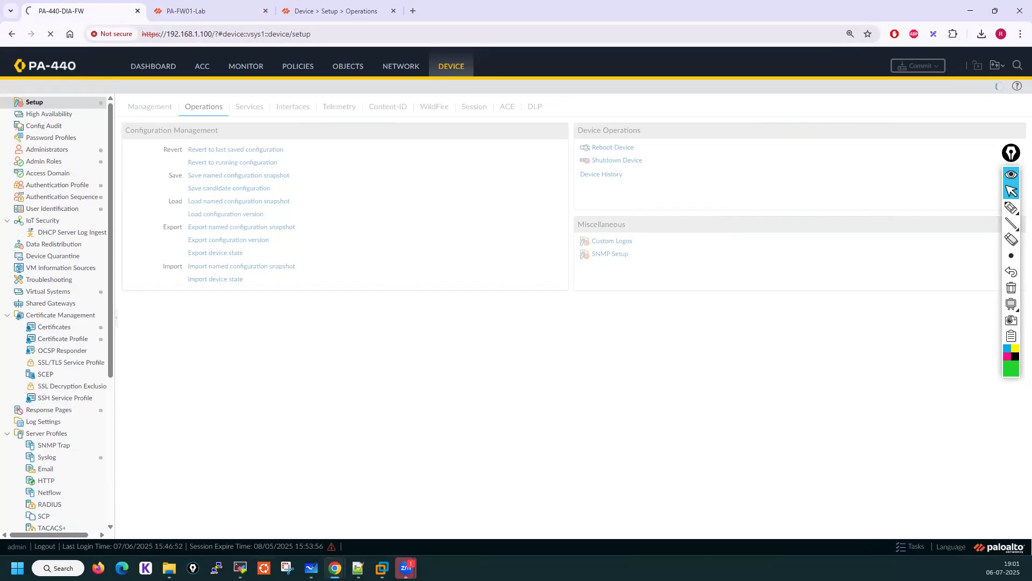
pyautogui.click(240, 568)
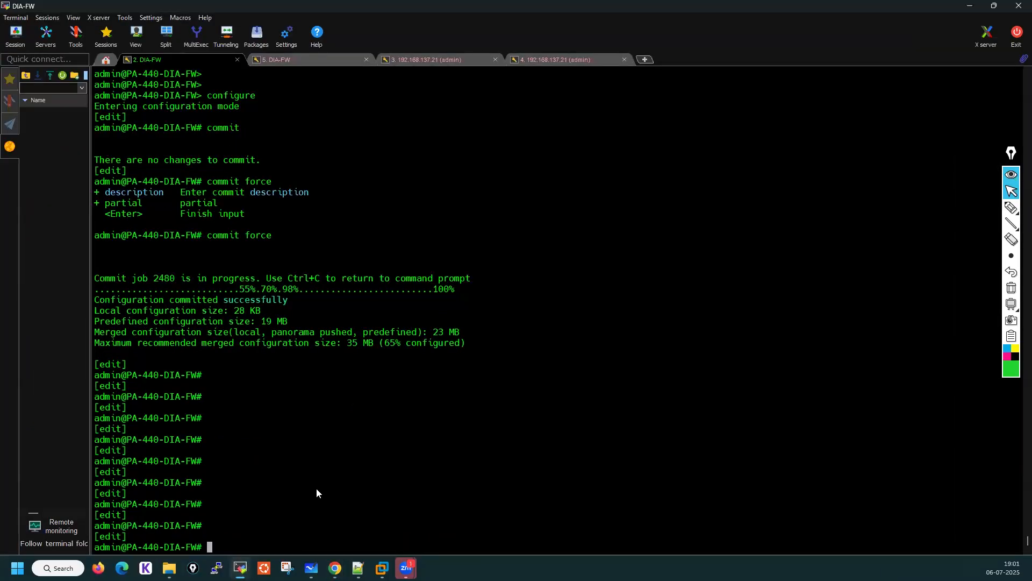
pyautogui.write('exit')
pyautogui.press('Return')
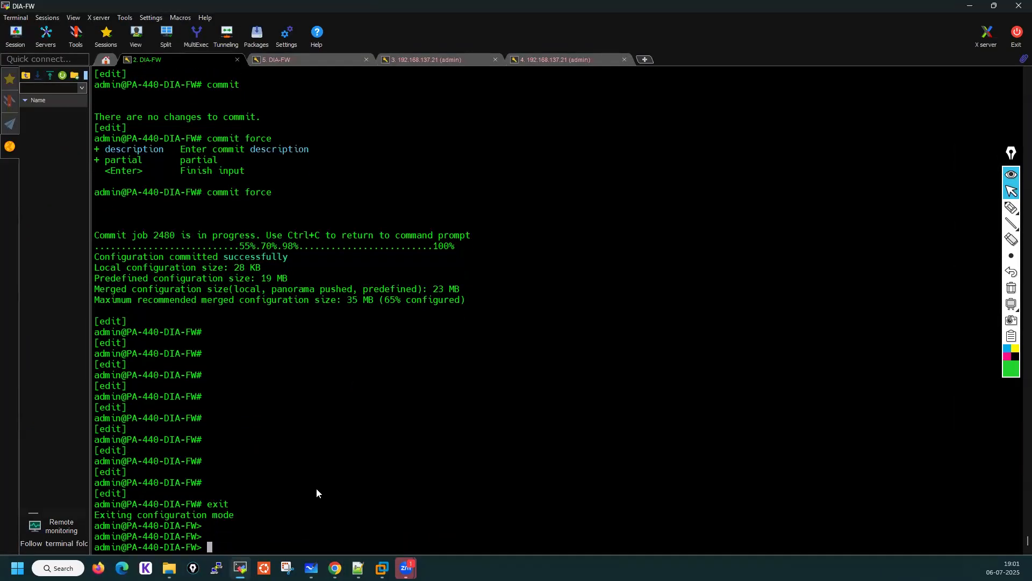
pyautogui.press('Return')
pyautogui.press('Return')
pyautogui.press('Return')
pyautogui.press('Return')
pyautogui.press('Return')
# Tab-complete the request shutdown system command to view its options without running it
pyautogui.write('req')
pyautogui.press('Tab')
pyautogui.write('sh')
pyautogui.press('Tab')
pyautogui.write('sy')
pyautogui.press('Tab')
# Replace it with the request restart system command and view its completion options without running it
pyautogui.press('Tab')
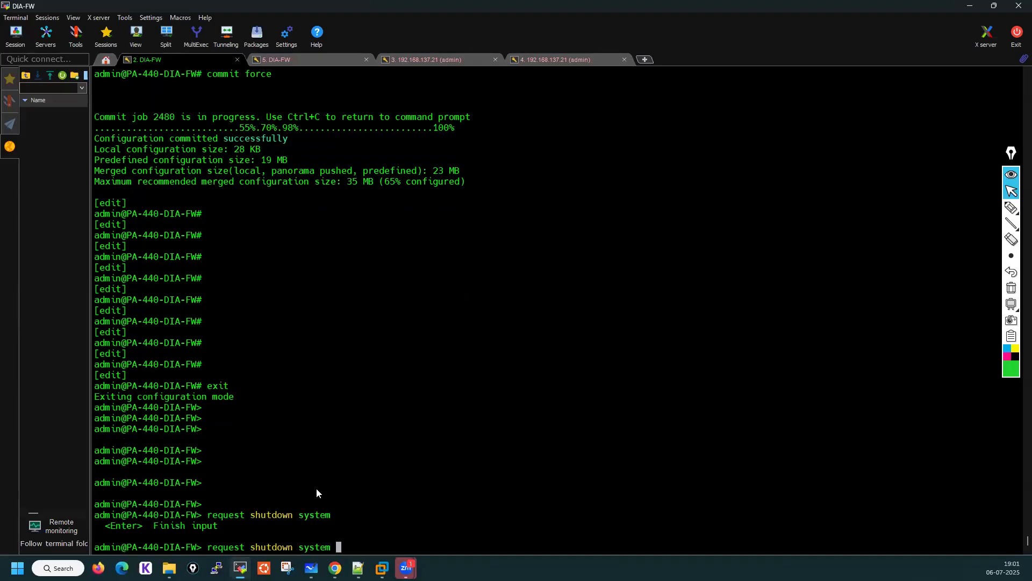
pyautogui.press('BackSpace')
pyautogui.press('BackSpace')
pyautogui.press('BackSpace')
pyautogui.press('BackSpace')
pyautogui.press('BackSpace')
pyautogui.press('BackSpace')
pyautogui.press('BackSpace')
pyautogui.press('BackSpace')
pyautogui.press('BackSpace')
pyautogui.press('BackSpace')
pyautogui.press('BackSpace')
pyautogui.press('BackSpace')
pyautogui.press('BackSpace')
pyautogui.press('BackSpace')
pyautogui.press('BackSpace')
pyautogui.press('BackSpace')
pyautogui.write('restart system')
pyautogui.press('Tab')
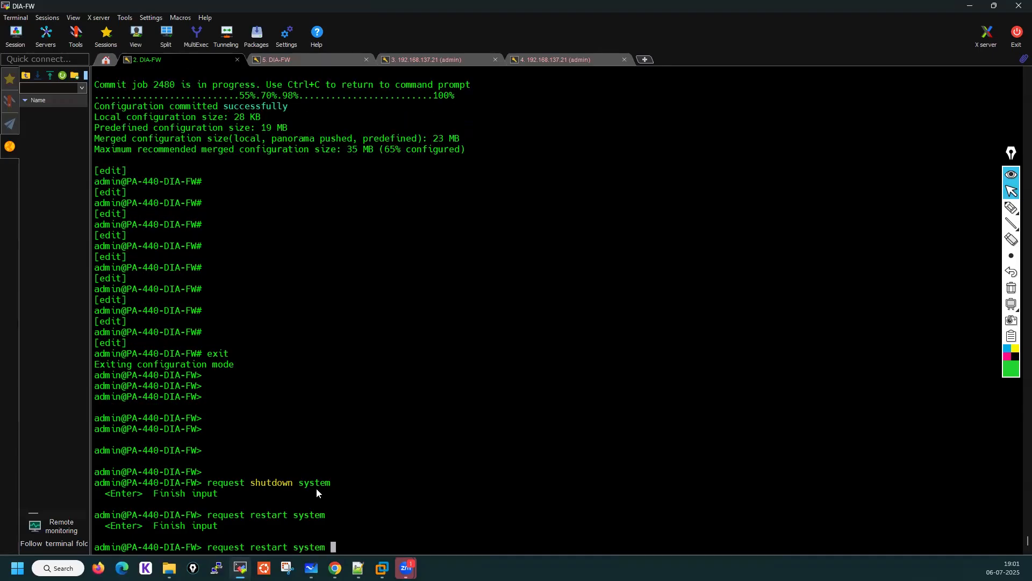
pyautogui.press('BackSpace')
pyautogui.press('BackSpace')
pyautogui.press('BackSpace')
pyautogui.press('BackSpace')
pyautogui.press('BackSpace')
pyautogui.press('BackSpace')
pyautogui.press('BackSpace')
pyautogui.press('BackSpace')
pyautogui.write('system')
# List the request subcommands beginning with res, then clear the command line
pyautogui.press('Tab')
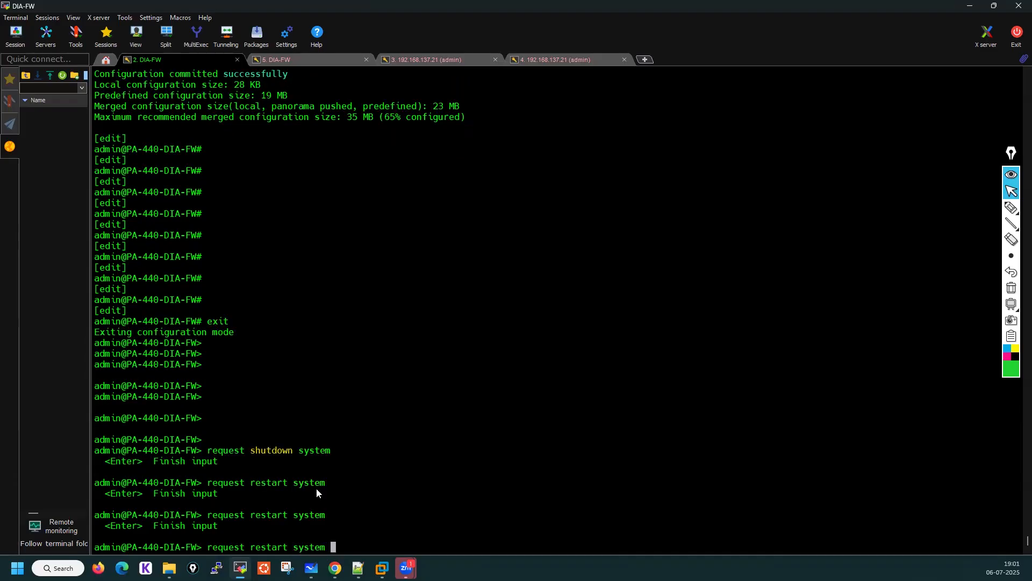
pyautogui.press('BackSpace')
pyautogui.press('BackSpace')
pyautogui.press('BackSpace')
pyautogui.press('BackSpace')
pyautogui.press('BackSpace')
pyautogui.press('BackSpace')
pyautogui.press('BackSpace')
pyautogui.press('BackSpace')
pyautogui.press('BackSpace')
pyautogui.press('BackSpace')
pyautogui.press('BackSpace')
pyautogui.press('BackSpace')
pyautogui.press('BackSpace')
pyautogui.press('BackSpace')
pyautogui.press('BackSpace')
pyautogui.press('BackSpace')
pyautogui.write('res')
pyautogui.press('Tab')
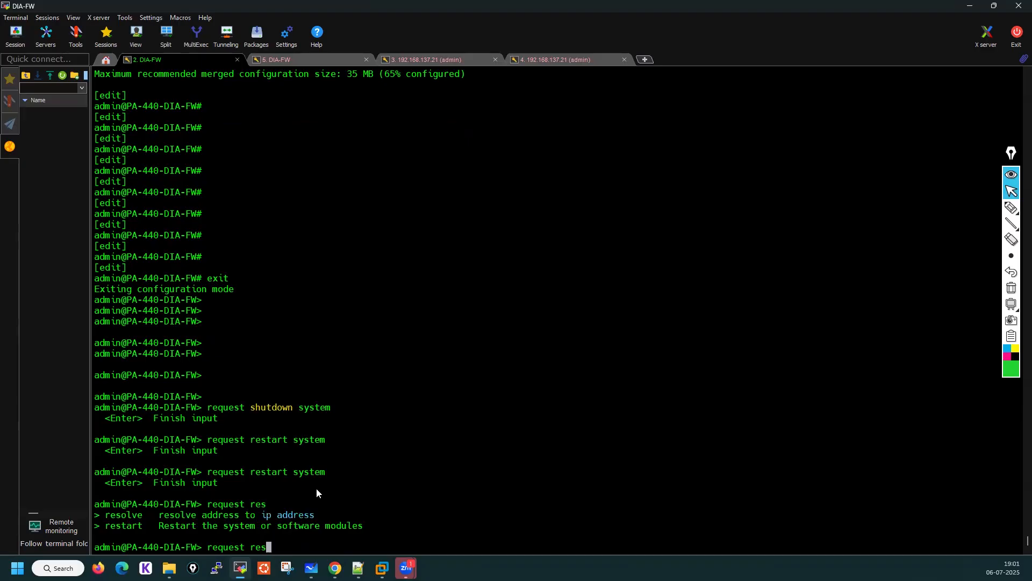
pyautogui.press('BackSpace')
pyautogui.press('BackSpace')
pyautogui.press('BackSpace')
pyautogui.press('BackSpace')
pyautogui.press('BackSpace')
pyautogui.press('BackSpace')
pyautogui.press('BackSpace')
pyautogui.press('BackSpace')
pyautogui.press('BackSpace')
pyautogui.press('BackSpace')
pyautogui.press('BackSpace')
# Review the power operations commands in the class topics notes, then switch to the Firewall Configuration Actions whiteboard slide
pyautogui.moveTo(334, 567)
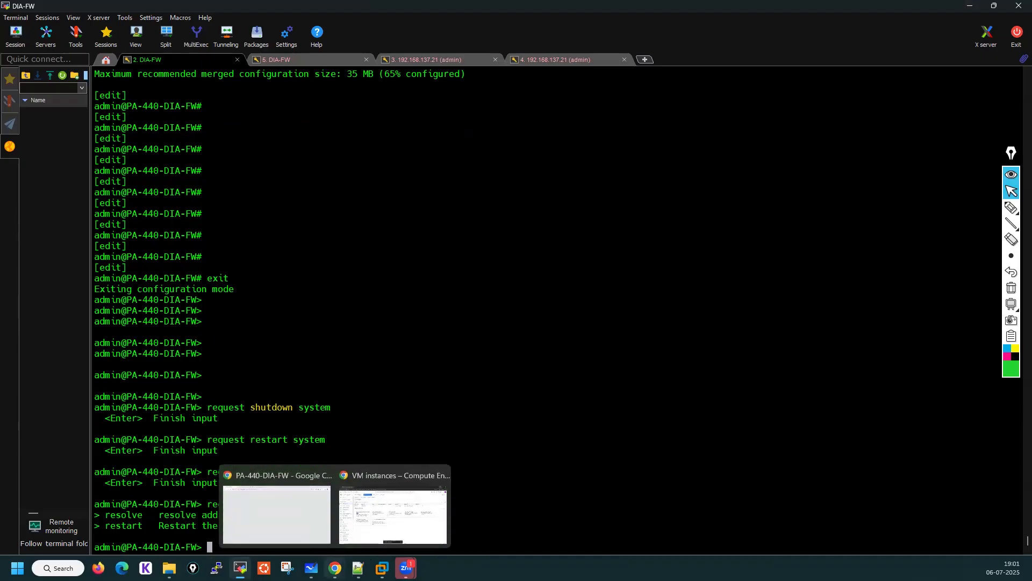
pyautogui.click(358, 568)
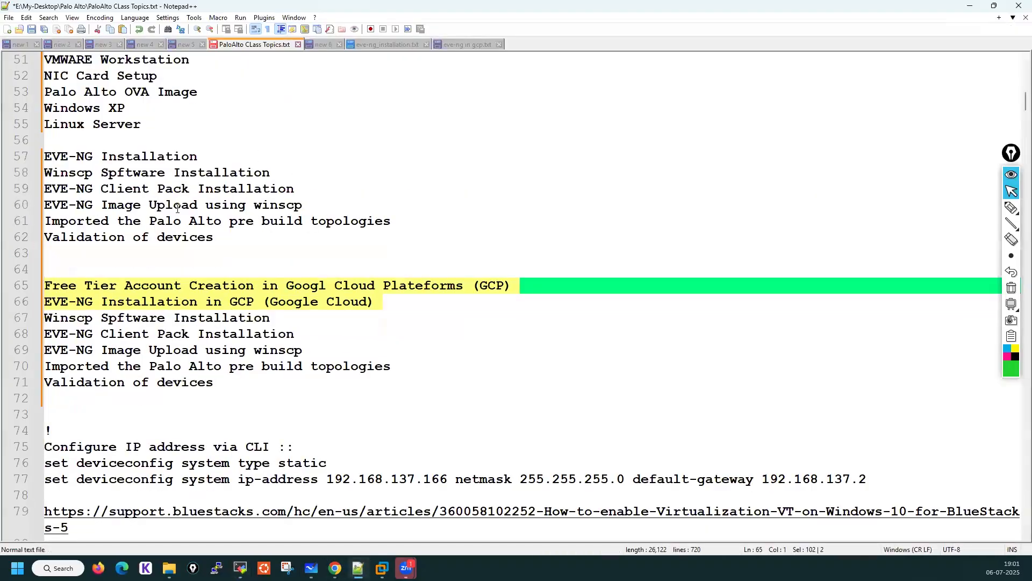
pyautogui.scroll(-11, 225, 275)
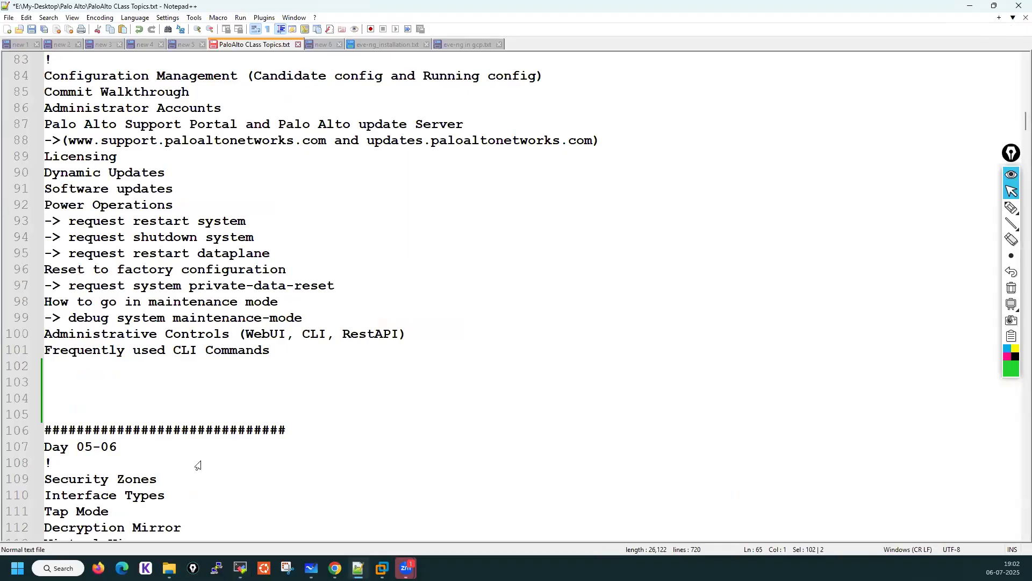
pyautogui.click(311, 567)
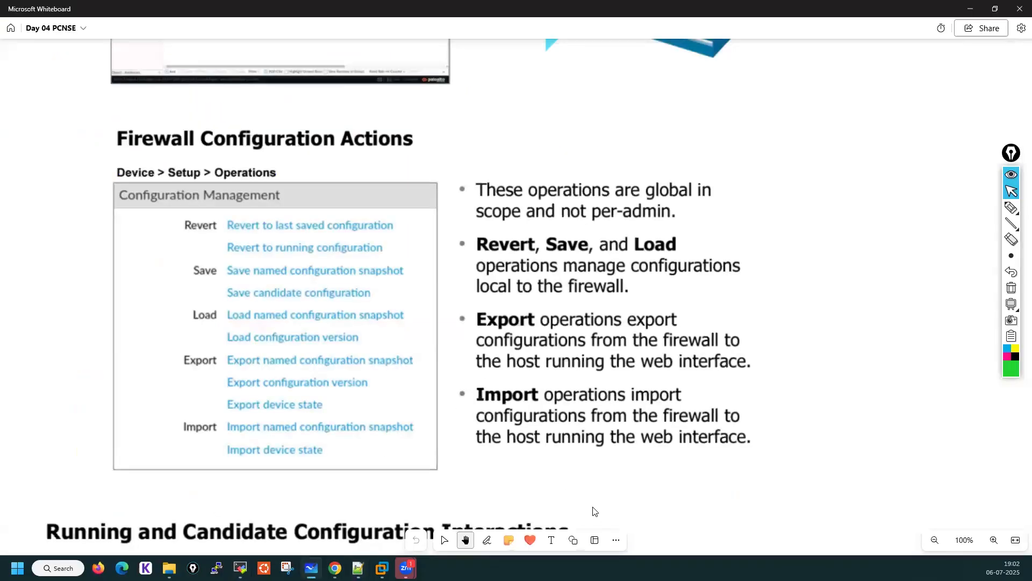